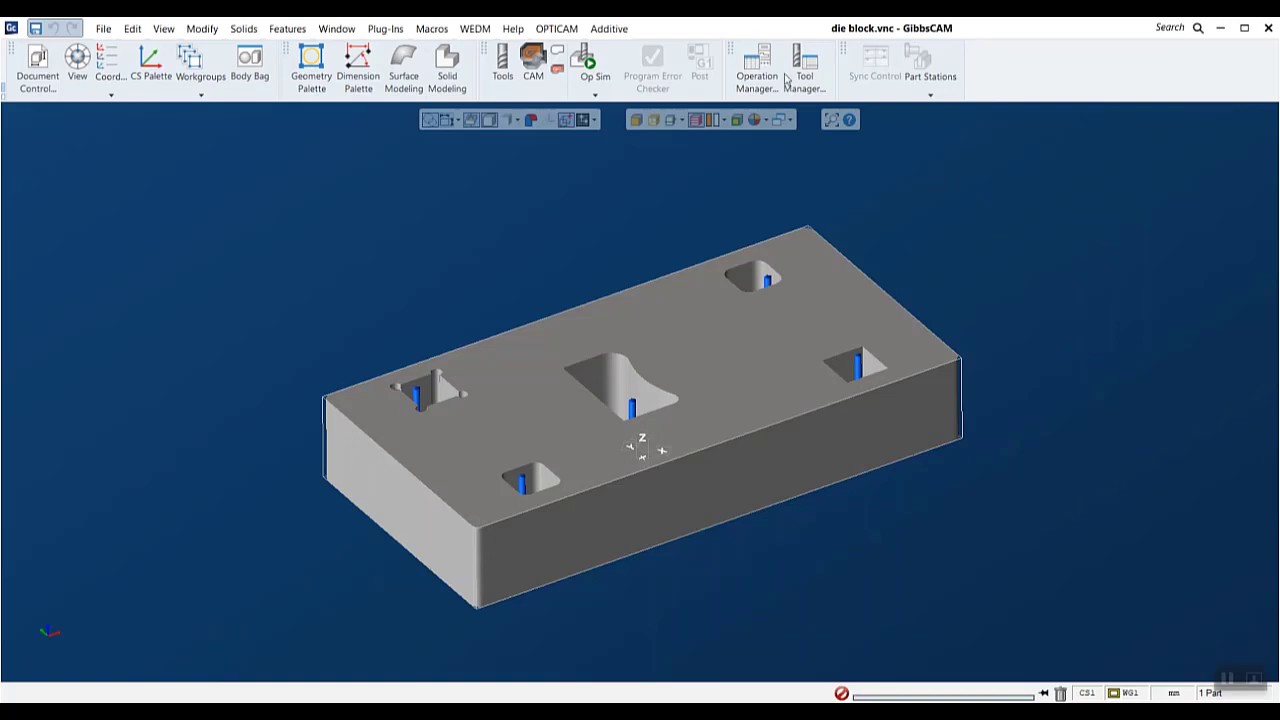
- Check the OptiCAM EDM entry in the Plug-In Manager and look over the available OPTICAM commands
click(552, 33)
mouse_move(476, 28)
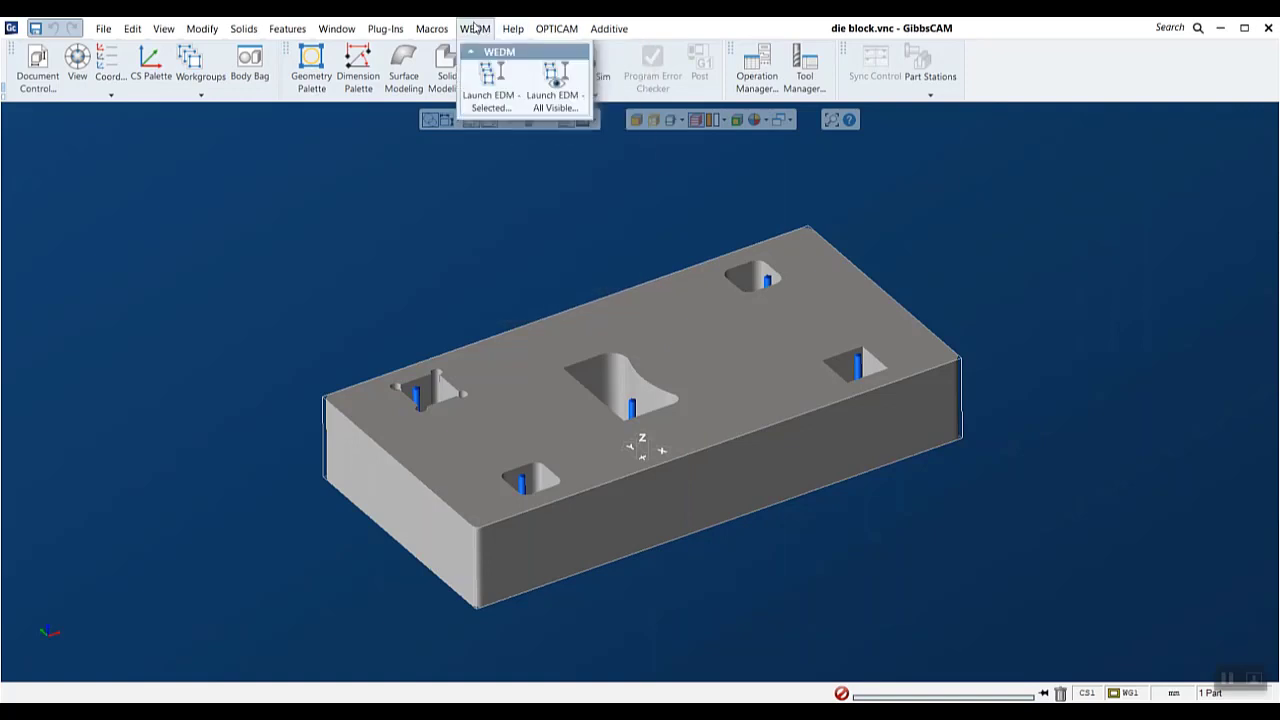
mouse_move(383, 33)
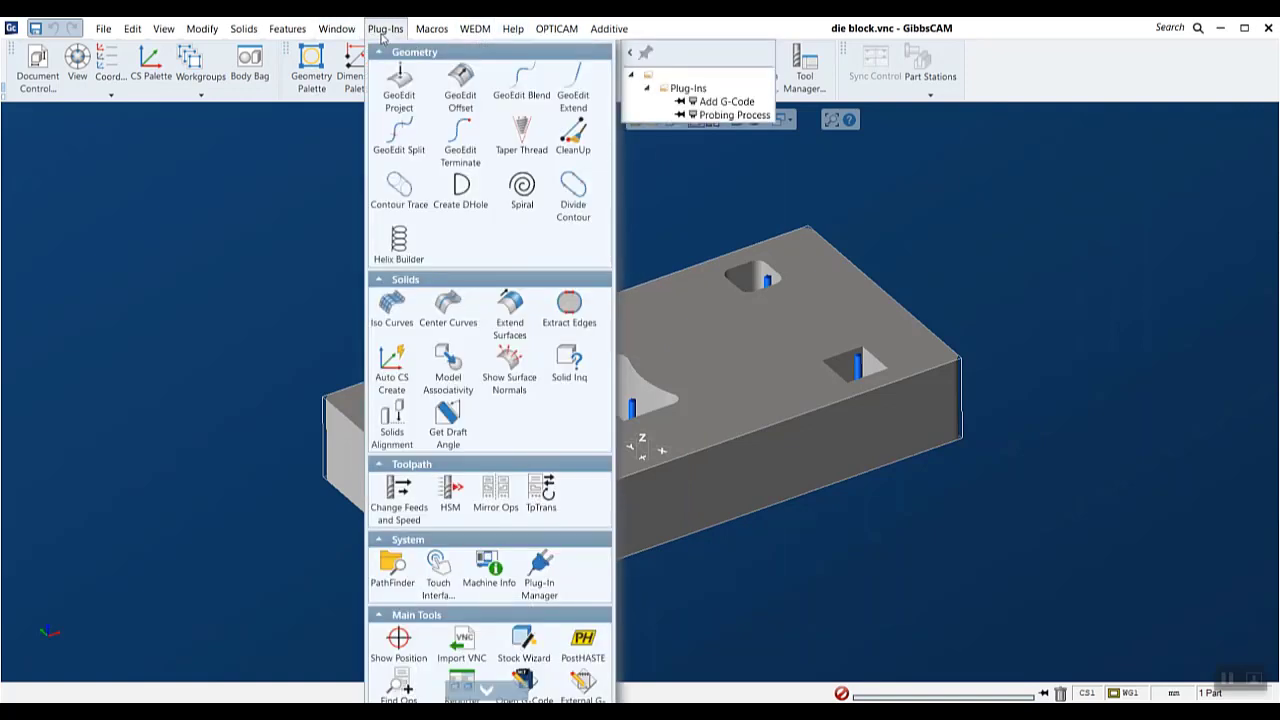
mouse_move(552, 33)
click(540, 575)
scroll(446, 277, down, 9)
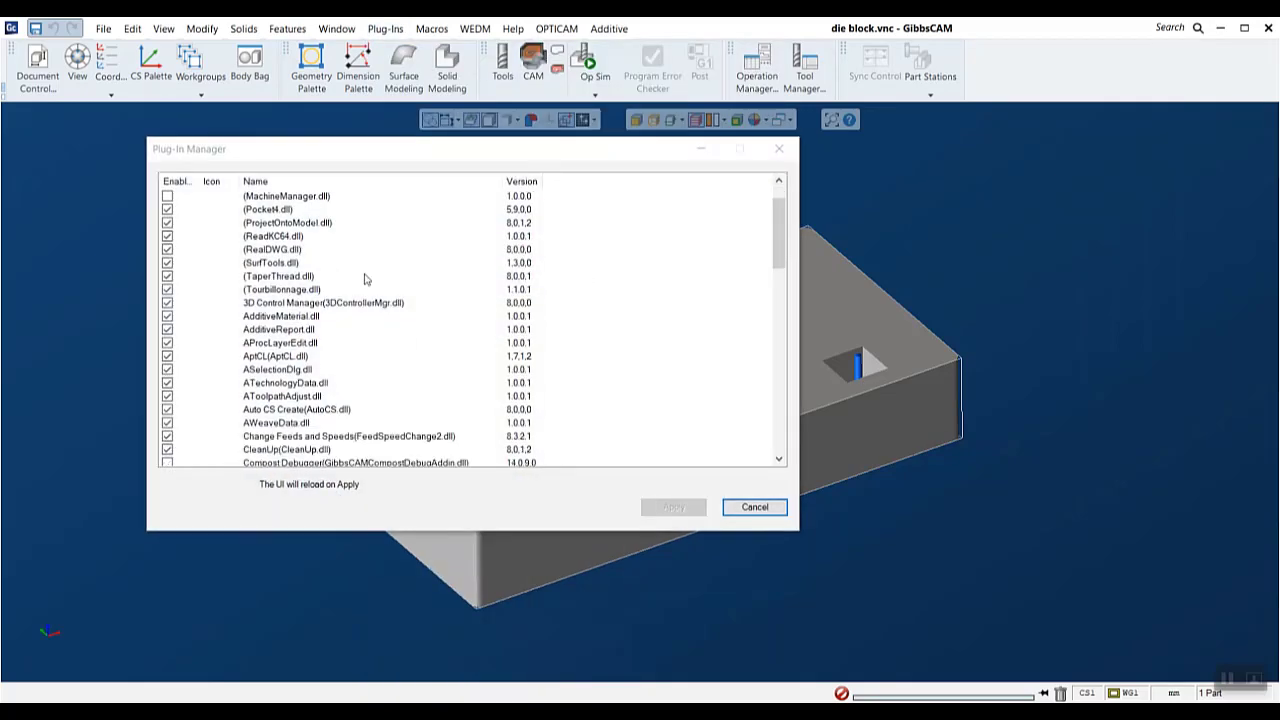
scroll(296, 380, down, 4)
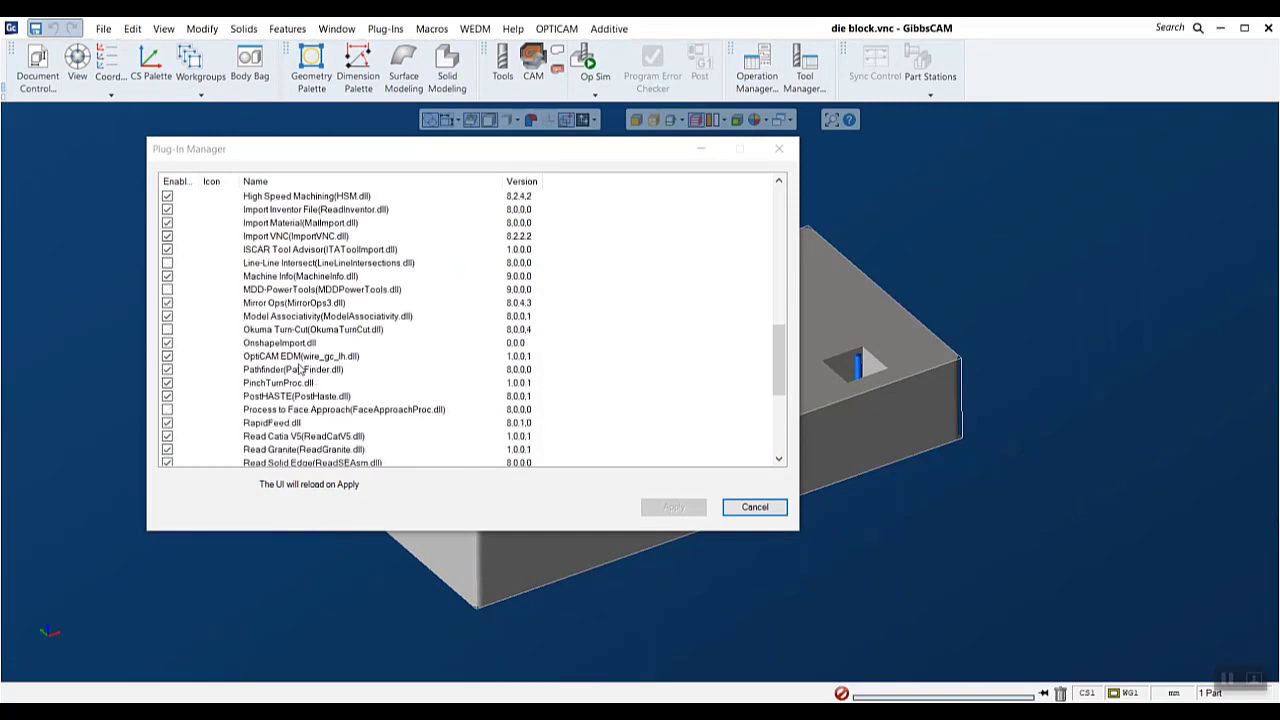
click(758, 512)
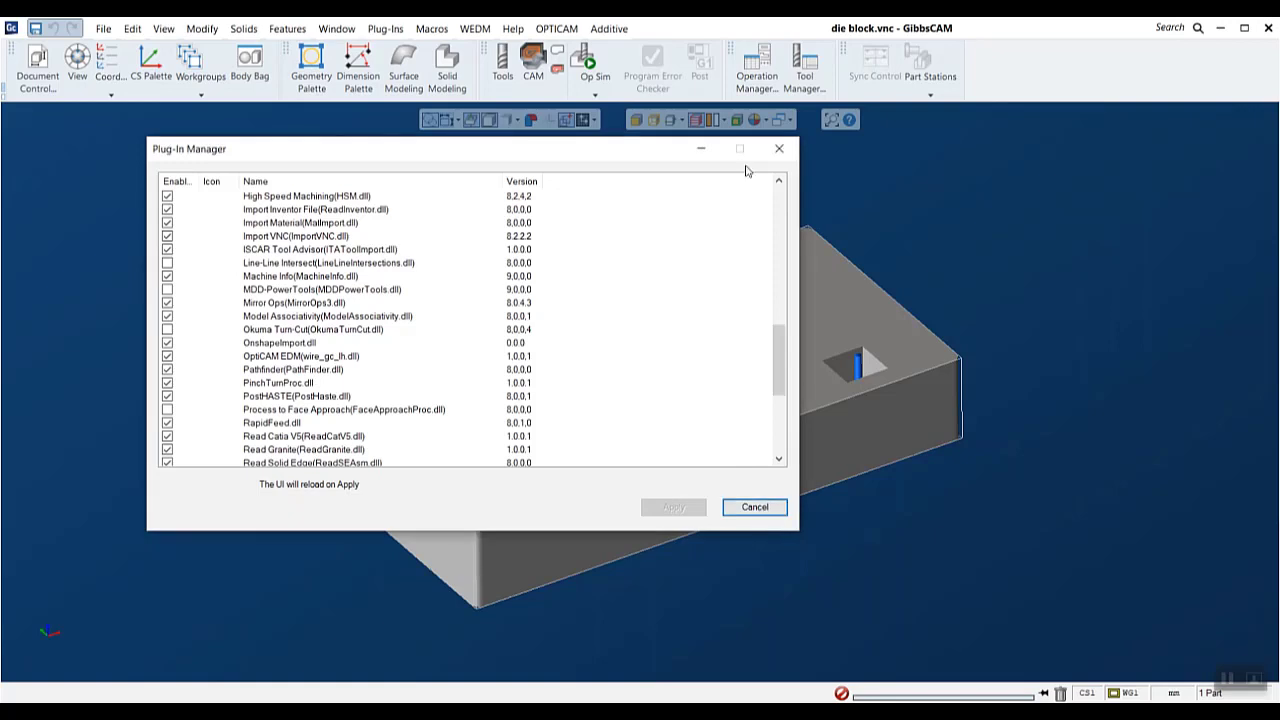
click(760, 506)
click(555, 29)
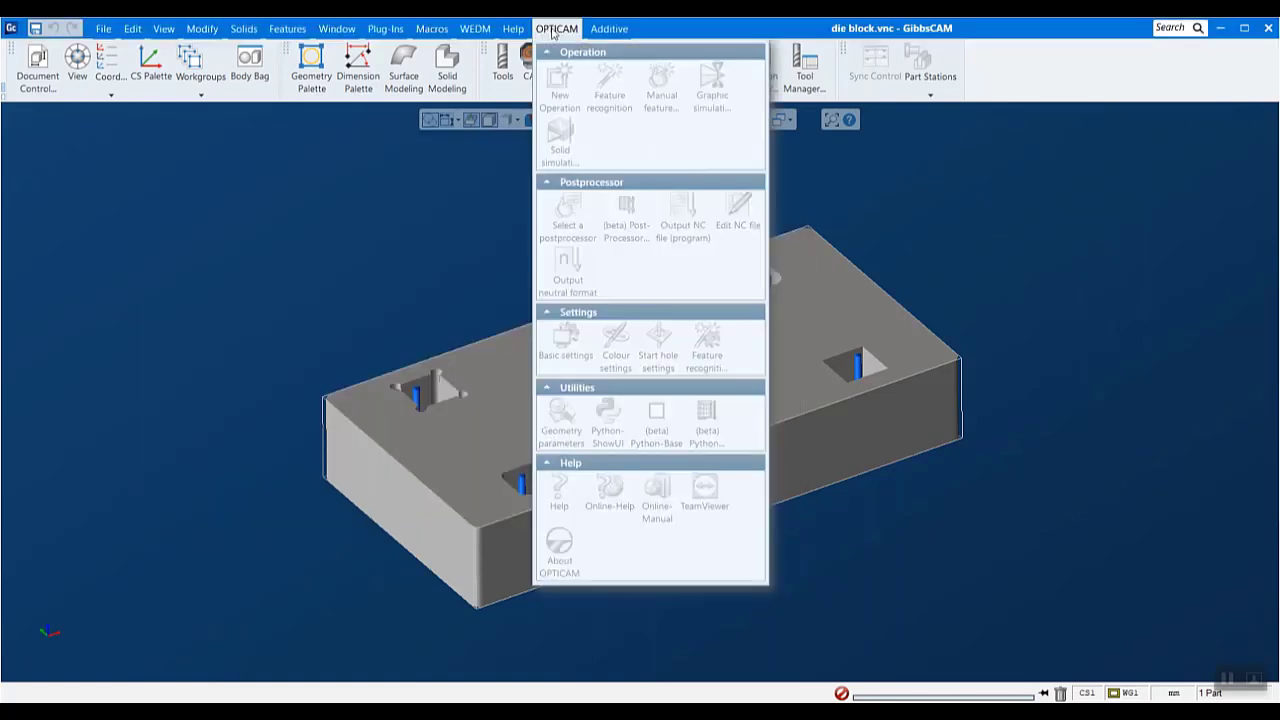
click(1048, 363)
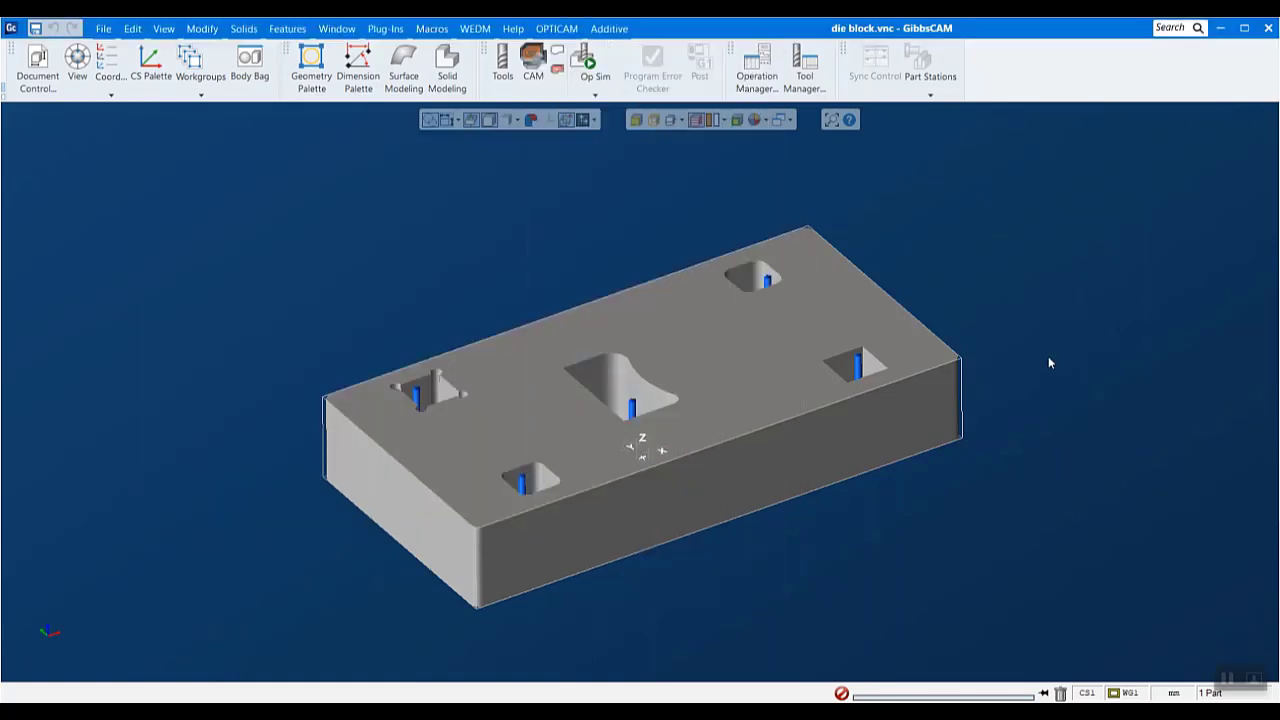
- Change the die block document's machine to Vertical Wire EDM
click(36, 70)
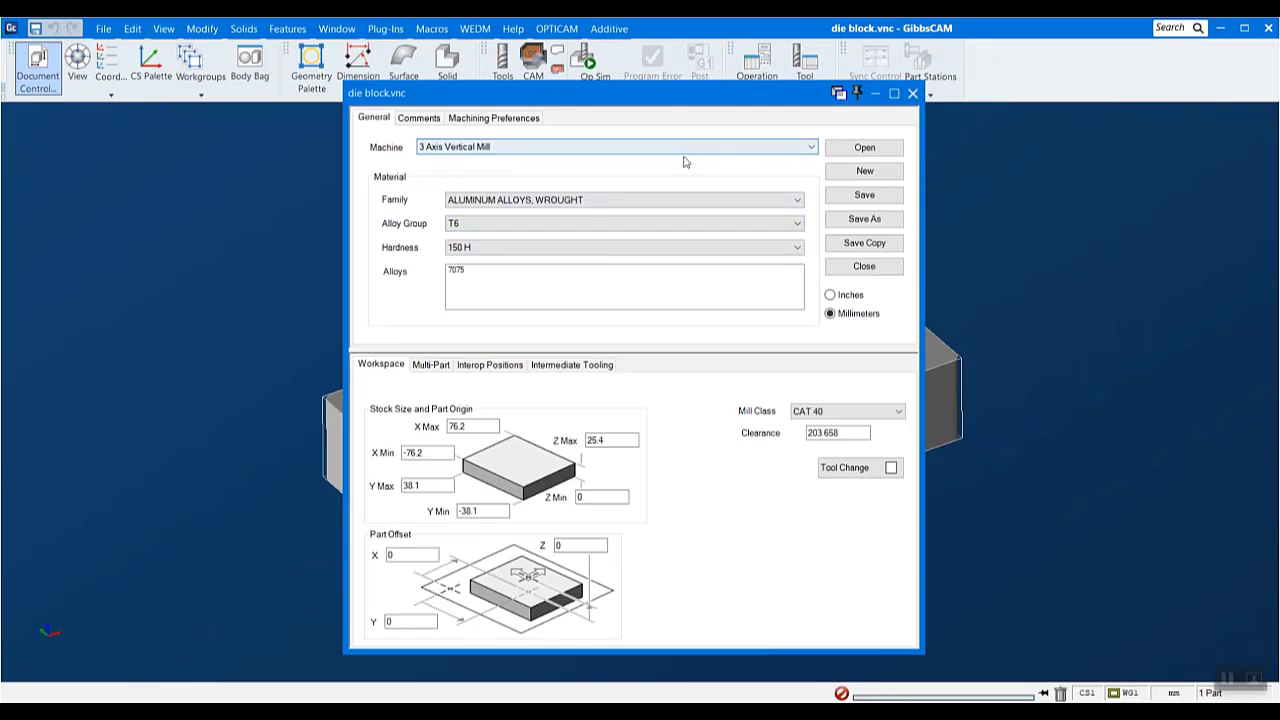
click(674, 150)
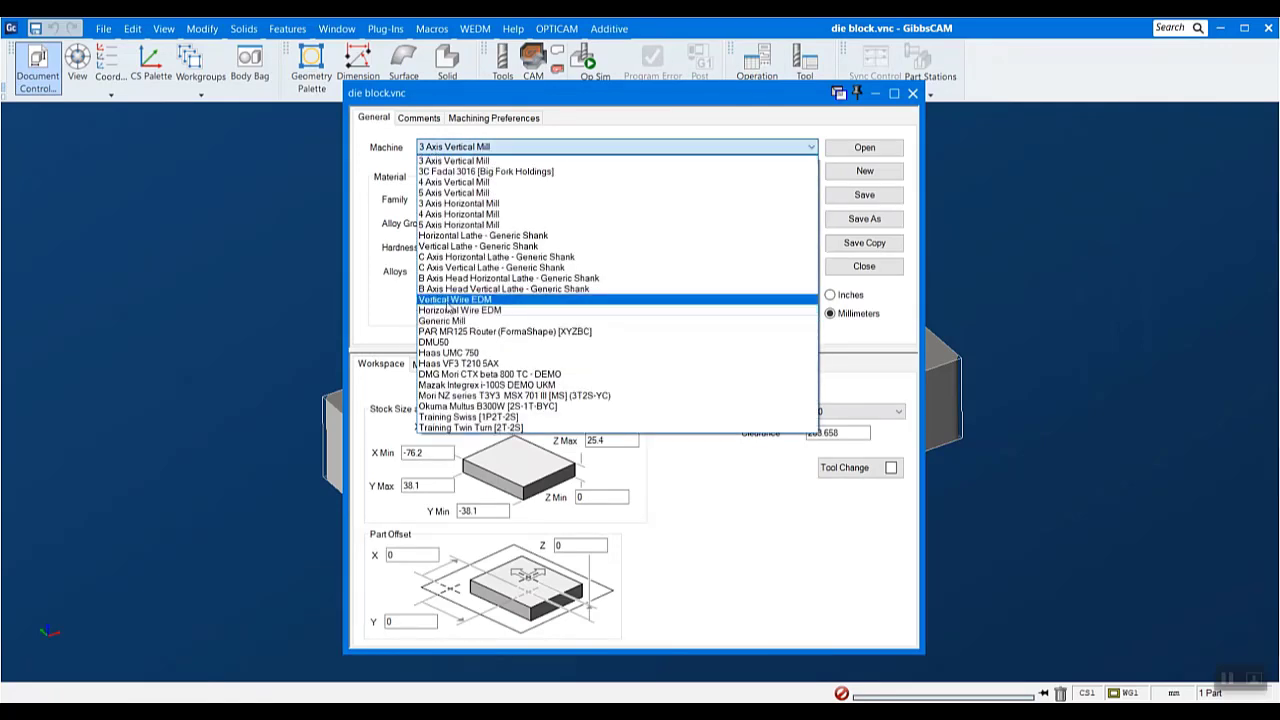
click(510, 300)
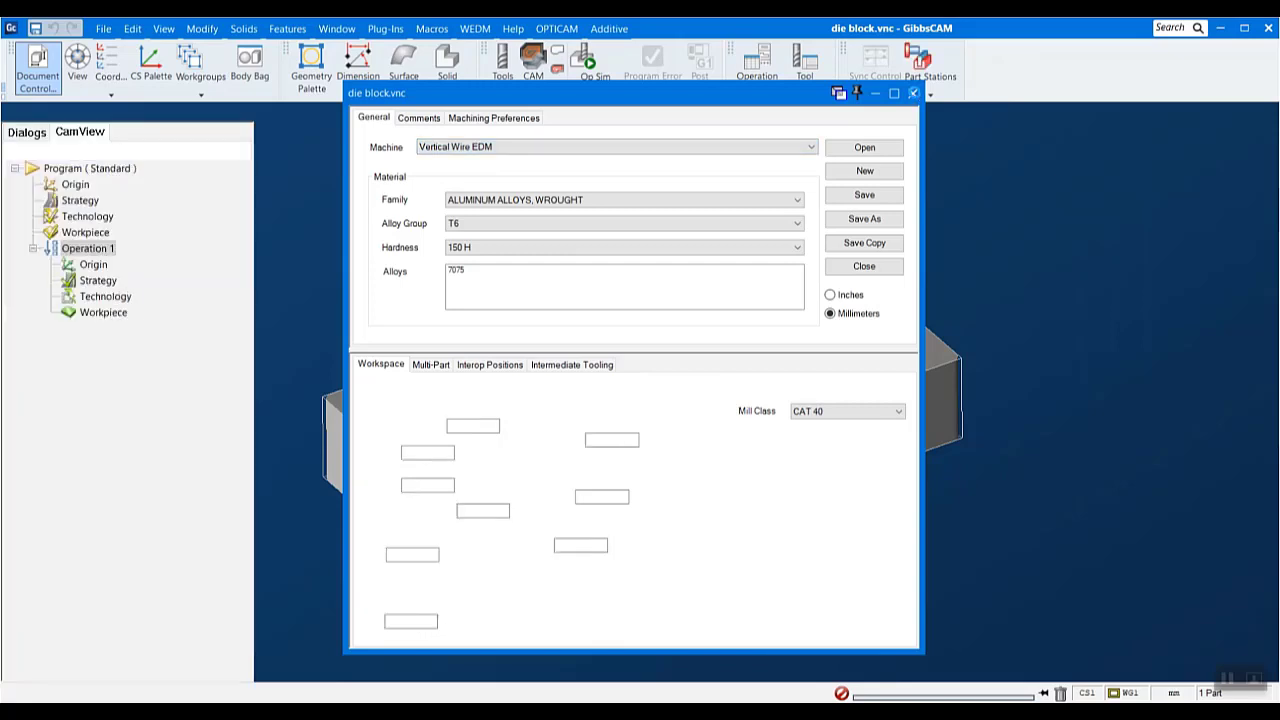
click(913, 93)
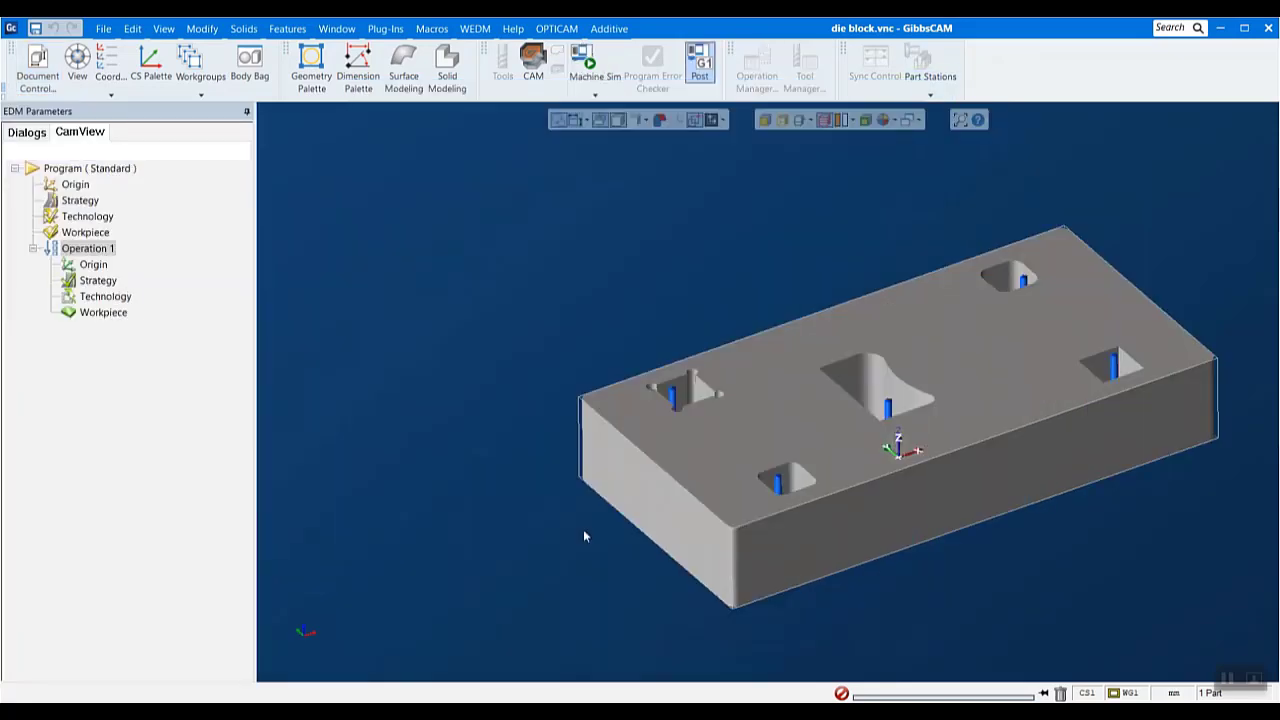
- Run automatic feature recognition on the die block solid for external and internal features
drag(516, 638, 1277, 130)
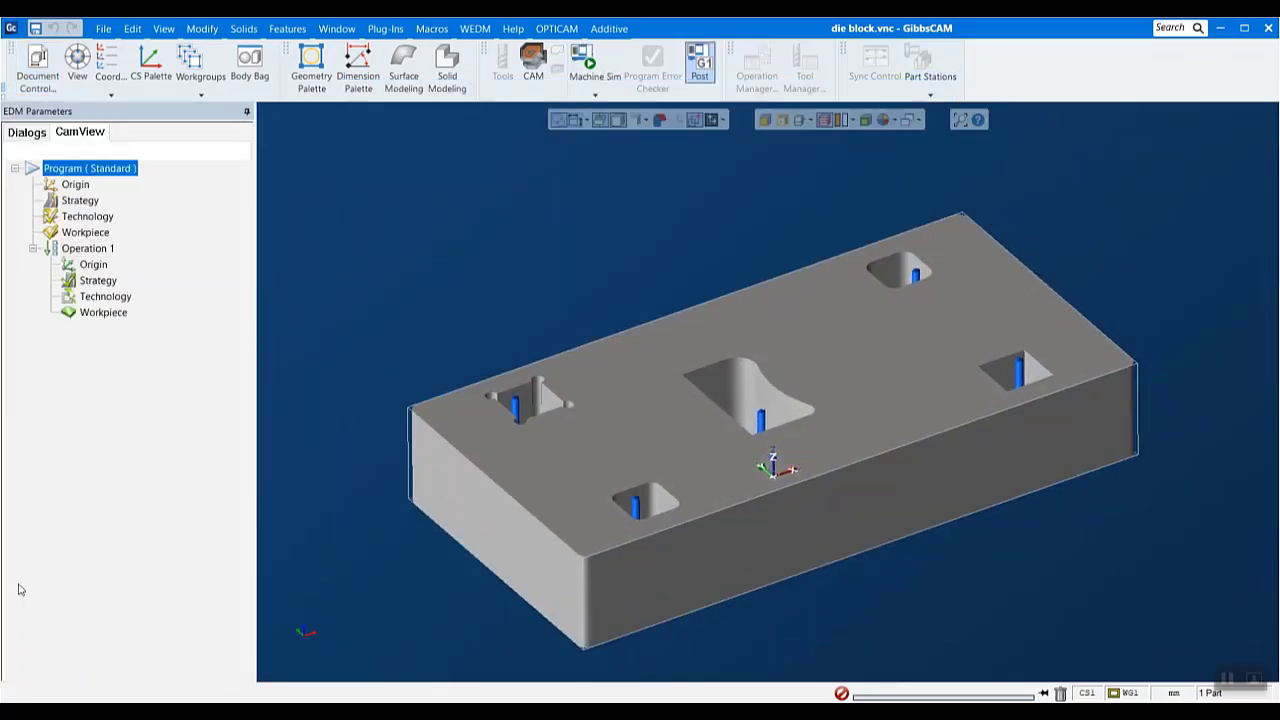
click(553, 30)
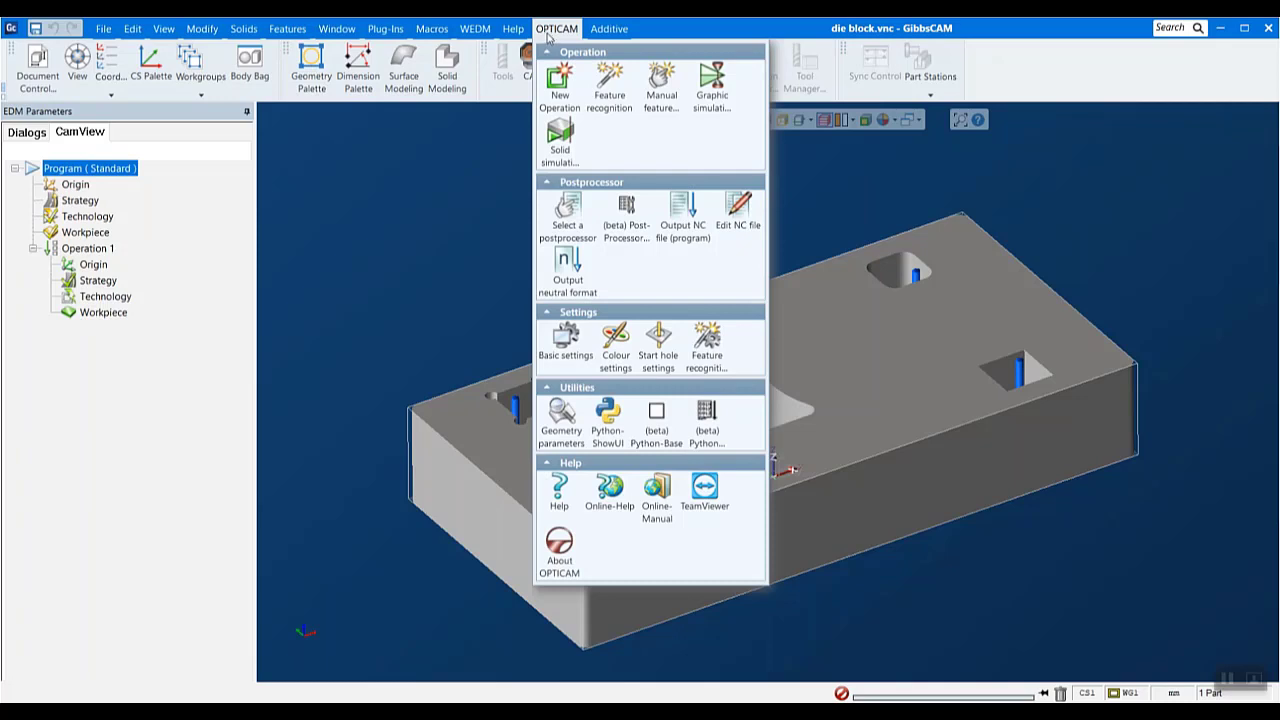
click(612, 85)
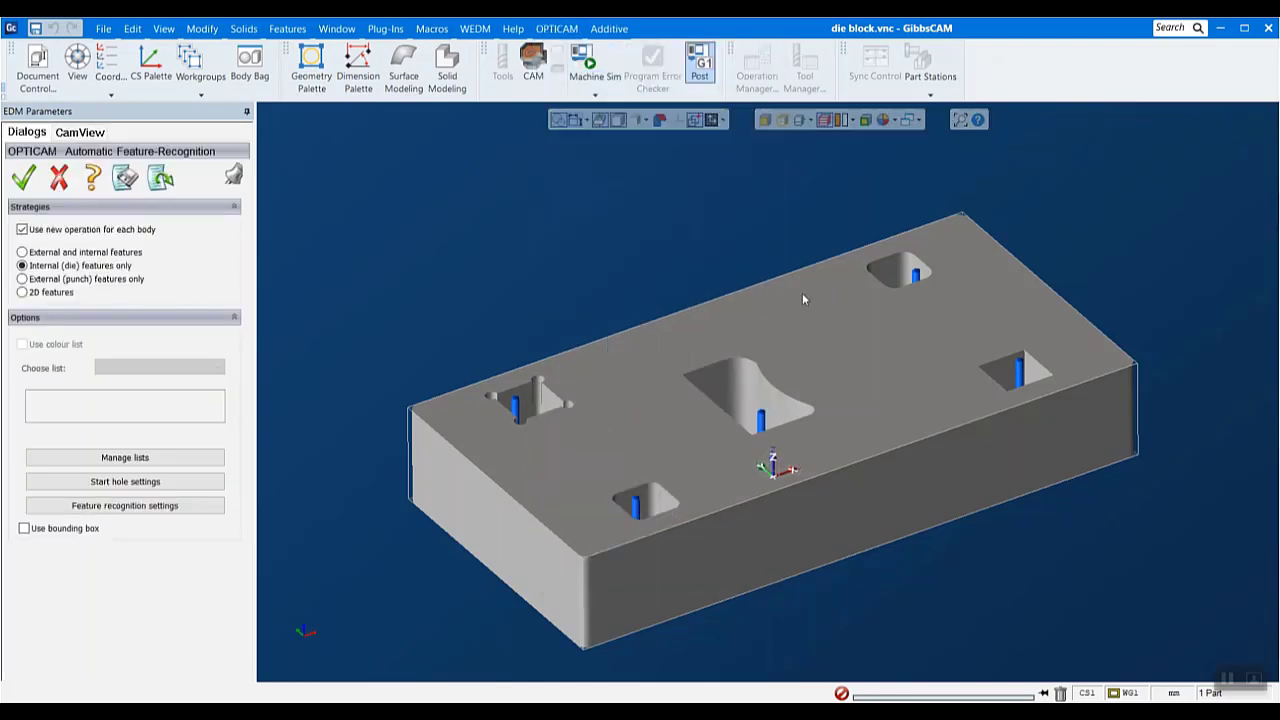
click(833, 382)
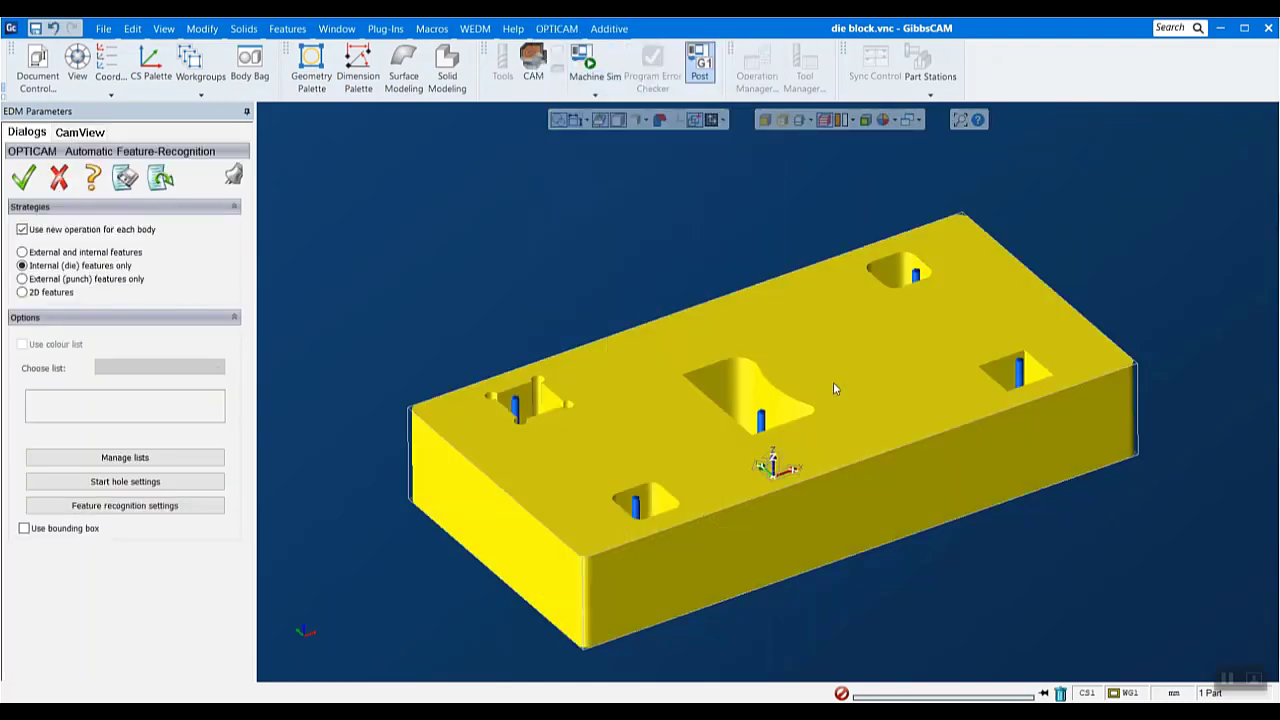
click(48, 254)
click(22, 177)
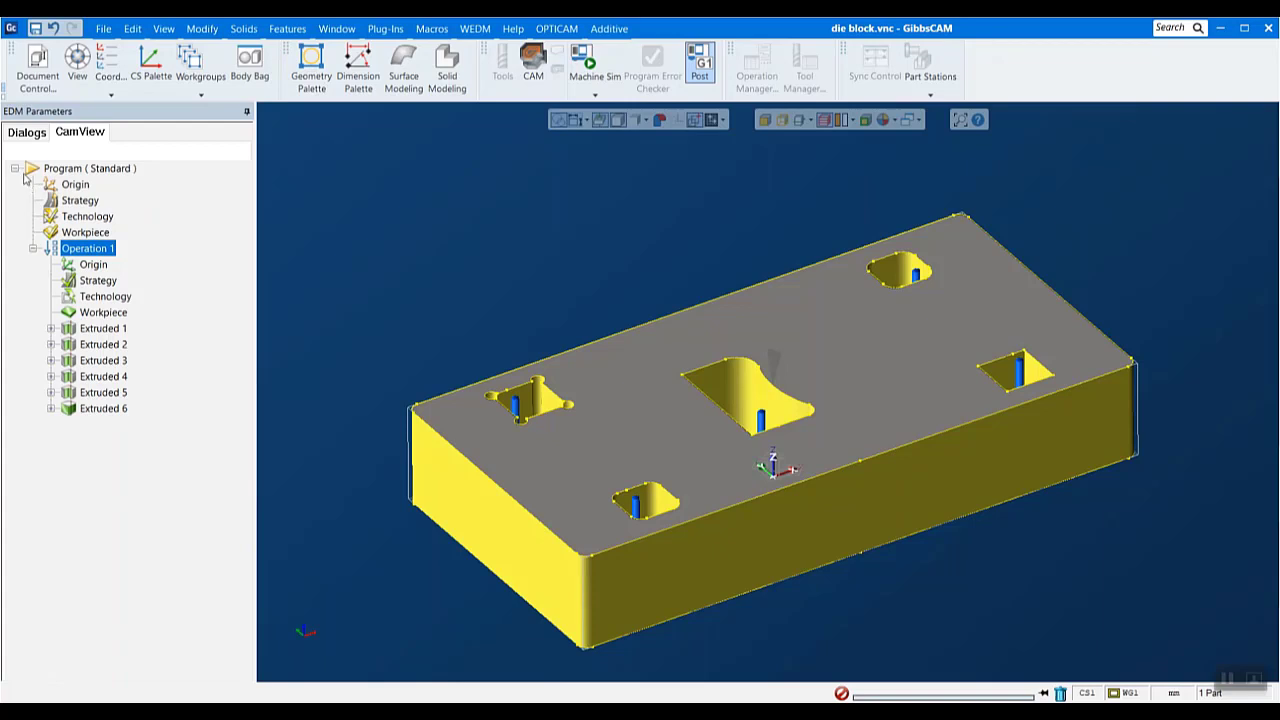
- Start and play the solid simulation of Operation 1, raising the playback speed slightly
right_click(103, 244)
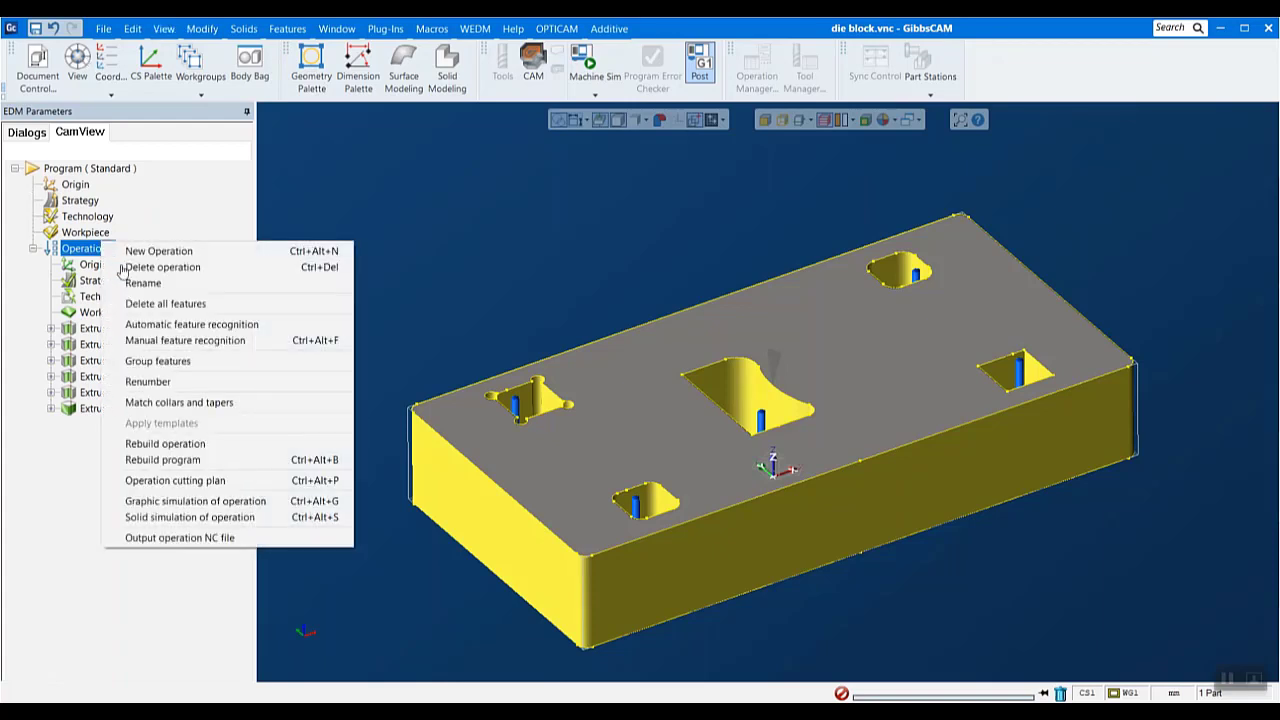
click(214, 517)
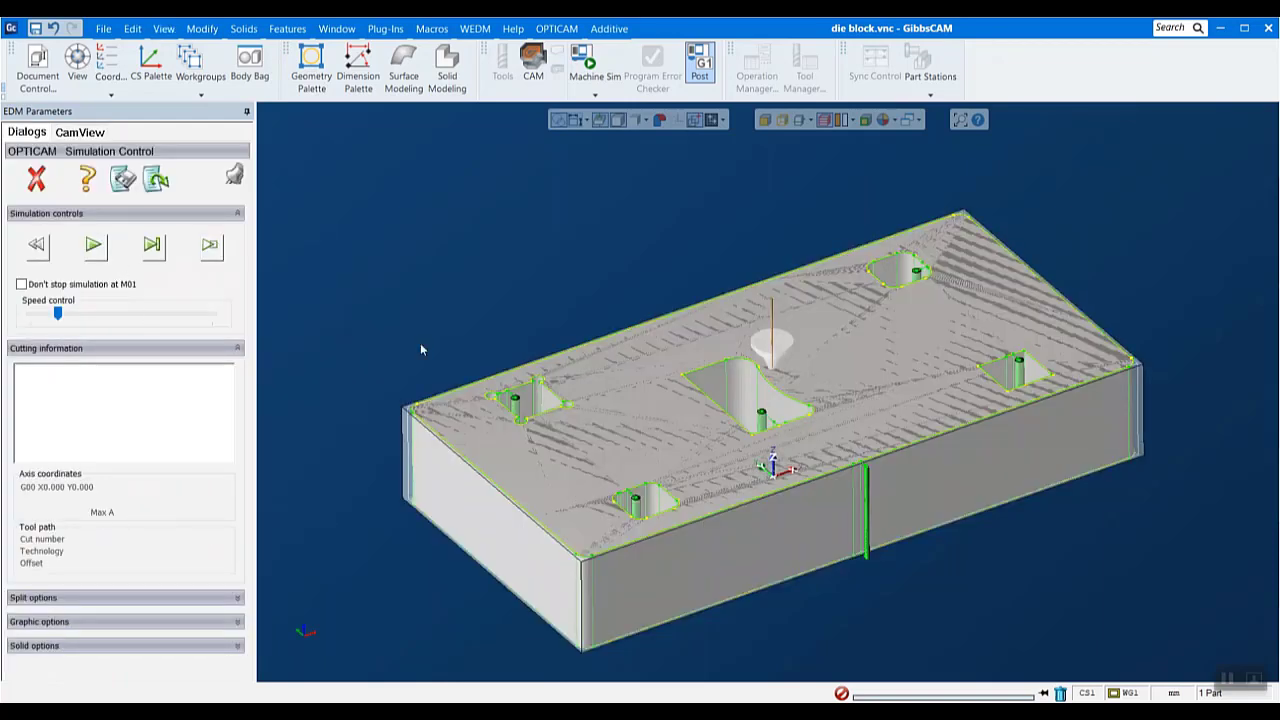
middle_drag(544, 563, 640, 327)
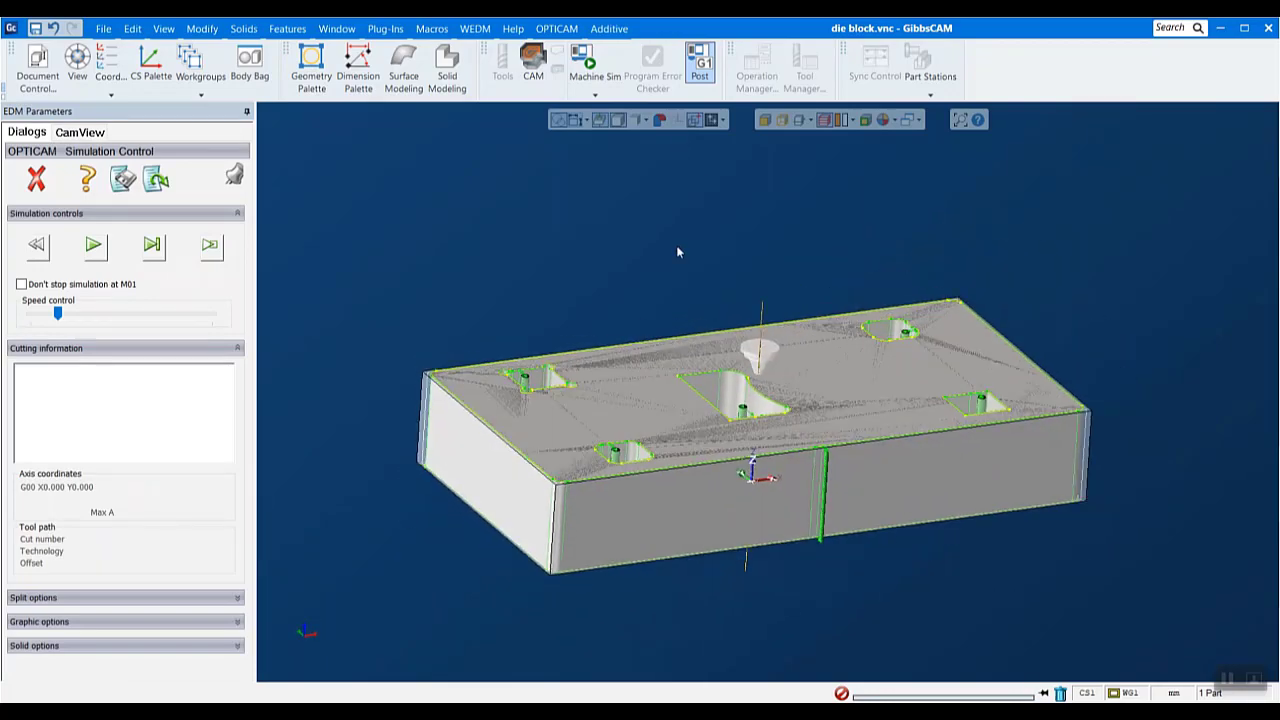
middle_drag(677, 252, 603, 366)
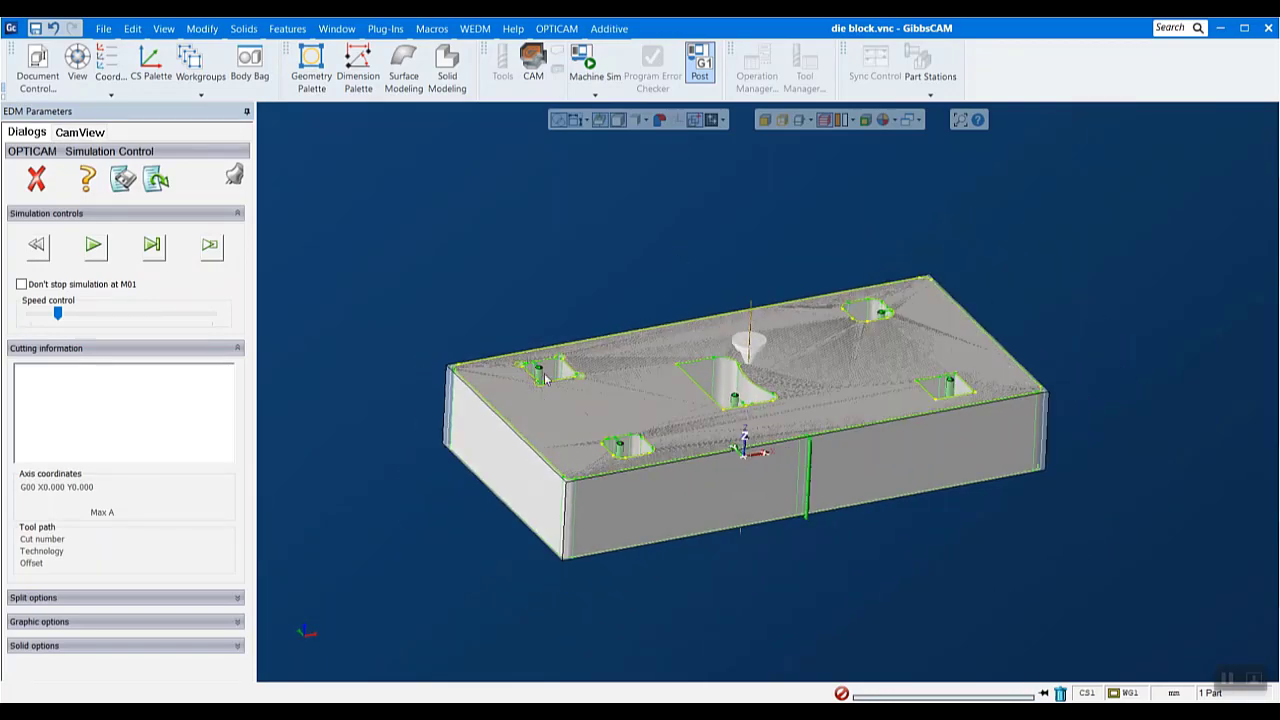
scroll(545, 377, up, 10)
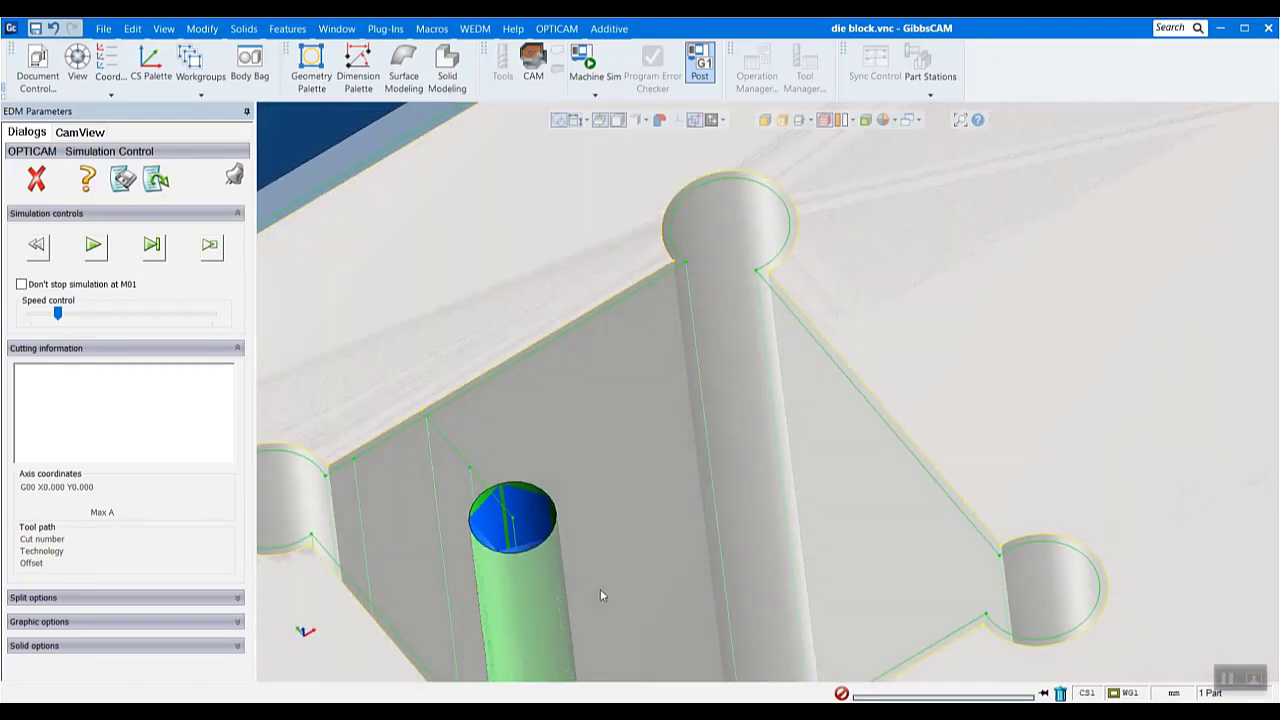
scroll(508, 223, down, 10)
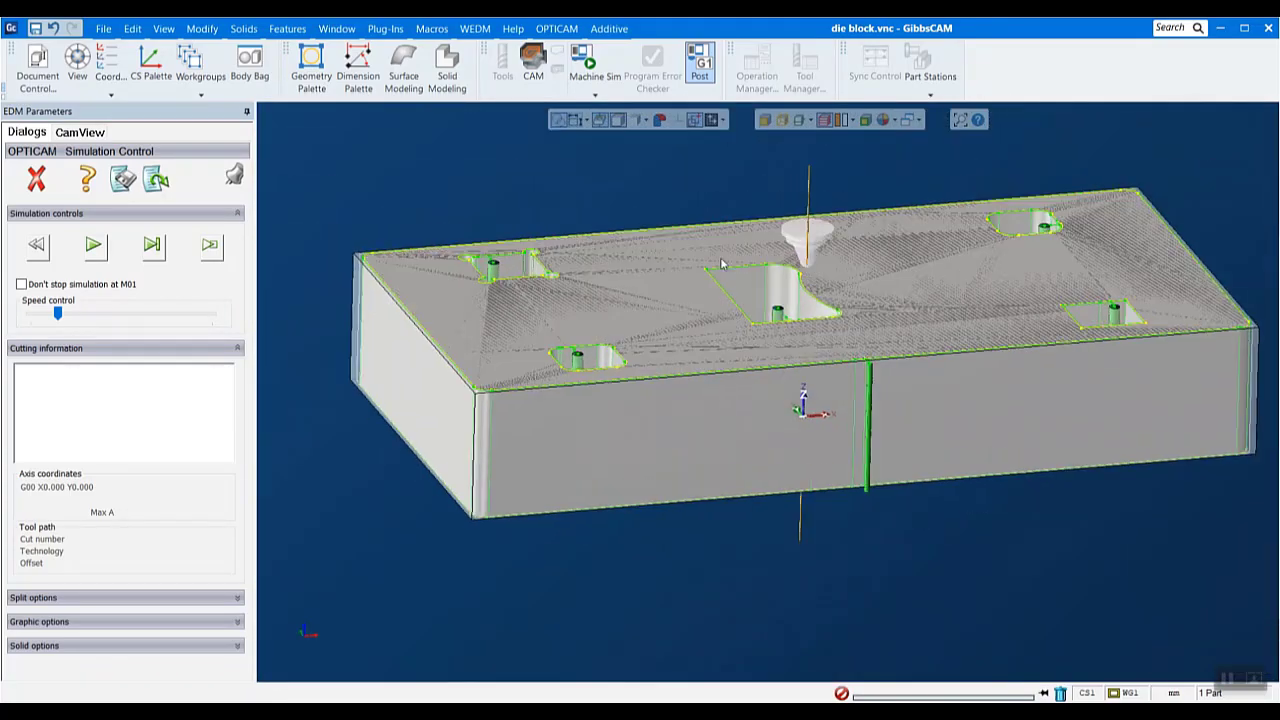
middle_drag(1111, 198, 1122, 247)
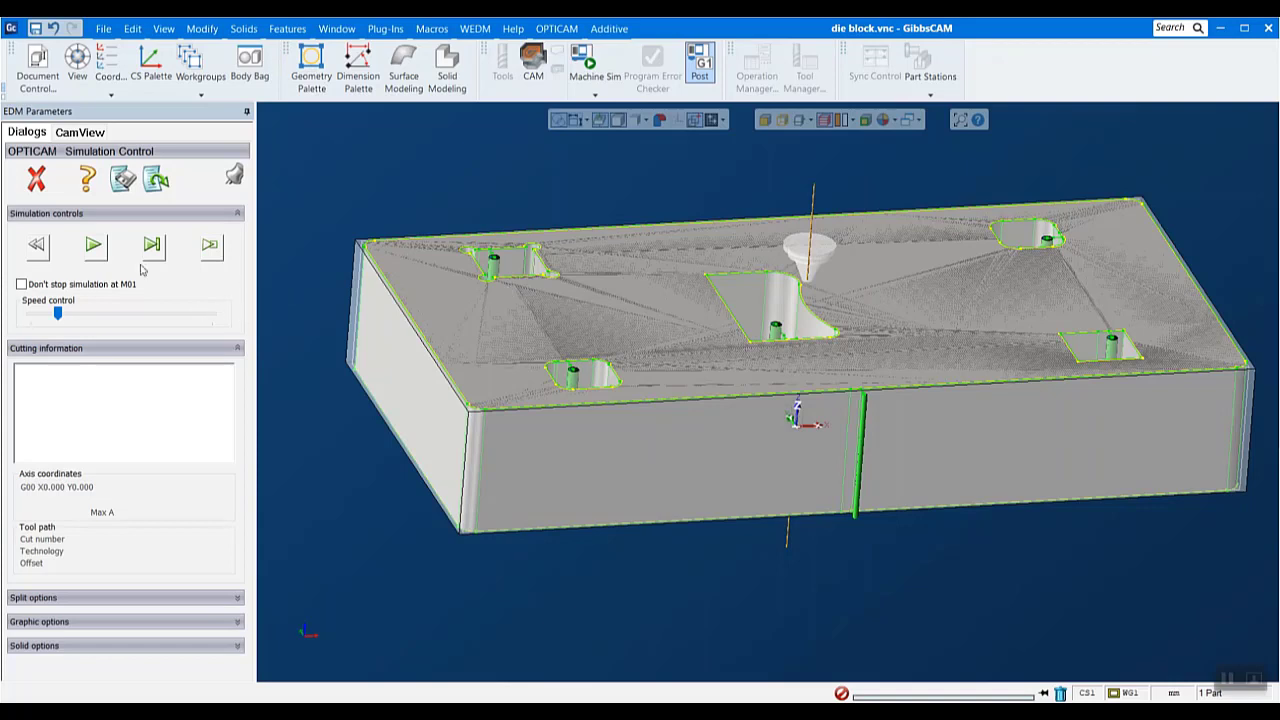
click(99, 254)
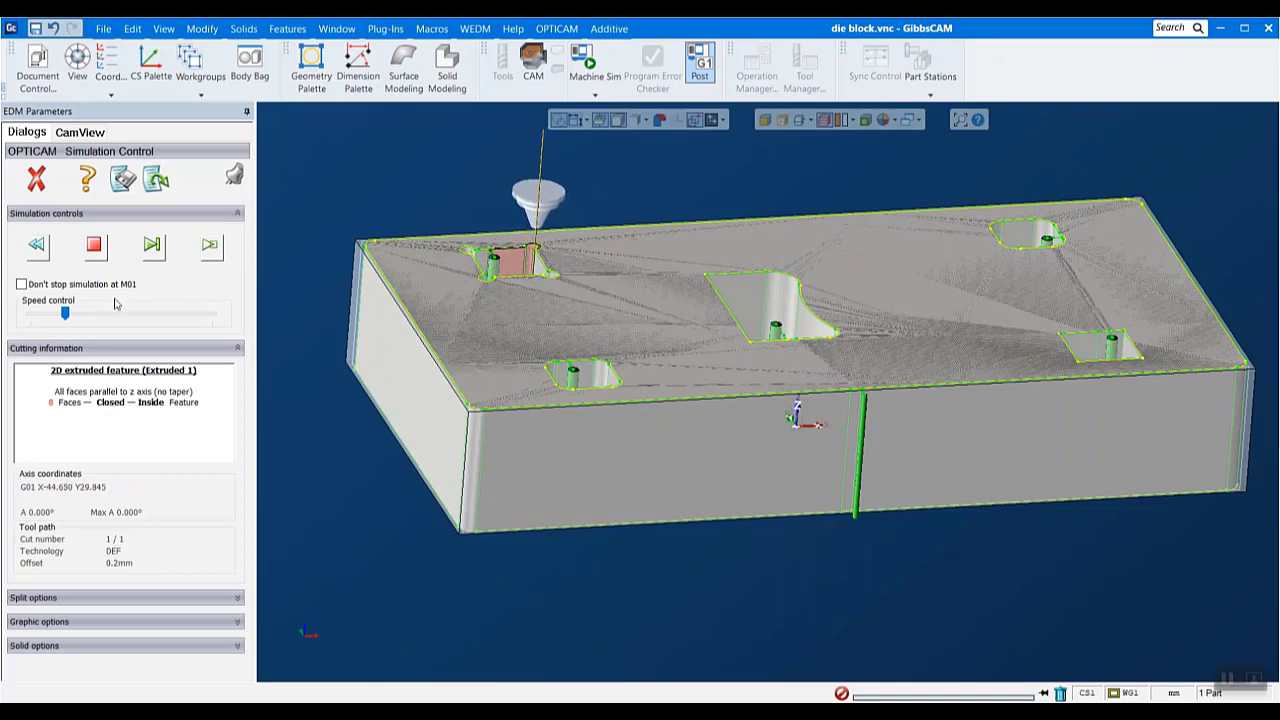
drag(66, 314, 78, 314)
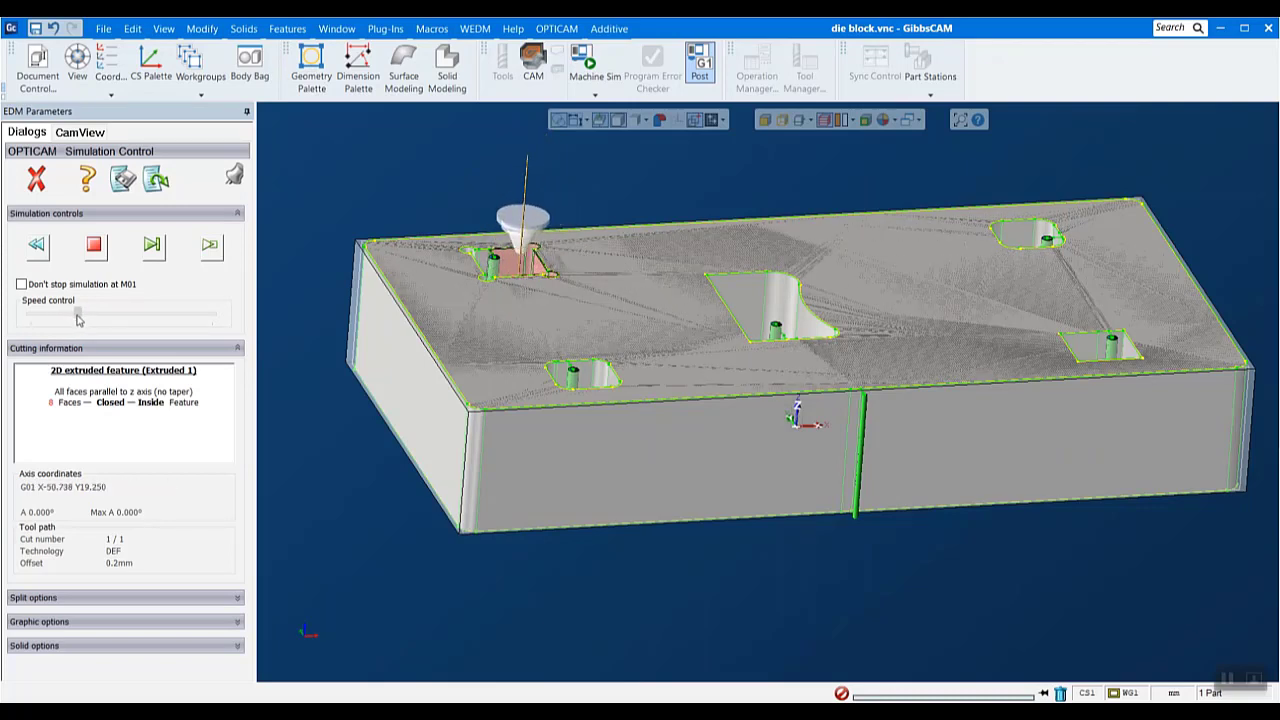
- Run the simulation through the corner-relieved pocket and the nearby rounded pocket, Extruded 1 and 2, continuing past each slug-removal stop
scroll(573, 178, up, 3)
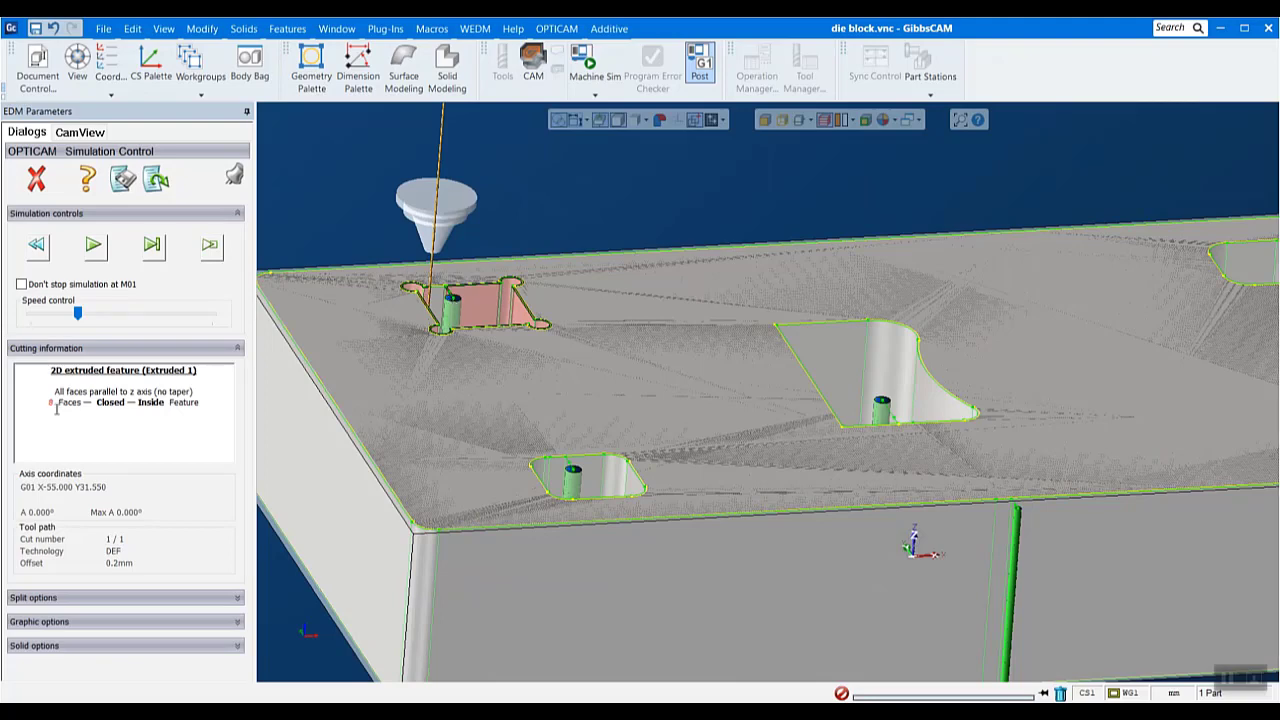
click(92, 250)
click(88, 256)
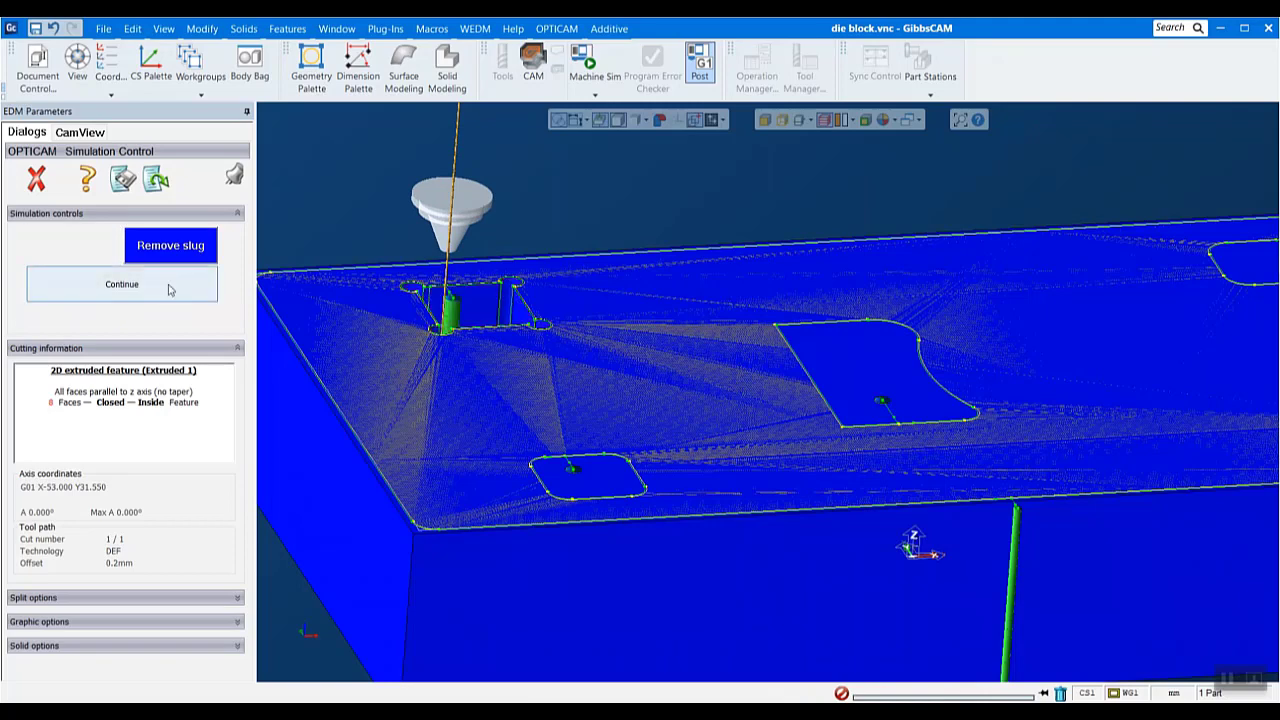
click(170, 290)
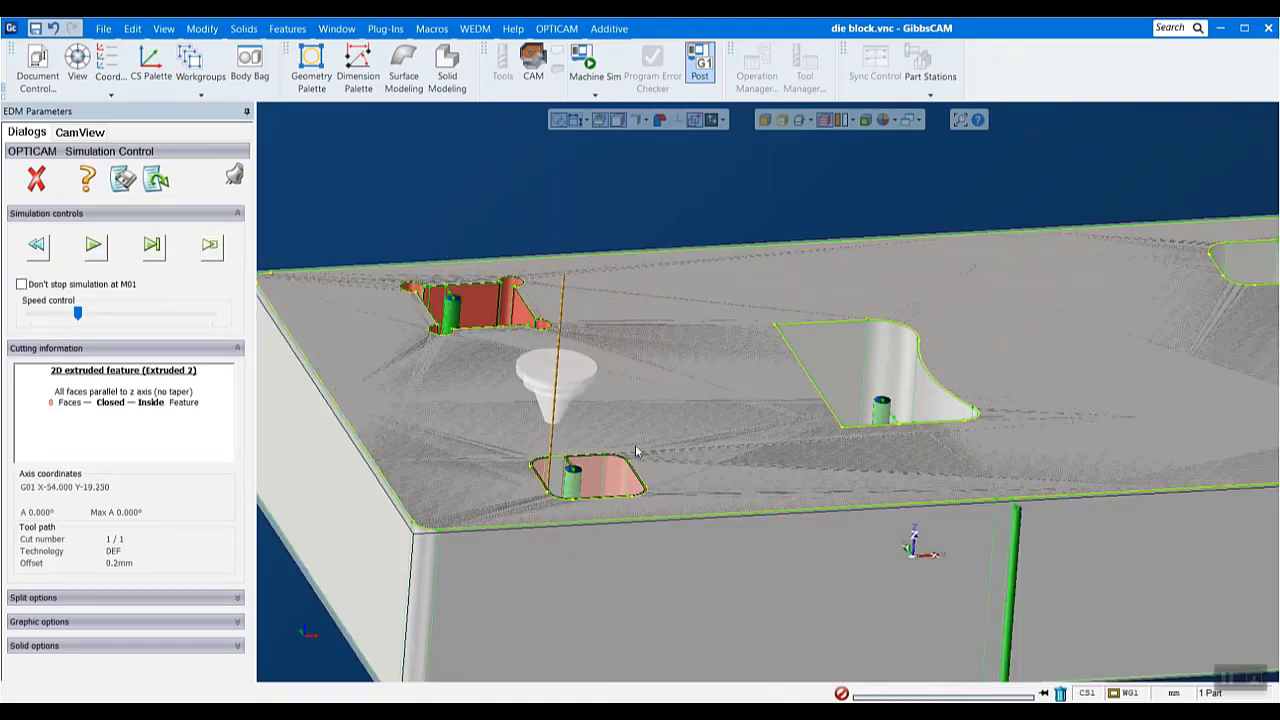
click(94, 246)
click(104, 258)
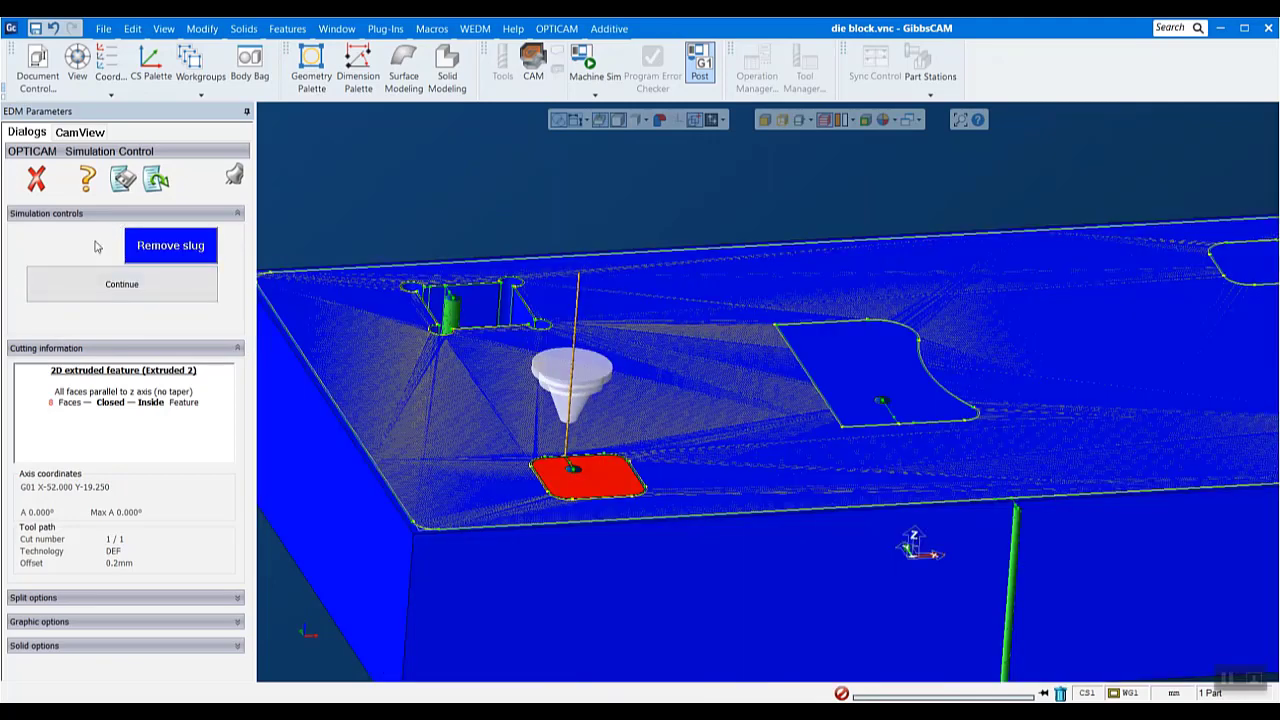
click(125, 290)
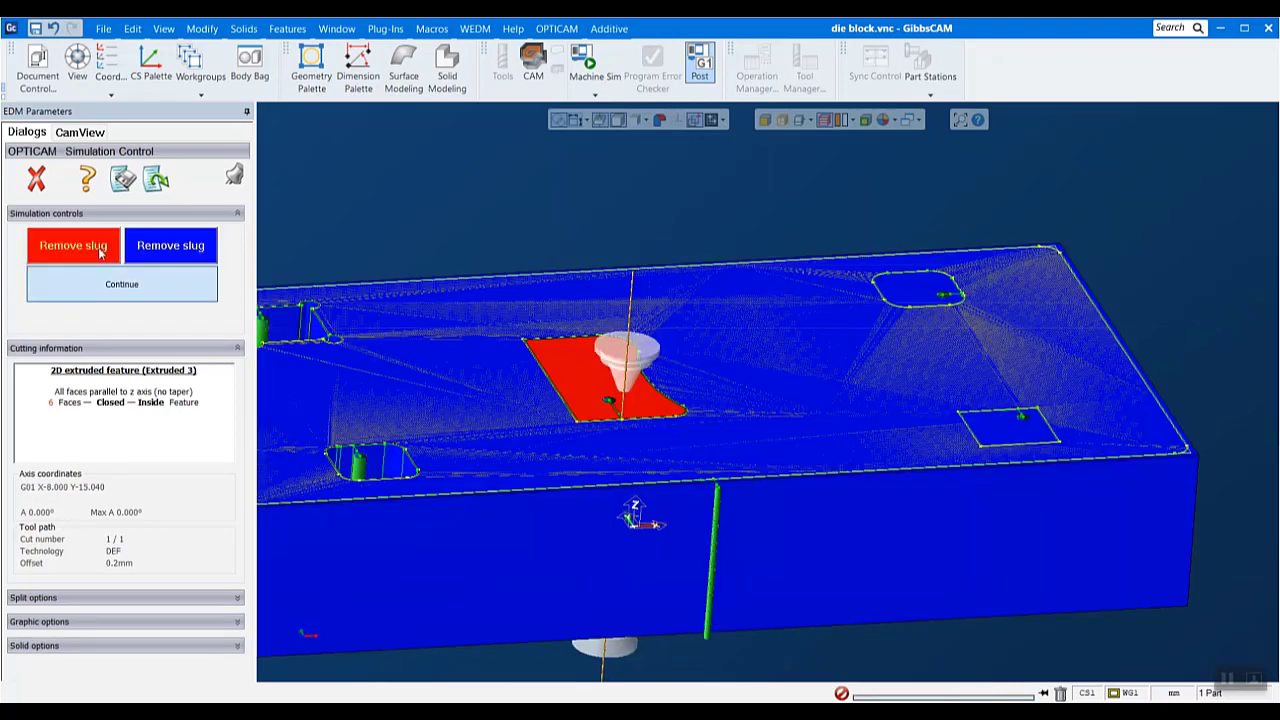
- Continue the simulation through the large central pocket and the far rounded pocket, Extruded 3 and 4, including slug removal
click(99, 250)
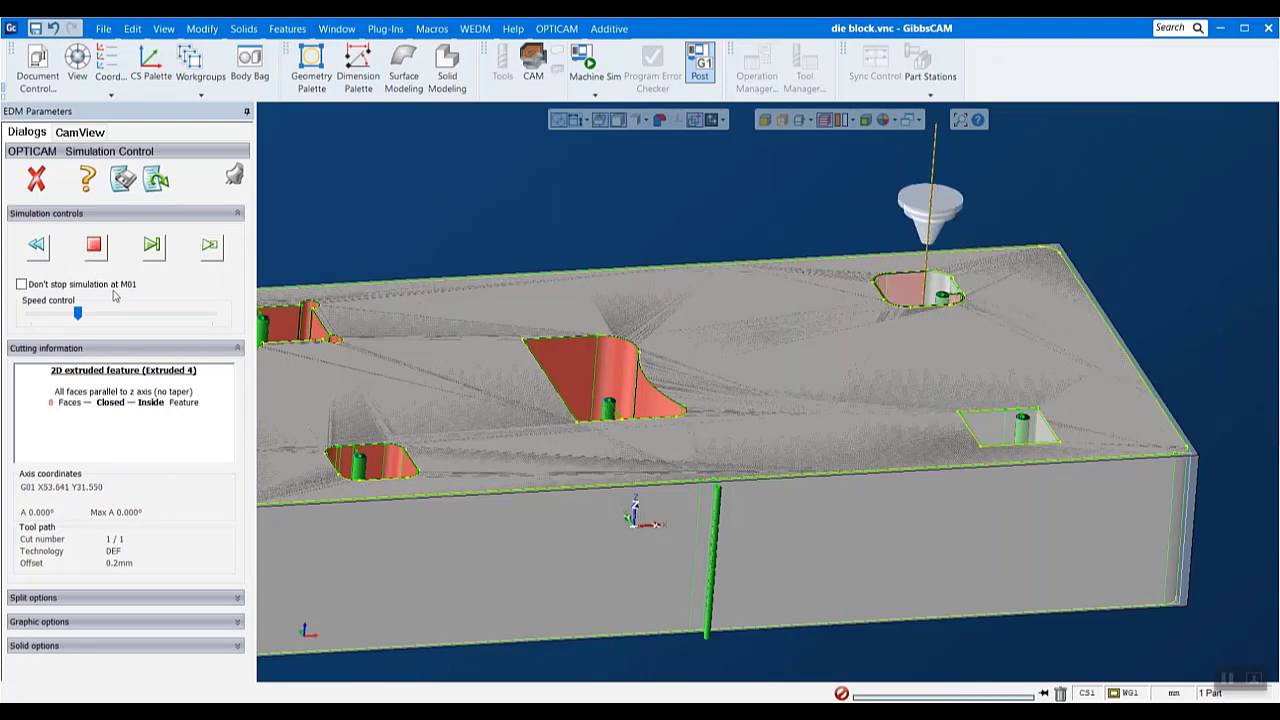
click(91, 248)
click(91, 248)
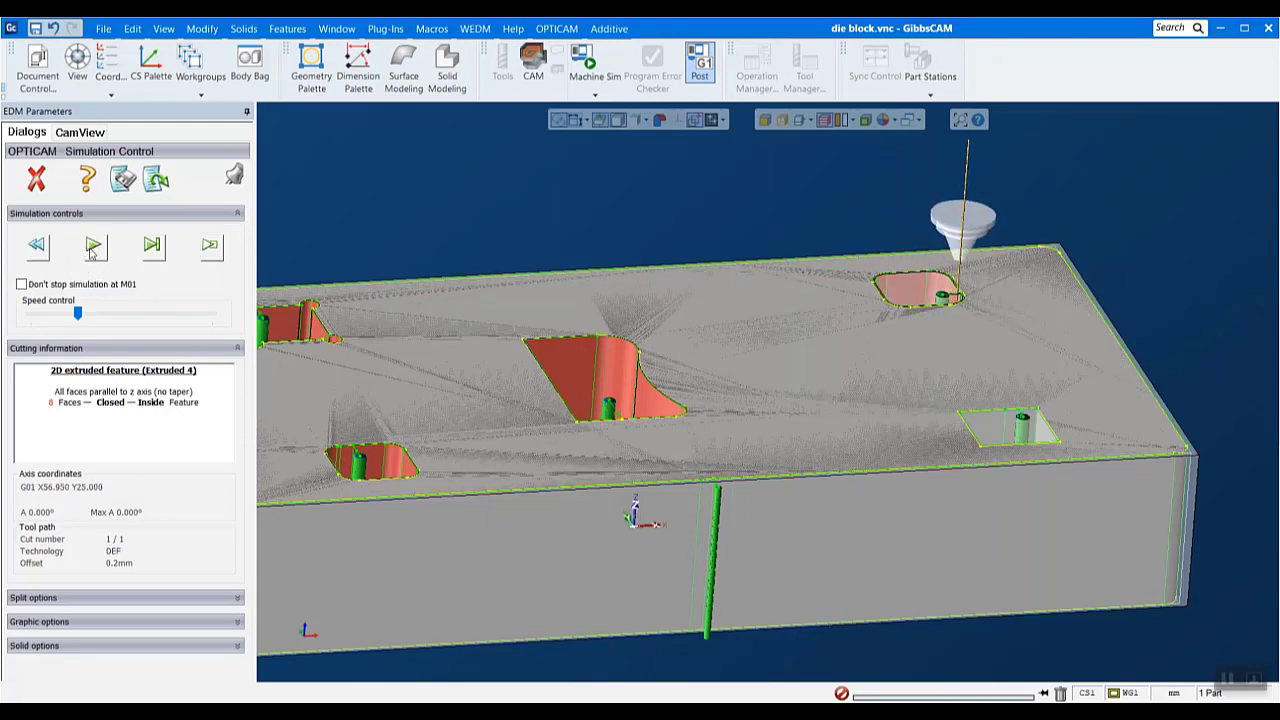
click(95, 248)
click(110, 288)
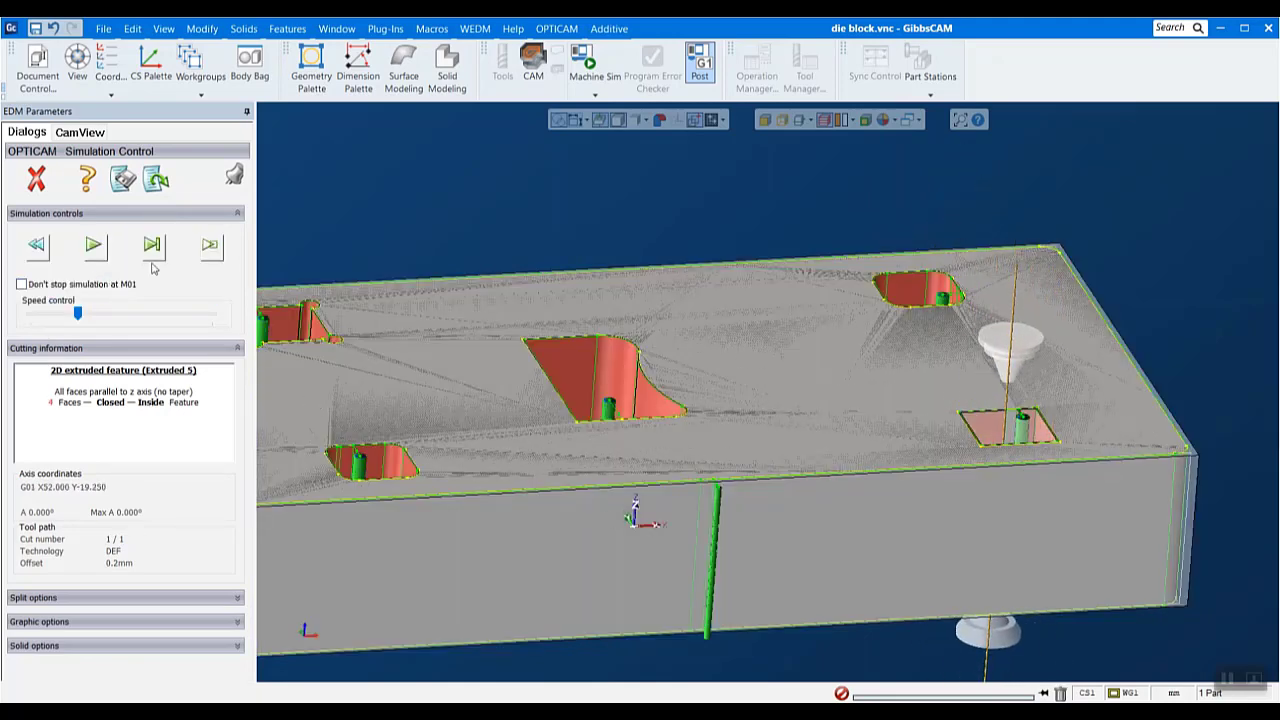
- Finish the simulated cut of the square pocket, Extruded 5, remove its slug and proceed to the block's outside contour
click(95, 248)
click(81, 248)
click(122, 286)
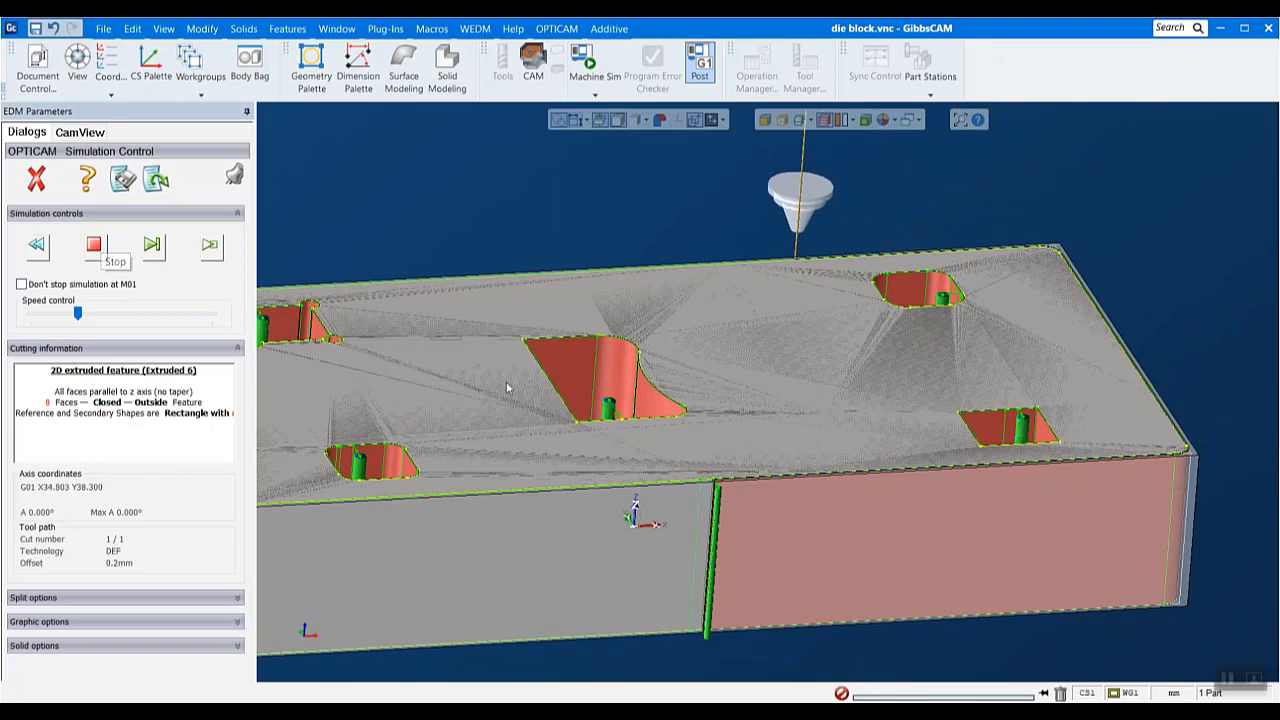
- Raise the playback speed and run the outside contour cut, Extruded 6, to completion past its stop
scroll(508, 397, down, 2)
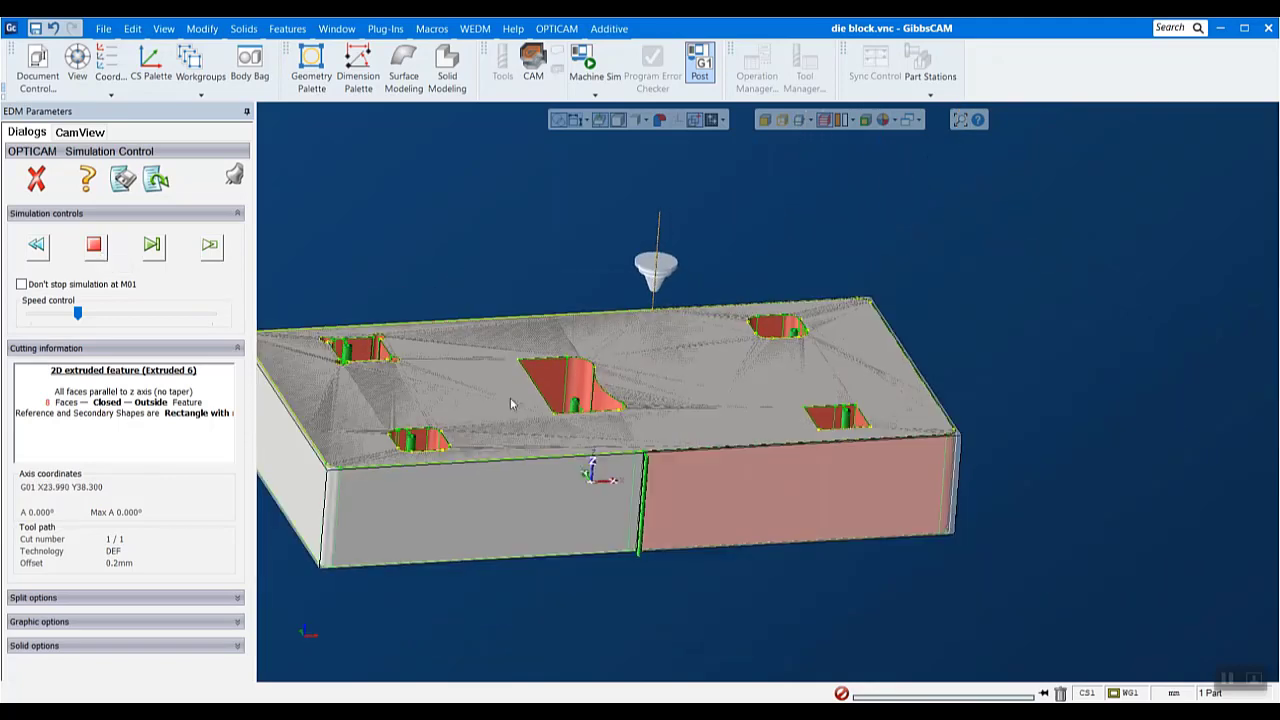
click(92, 314)
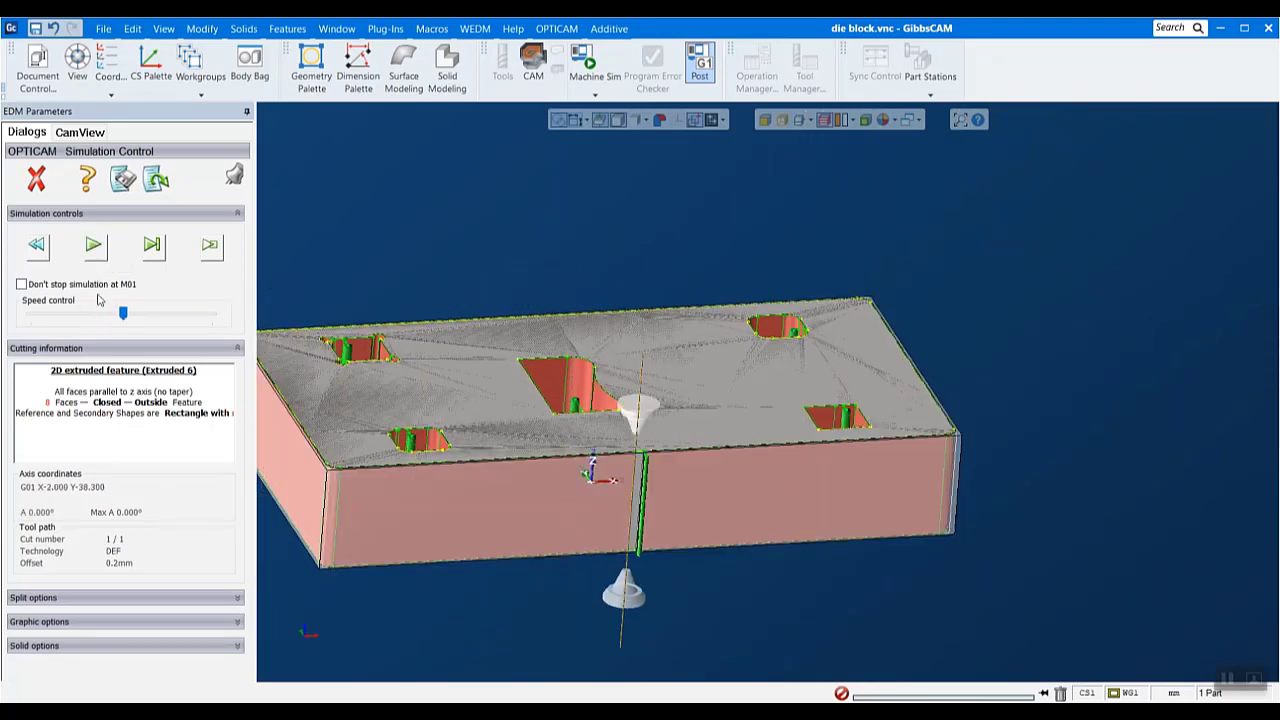
click(80, 254)
click(92, 287)
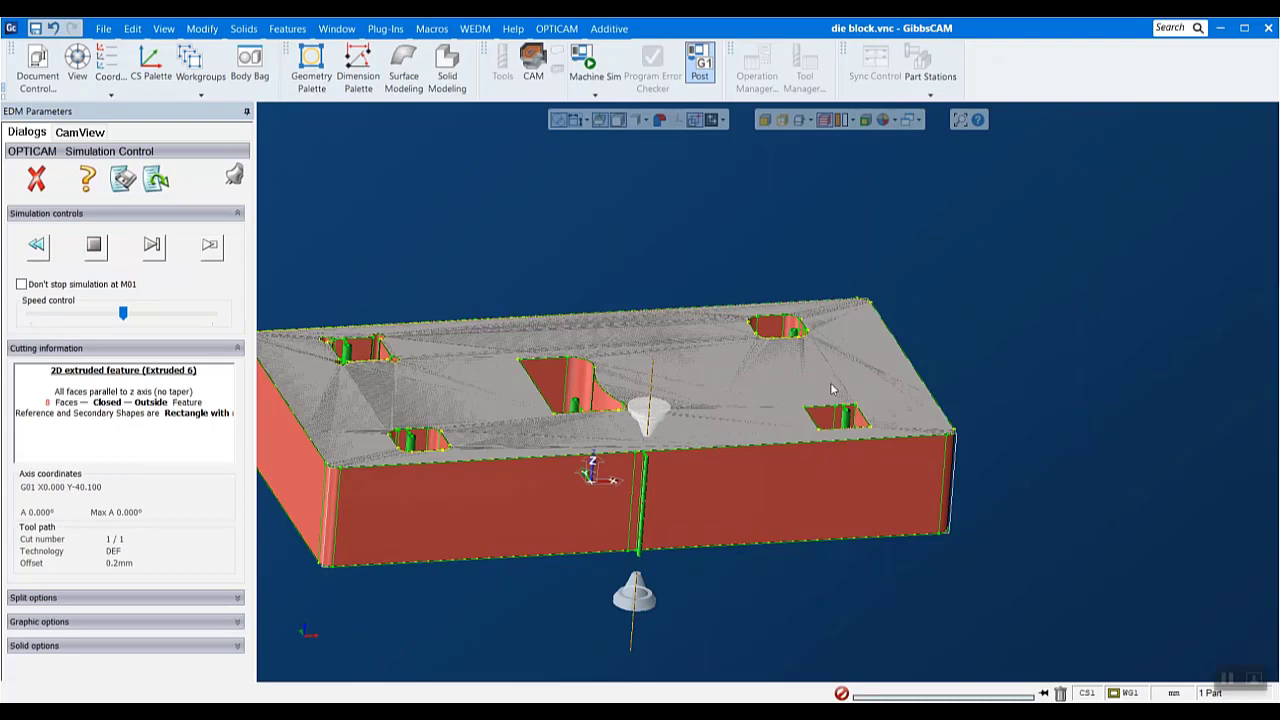
- Inspect the fully cut die block from several angles and close the simulation
scroll(1131, 509, down, 1)
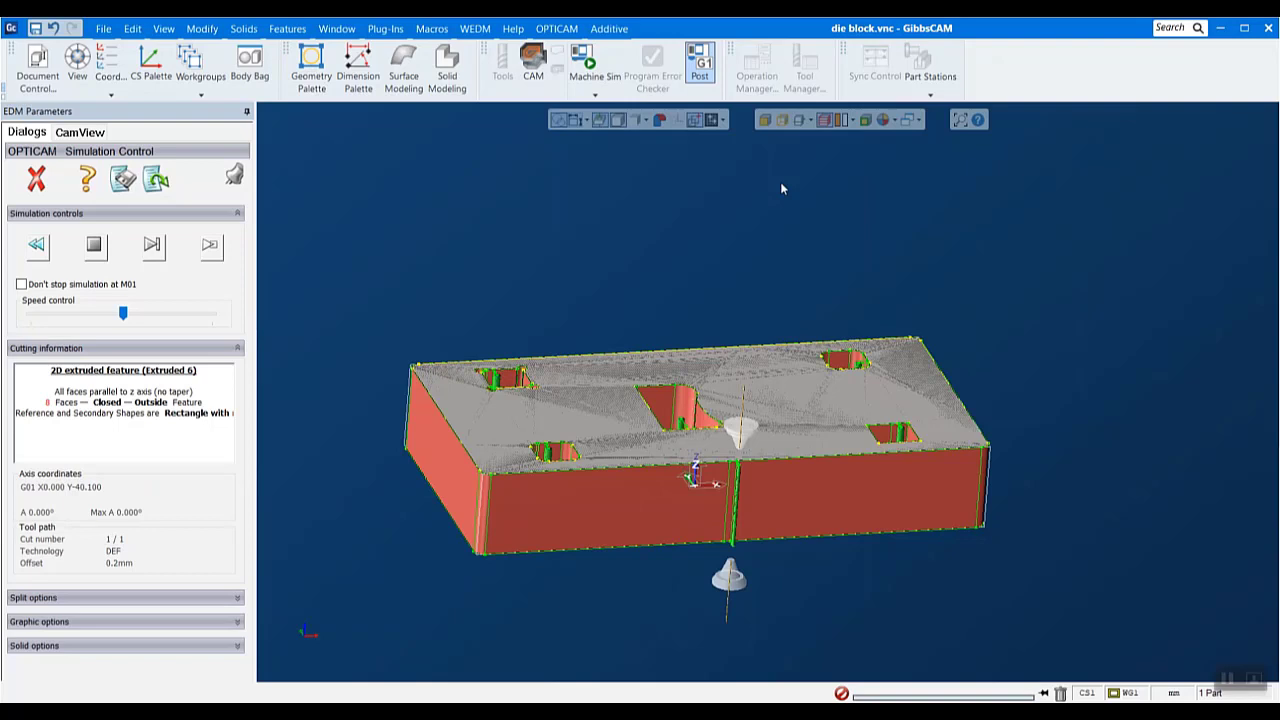
scroll(763, 573, up, 1)
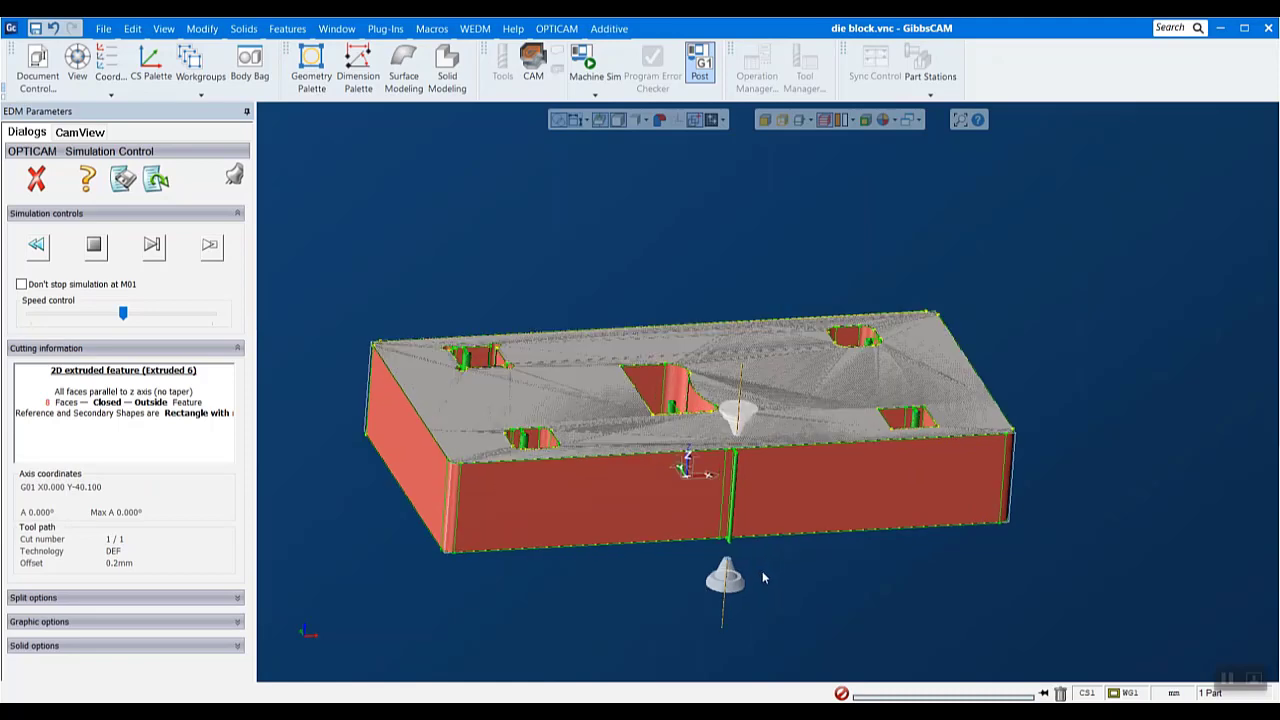
middle_drag(710, 481, 950, 322)
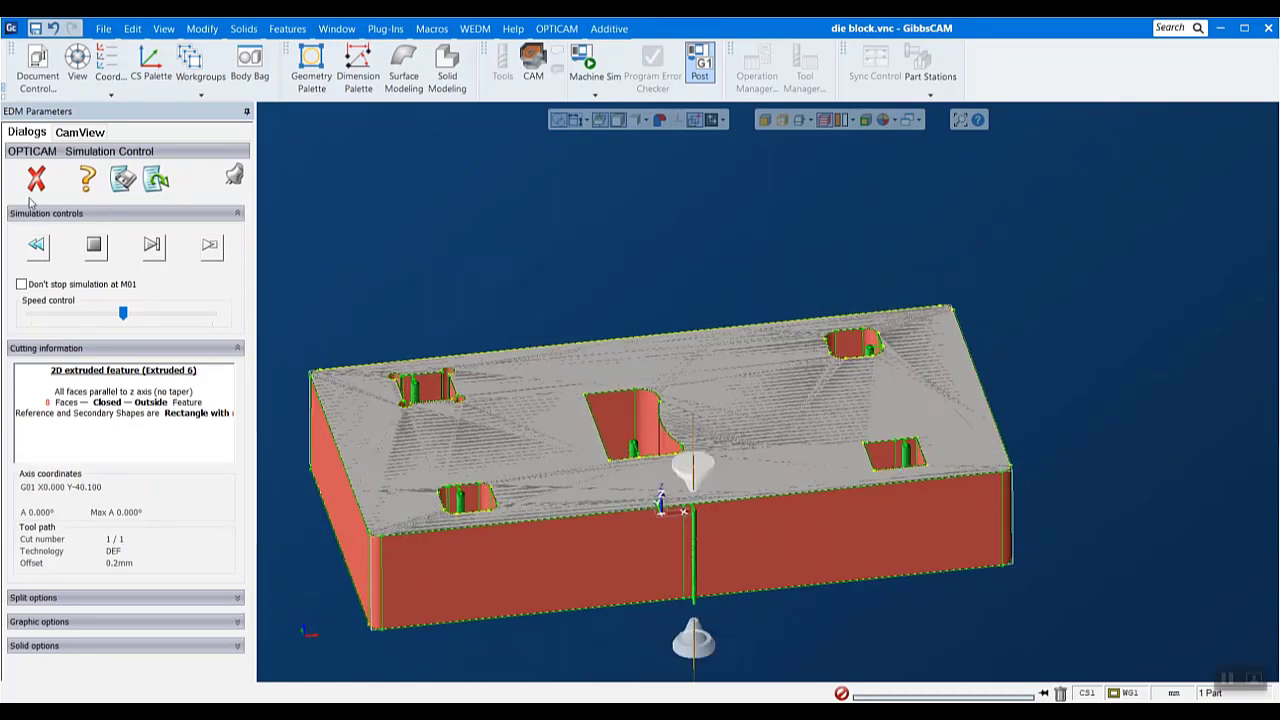
click(36, 178)
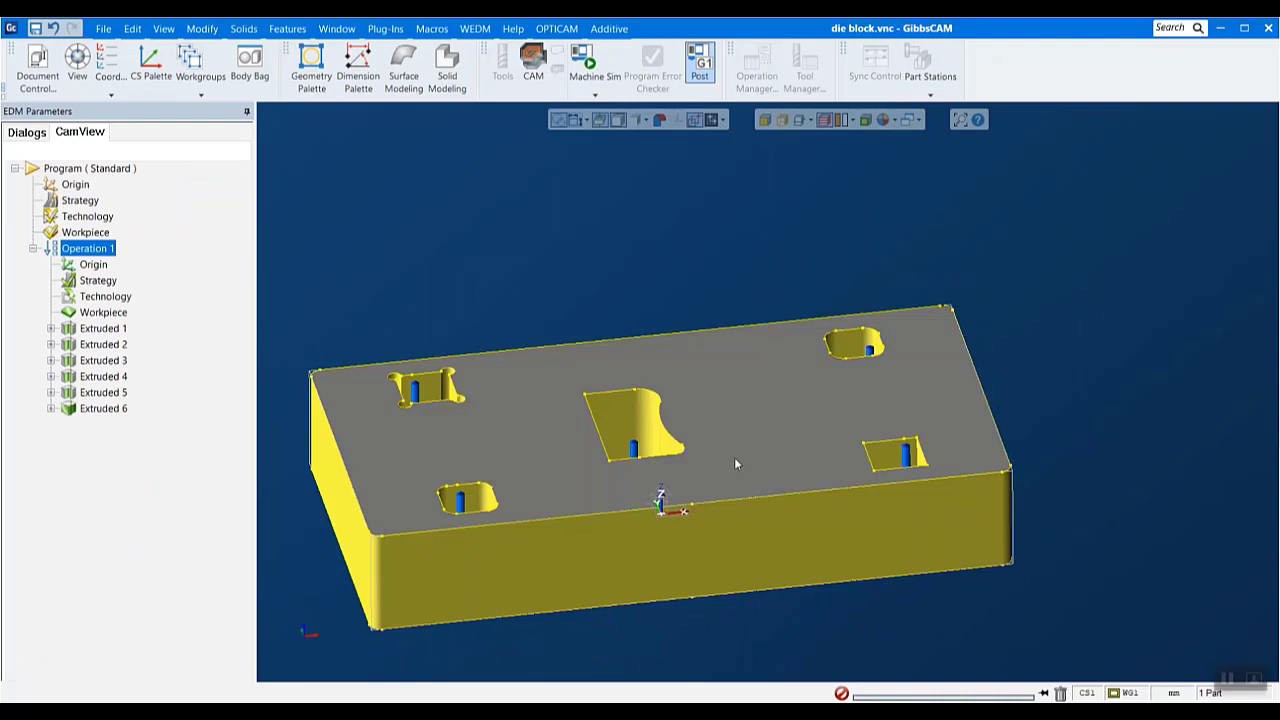
- Clear the feature highlighting, edit the program origin and try a vertex origin at the block's lower front corner
scroll(666, 515, down, 1)
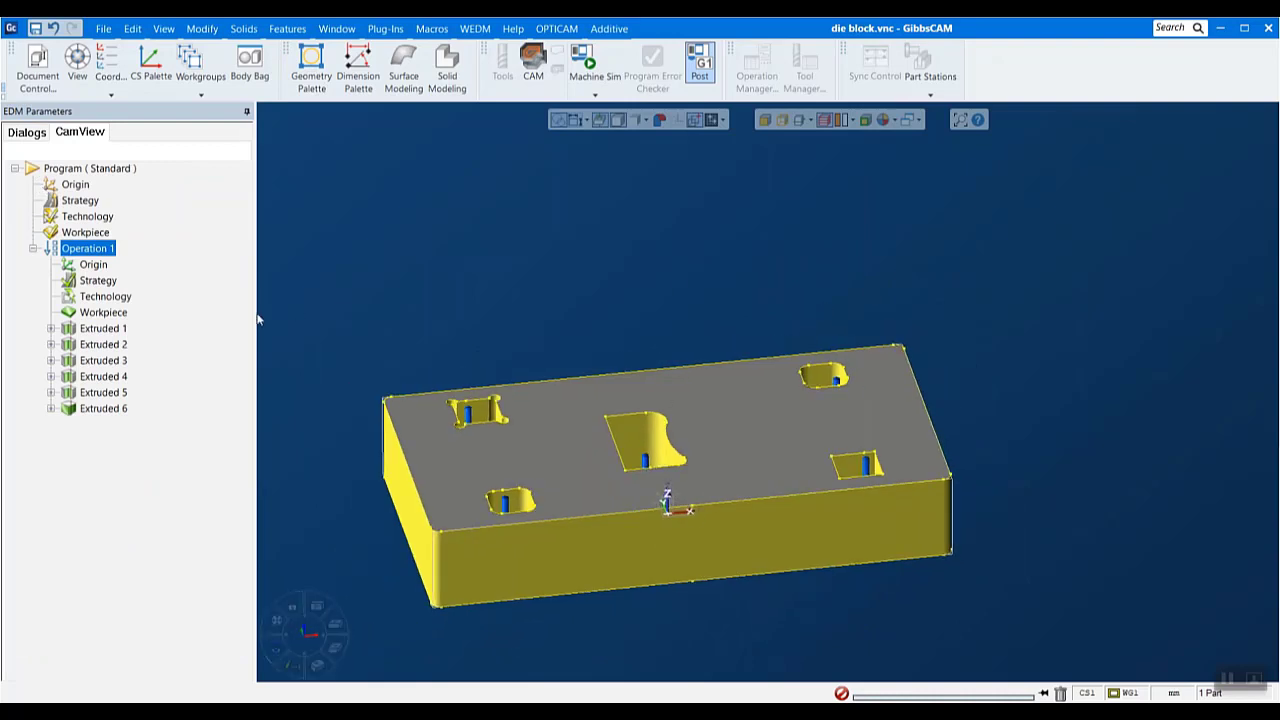
drag(288, 276, 1019, 628)
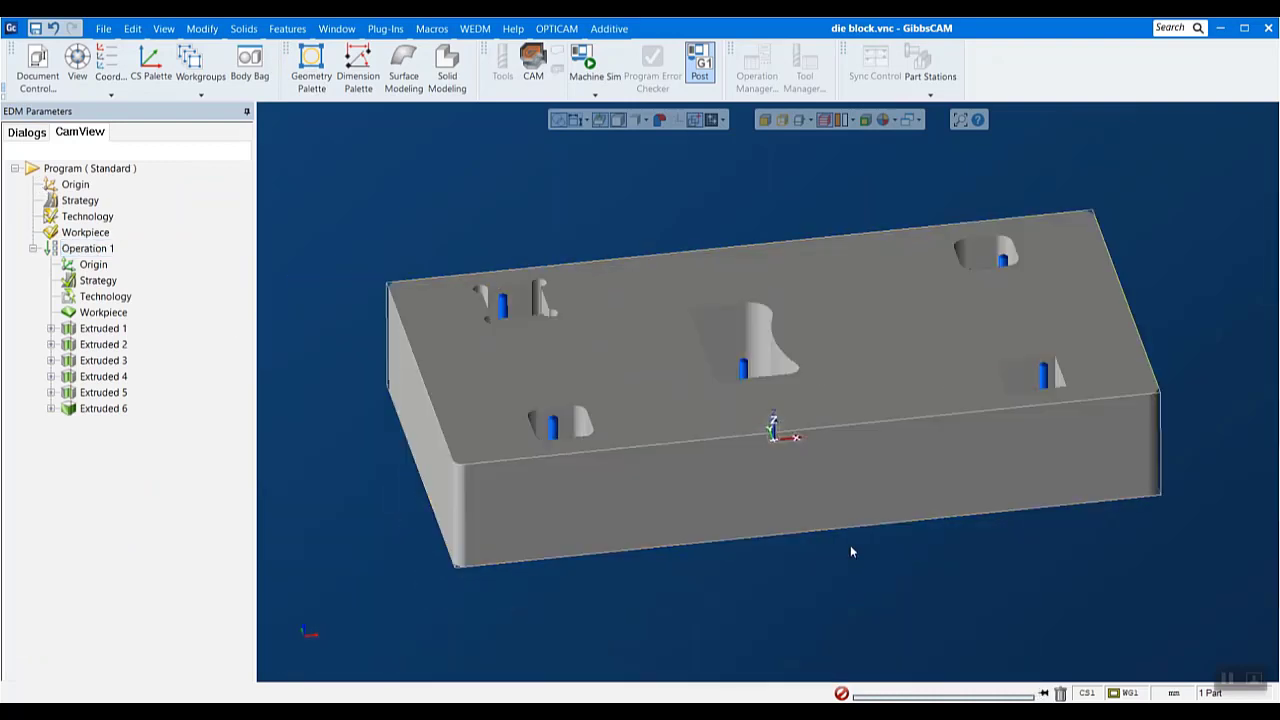
click(820, 507)
double_click(80, 187)
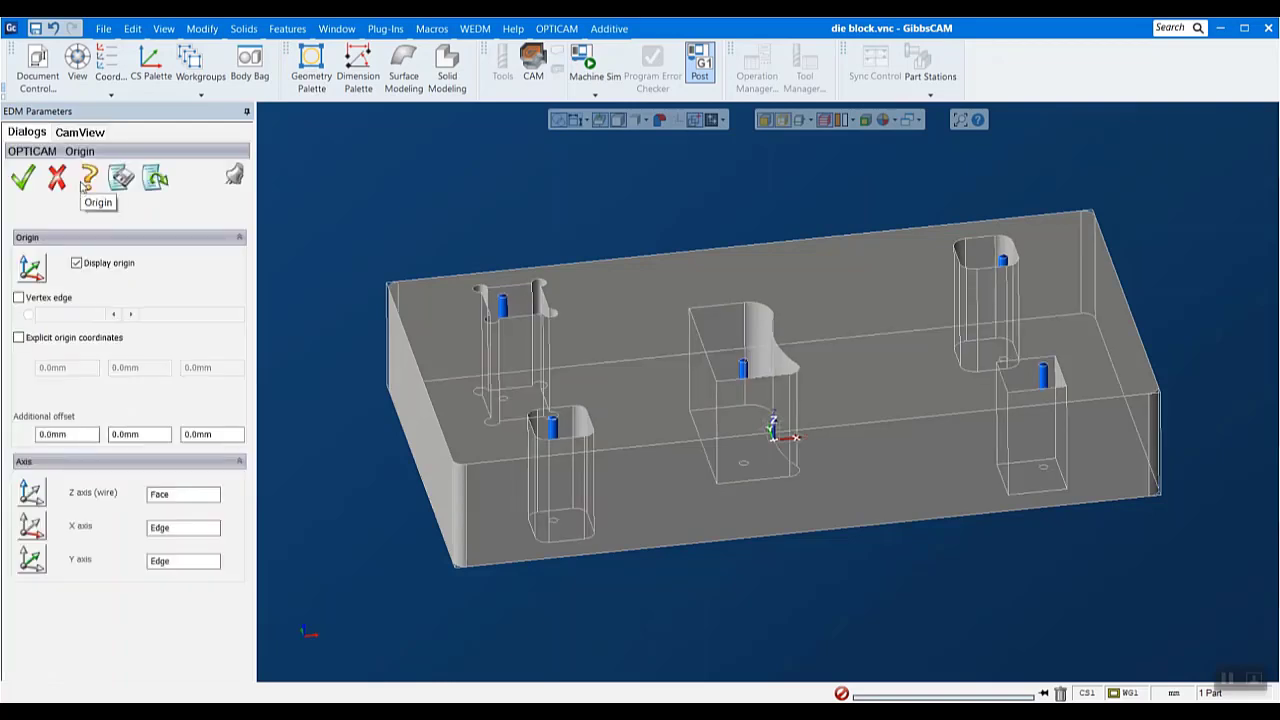
scroll(871, 362, up, 1)
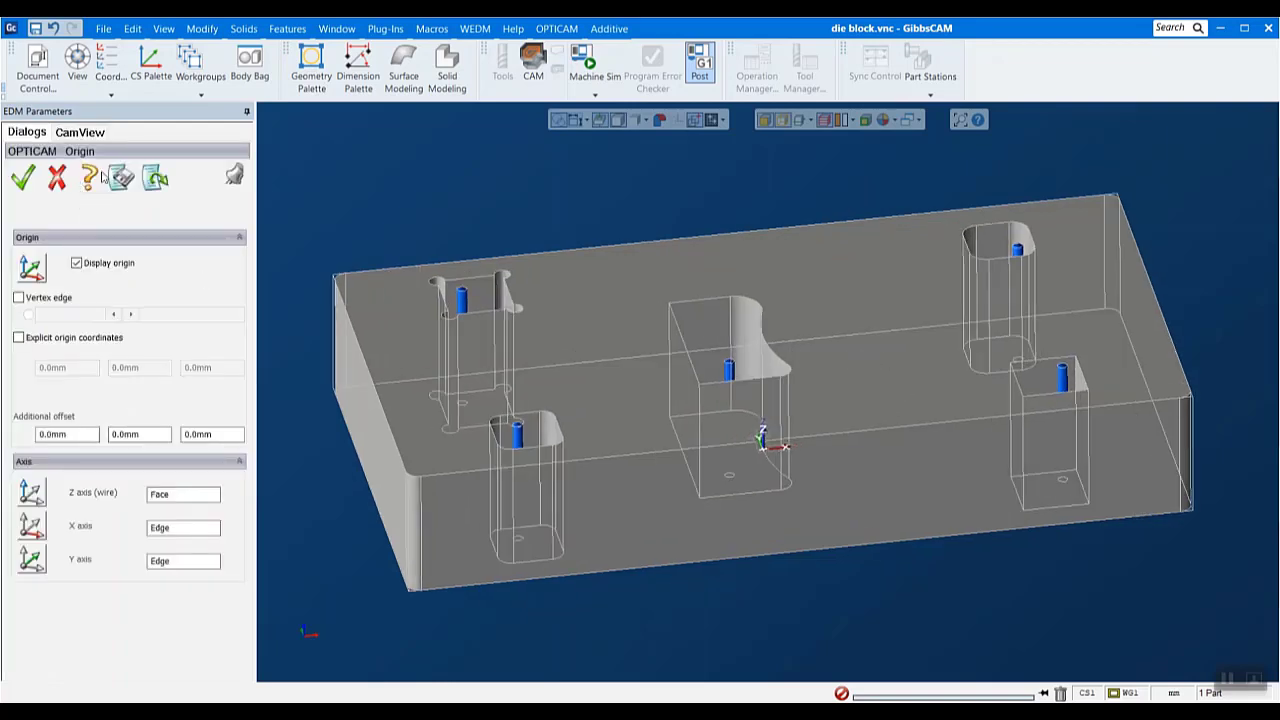
click(19, 298)
mouse_move(798, 531)
middle_down()
mouse_move(991, 476)
mouse_move(787, 536)
middle_up()
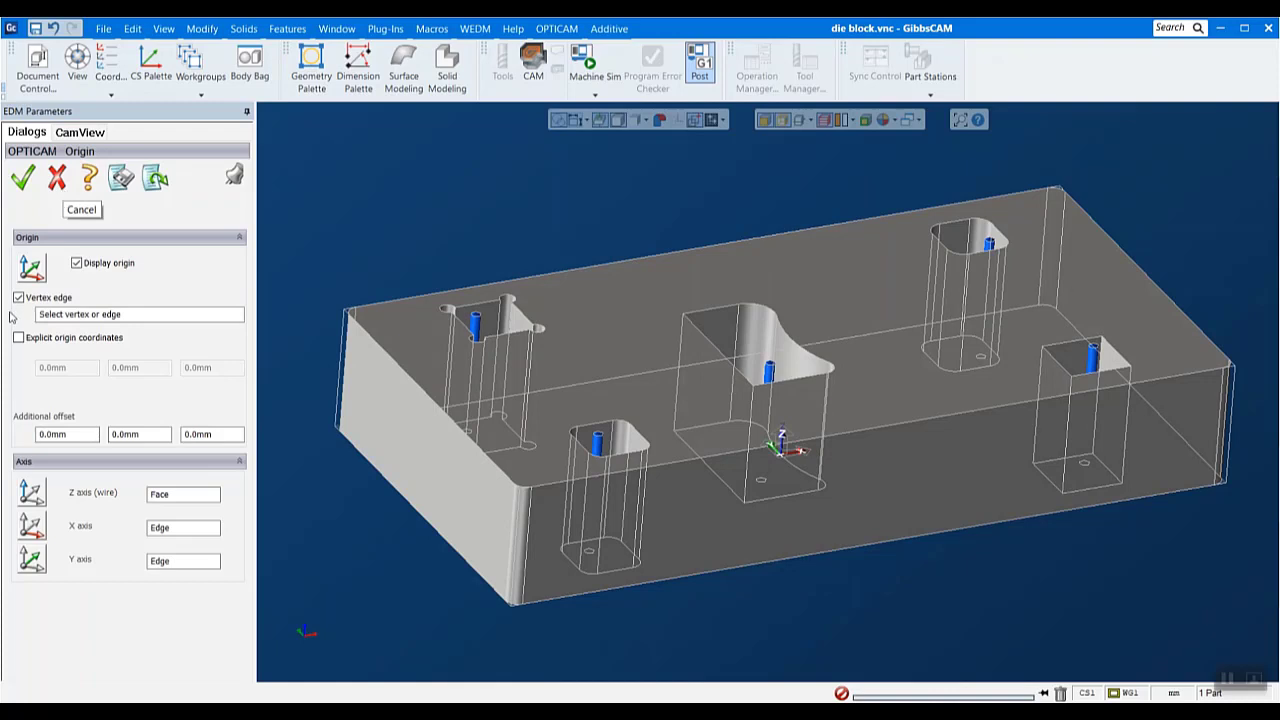
click(510, 606)
- Try the origin at the upper front corner and at the near rounded pocket's start hole, and cancel the origin edit
scroll(704, 509, up, 4)
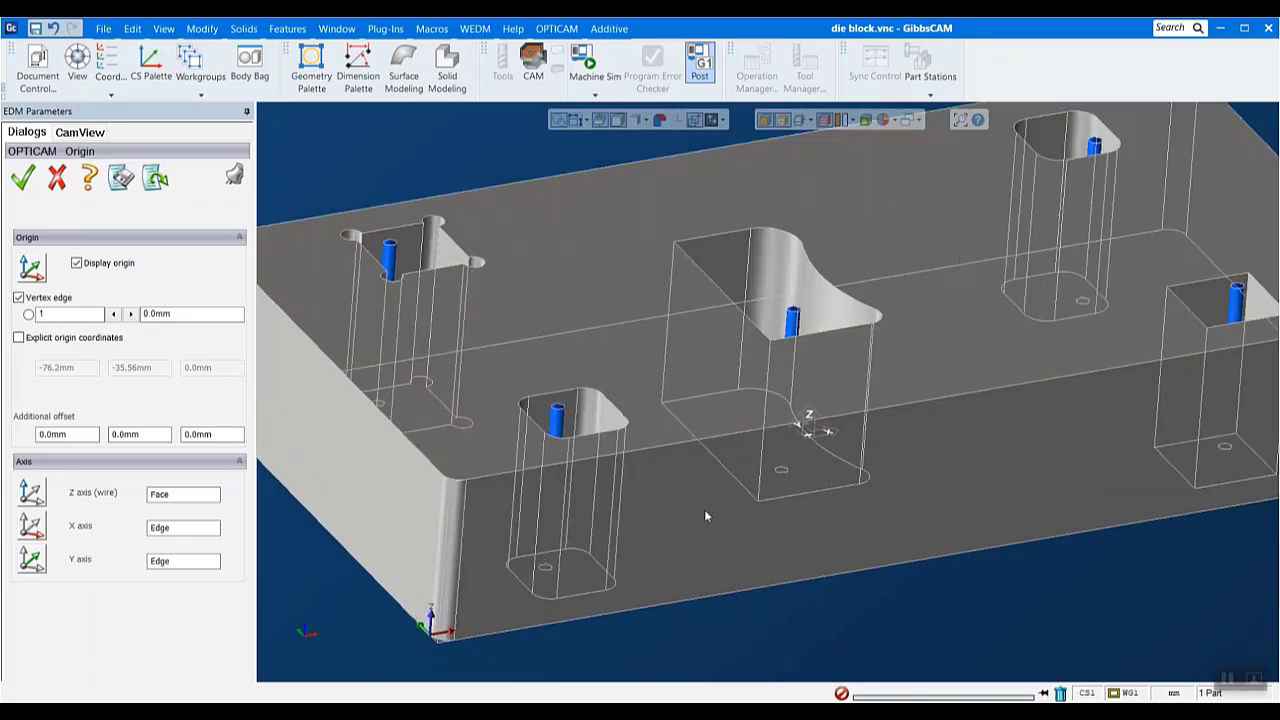
scroll(716, 530, down, 2)
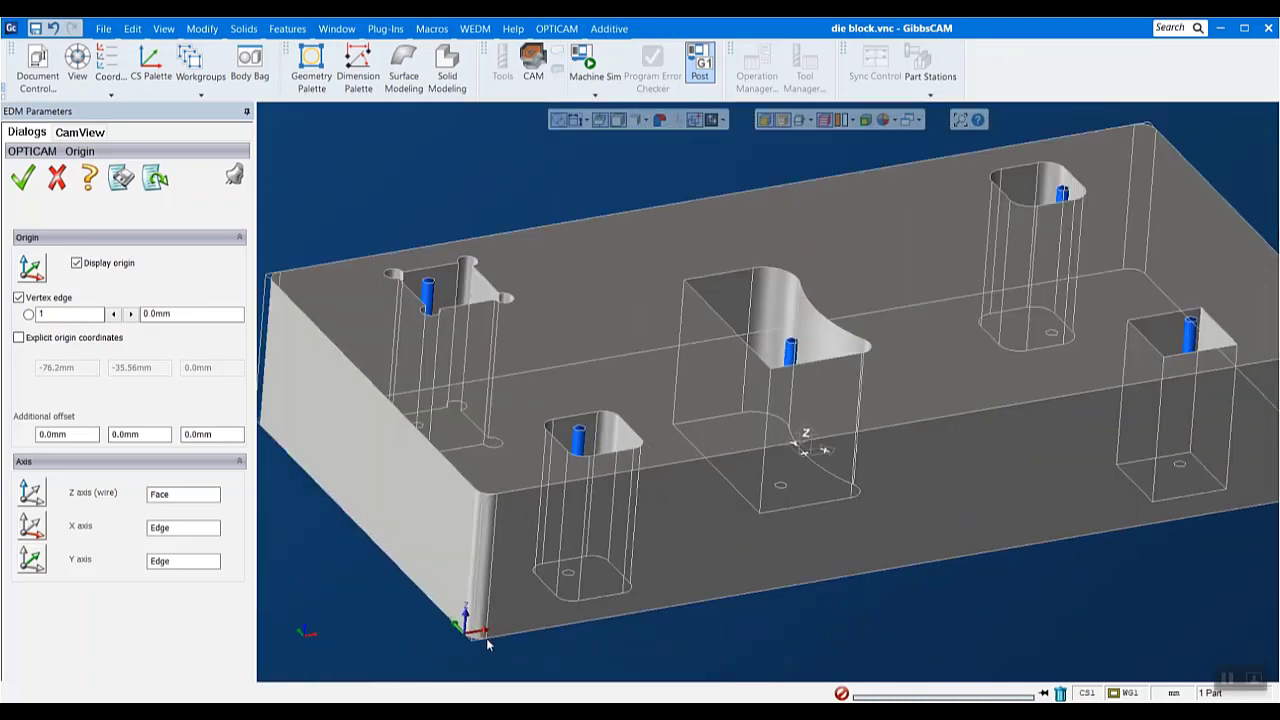
click(498, 496)
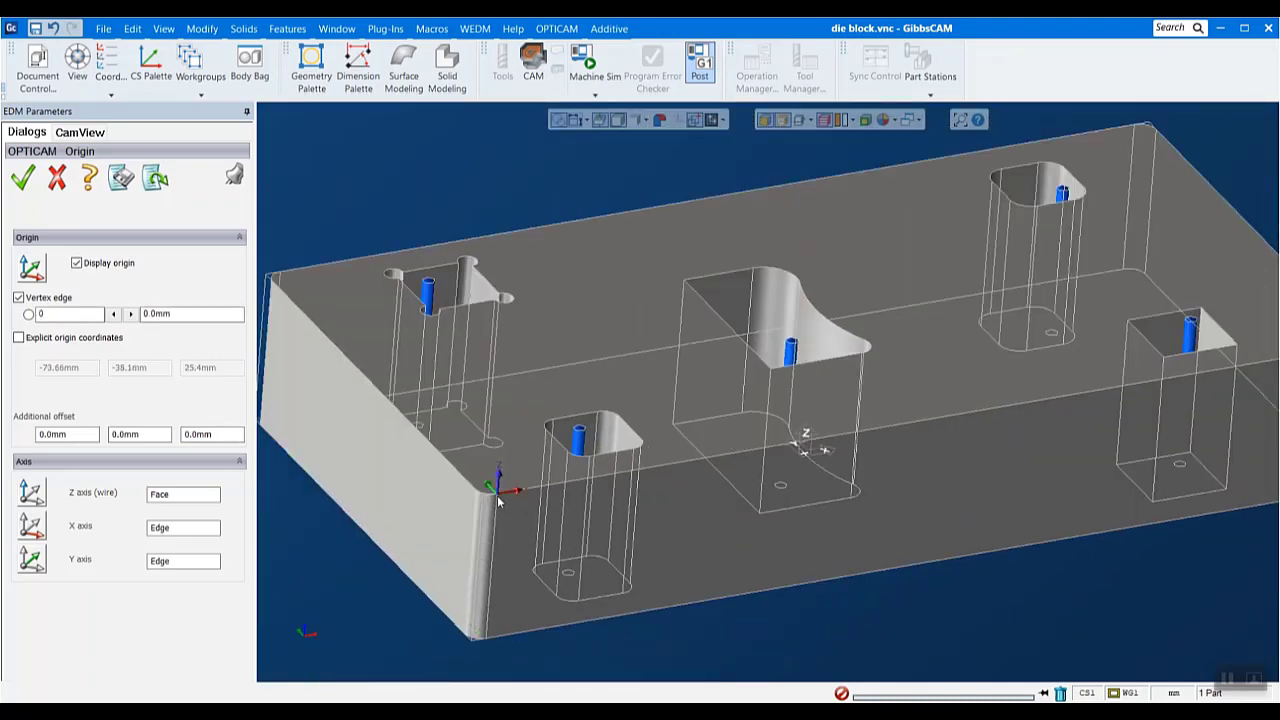
click(590, 460)
click(57, 180)
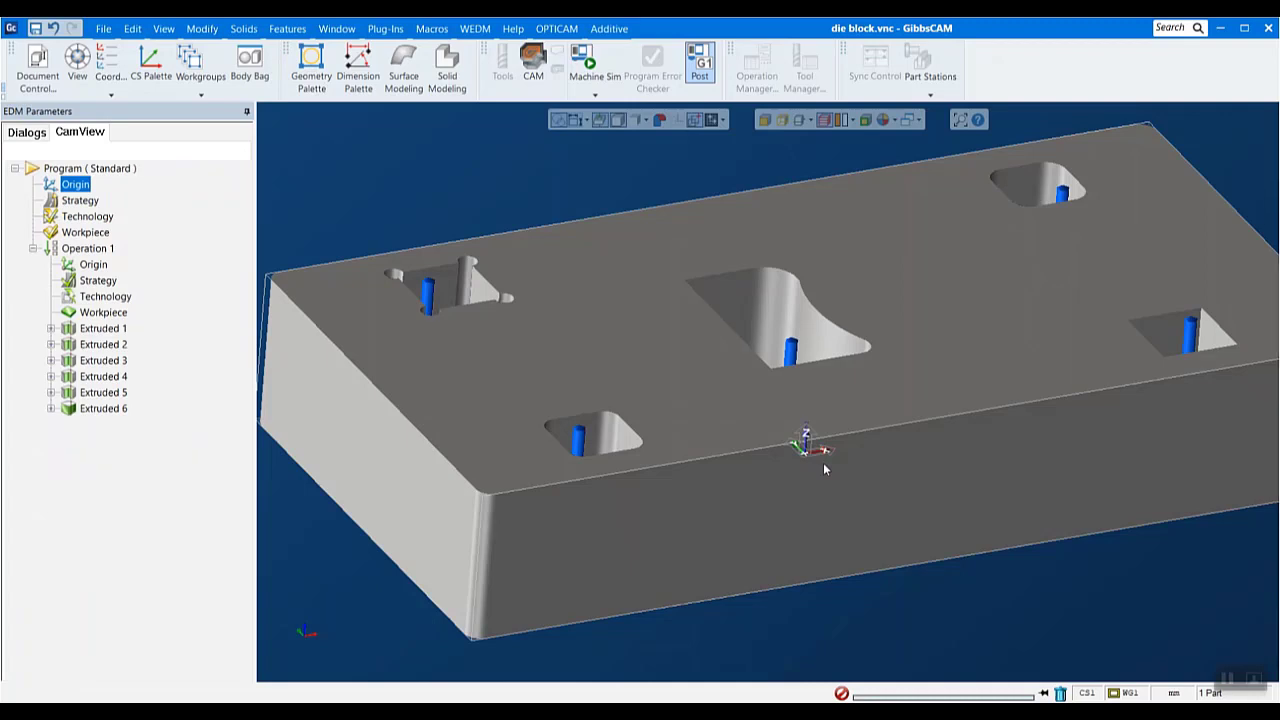
- Look at the program-level strategy settings and close them without applying a program strategy
click(72, 202)
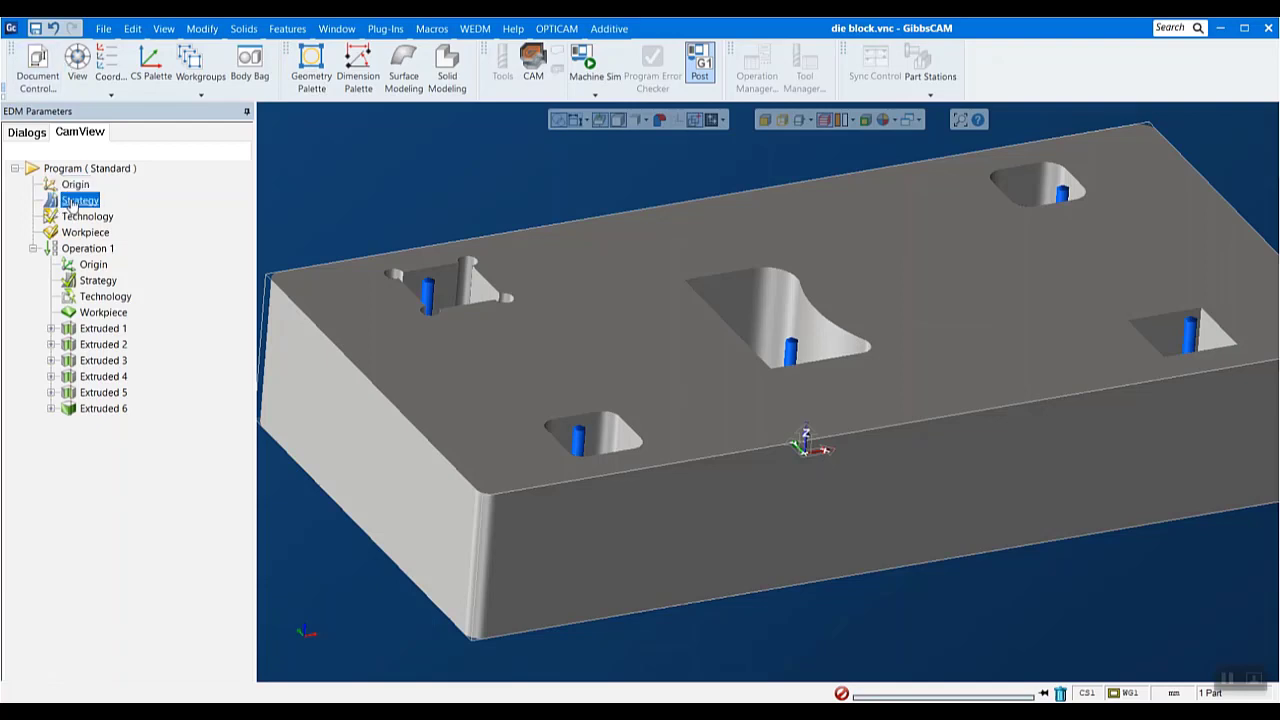
double_click(72, 202)
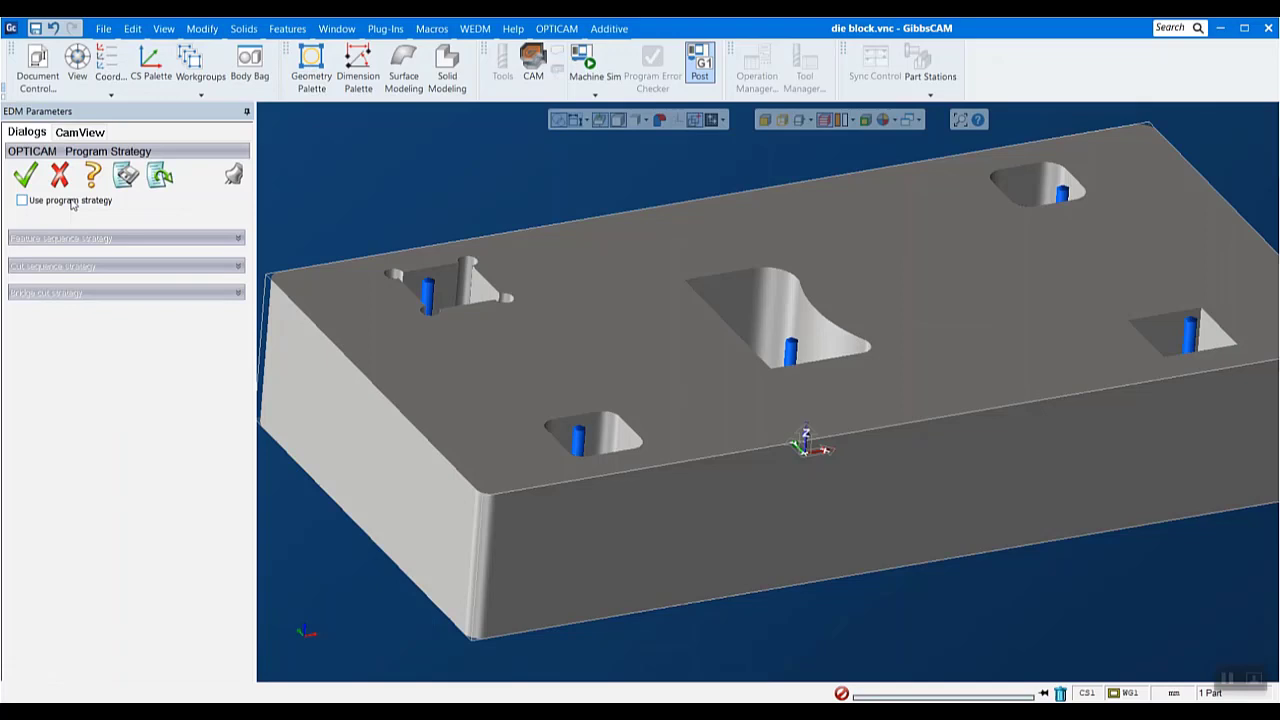
click(60, 175)
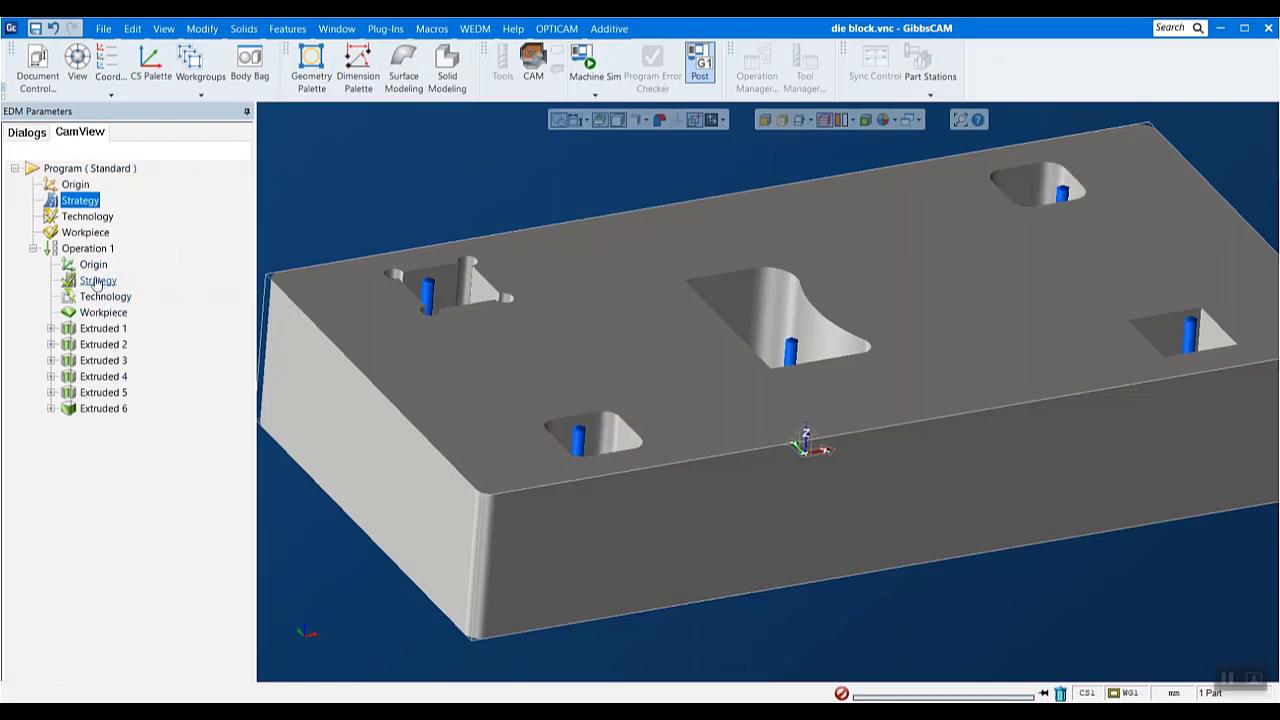
- Make the program technology use the cuts editor and enable cuts 02 and 03 in that editor
double_click(87, 218)
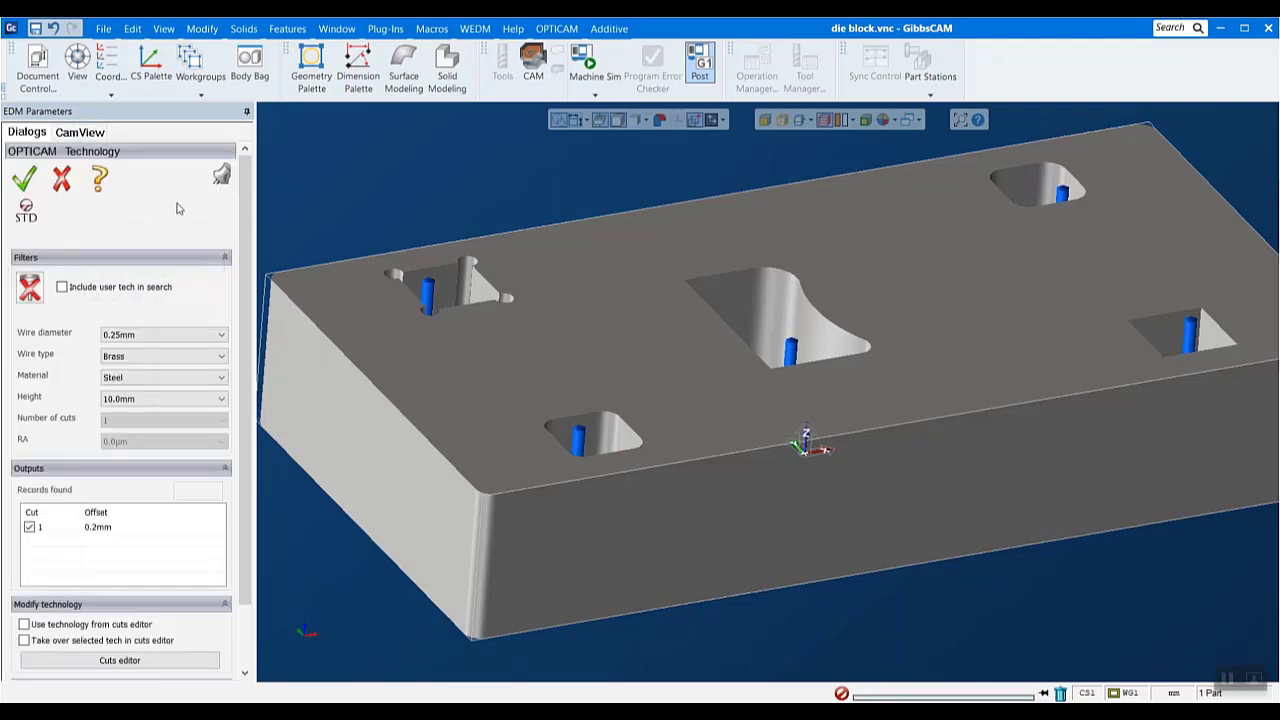
drag(245, 228, 241, 282)
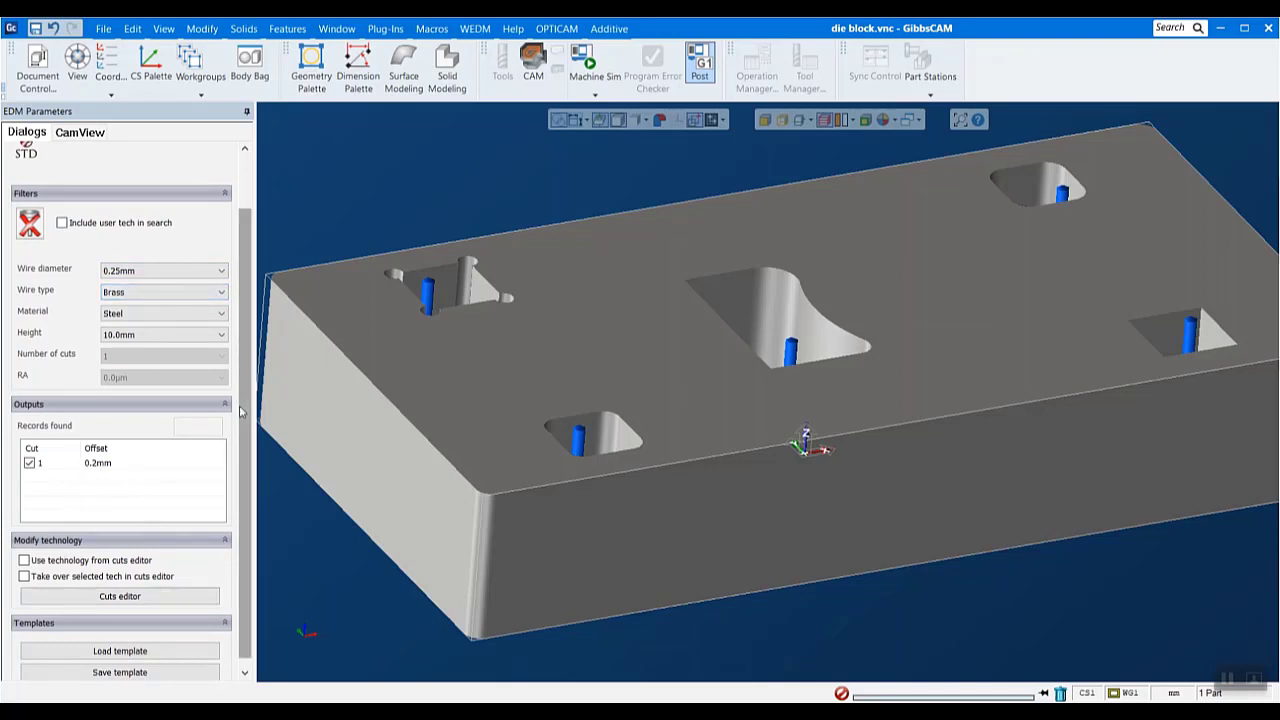
click(24, 560)
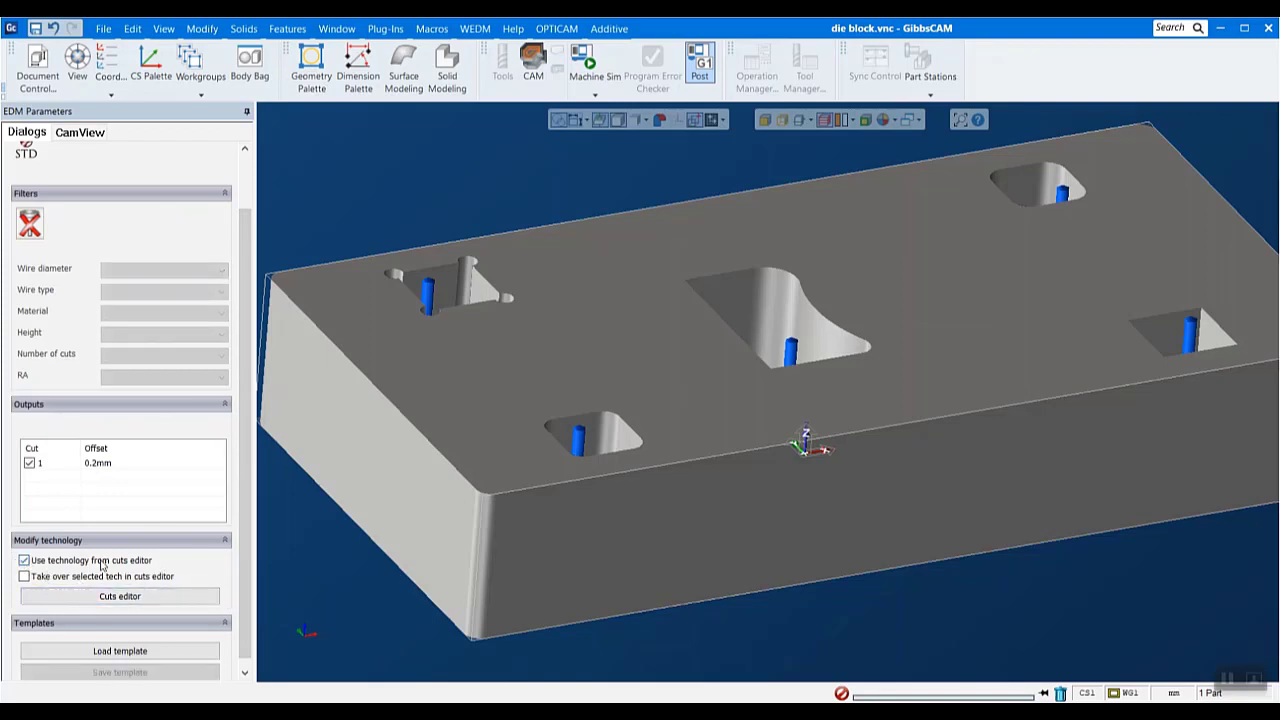
click(120, 596)
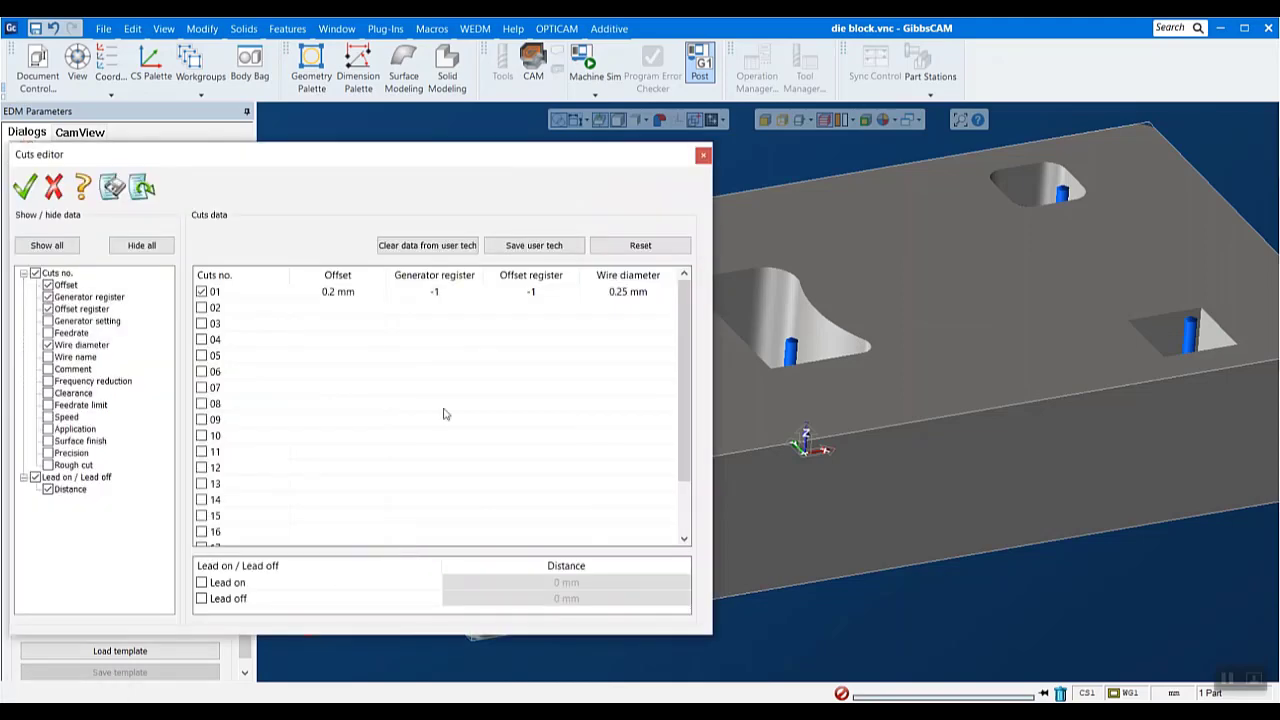
drag(441, 155, 739, 164)
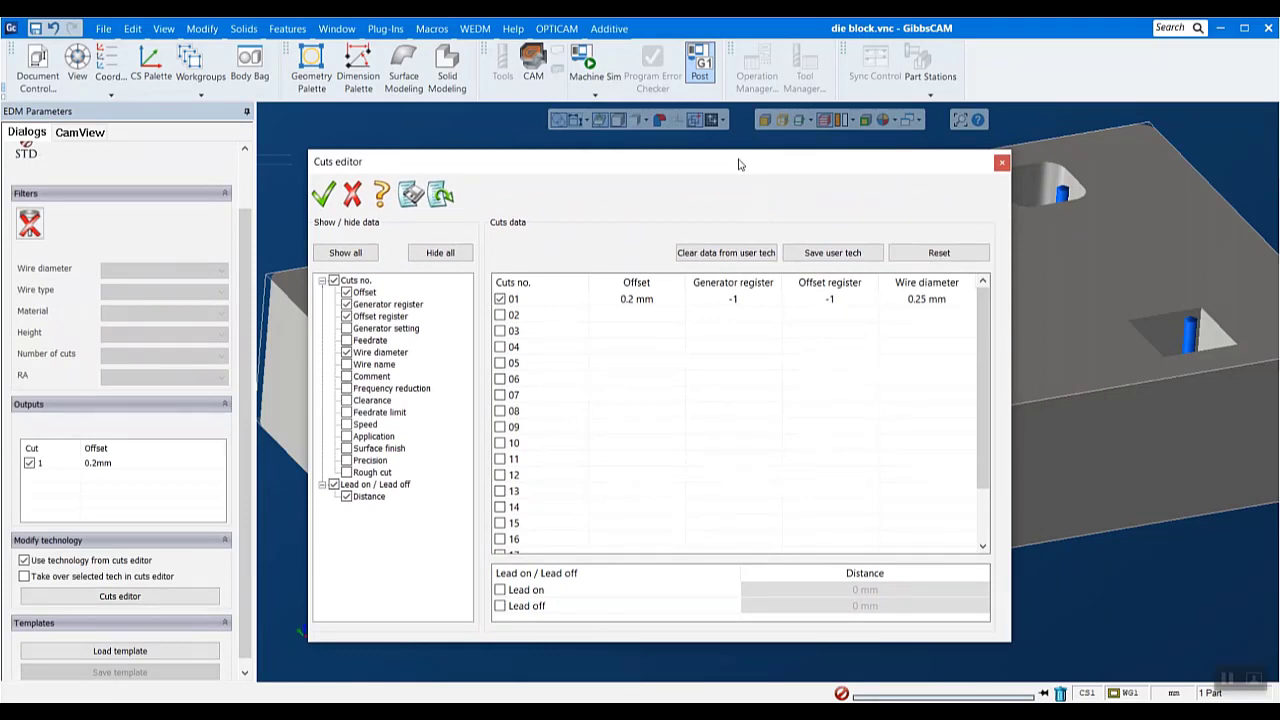
click(500, 315)
click(500, 331)
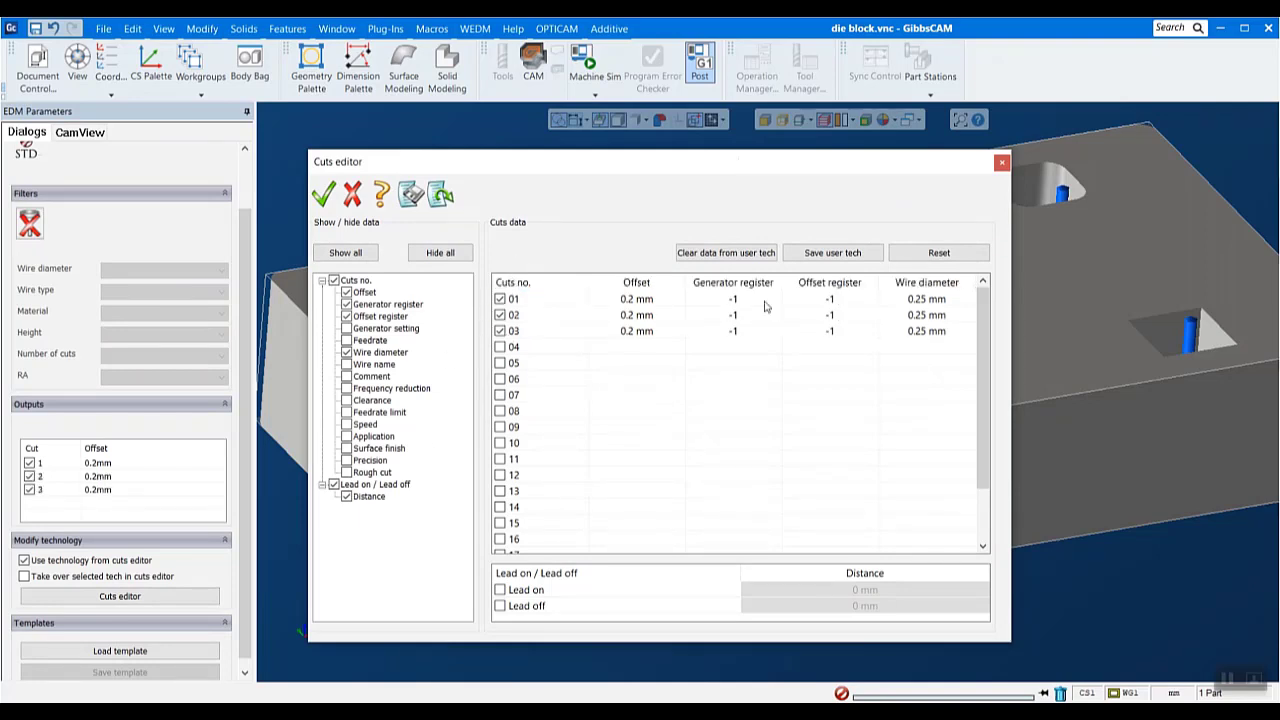
- Set the offset of cut 01 to 0.3 mm and of cut 02 to 0.25 mm
double_click(636, 300)
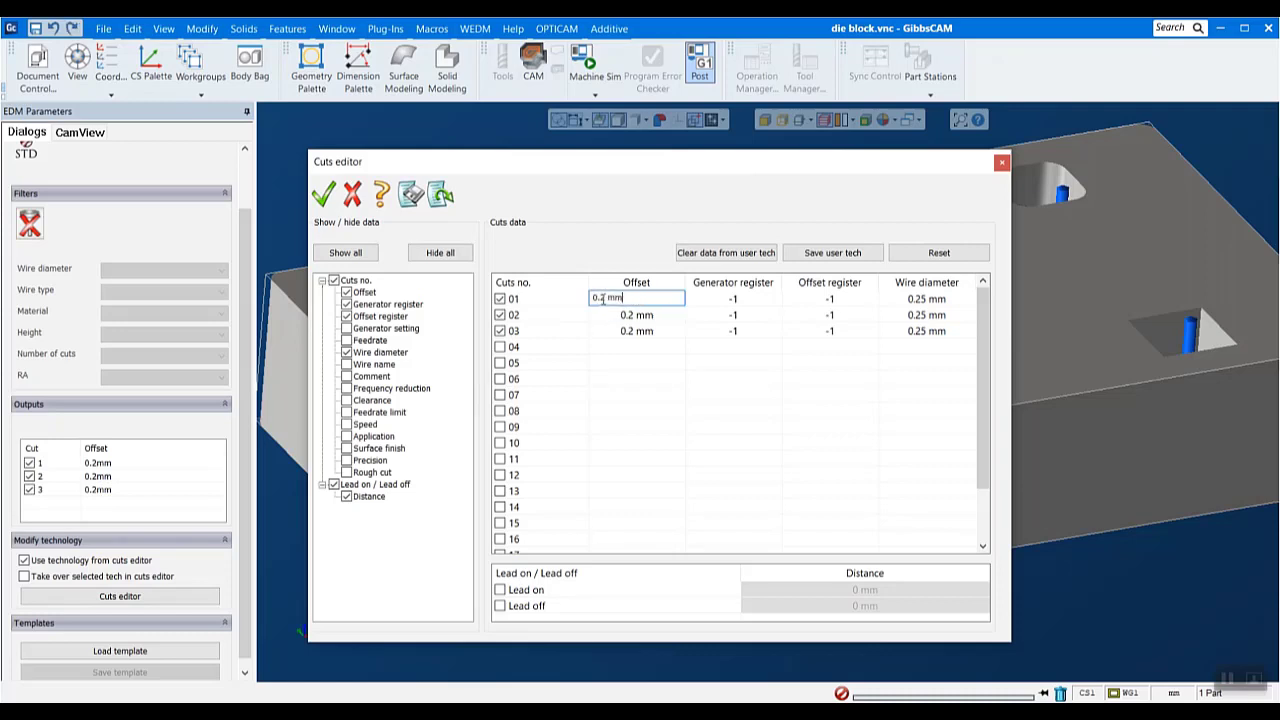
click(606, 298)
text(3)
double_click(629, 316)
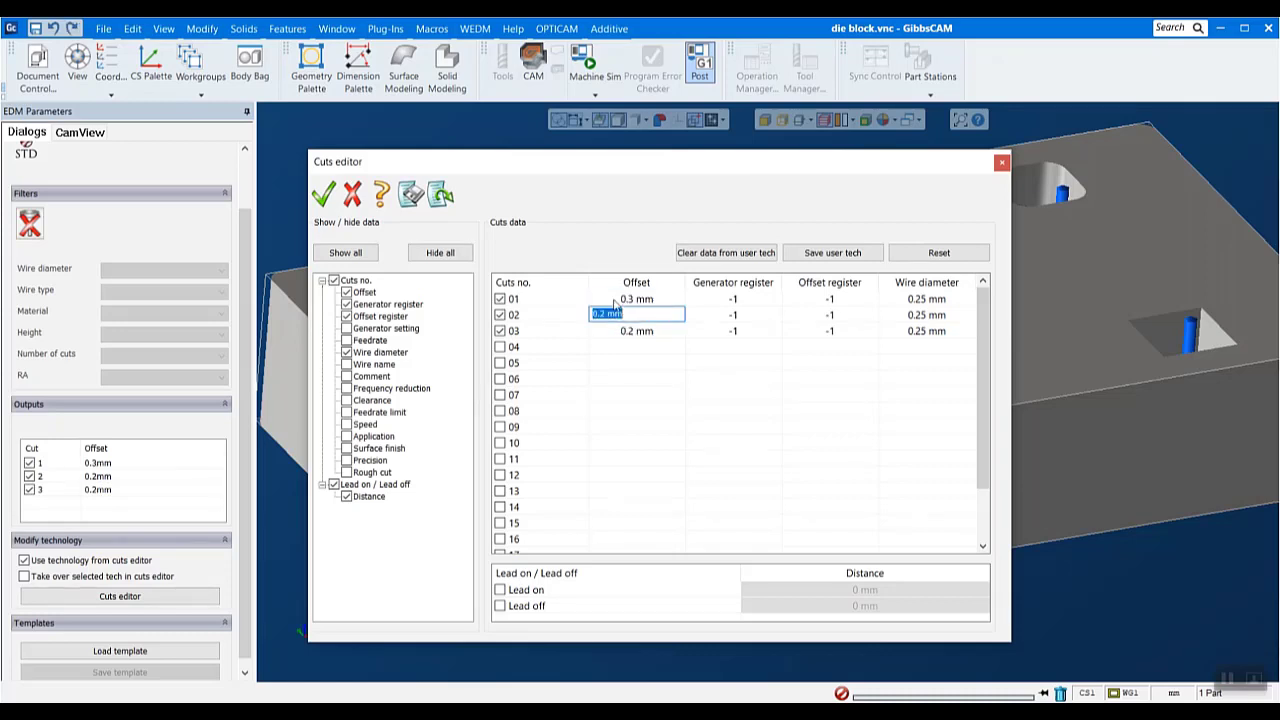
click(604, 313)
text(5)
key(Return)
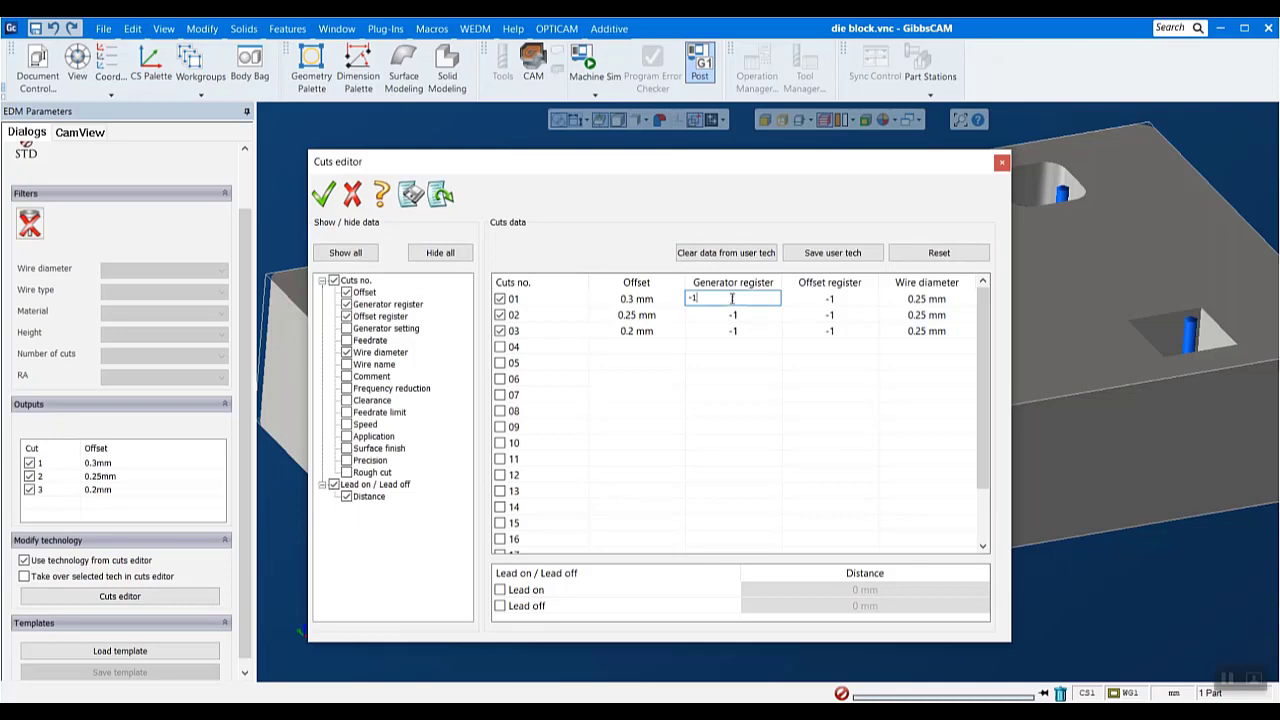
- Set the generator and offset registers to 1 for cut 01 and to 2 for cut 02
drag(732, 300, 656, 298)
text(1)
key(Tab)
text(1)
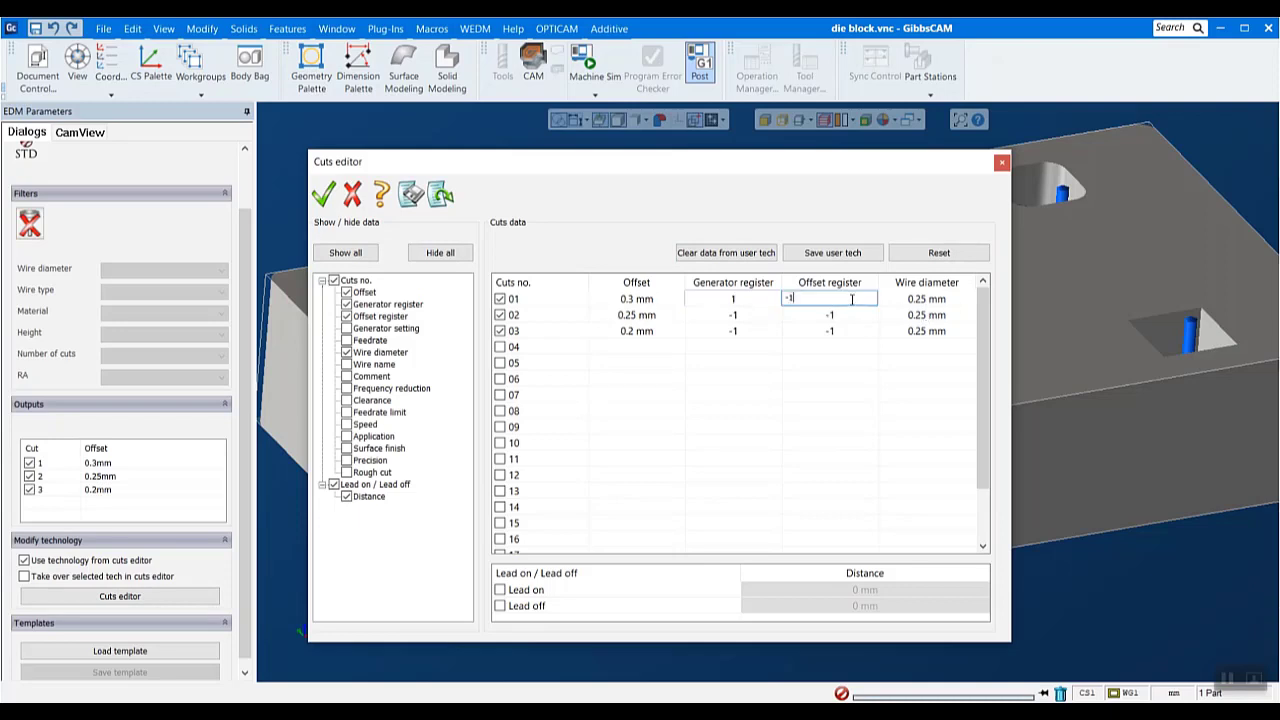
click(750, 315)
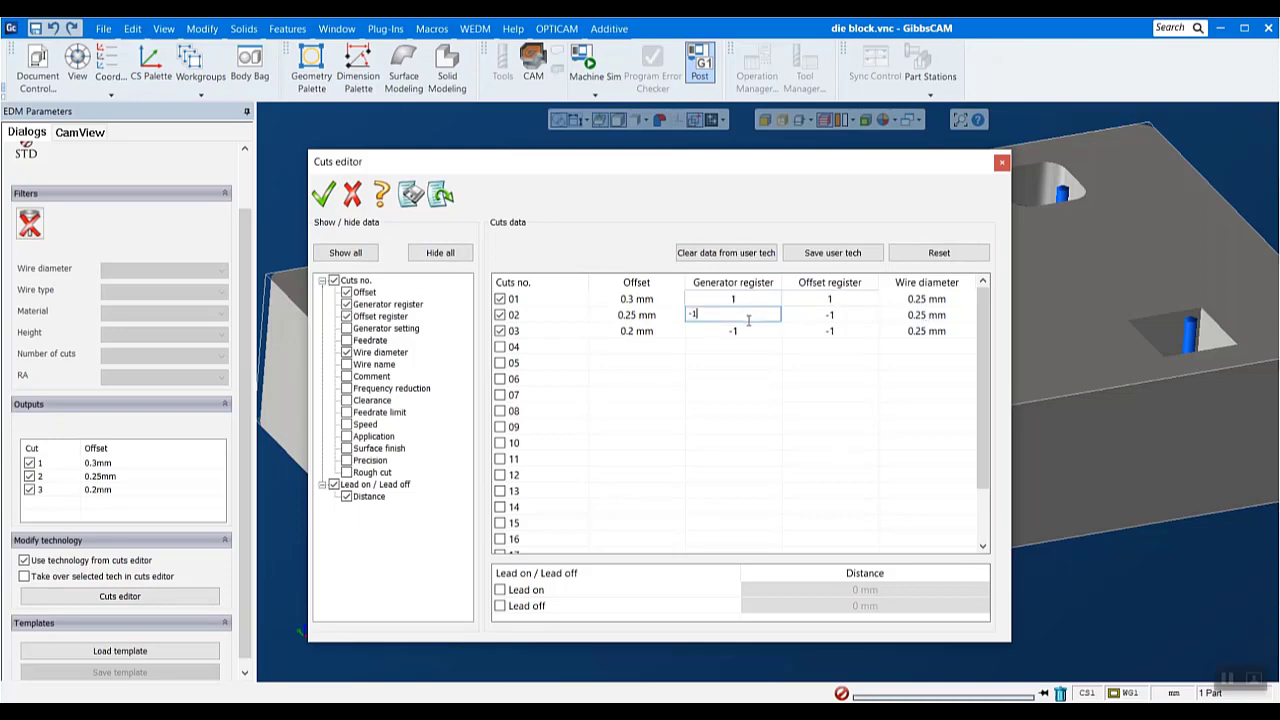
text(2)
key(Tab)
text(2)
- Set the generator and offset registers of cut 03 to 3 and show the Feedrate data for the cuts
click(744, 329)
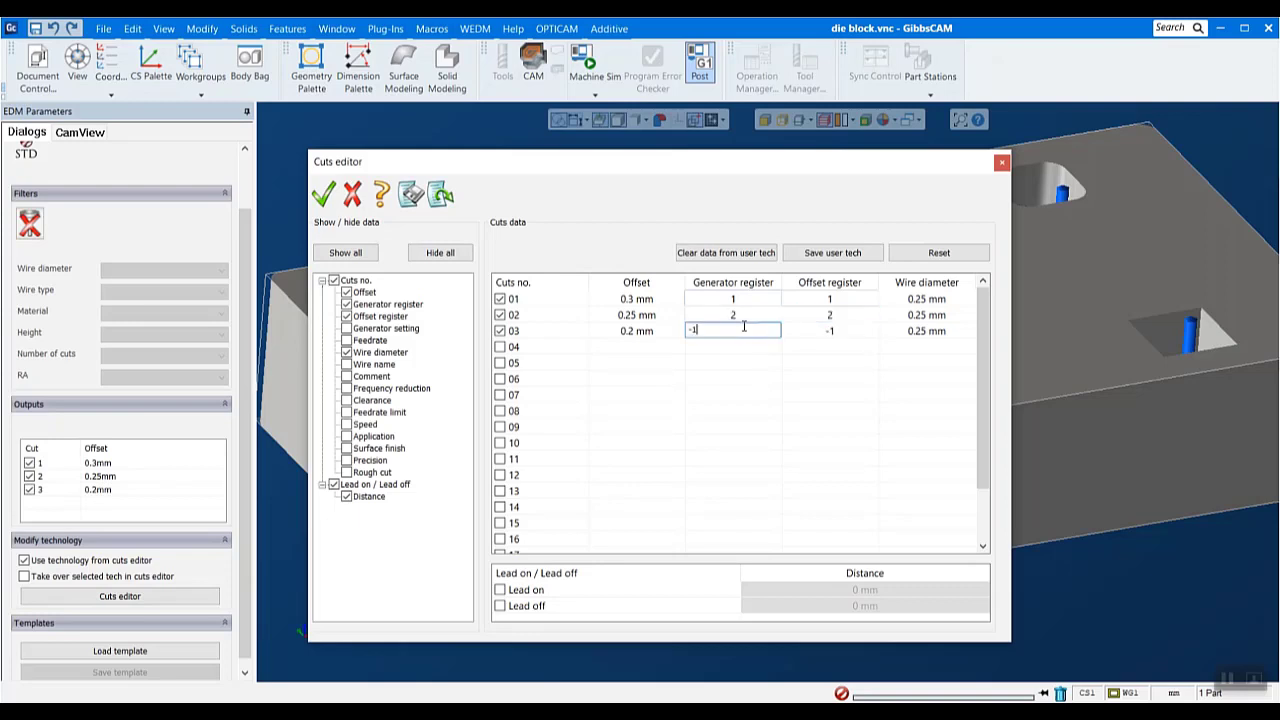
drag(745, 328, 691, 340)
text(3)
click(835, 330)
drag(835, 330, 645, 357)
text(3)
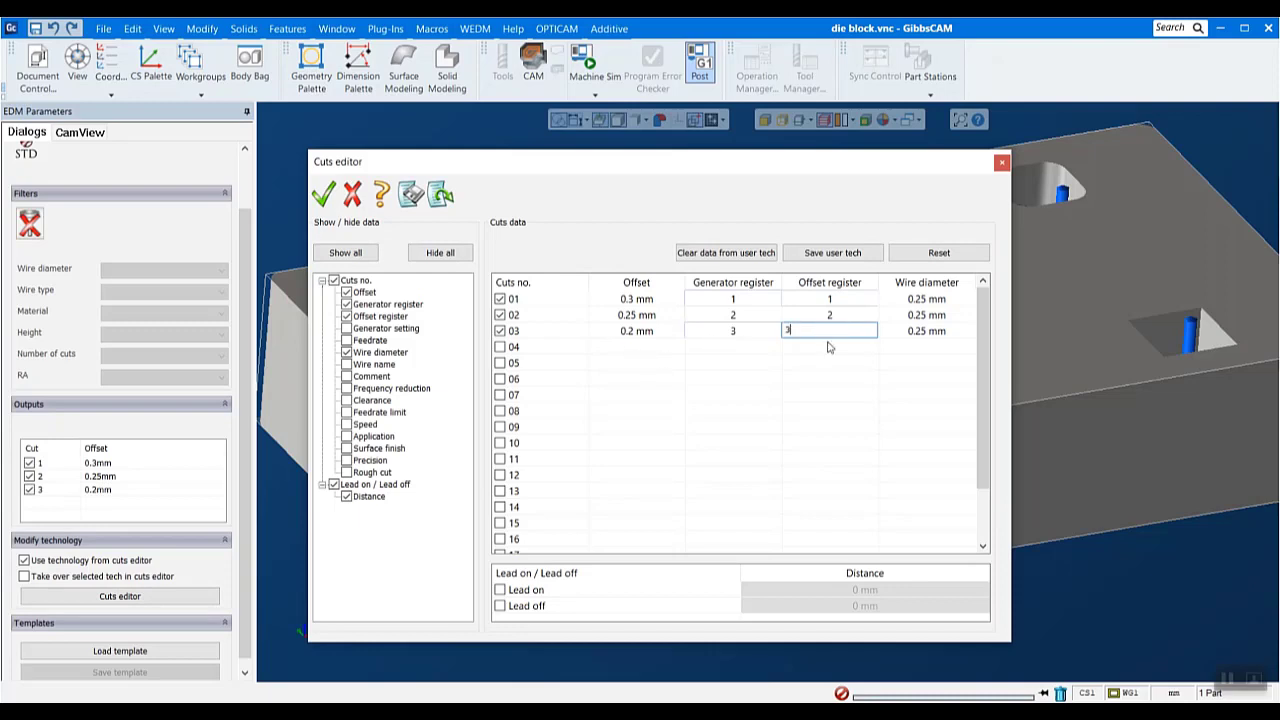
click(829, 380)
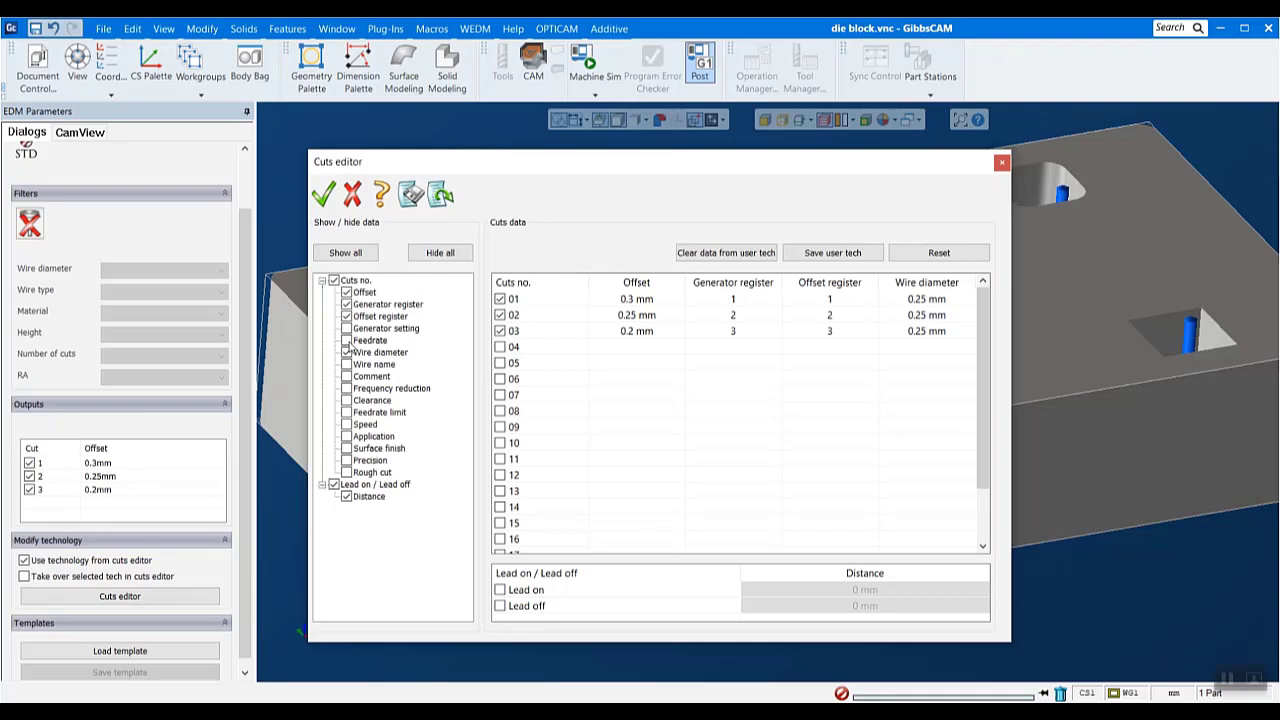
click(346, 340)
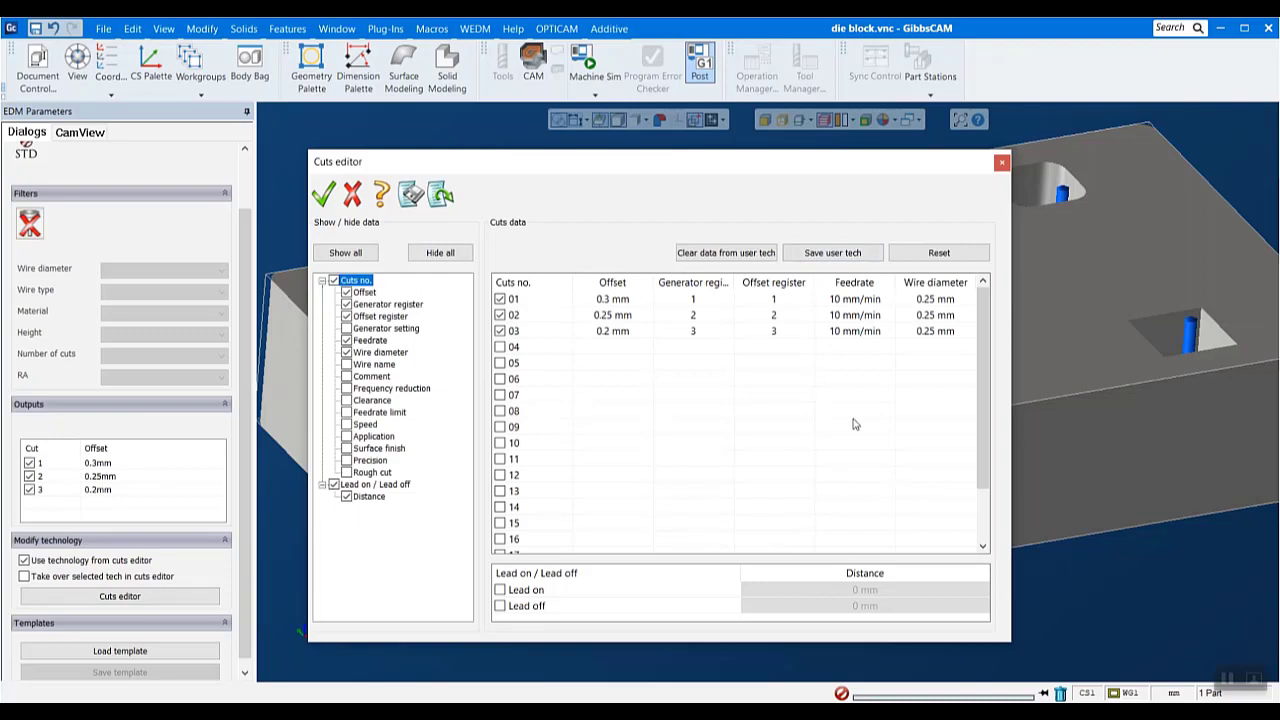
- Set the feedrate of cut 01 to 7 mm/min and accept the cuts editor data and the program technology
double_click(841, 298)
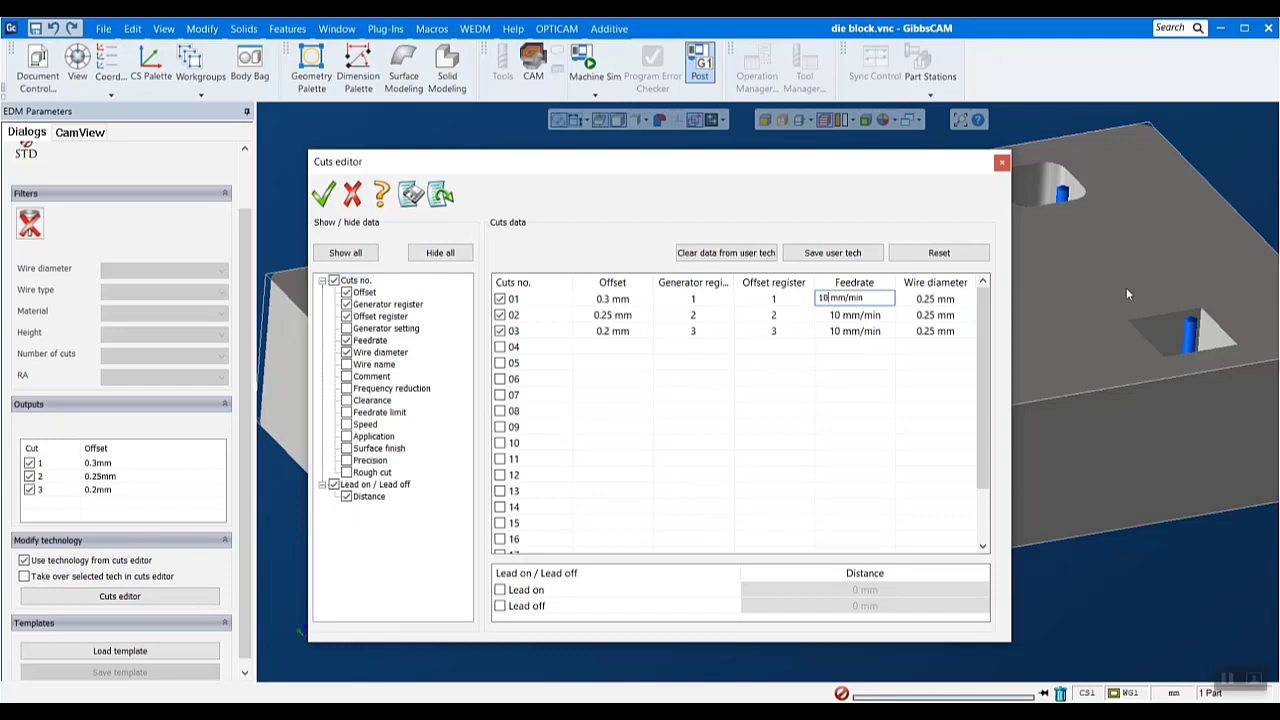
text(7)
click(885, 379)
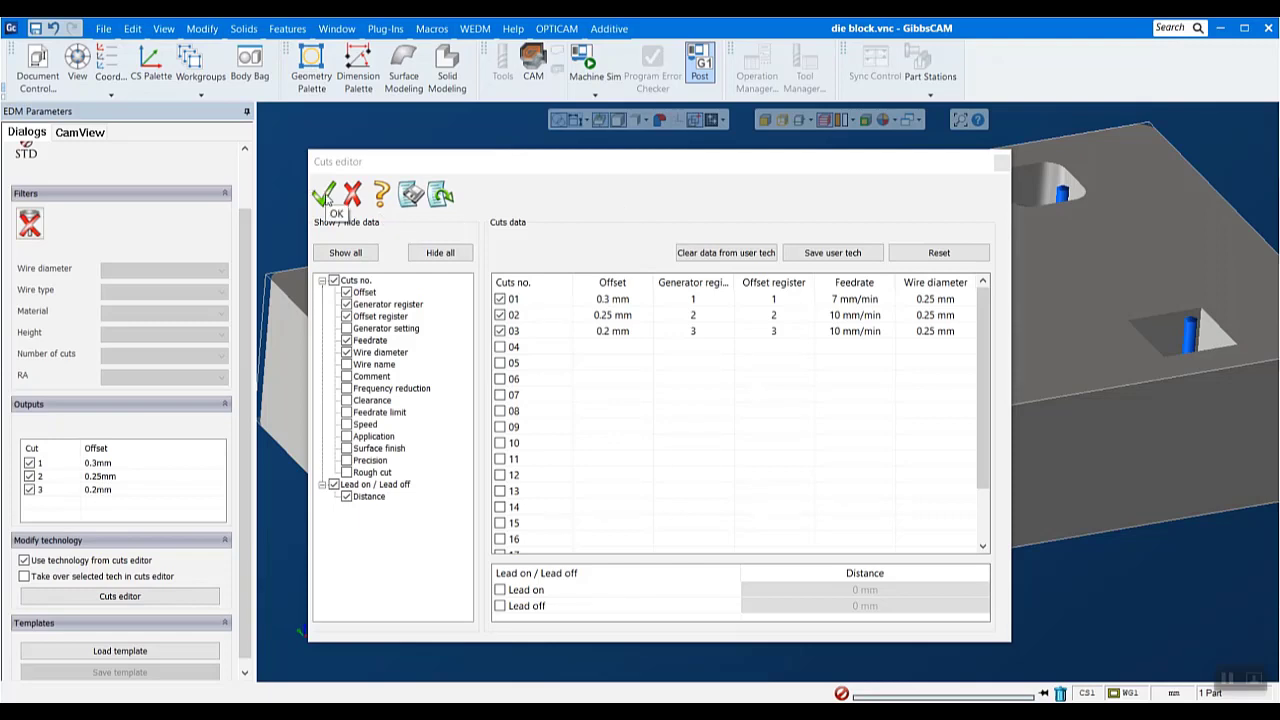
click(325, 195)
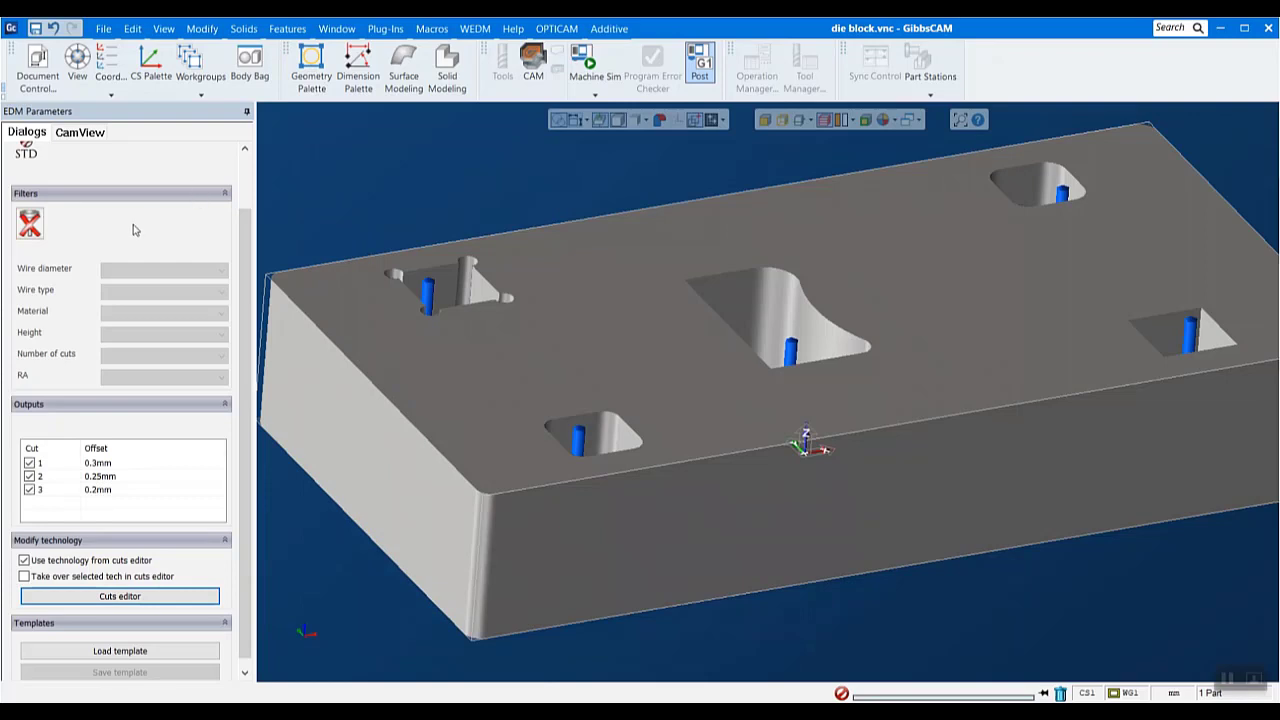
scroll(135, 230, up, 2)
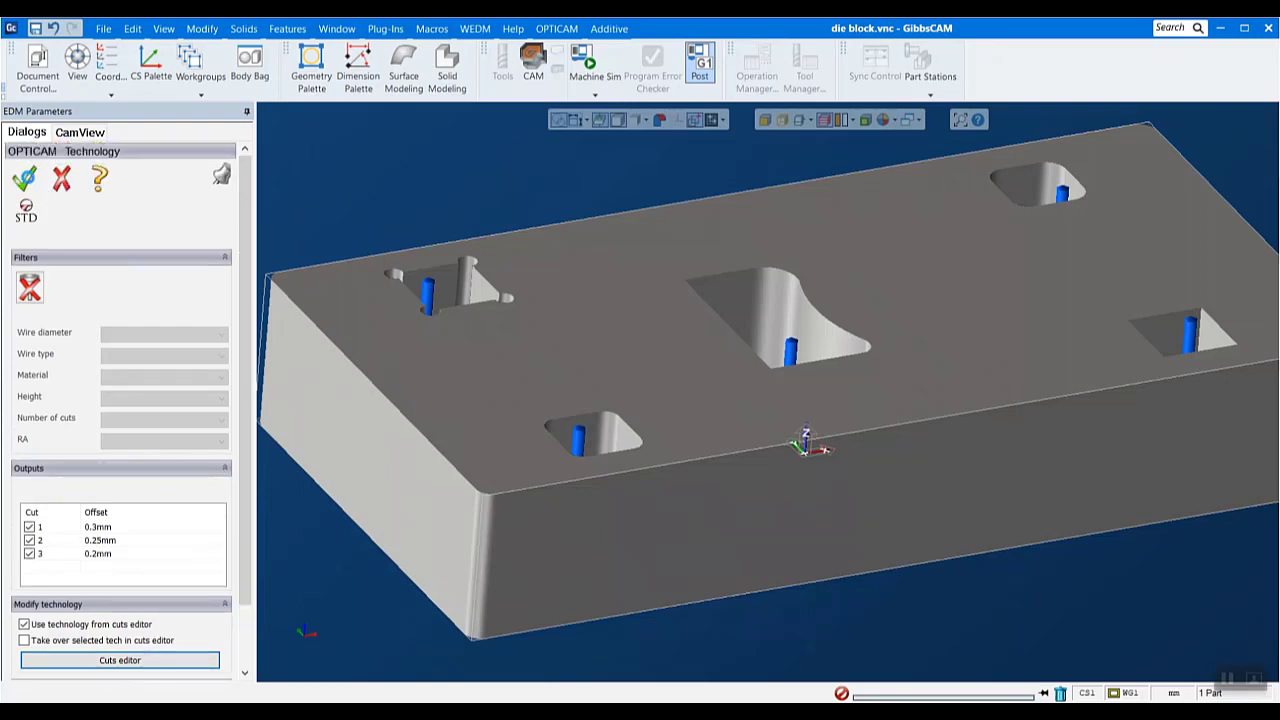
click(24, 178)
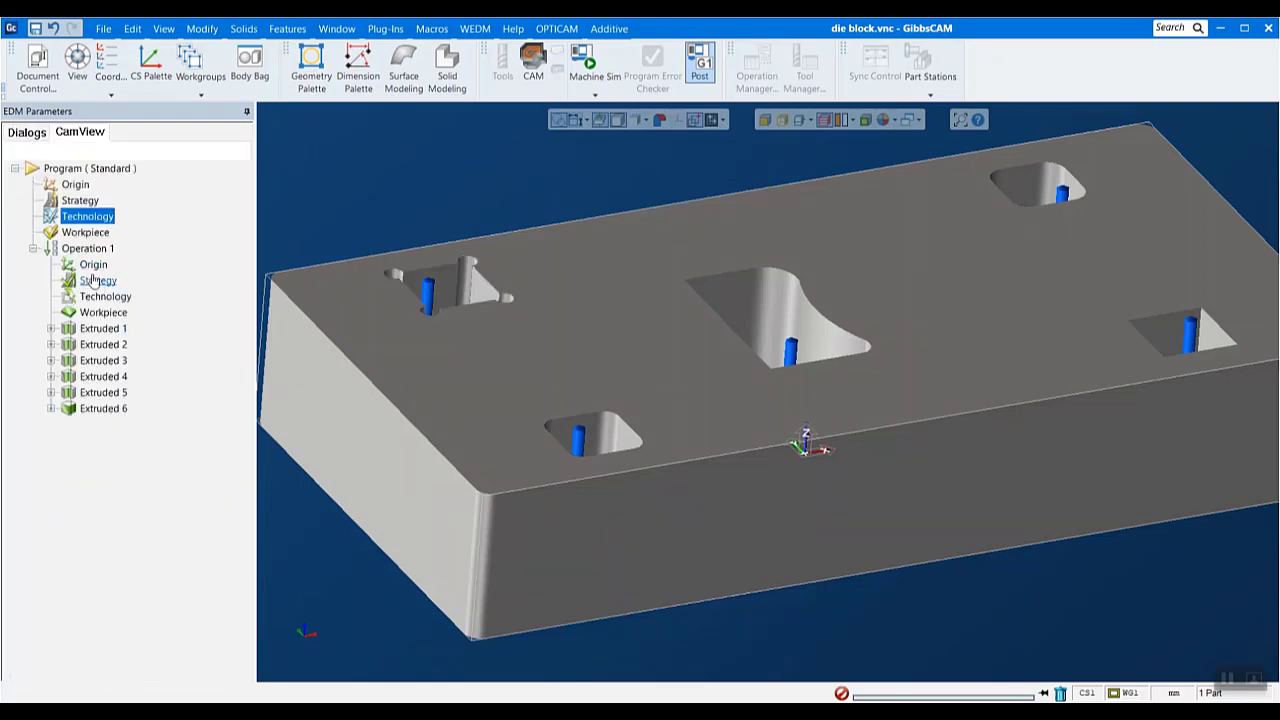
- Examine the cut paths of Extruded 1 up close around one of its rounded corners
click(103, 328)
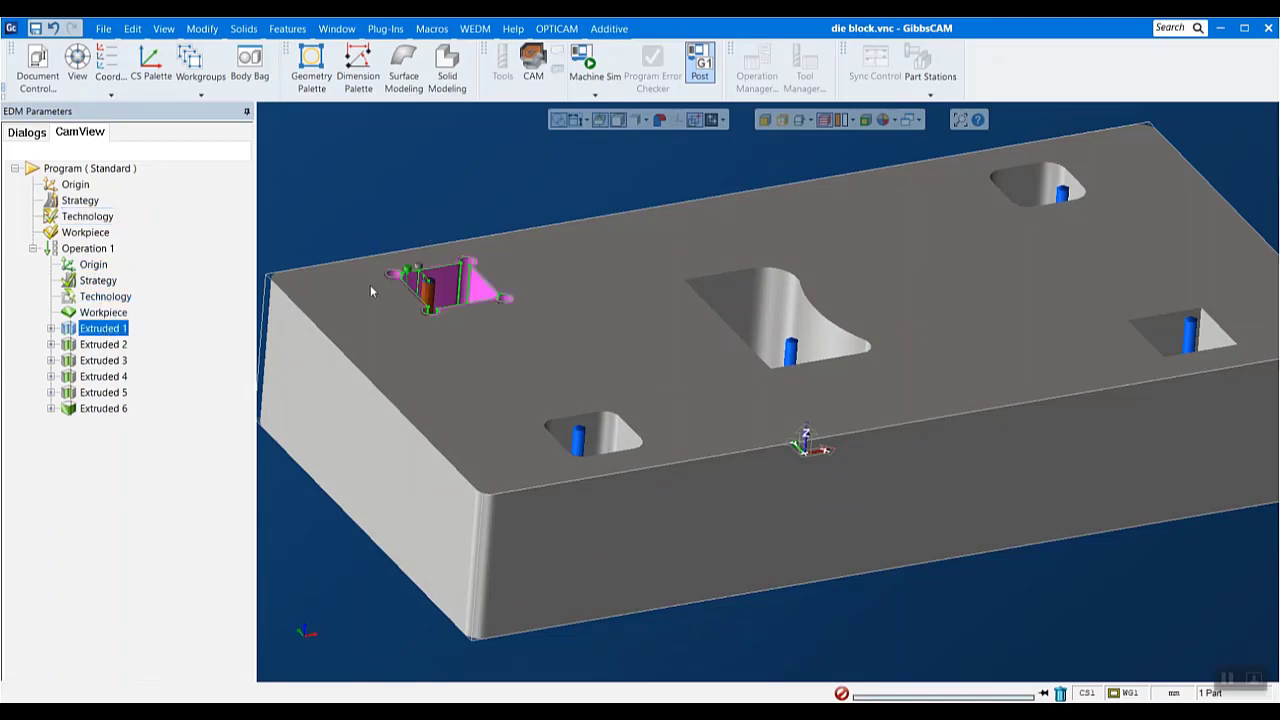
scroll(370, 260, up, 5)
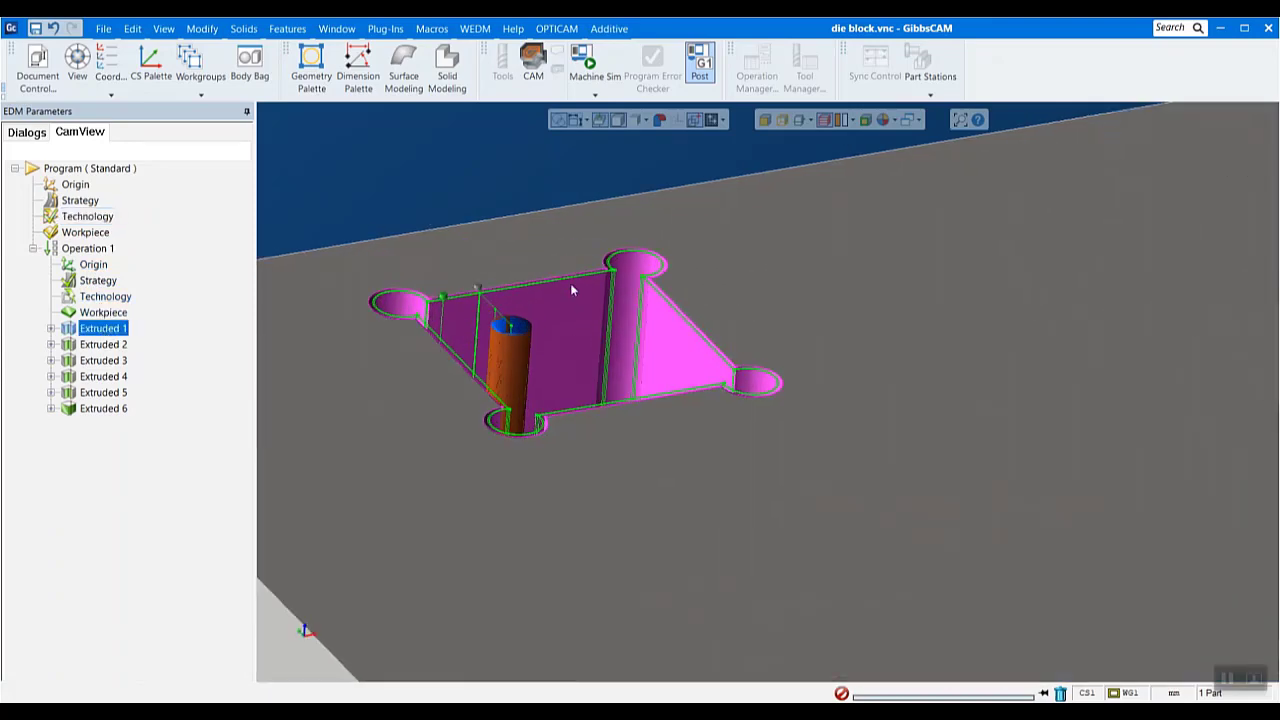
scroll(572, 290, up, 8)
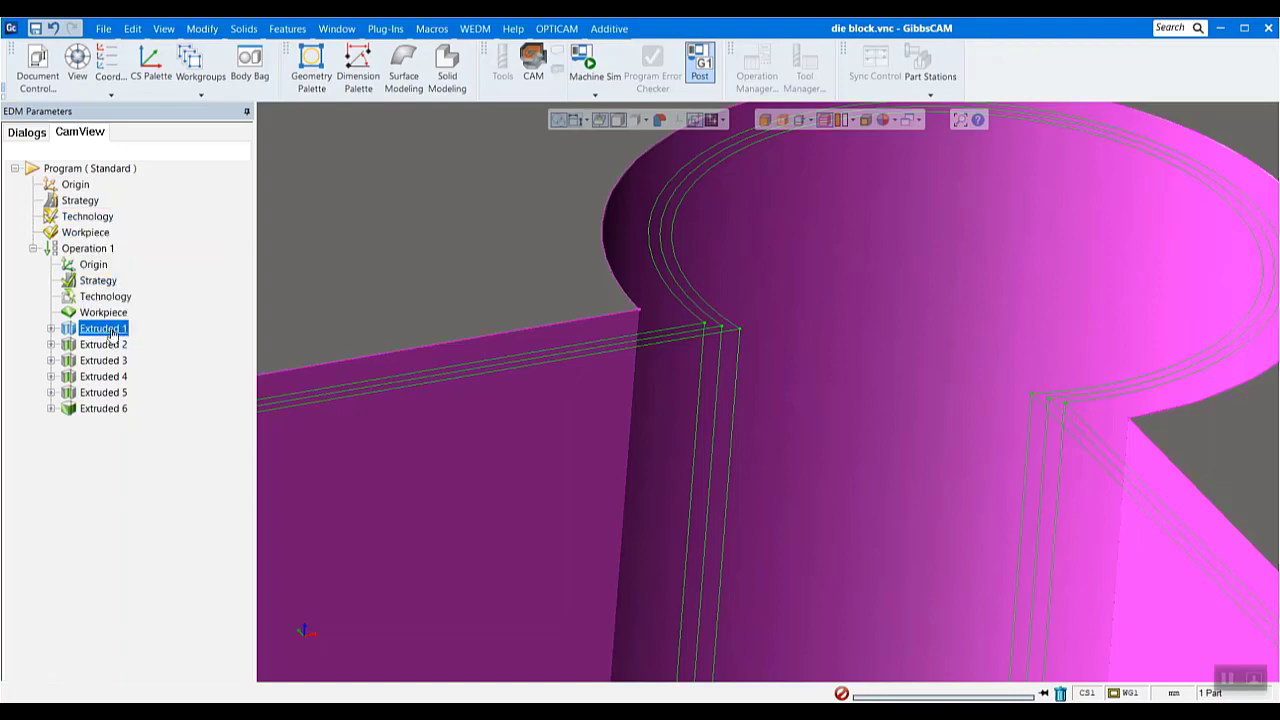
mouse_move(104, 331)
scroll(633, 501, down, 6)
scroll(633, 501, down, 1)
click(276, 622)
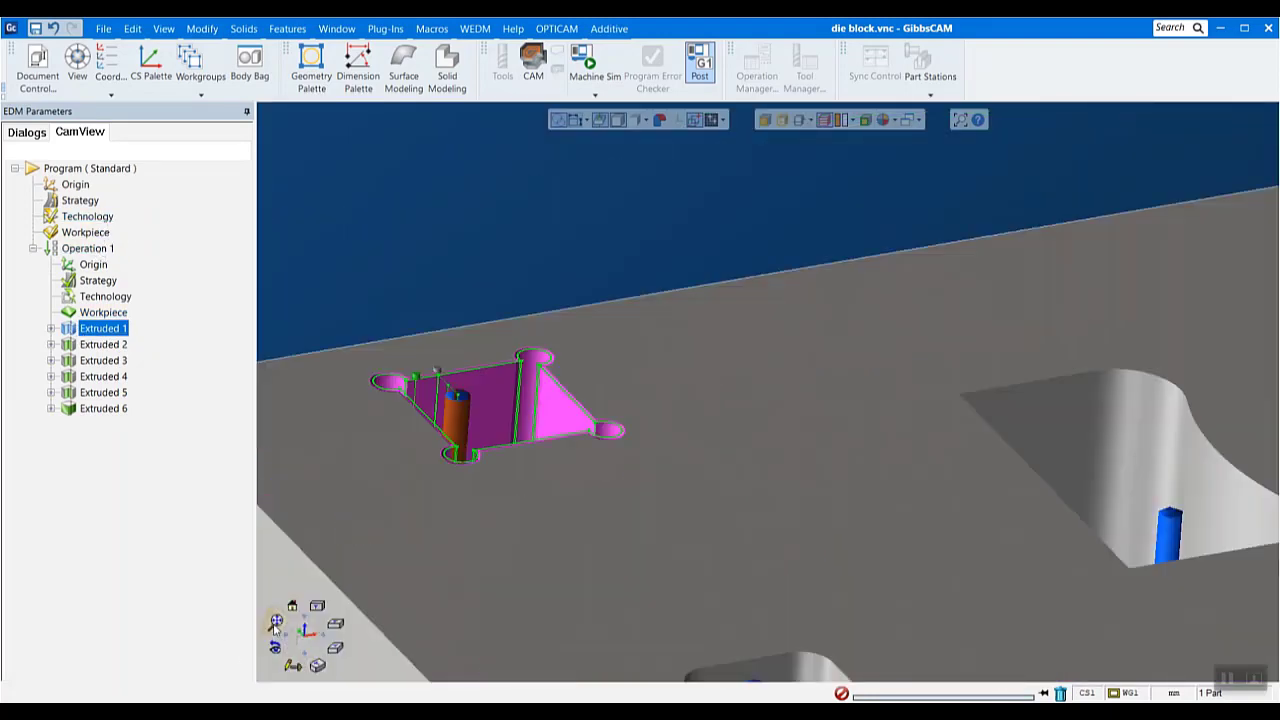
- Examine the program workpiece's box allowances and its specific solid option, leaving the definition without applying changes
double_click(86, 233)
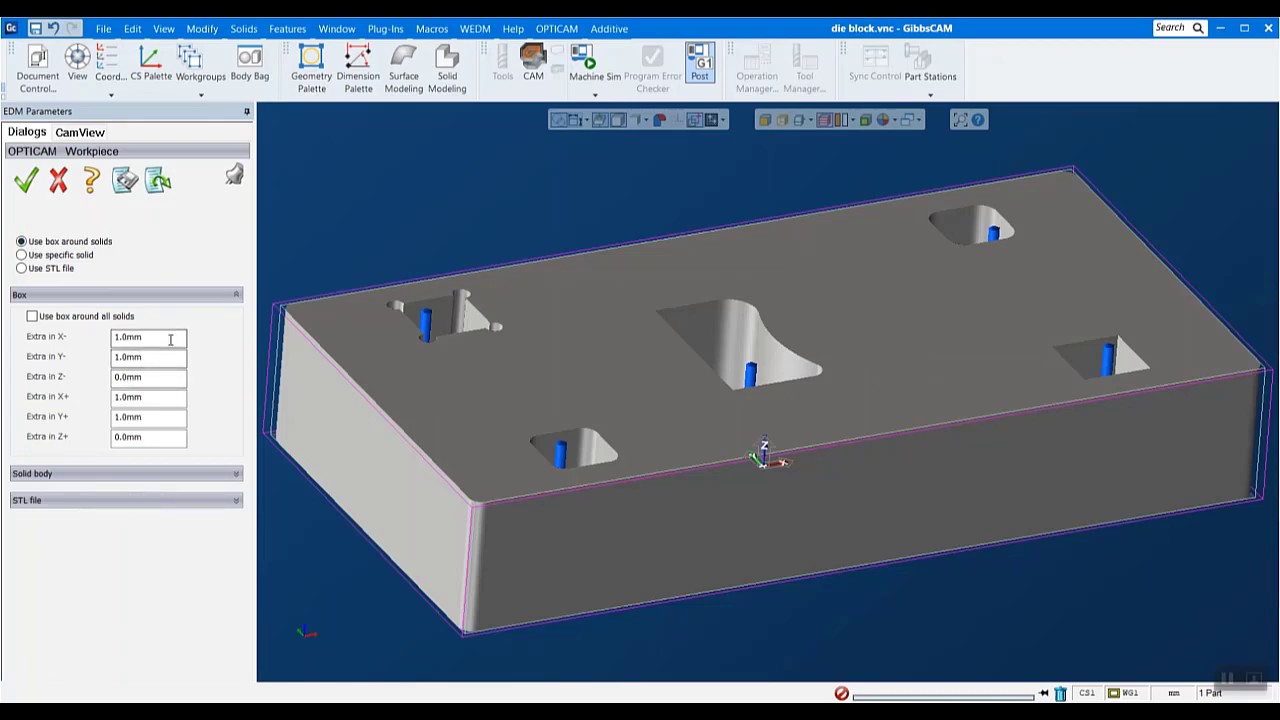
double_click(140, 337)
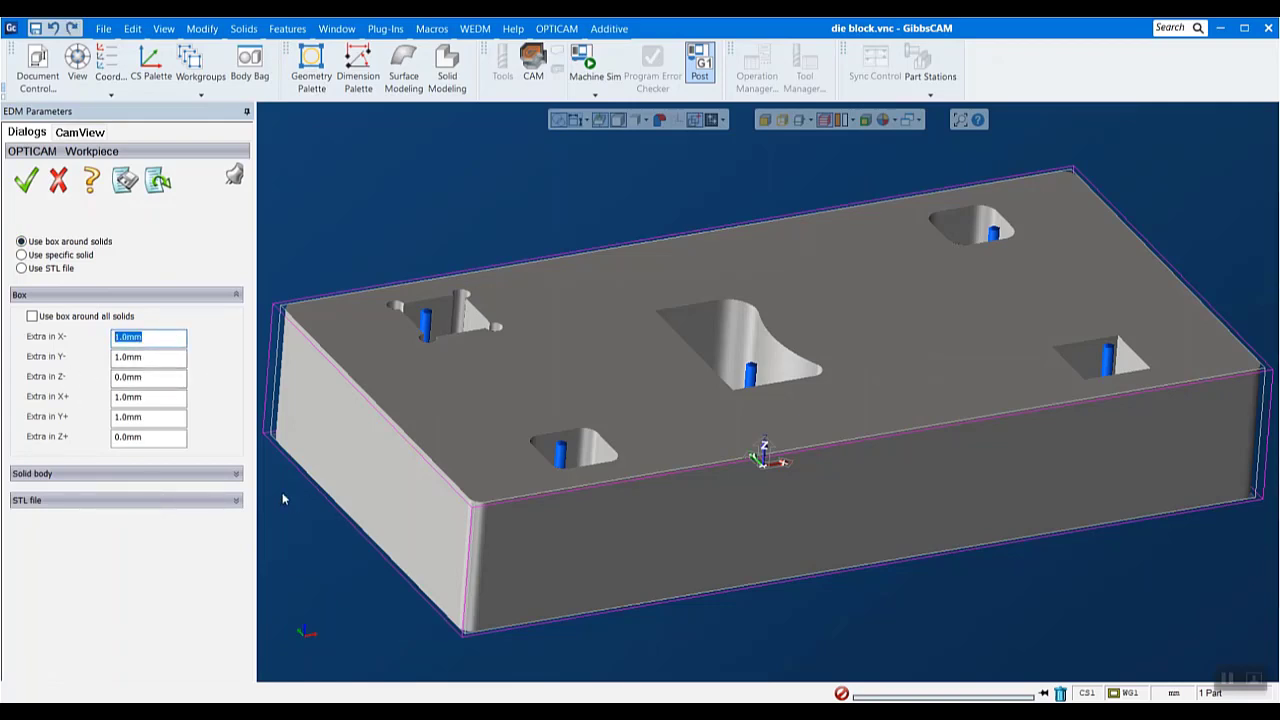
click(147, 399)
double_click(147, 401)
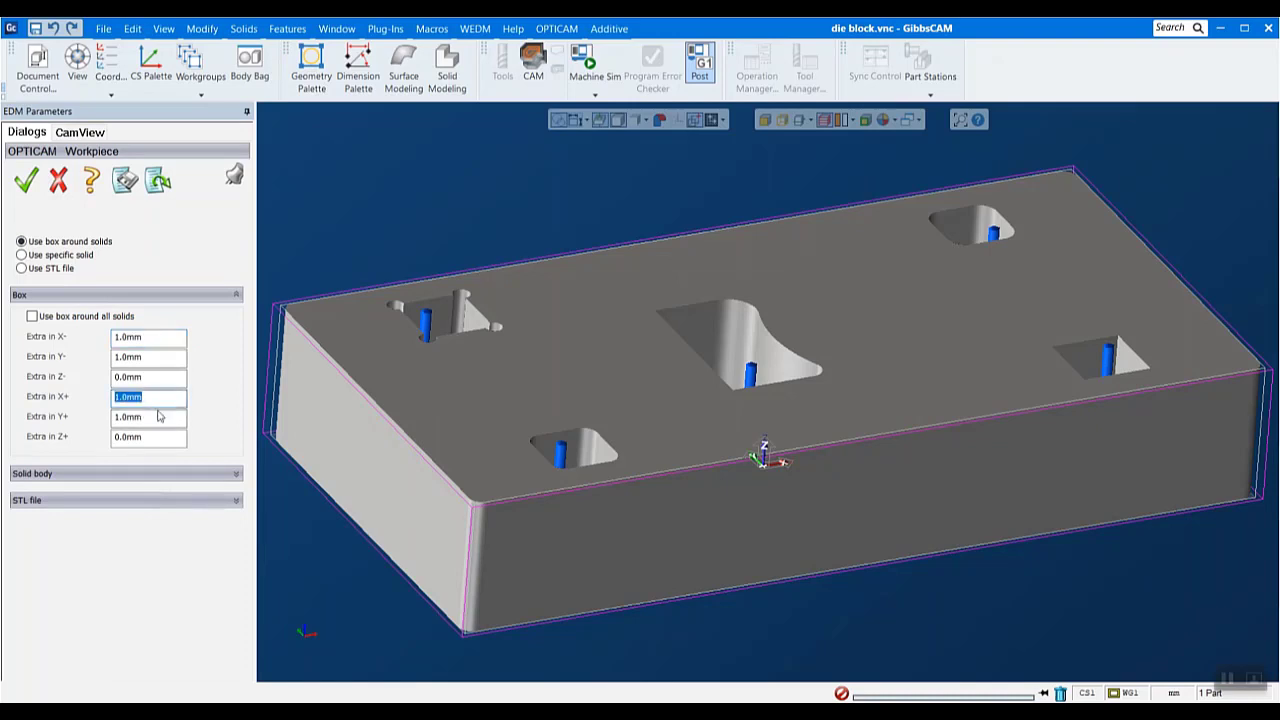
click(159, 384)
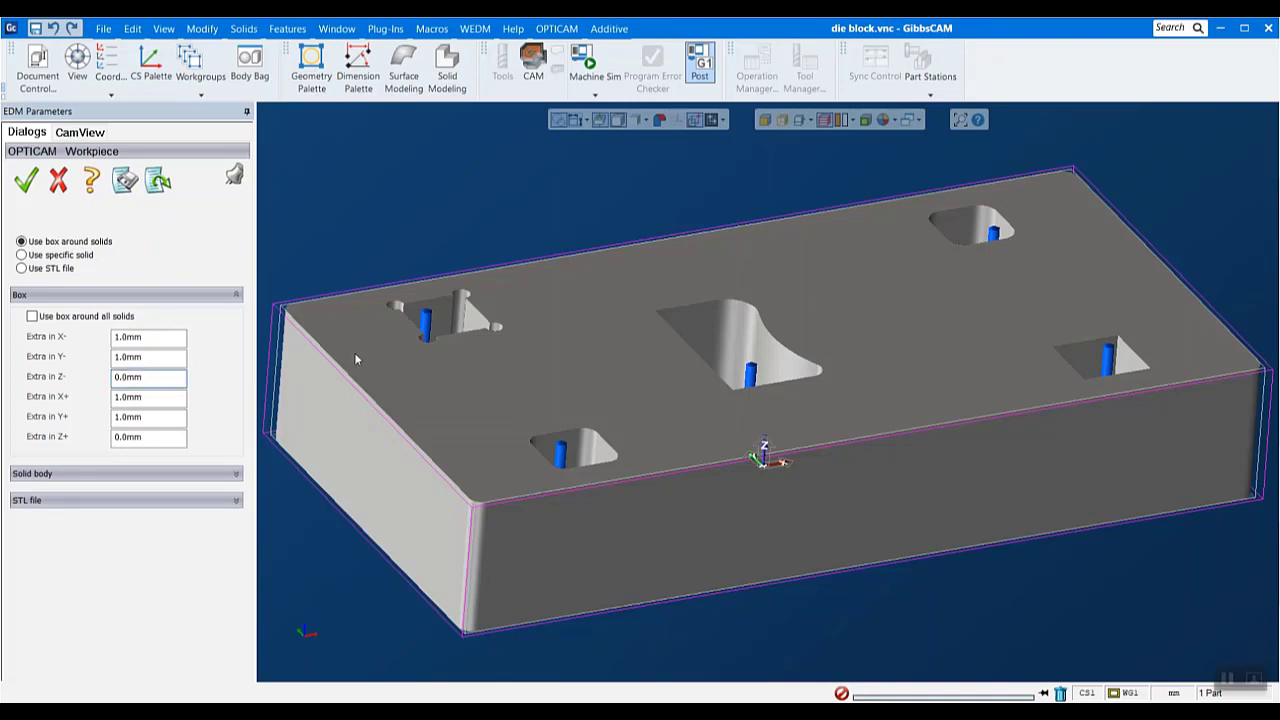
click(40, 256)
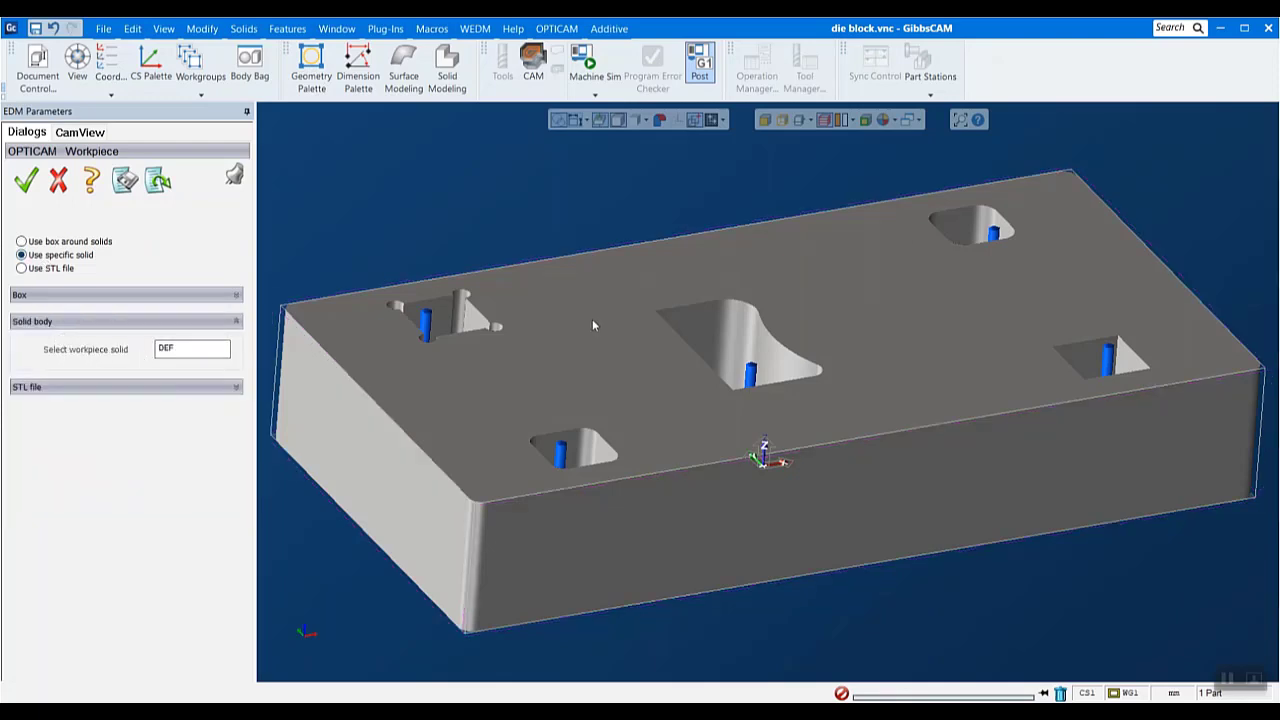
click(55, 187)
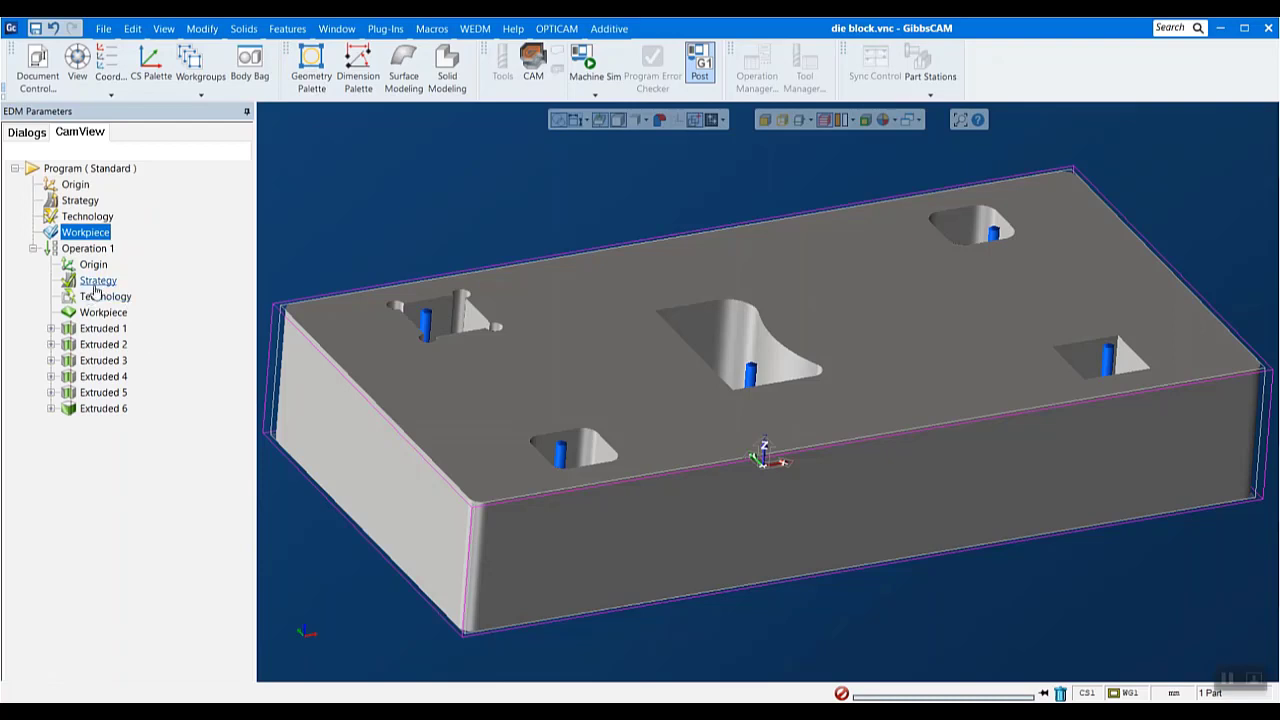
- Set the feature sequence strategy of Operation 1 to the shortest path between features
double_click(97, 283)
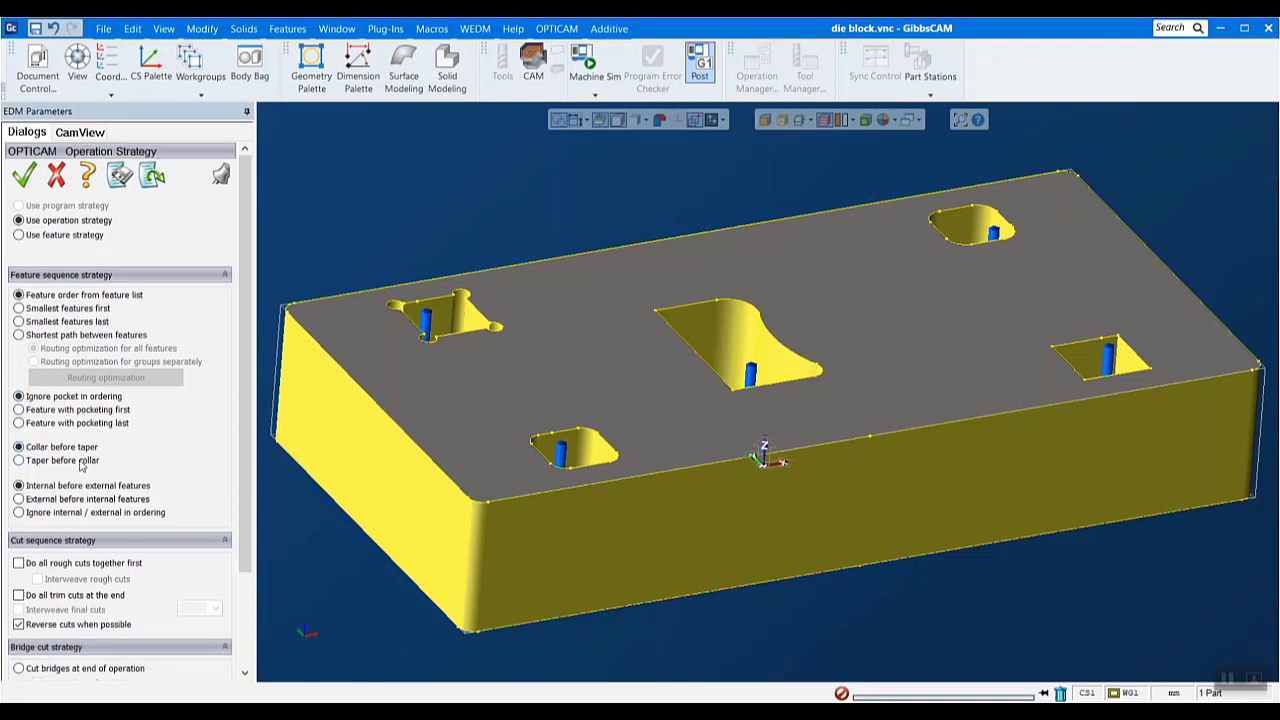
scroll(123, 523, down, 1)
scroll(123, 523, down, 1)
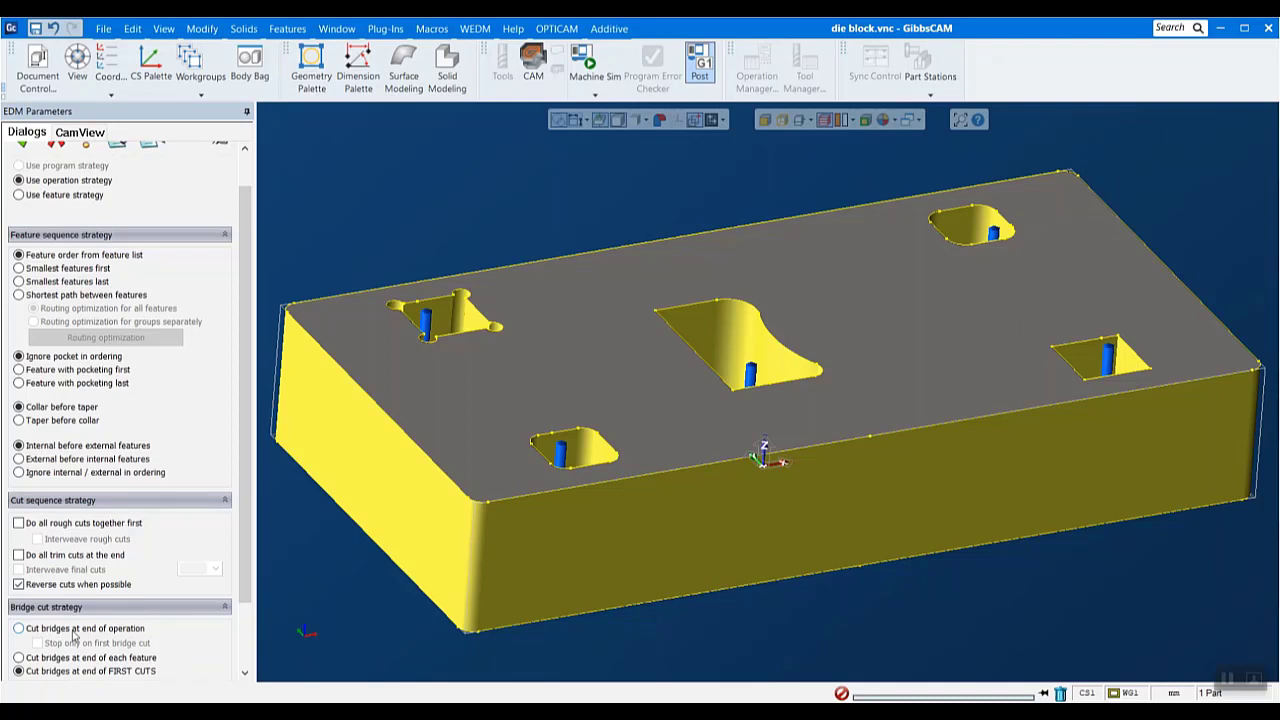
scroll(132, 473, up, 2)
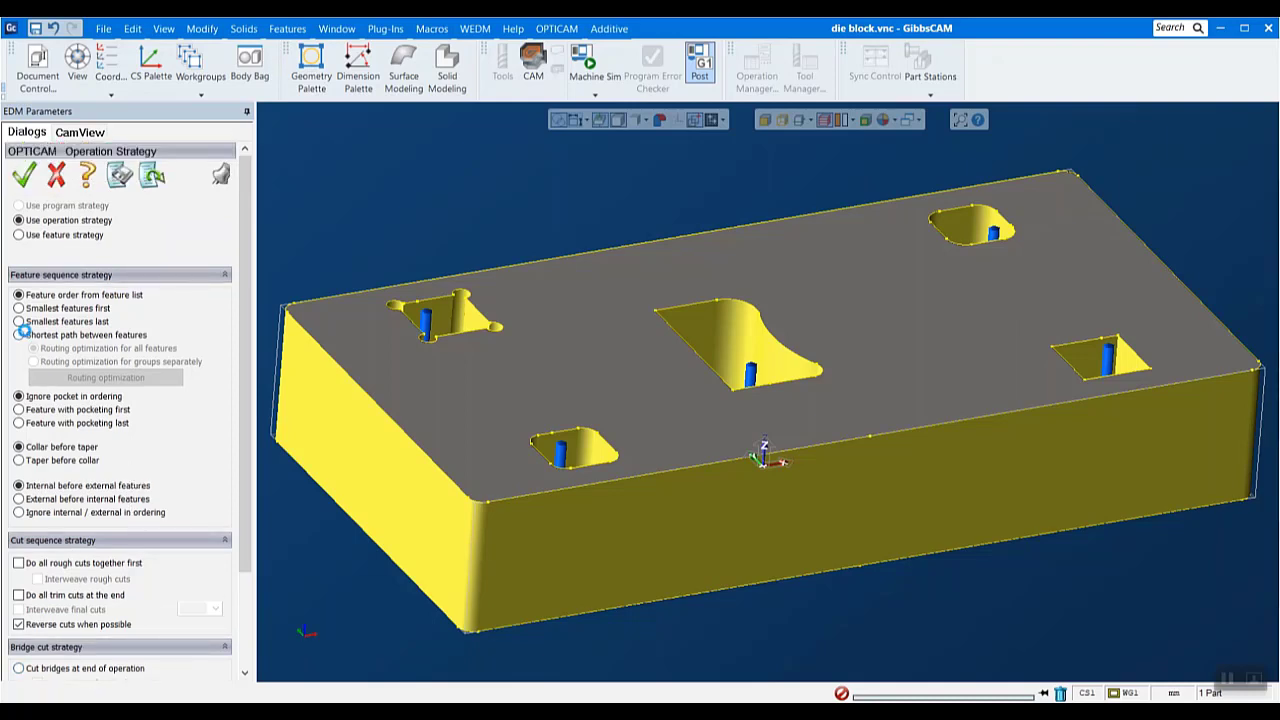
click(20, 334)
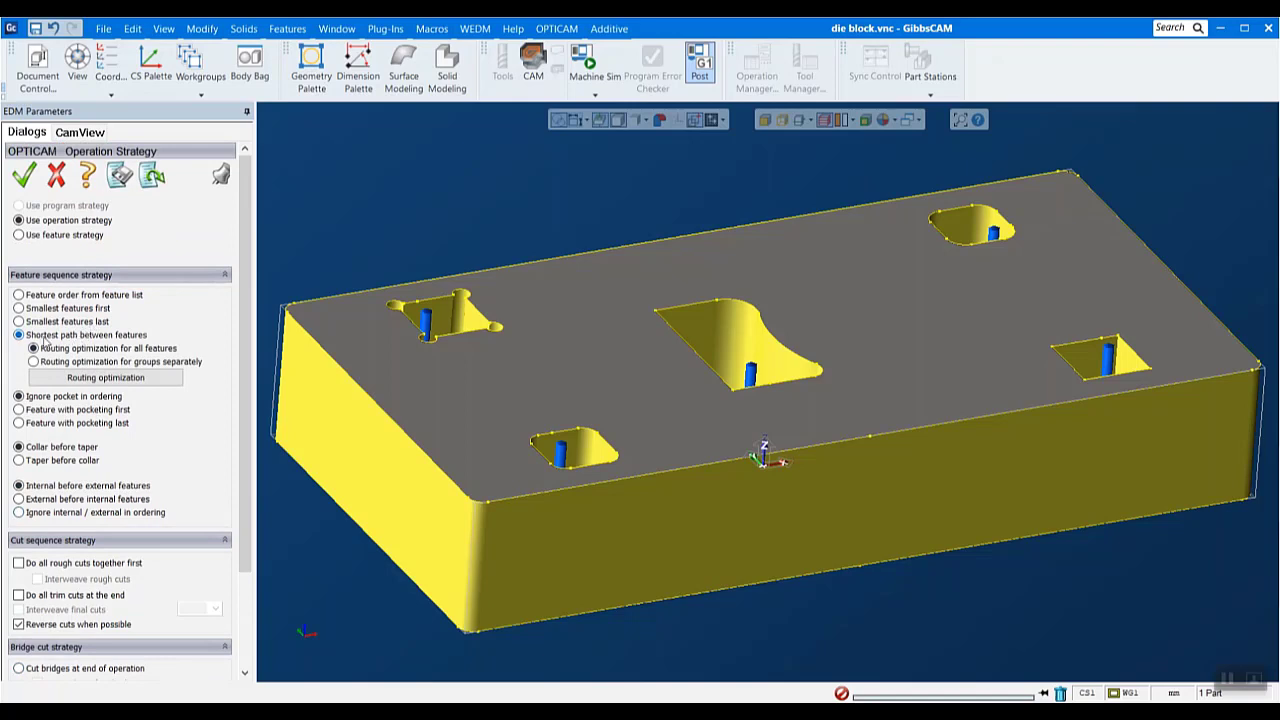
- Recalculate the optimized routing from the Extruded 1 start hole (-52.7, 28.5 mm) to an end position at -0.2, -41.4 mm and accept it
click(80, 378)
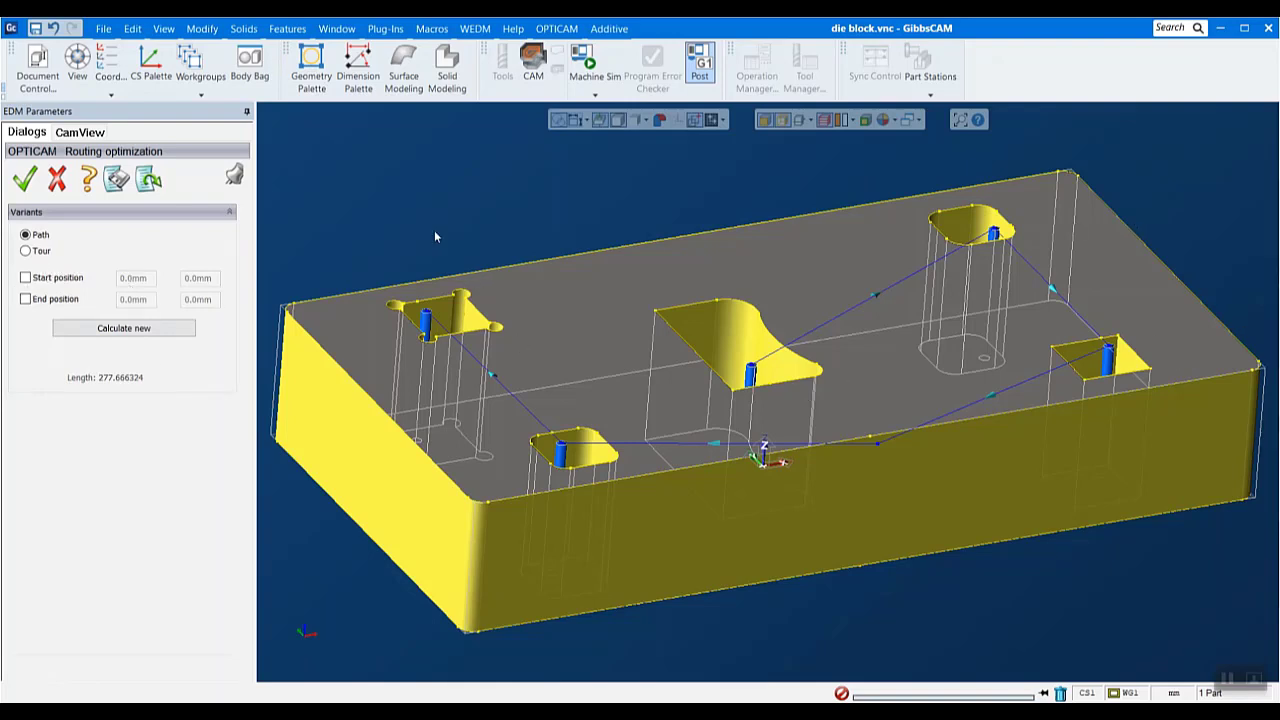
click(41, 284)
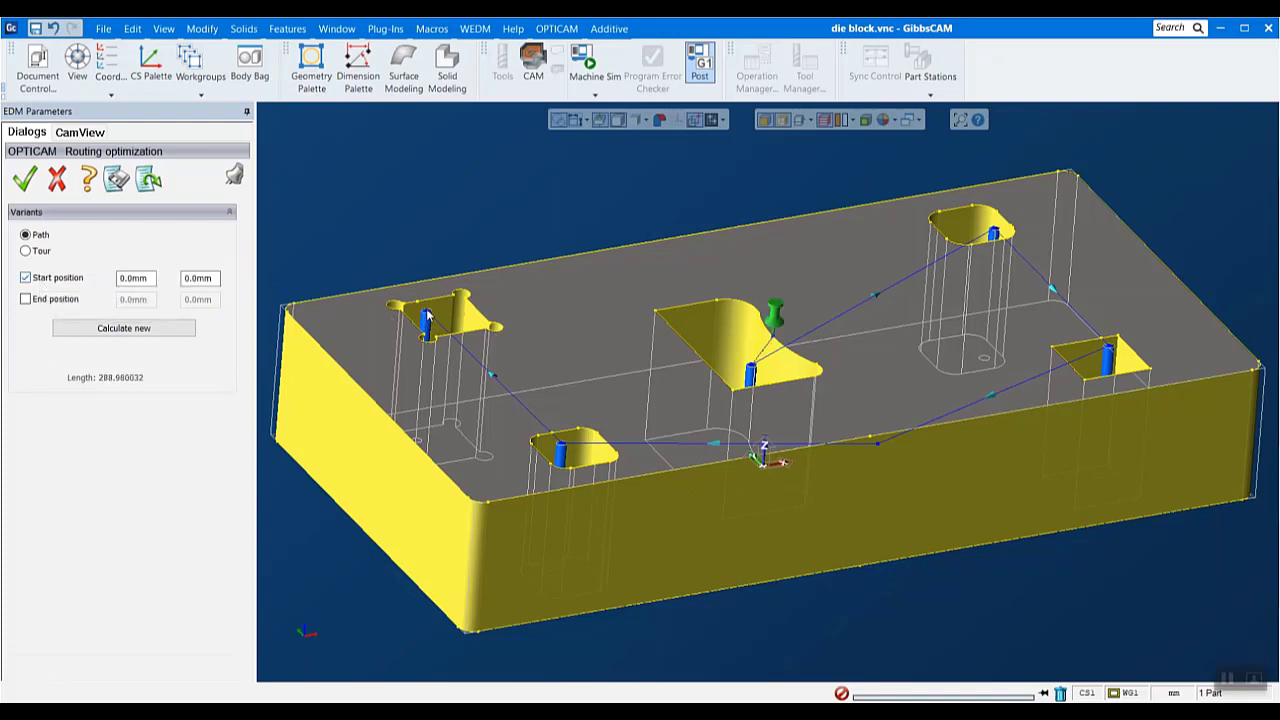
click(427, 316)
click(31, 302)
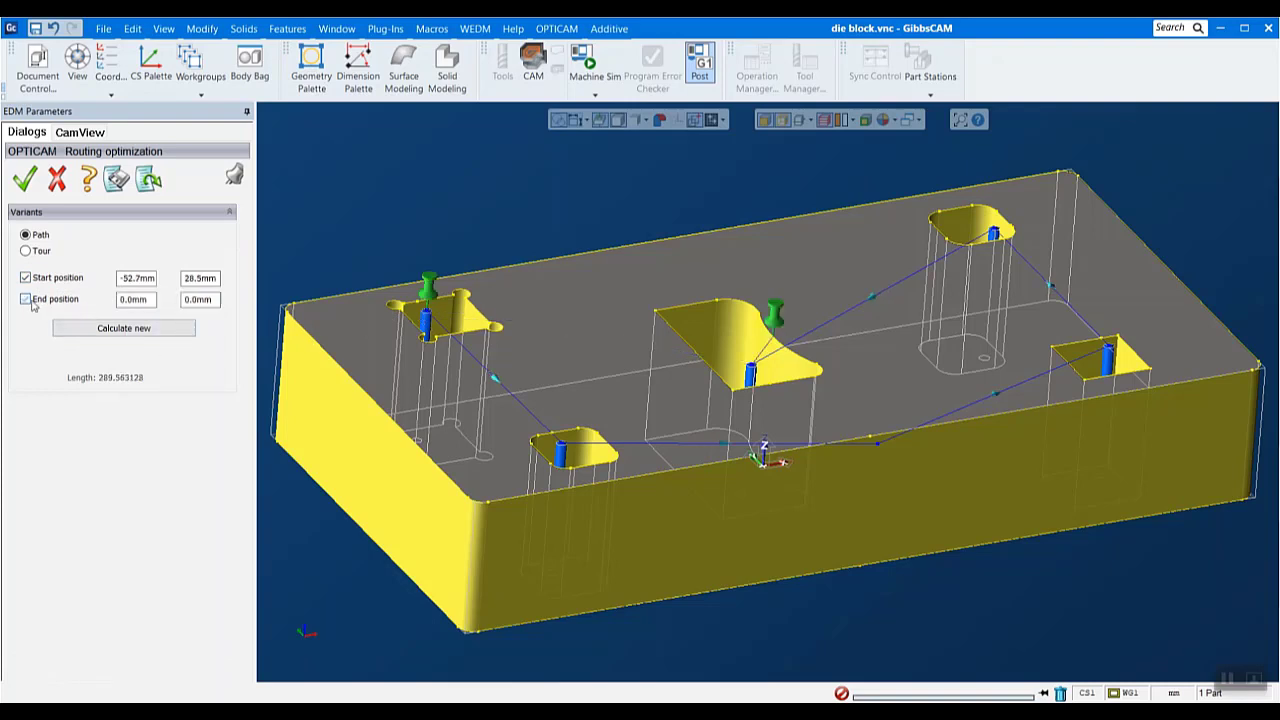
click(878, 450)
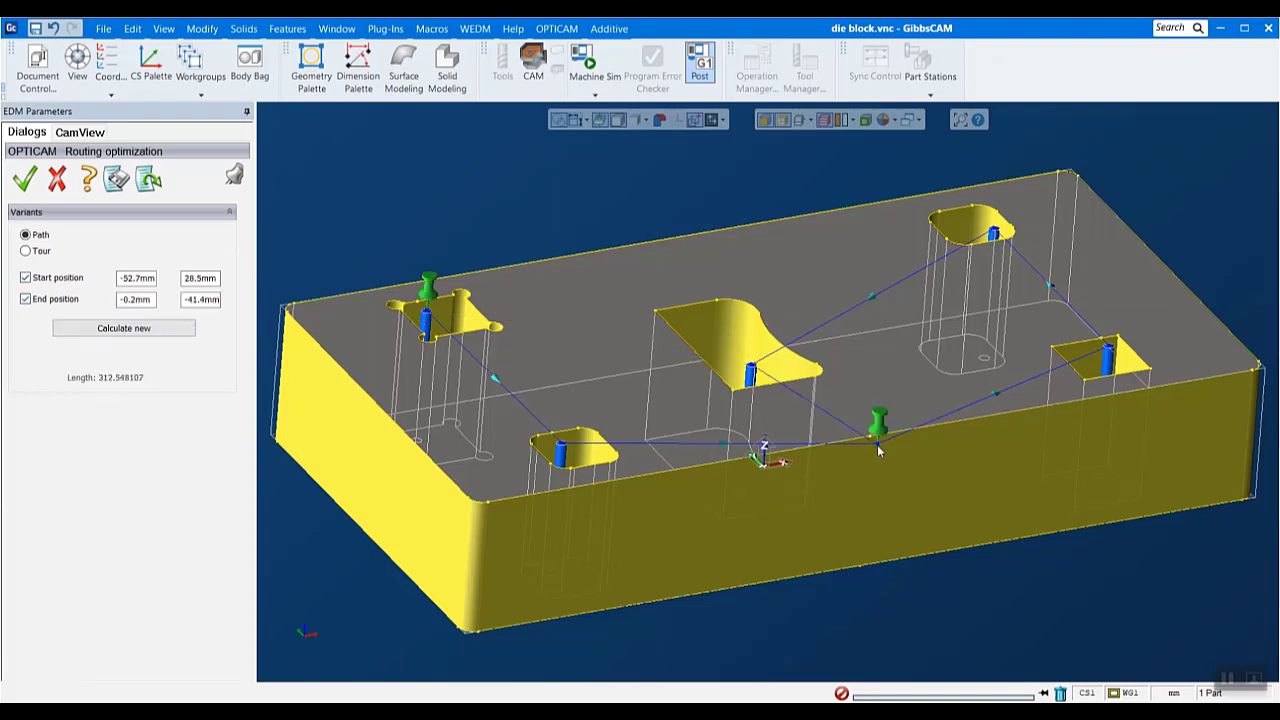
click(139, 331)
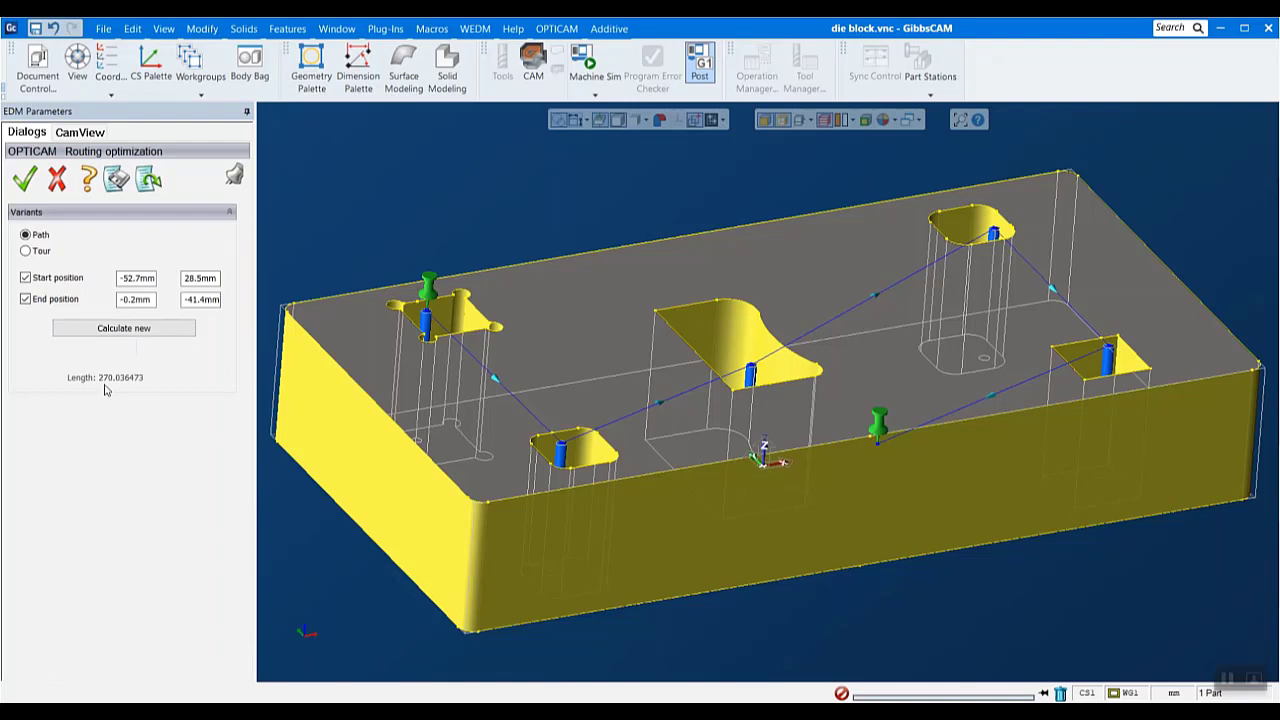
click(24, 180)
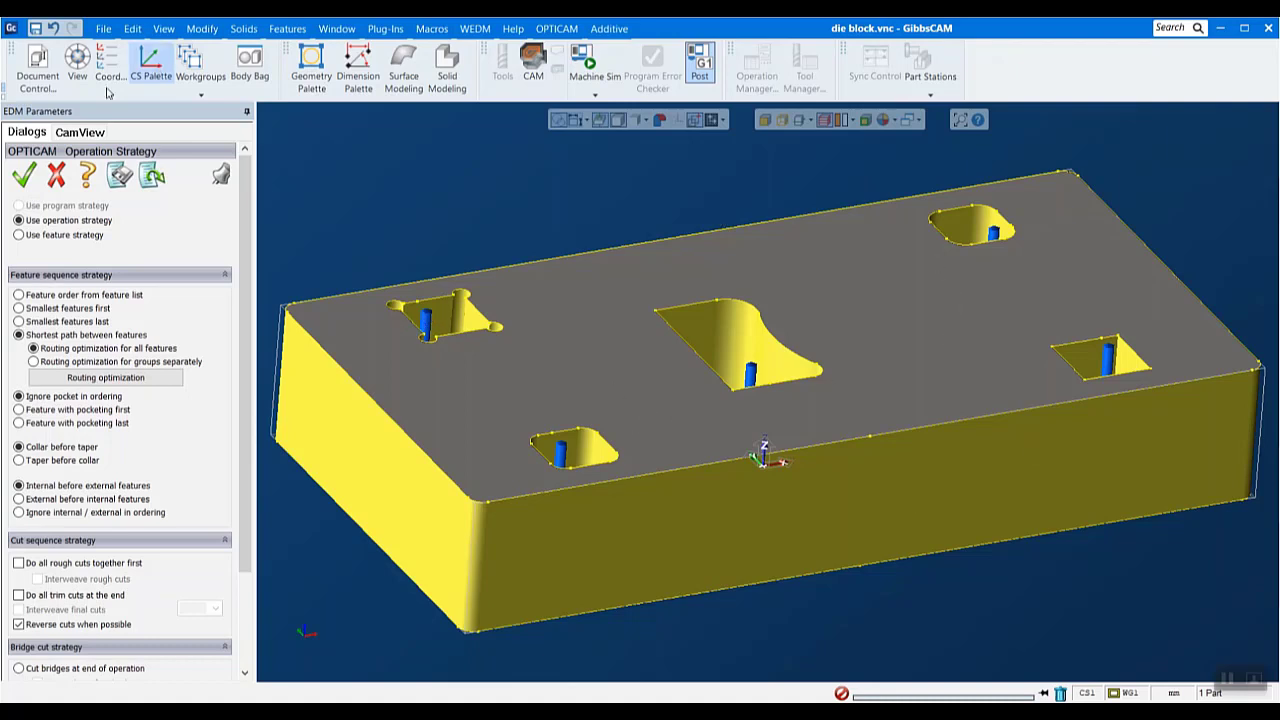
click(79, 132)
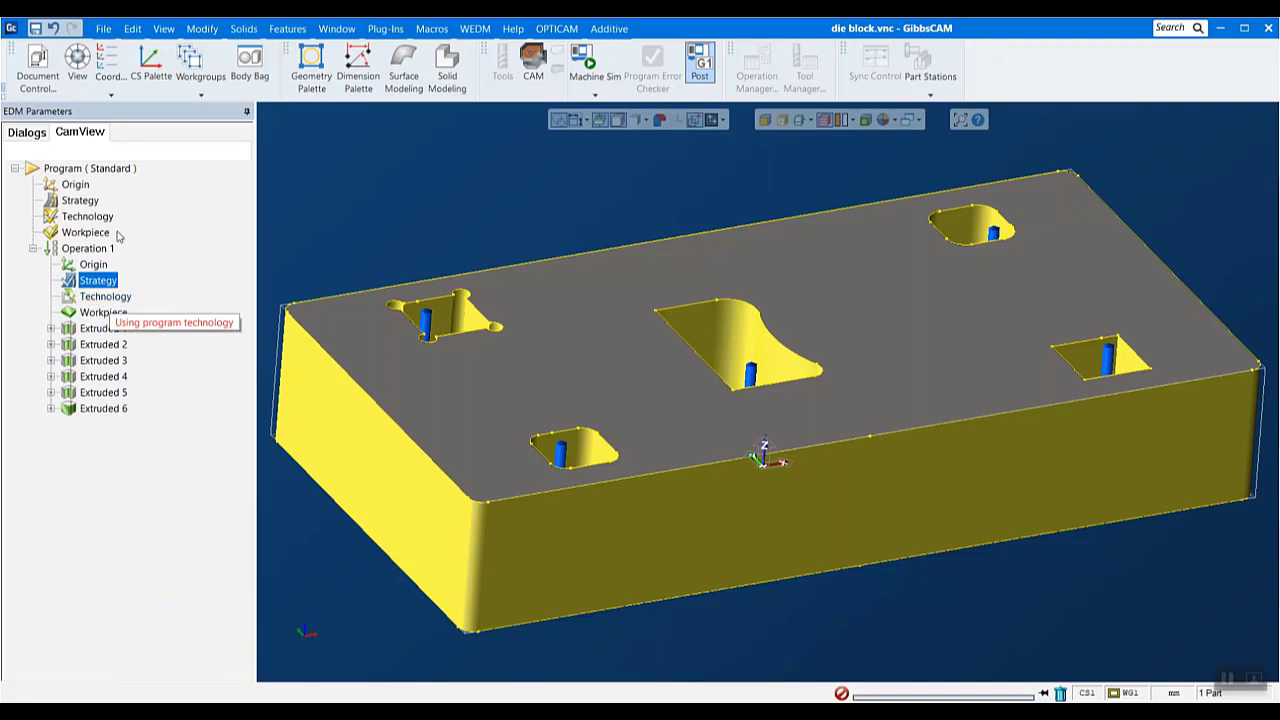
- Expand Extruded 1 under Operation 1 and its Segment 1 to list the segment's parameter groups
mouse_move(75, 226)
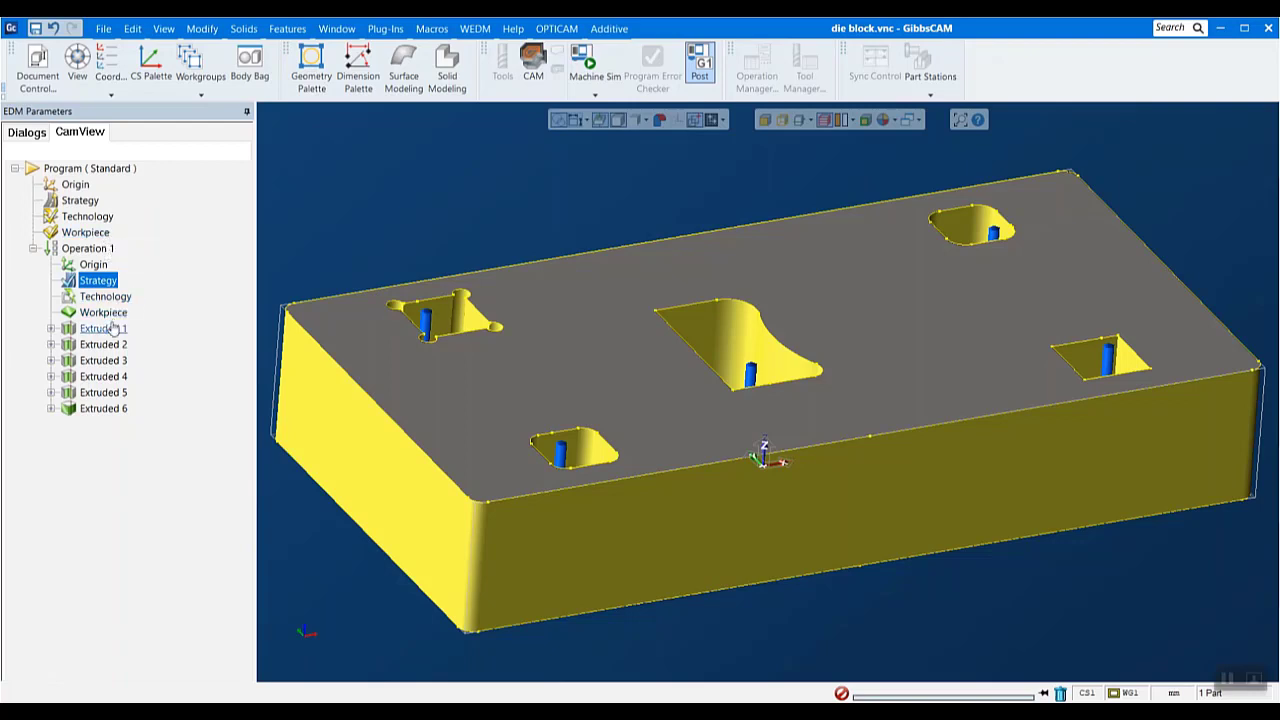
click(51, 328)
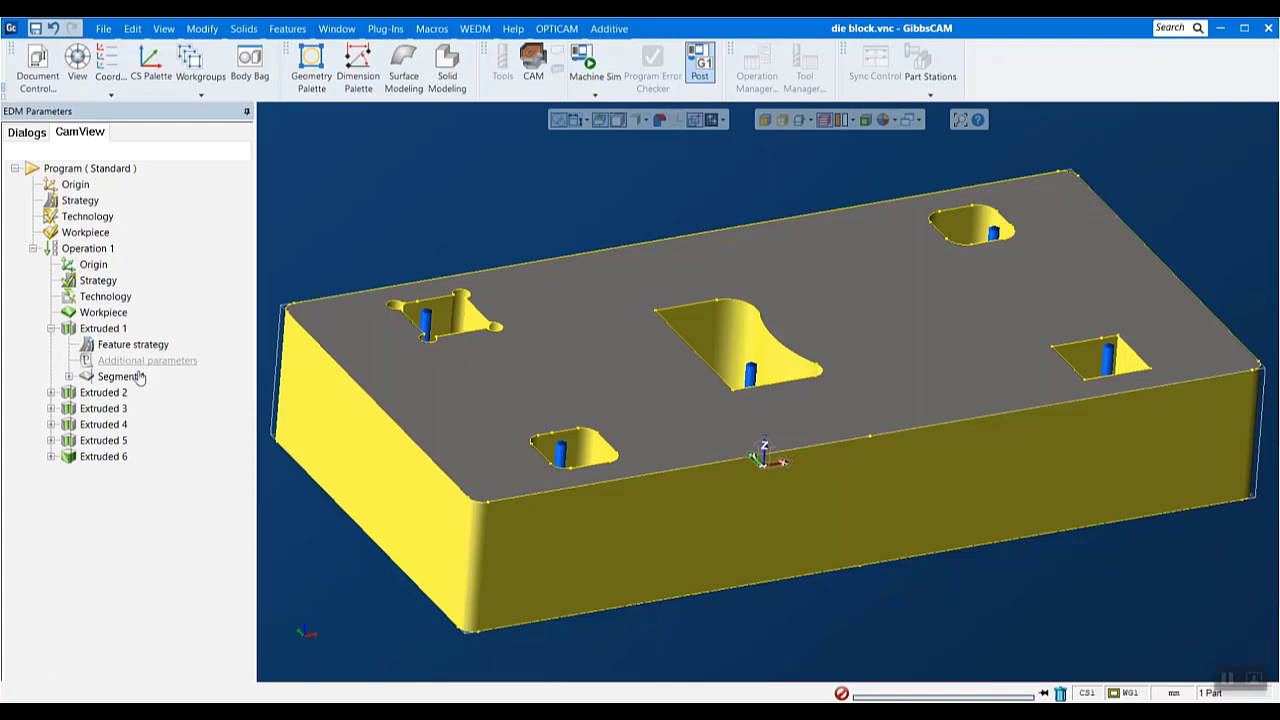
click(103, 328)
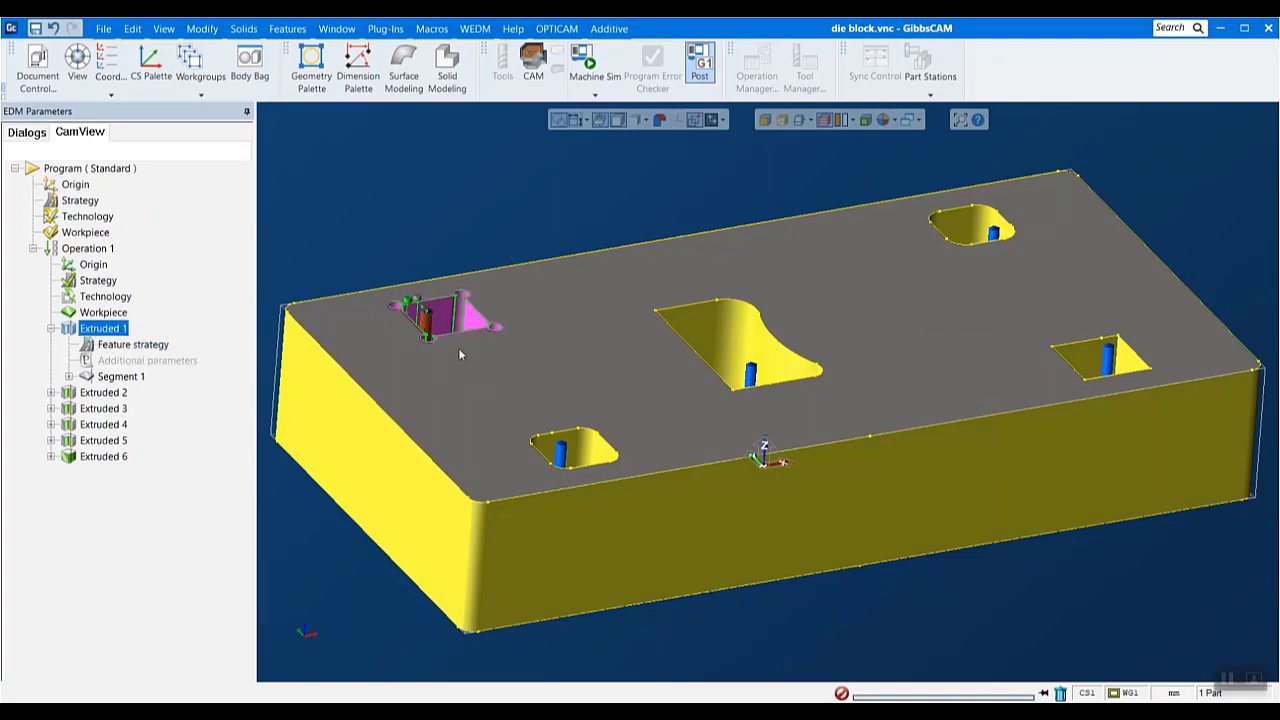
click(68, 377)
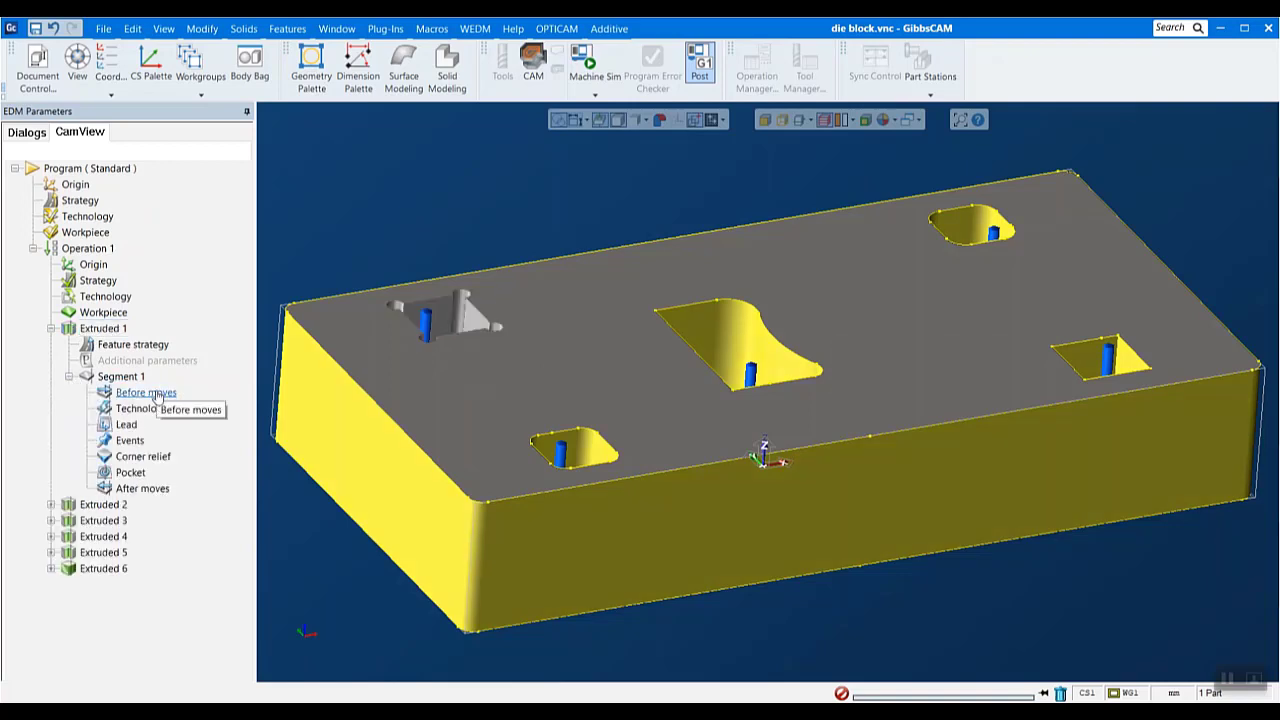
- Try adding two moves before Segment 1 of Extruded 1, testing the second as wire cut and wire thread, and discard them
double_click(157, 393)
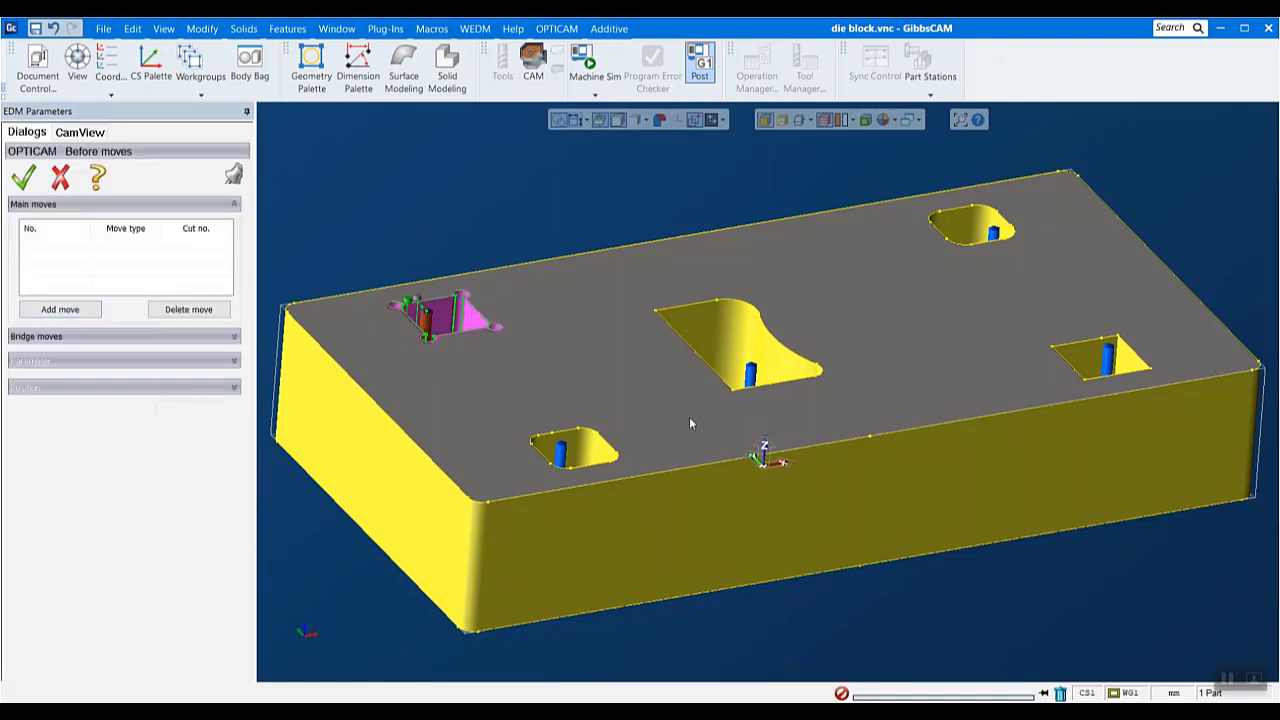
scroll(392, 222, up, 1)
scroll(392, 217, up, 1)
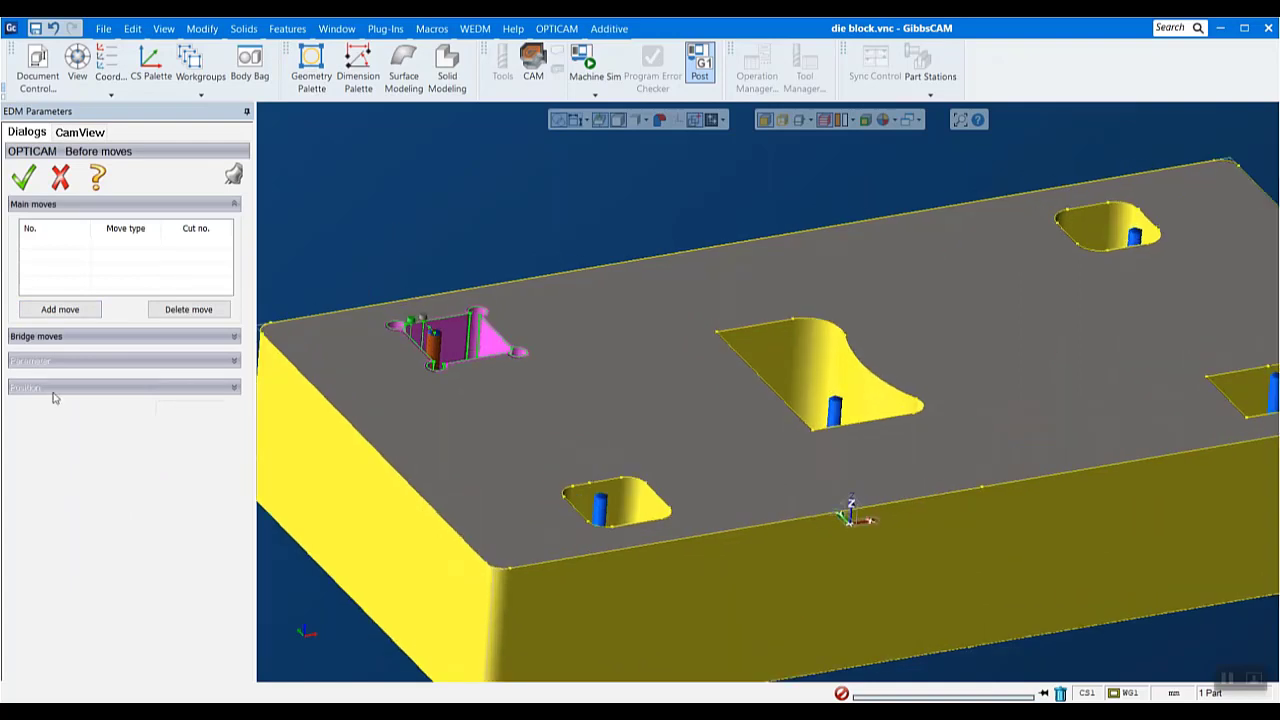
click(75, 310)
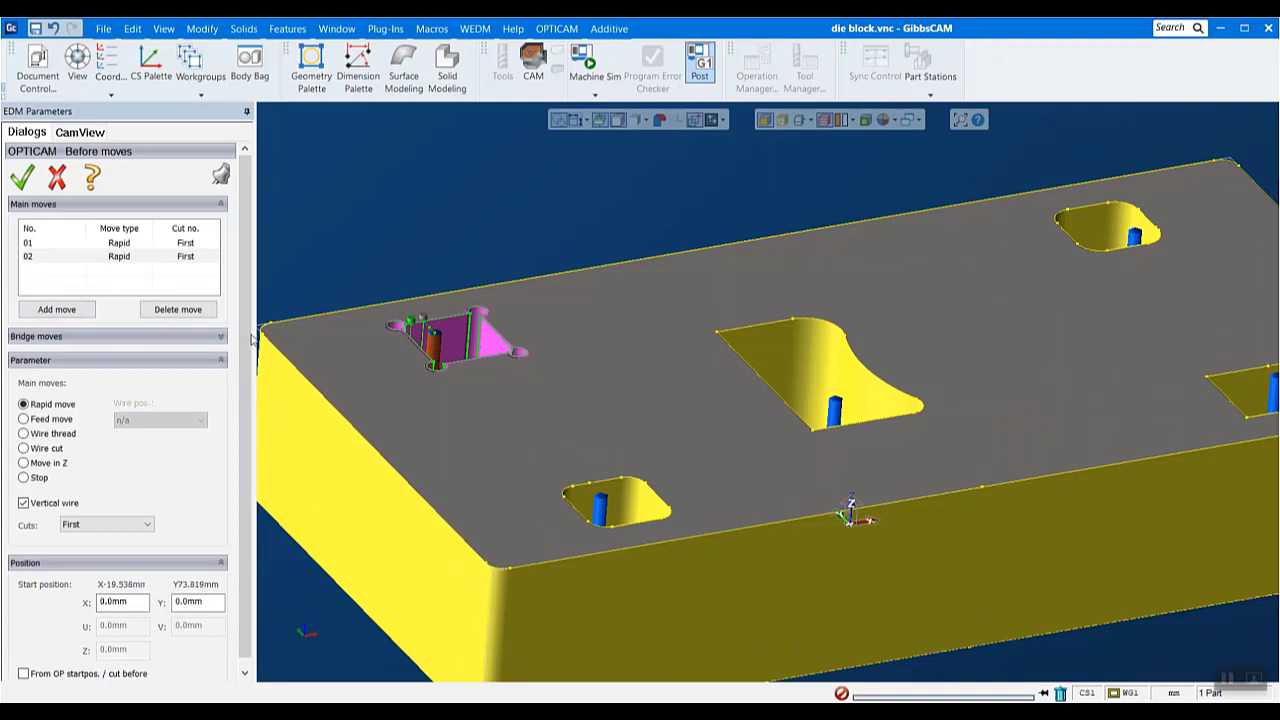
click(23, 449)
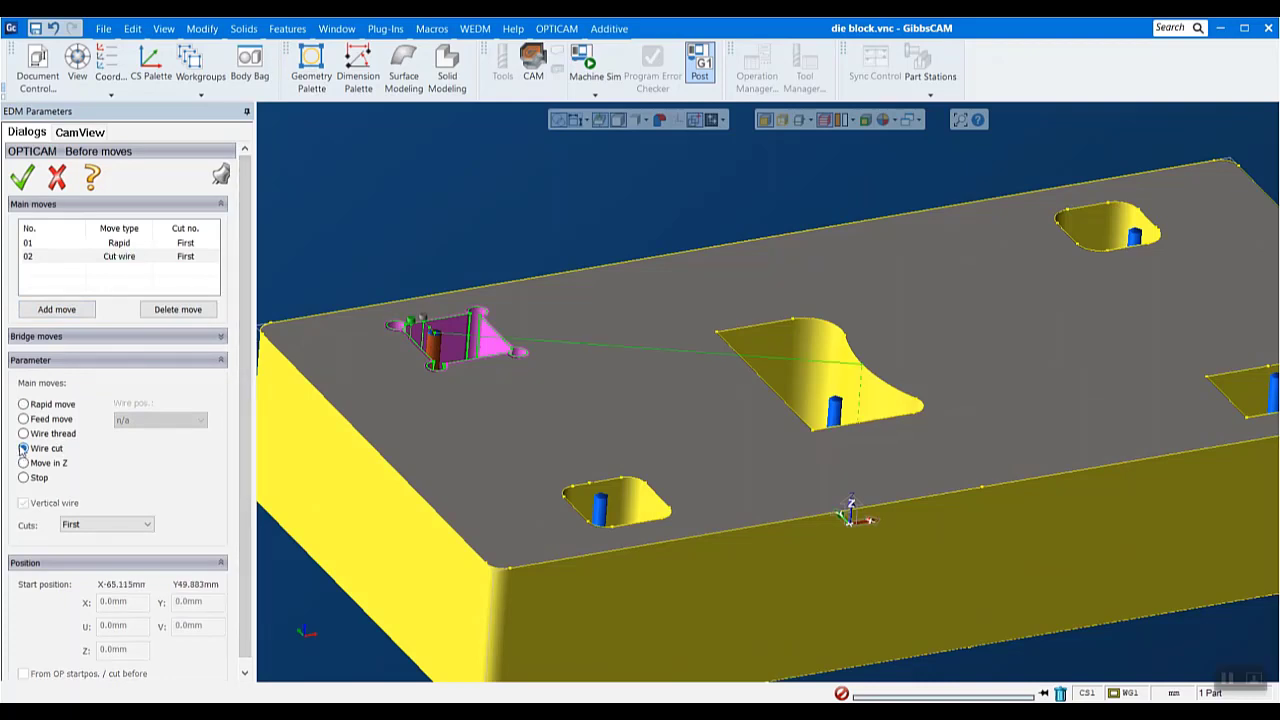
click(23, 434)
click(58, 180)
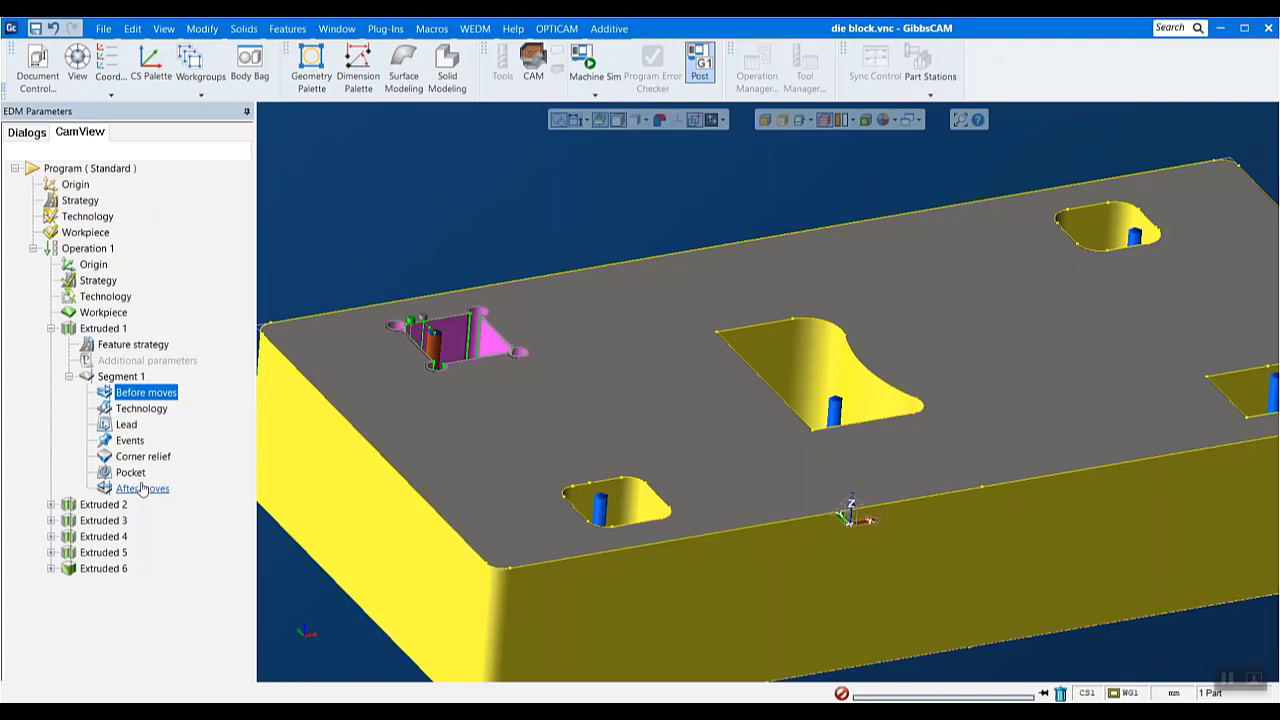
- Examine the start hole, endpoint and lead on/off settings of Segment 1, leaving them without applying changes
click(127, 426)
double_click(124, 422)
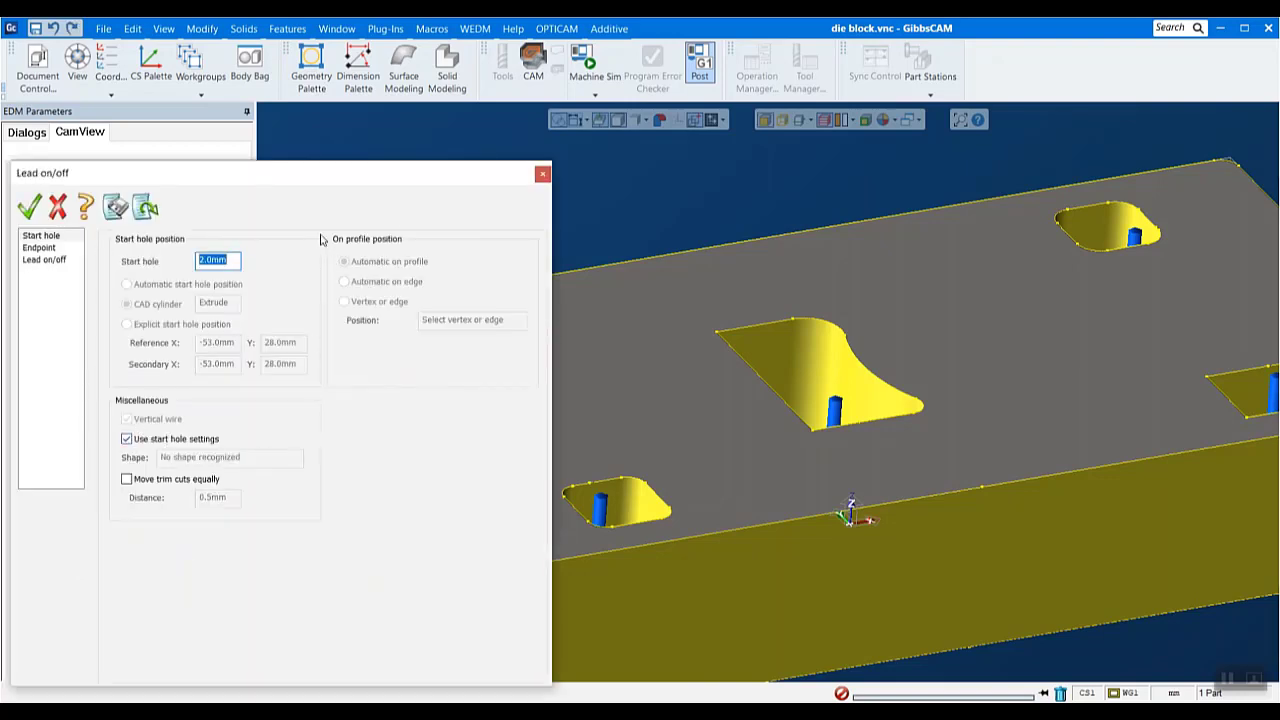
click(225, 259)
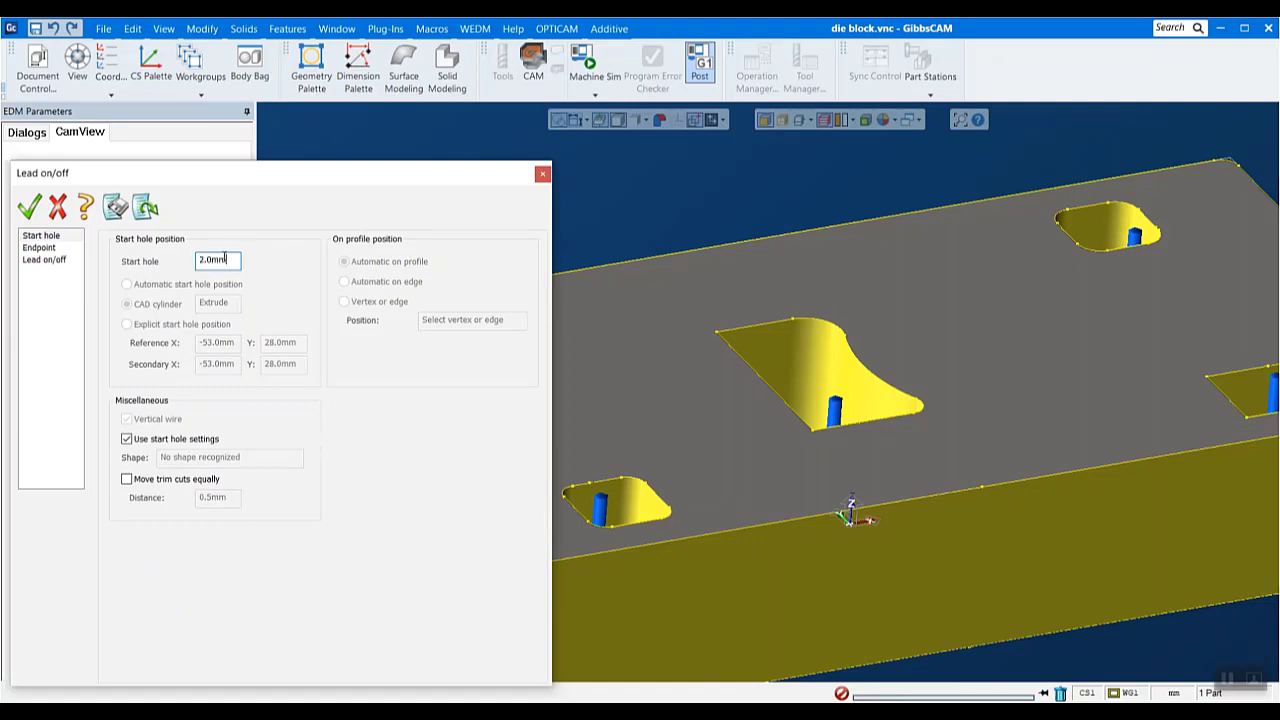
click(40, 245)
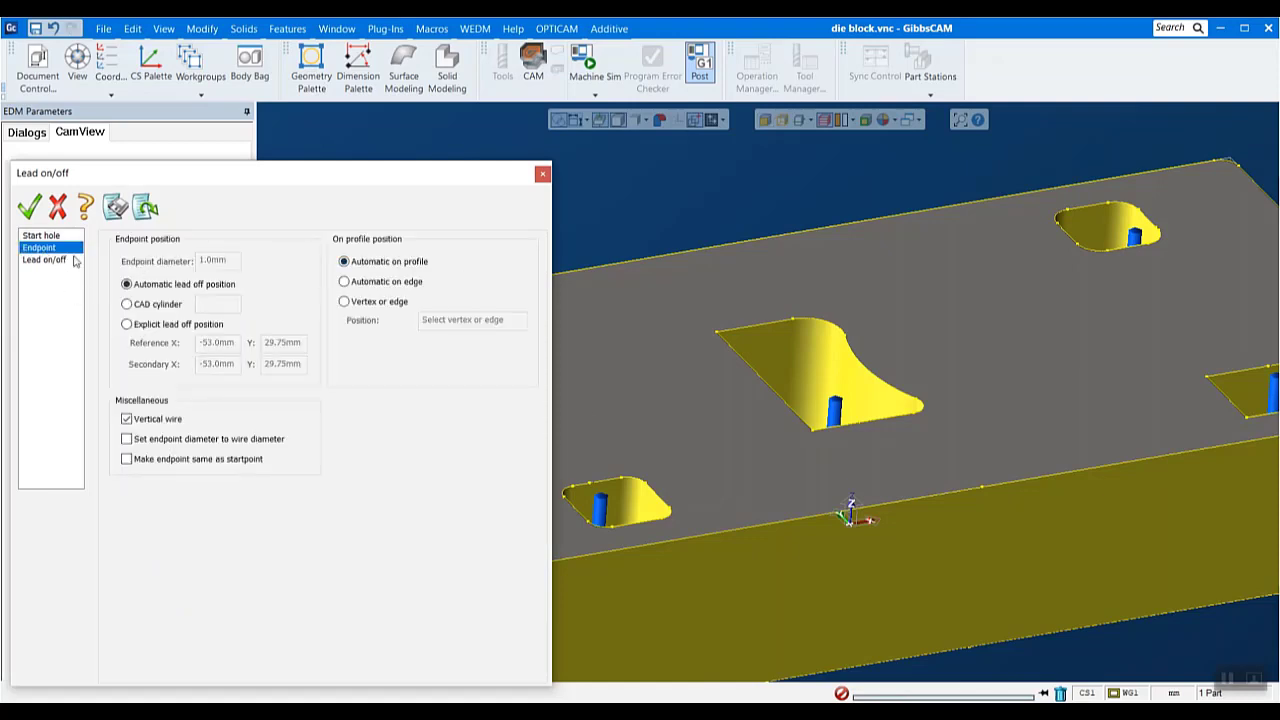
click(48, 260)
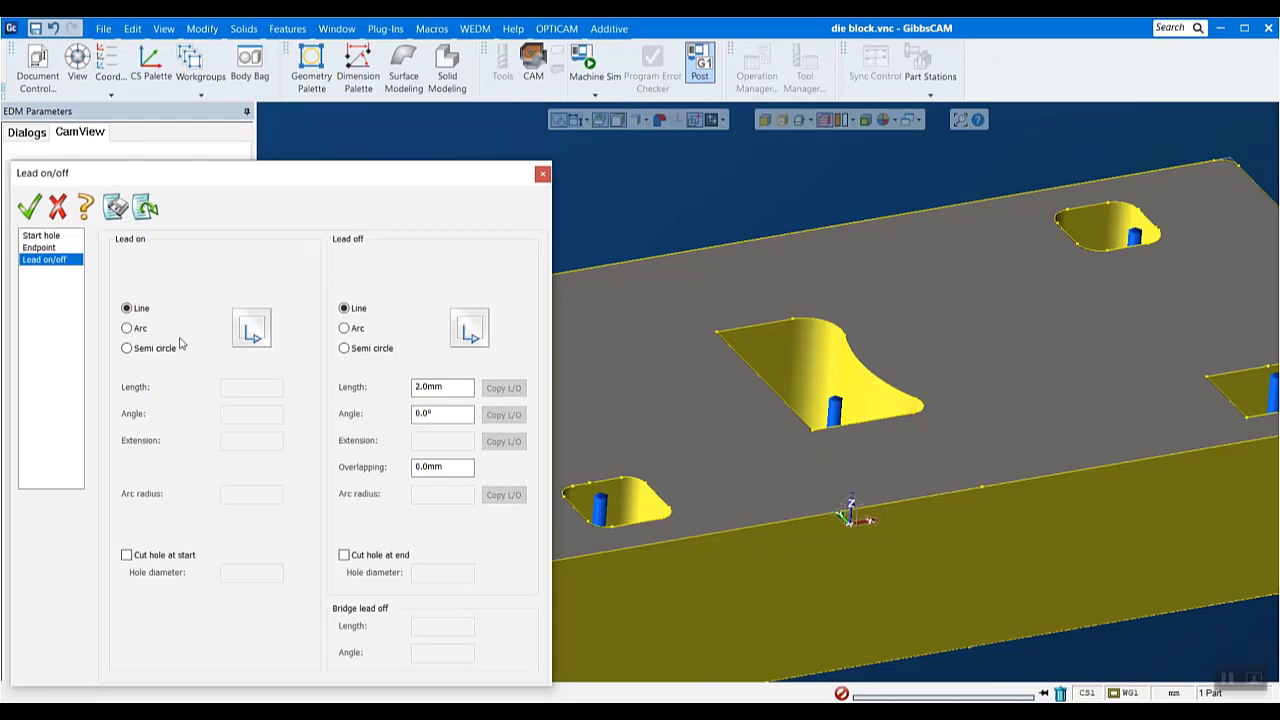
drag(296, 183, 836, 221)
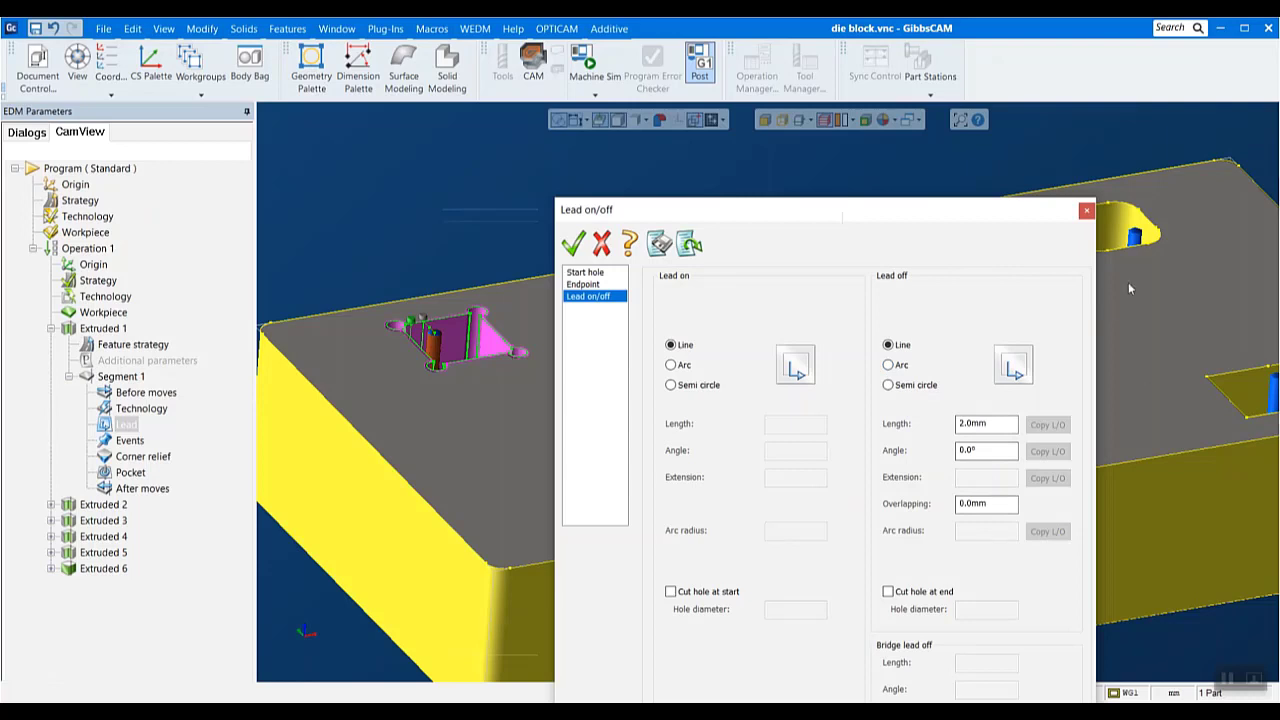
click(1086, 210)
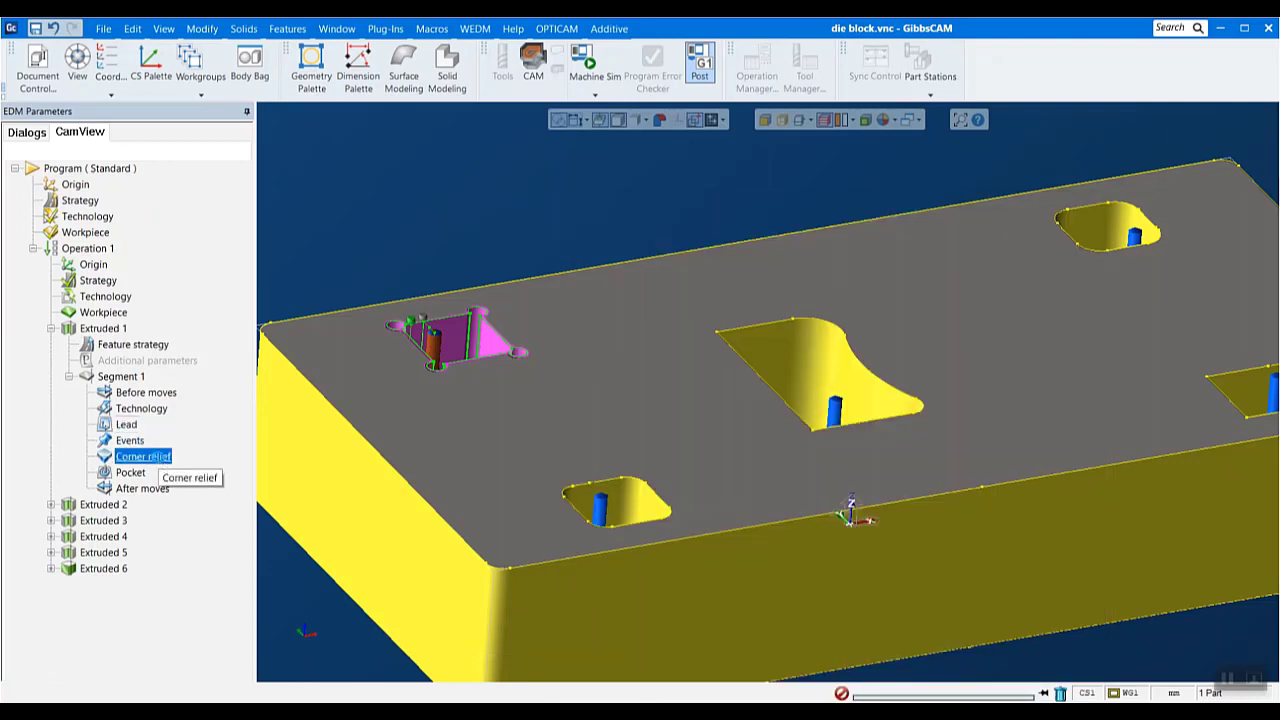
- Try a circular loop corner relief on all corners of Segment 1, then delete it and leave without applying changes
click(158, 460)
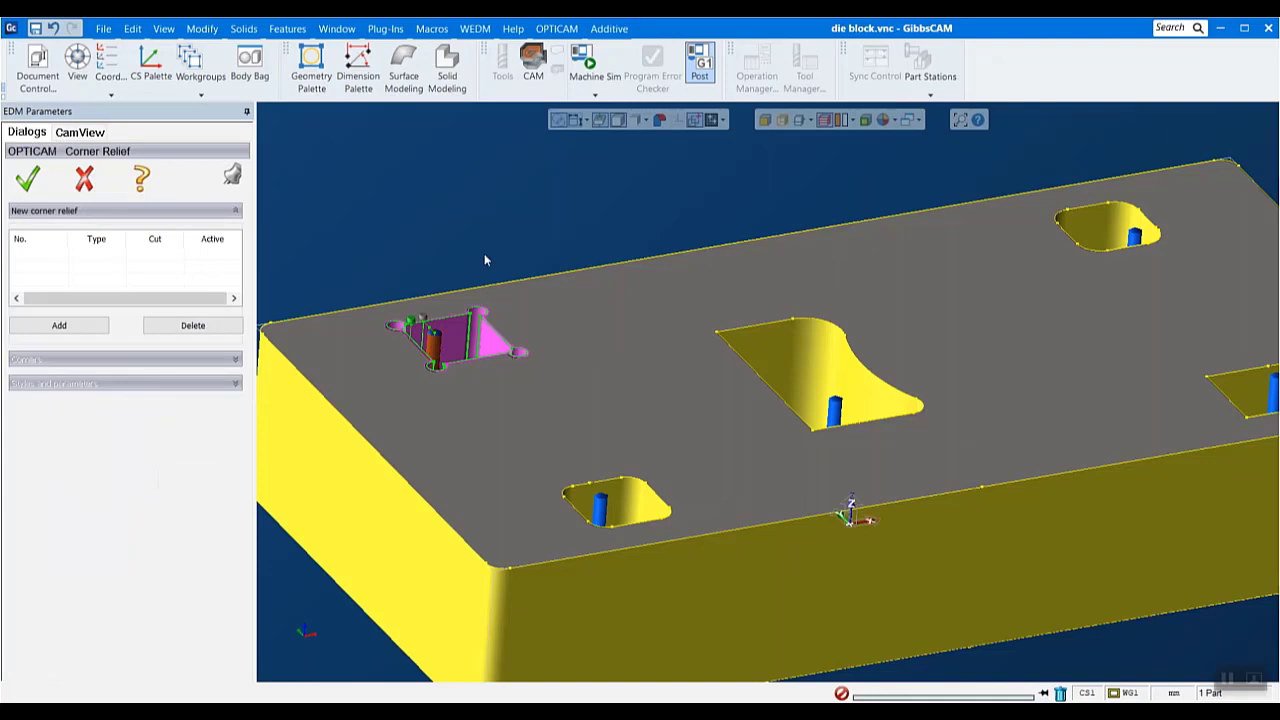
click(72, 323)
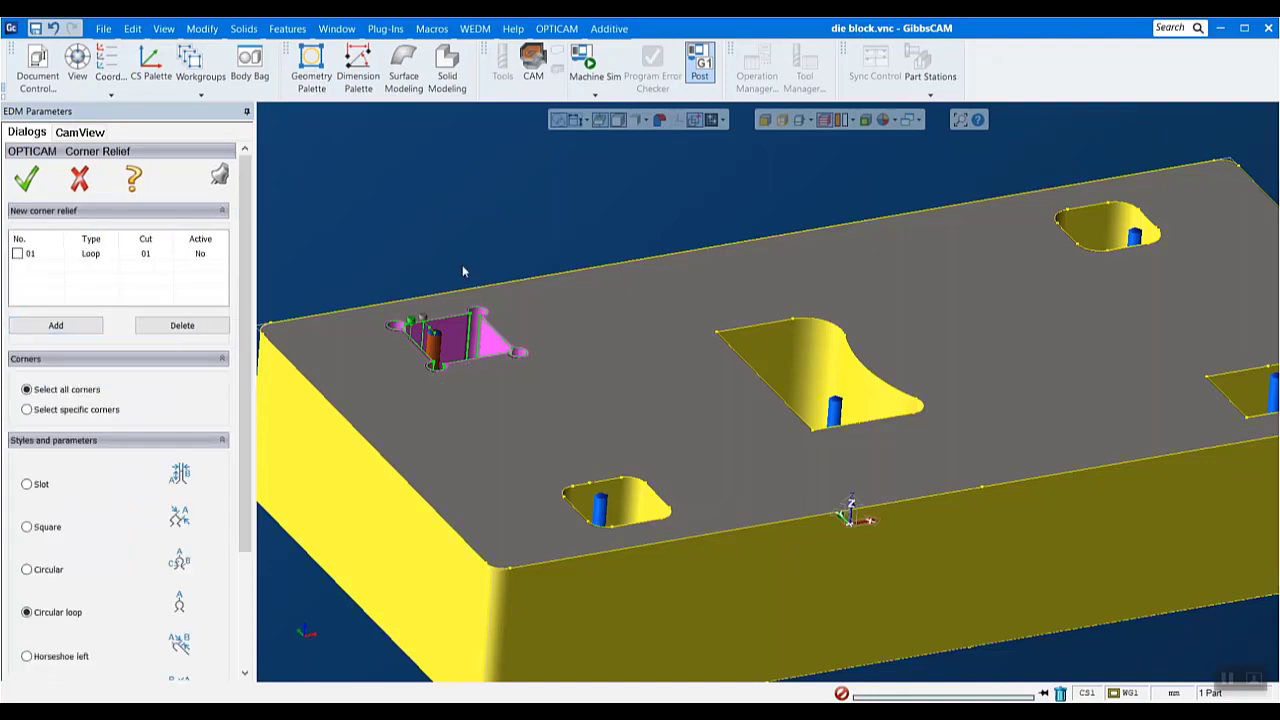
scroll(222, 551, down, 3)
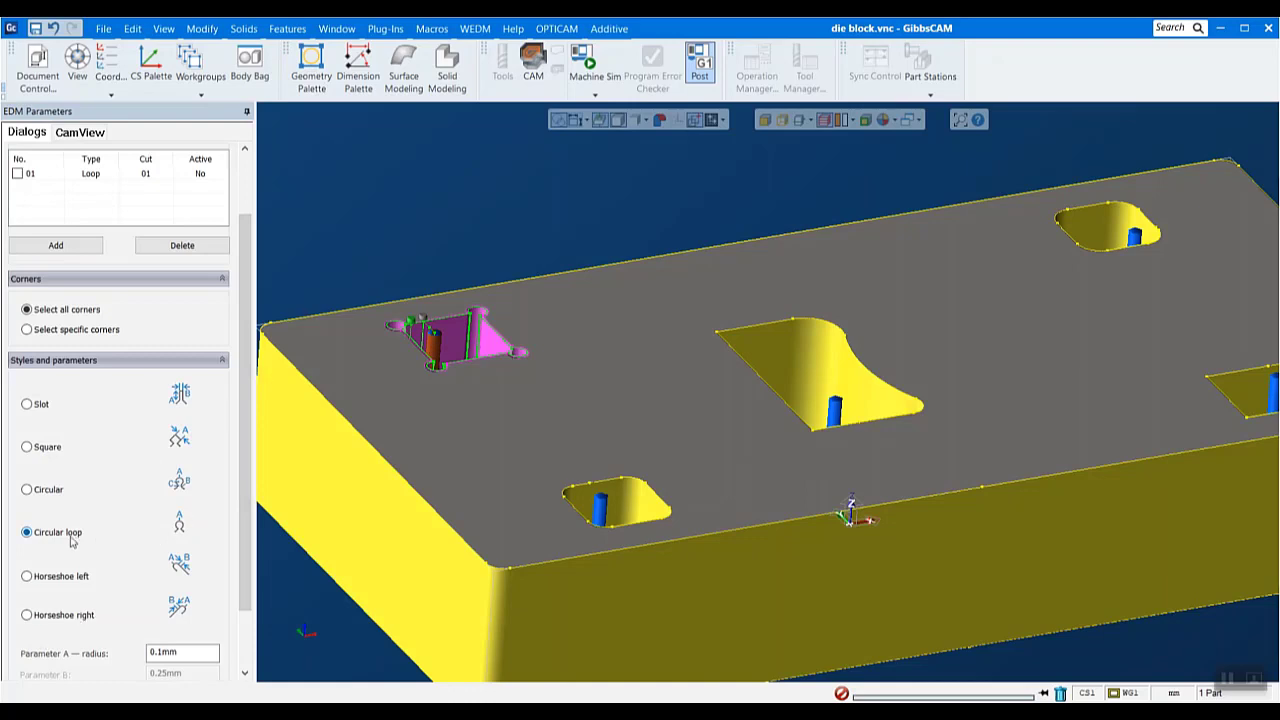
double_click(180, 654)
scroll(185, 522, up, 2)
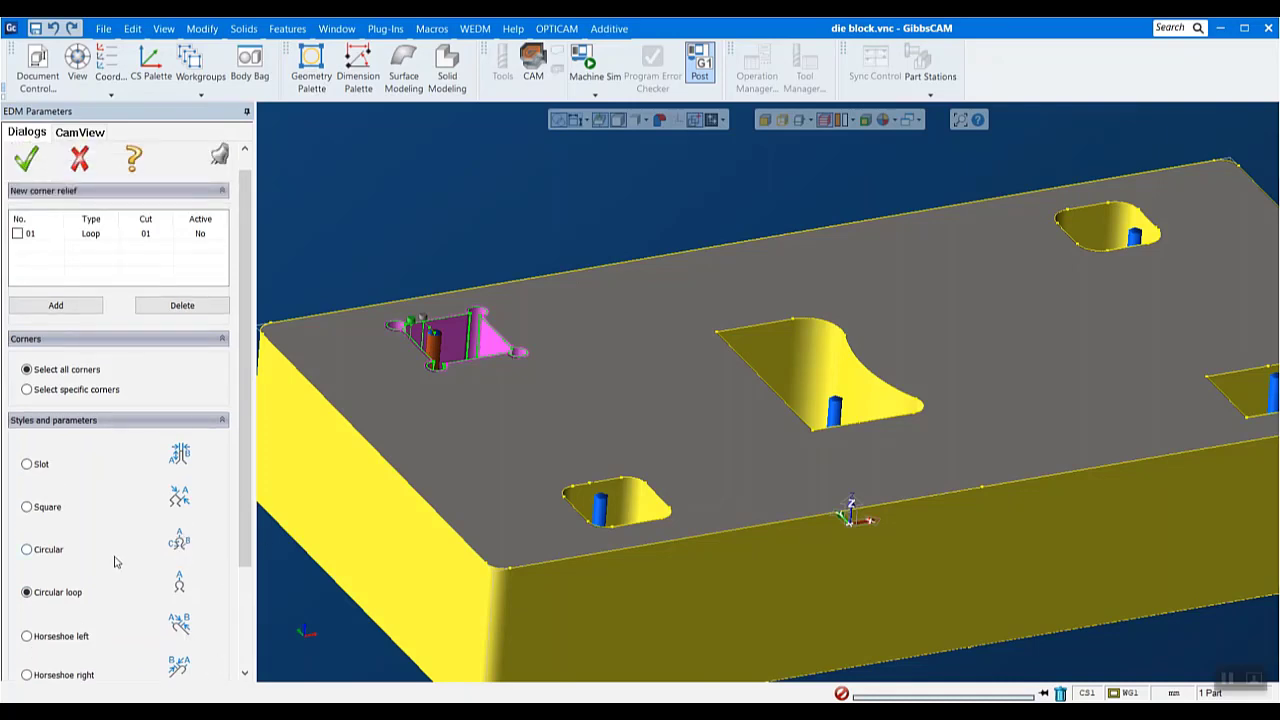
scroll(115, 562, up, 1)
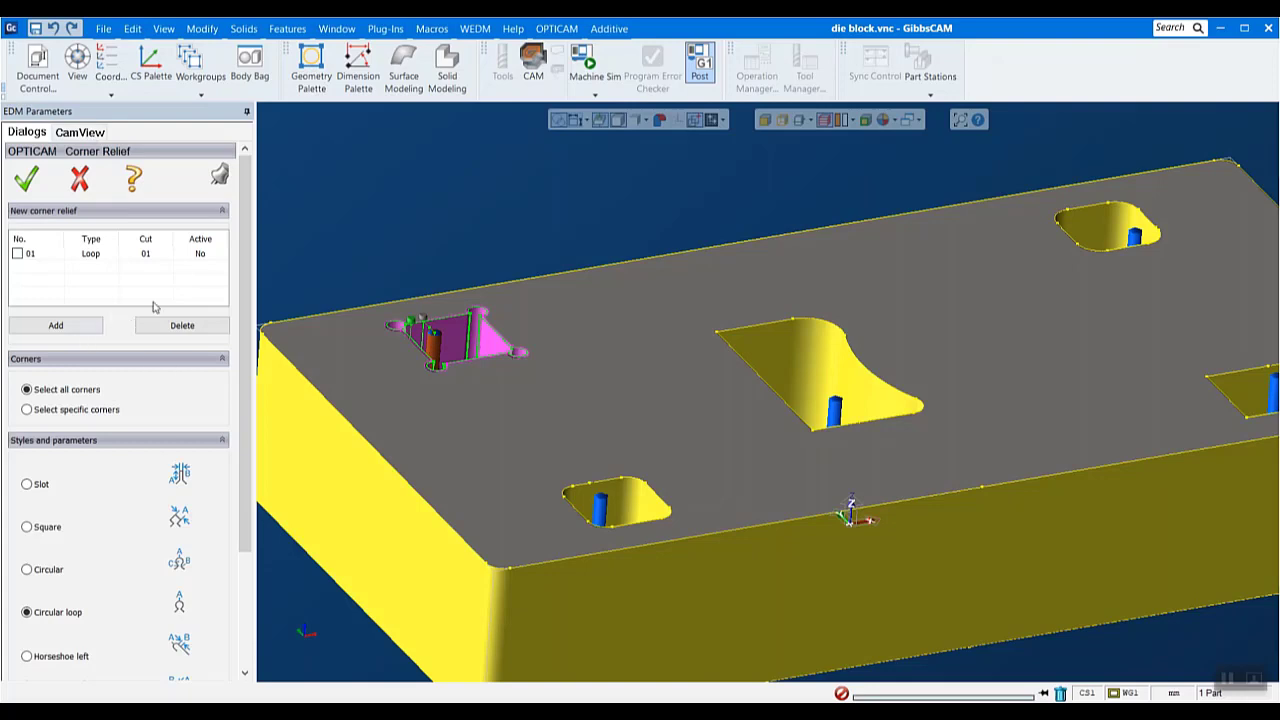
click(172, 325)
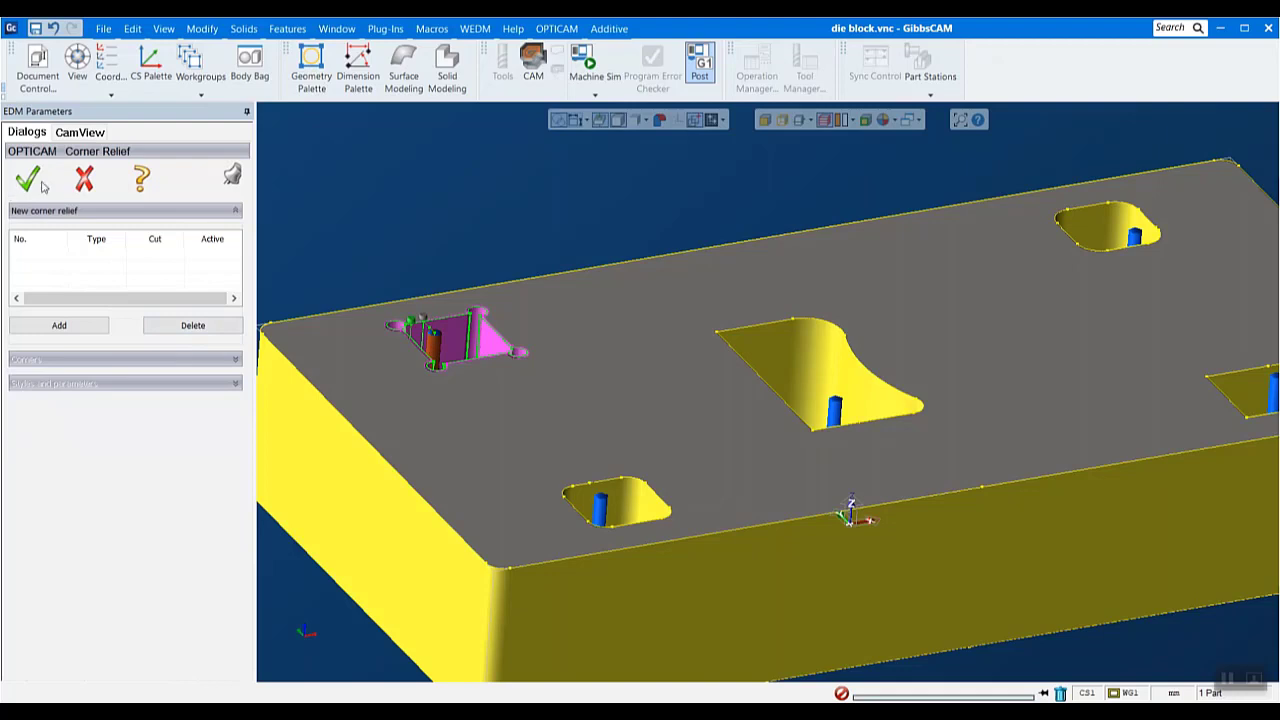
click(80, 181)
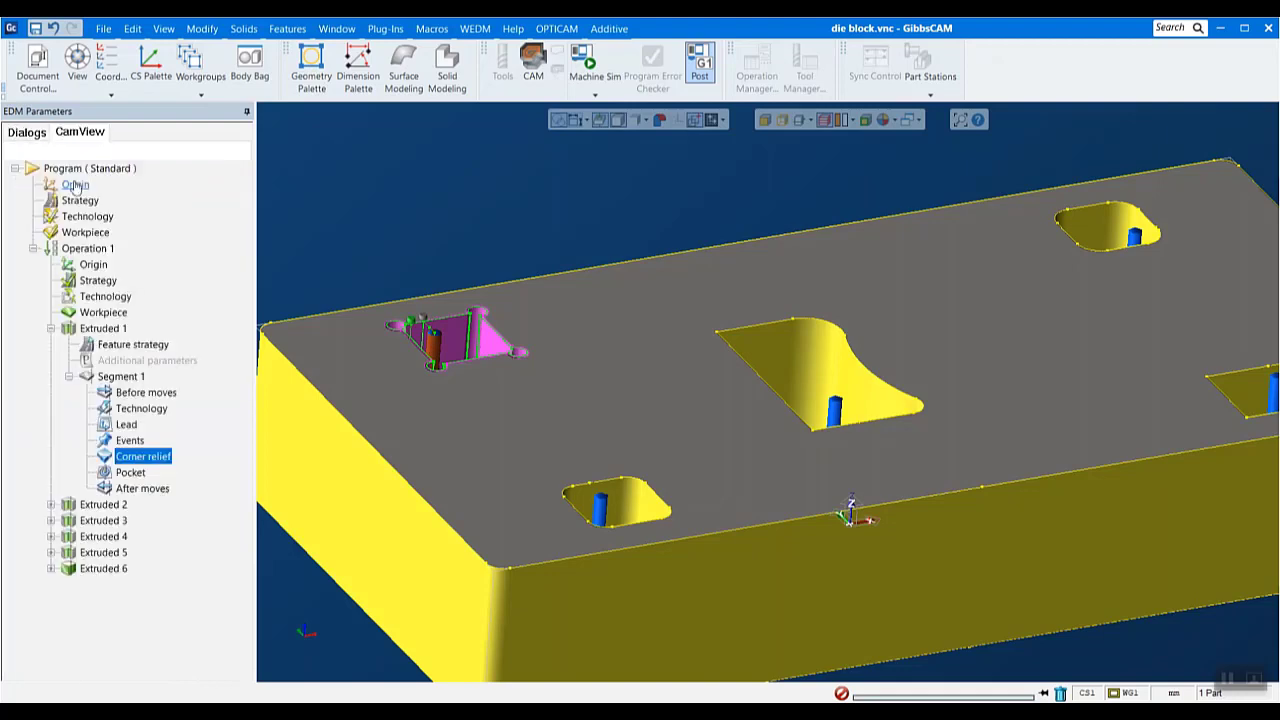
- Examine the pocketing methods and parameters of Segment 1, leaving them without applying changes
click(128, 472)
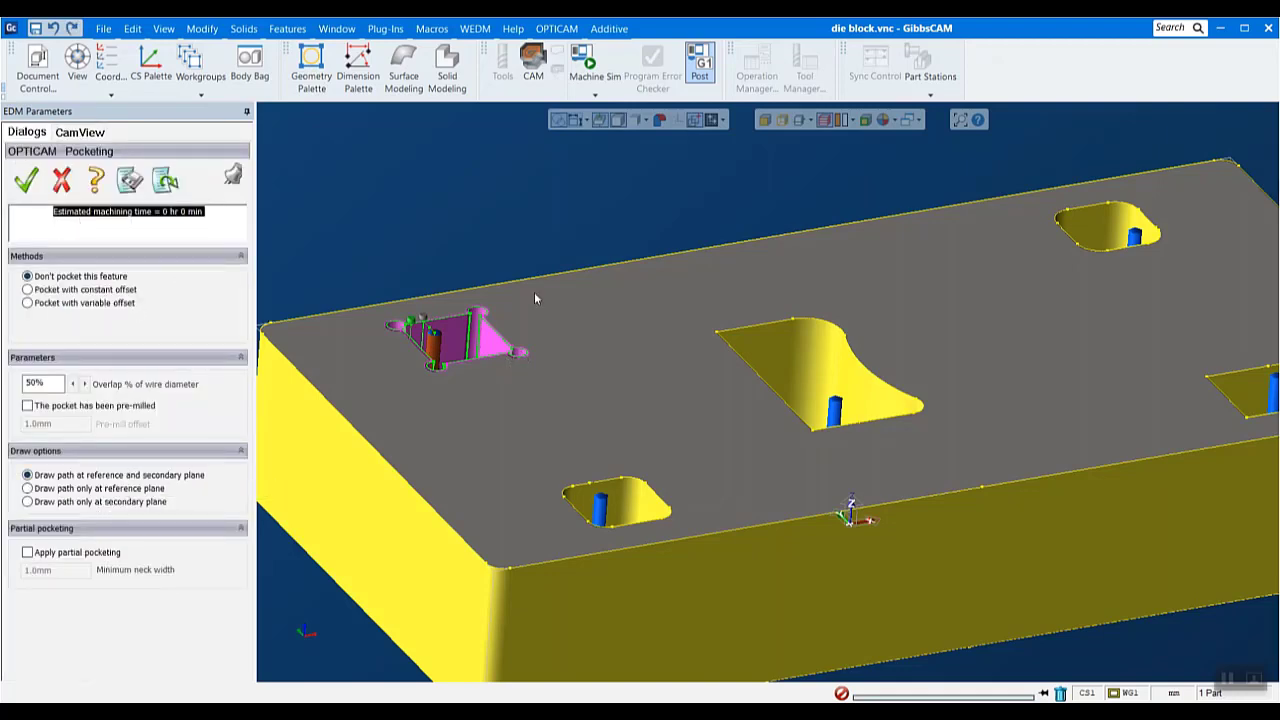
click(61, 180)
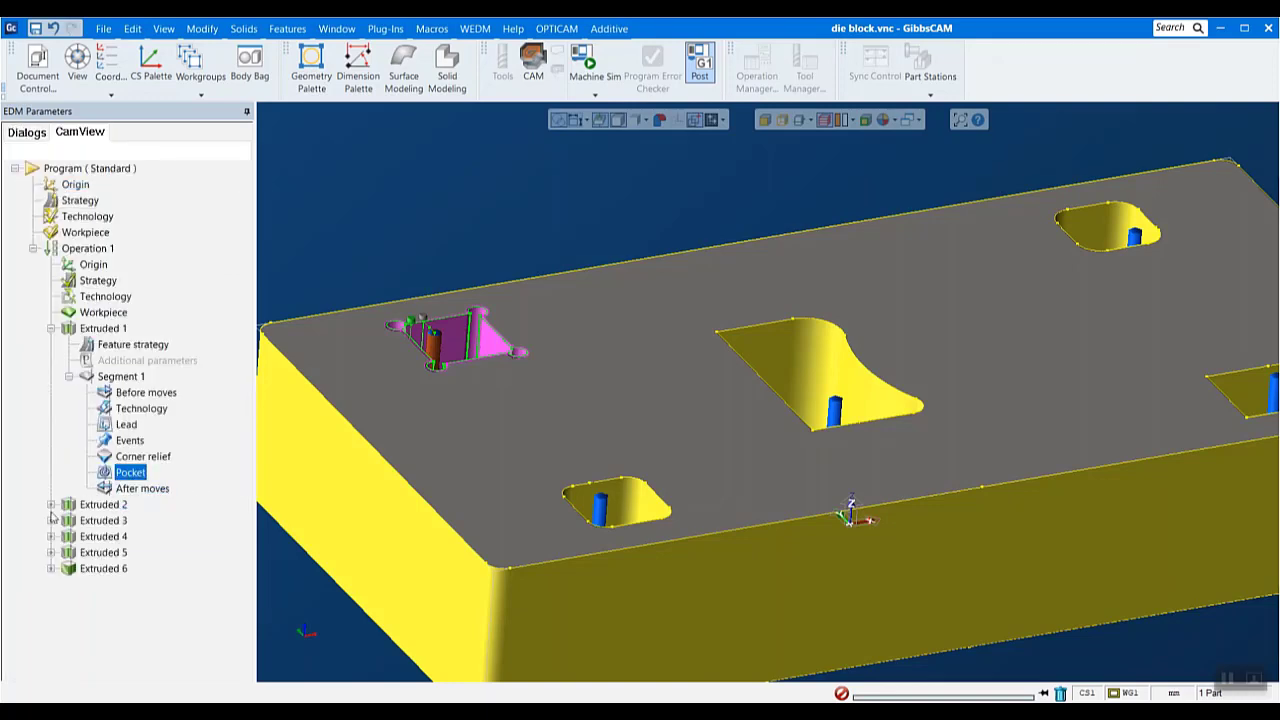
scroll(532, 427, down, 1)
scroll(532, 427, down, 1)
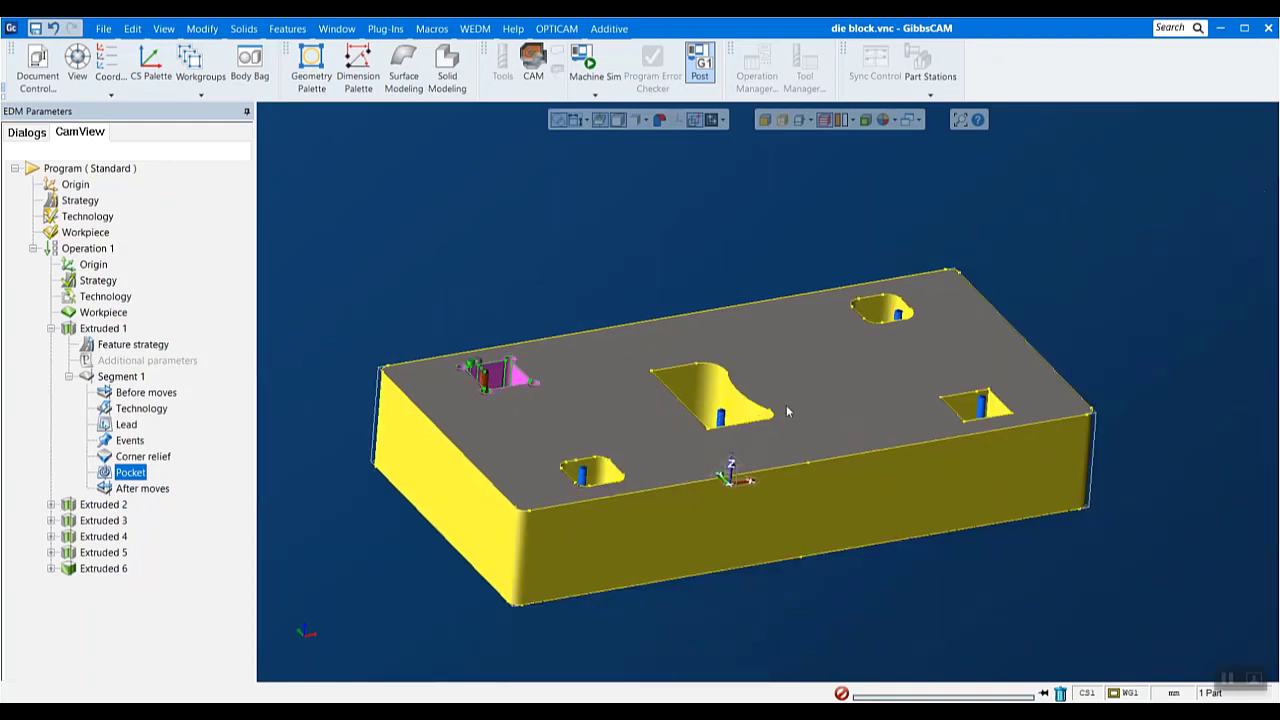
middle_drag(1178, 307, 1156, 364)
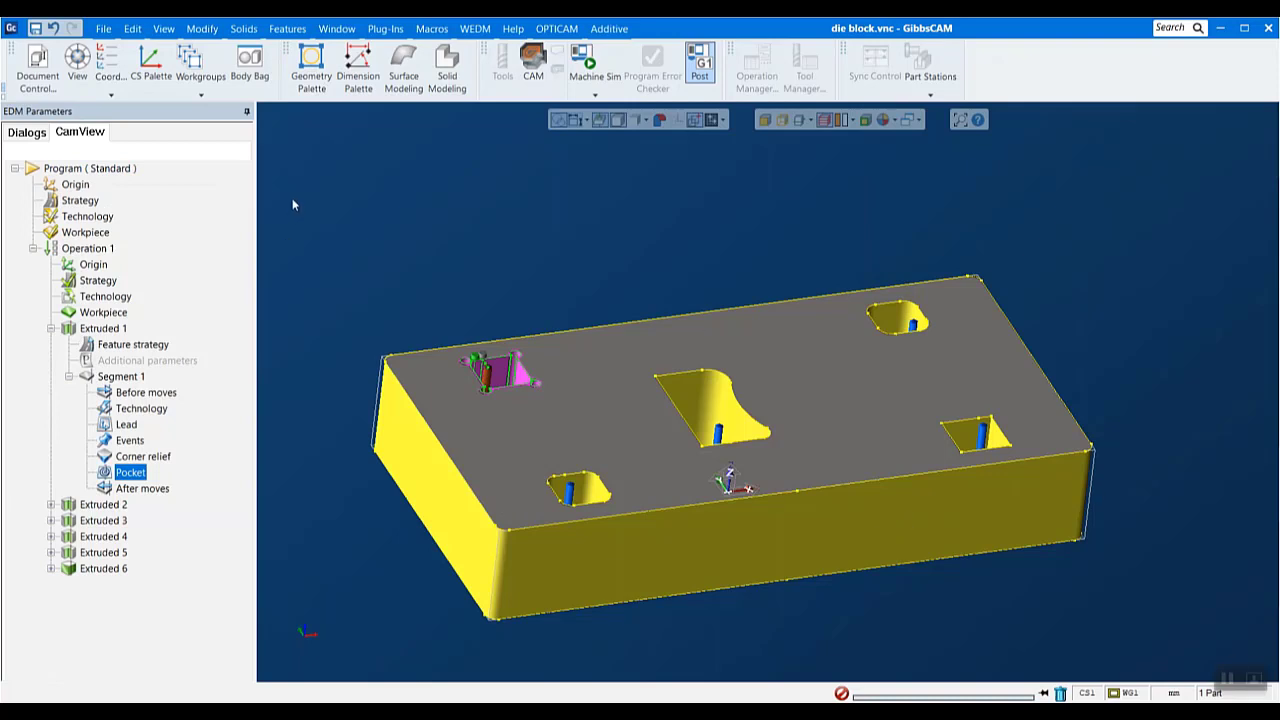
- Start a new part file, discarding the unsaved changes to die block.vnc
click(102, 29)
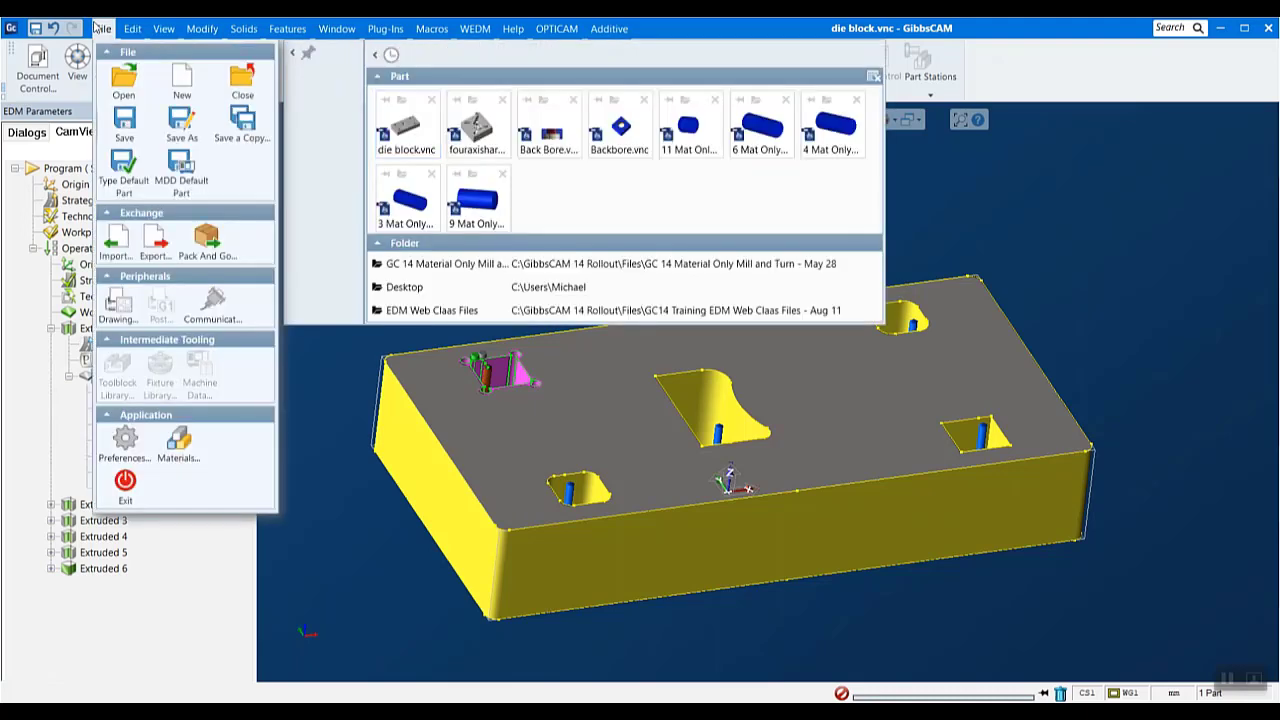
click(182, 125)
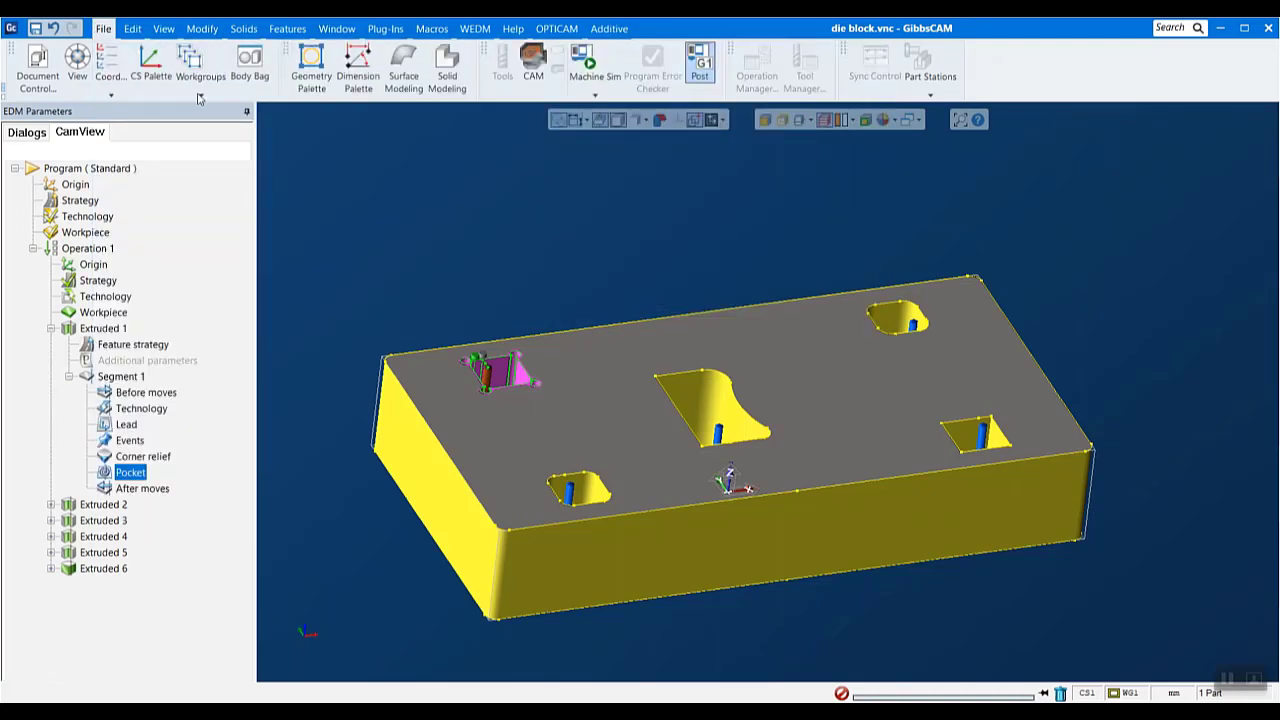
click(500, 391)
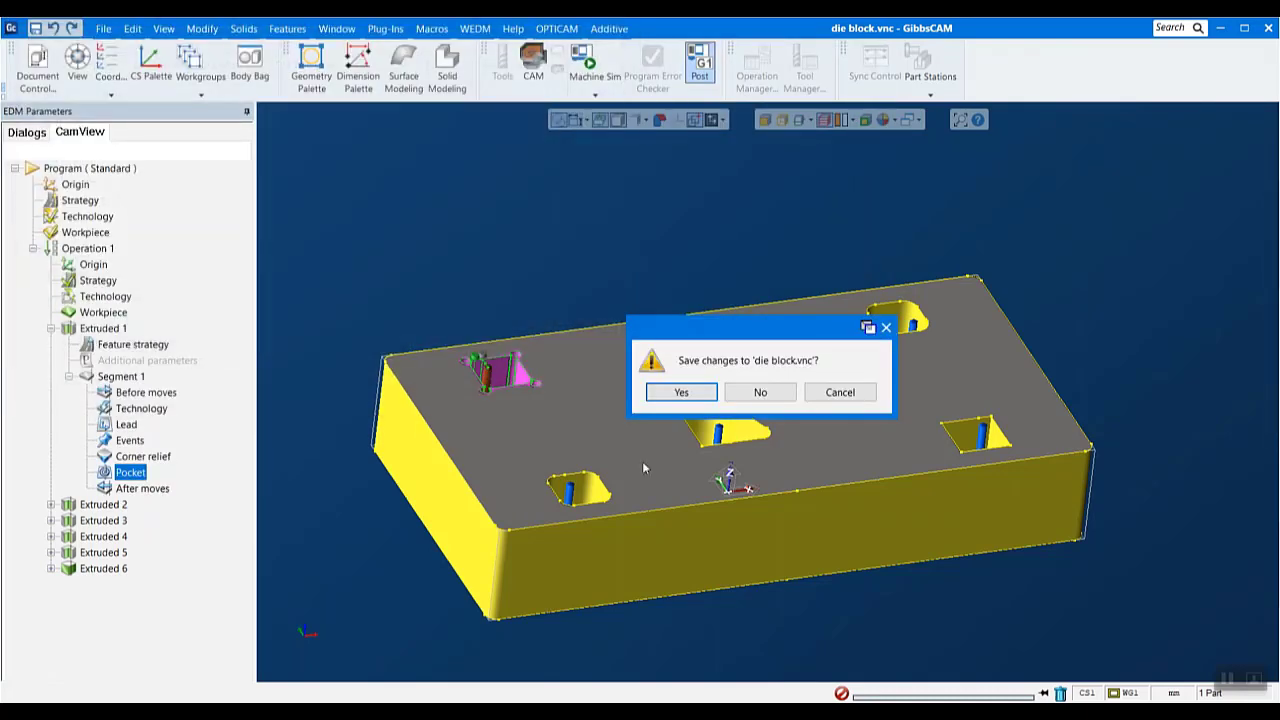
click(745, 394)
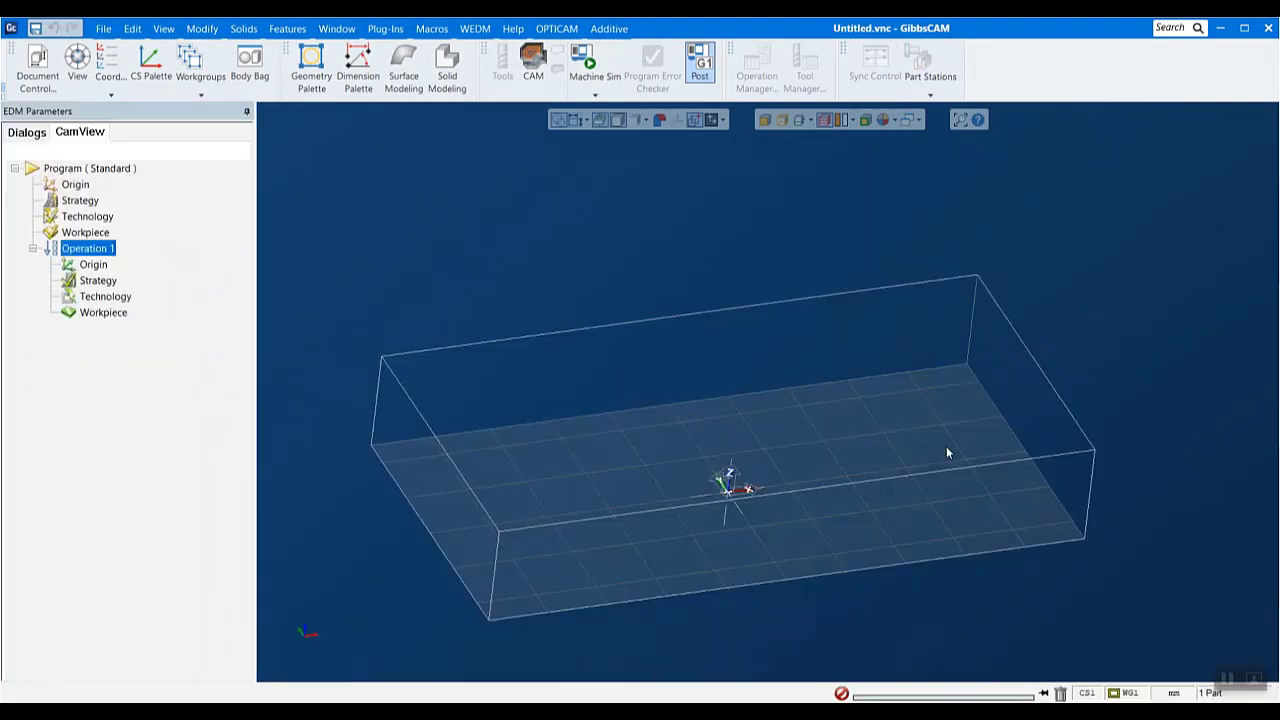
- Import the Parasolid file fouraxishard solid.x_t from the EDM Web Claas Files folder into the new part
click(103, 28)
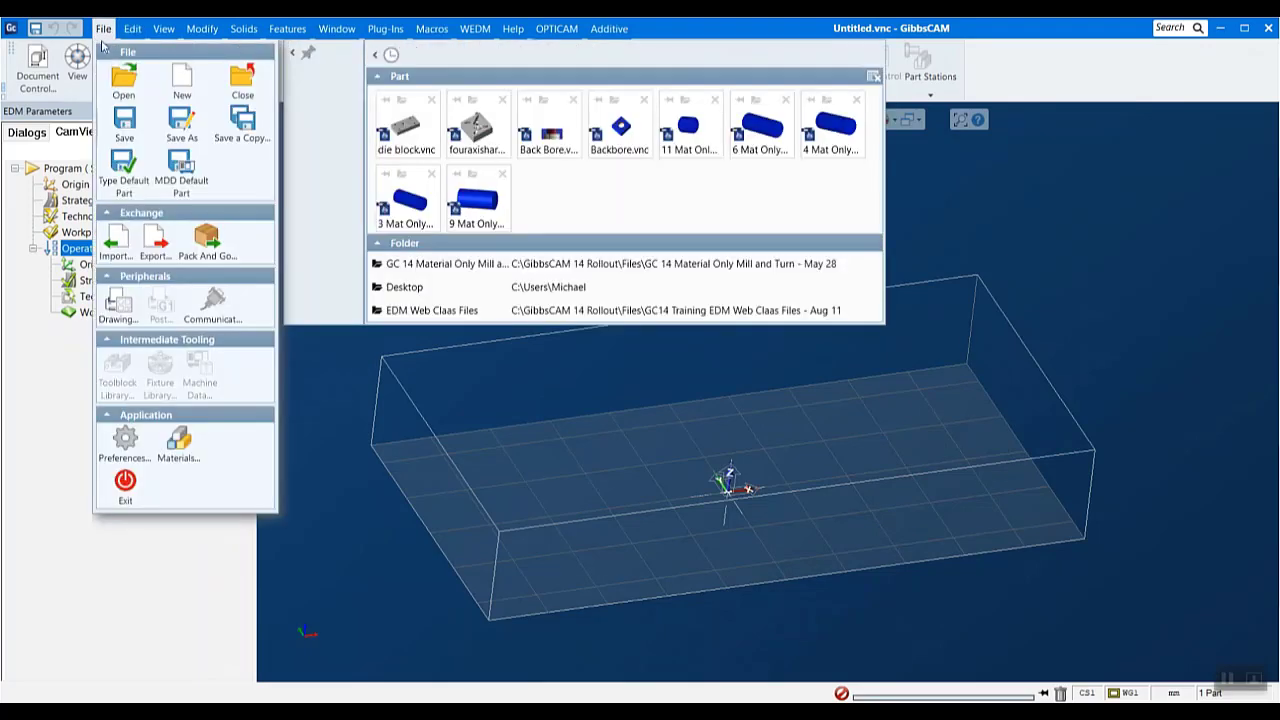
click(118, 245)
click(285, 146)
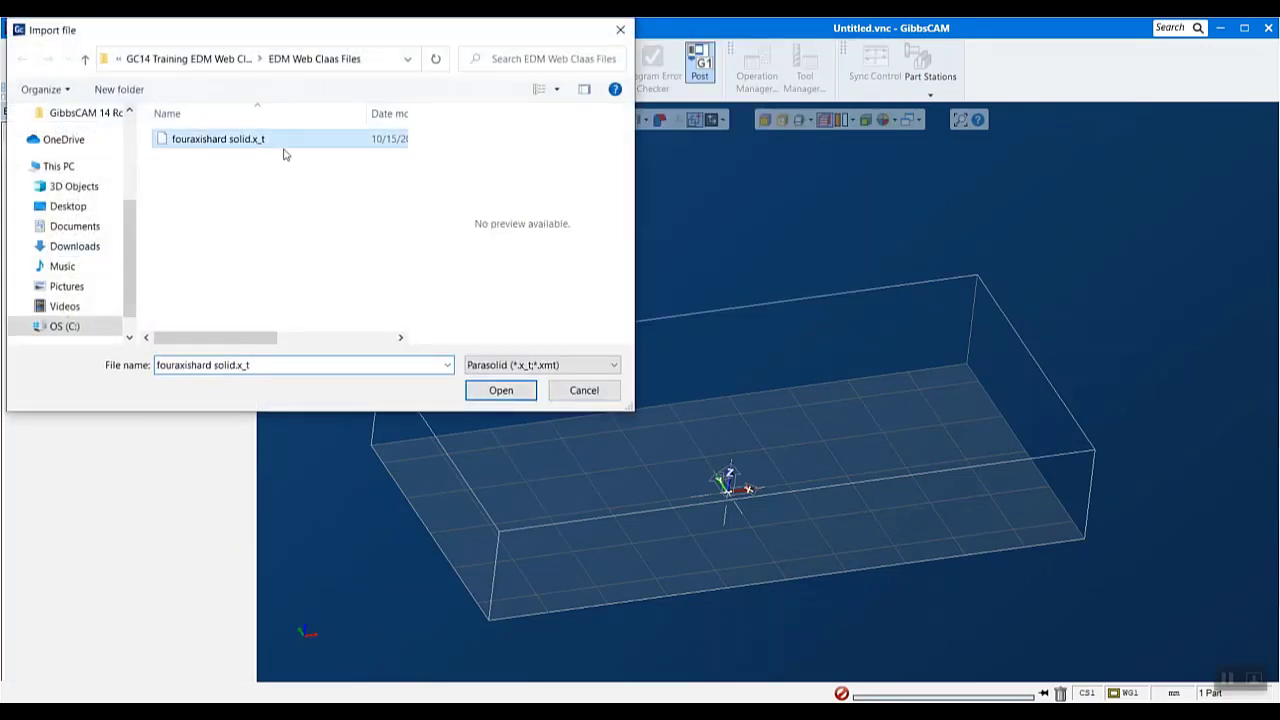
click(491, 396)
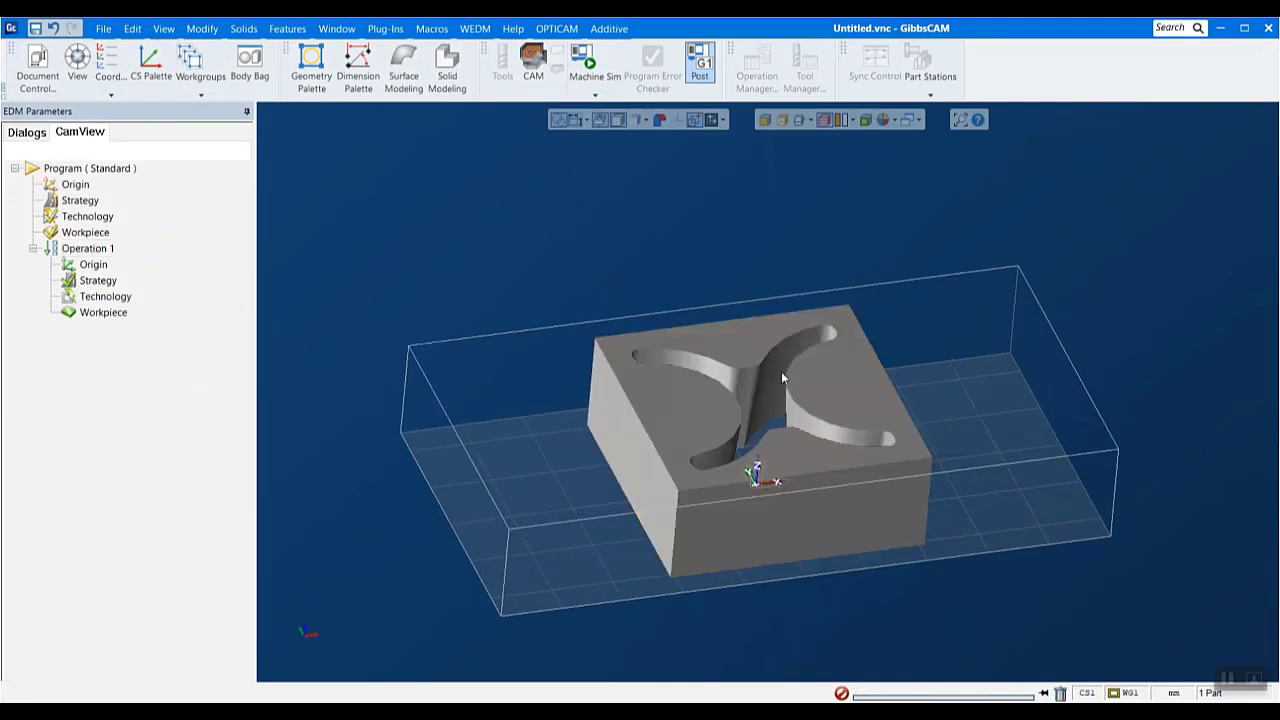
- Set the imported body's chord height to 0.01 and apply it to refine the displayed surface
right_click(848, 387)
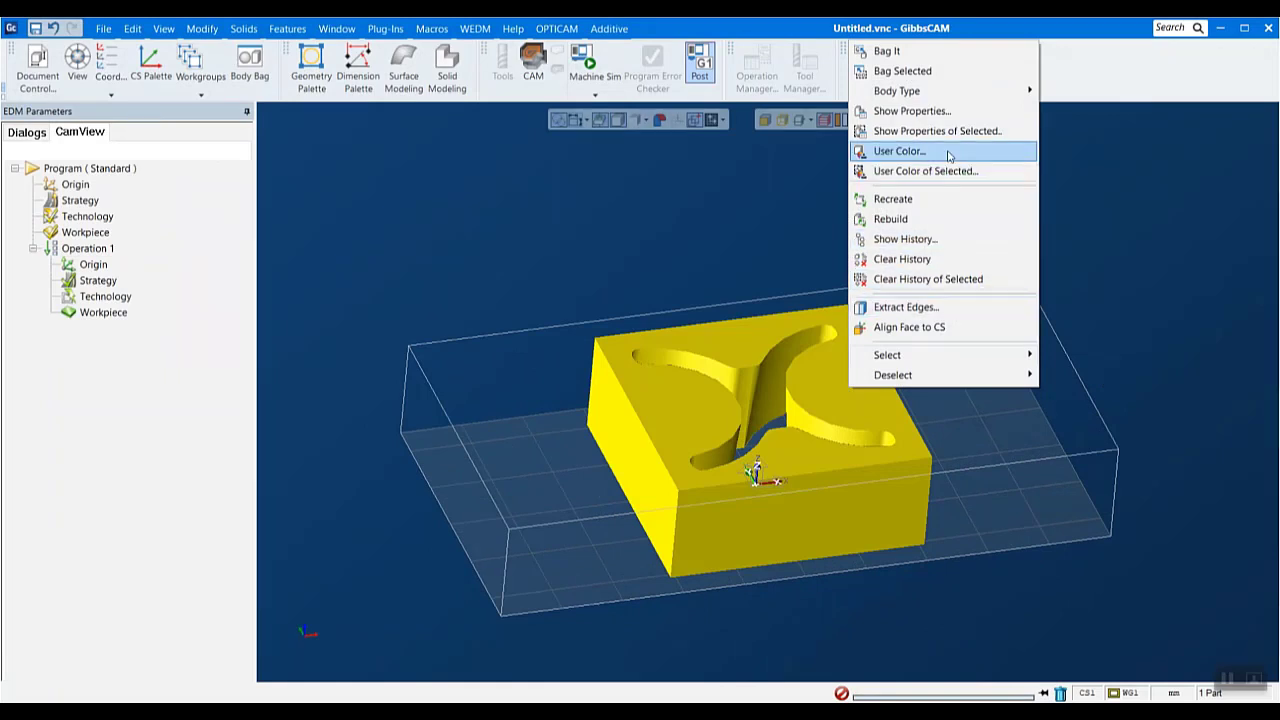
click(930, 111)
click(715, 479)
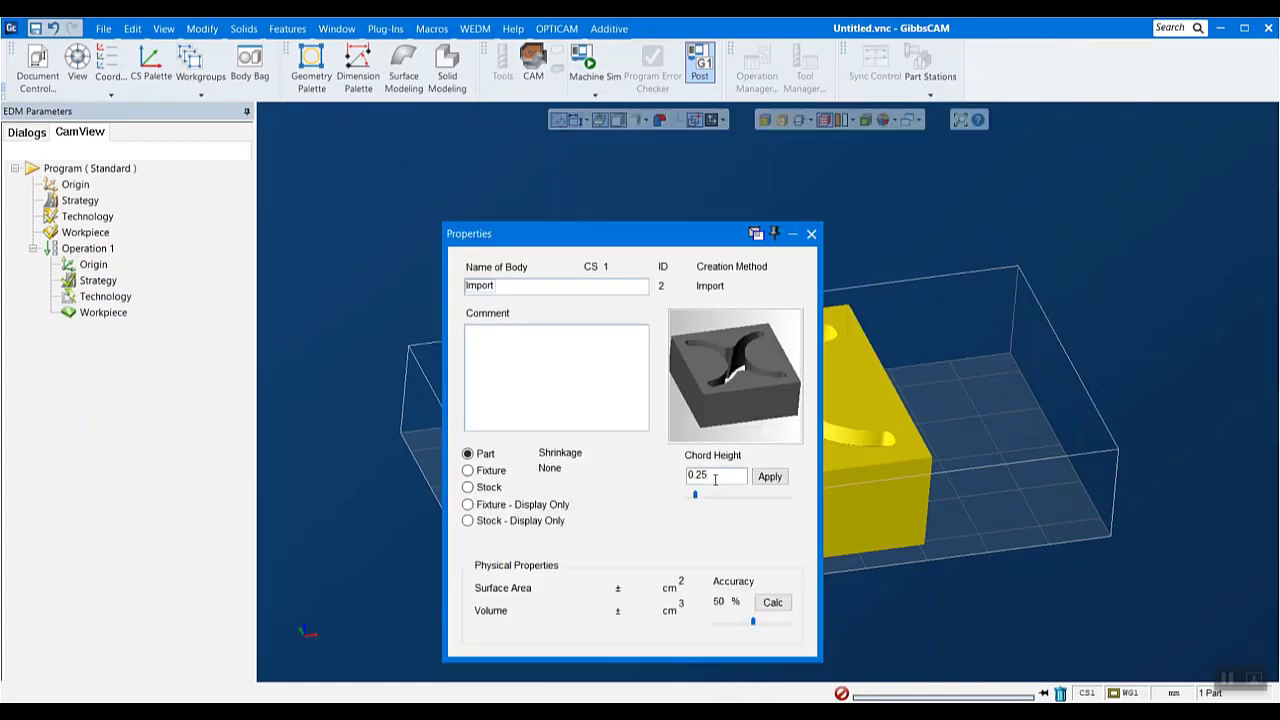
key(BackSpace)
key(BackSpace)
text(01)
click(768, 477)
click(811, 234)
middle_drag(845, 392, 810, 440)
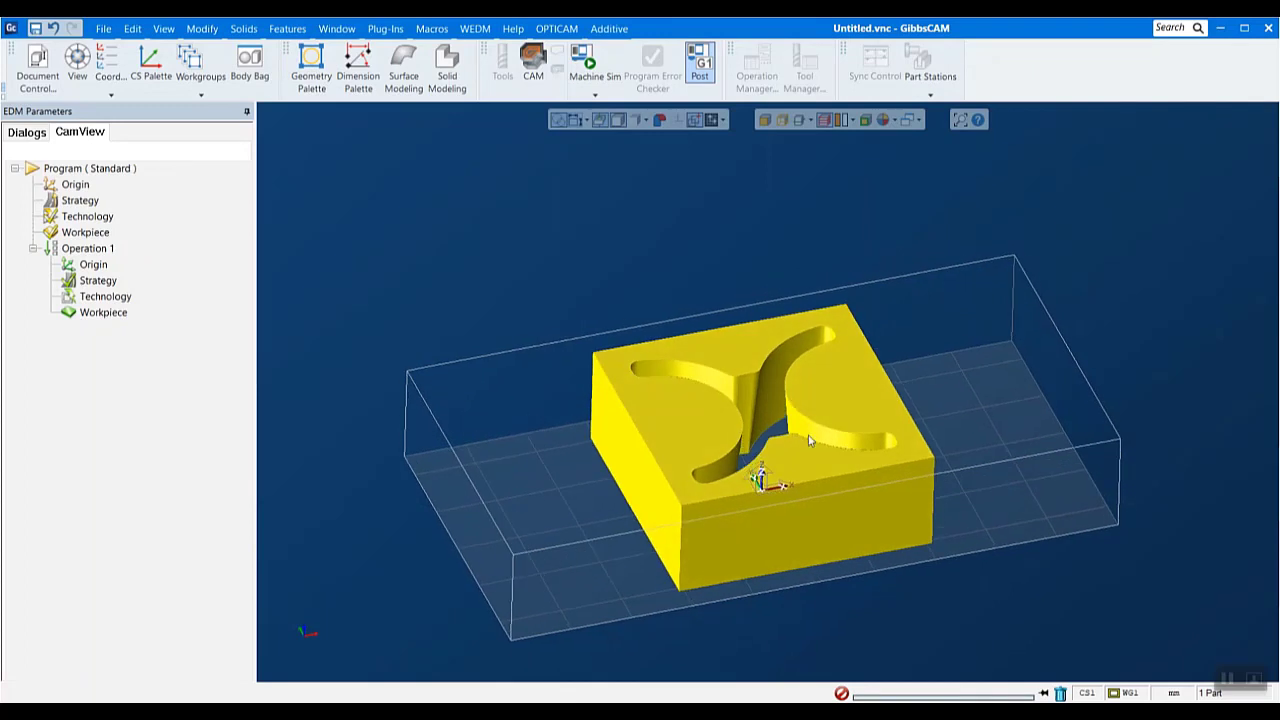
click(991, 427)
- Fit the oversized workspace stock box to the extents of the imported solid
click(202, 28)
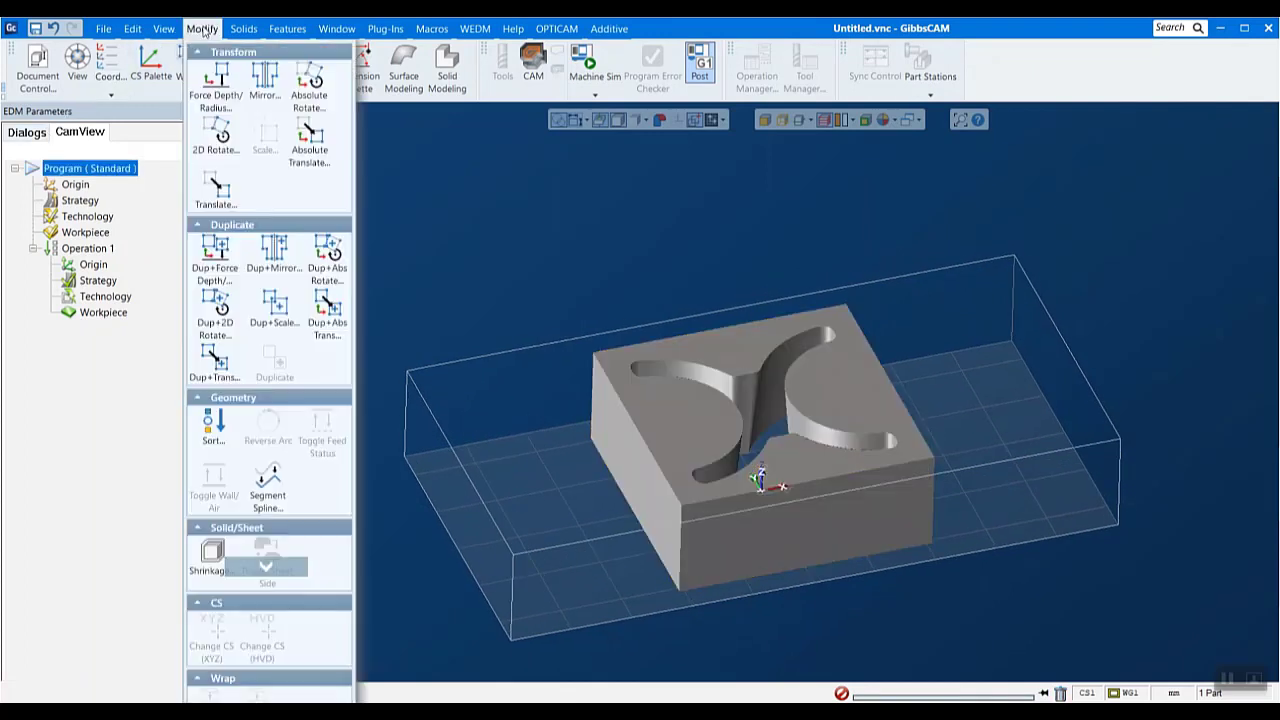
click(249, 562)
click(221, 668)
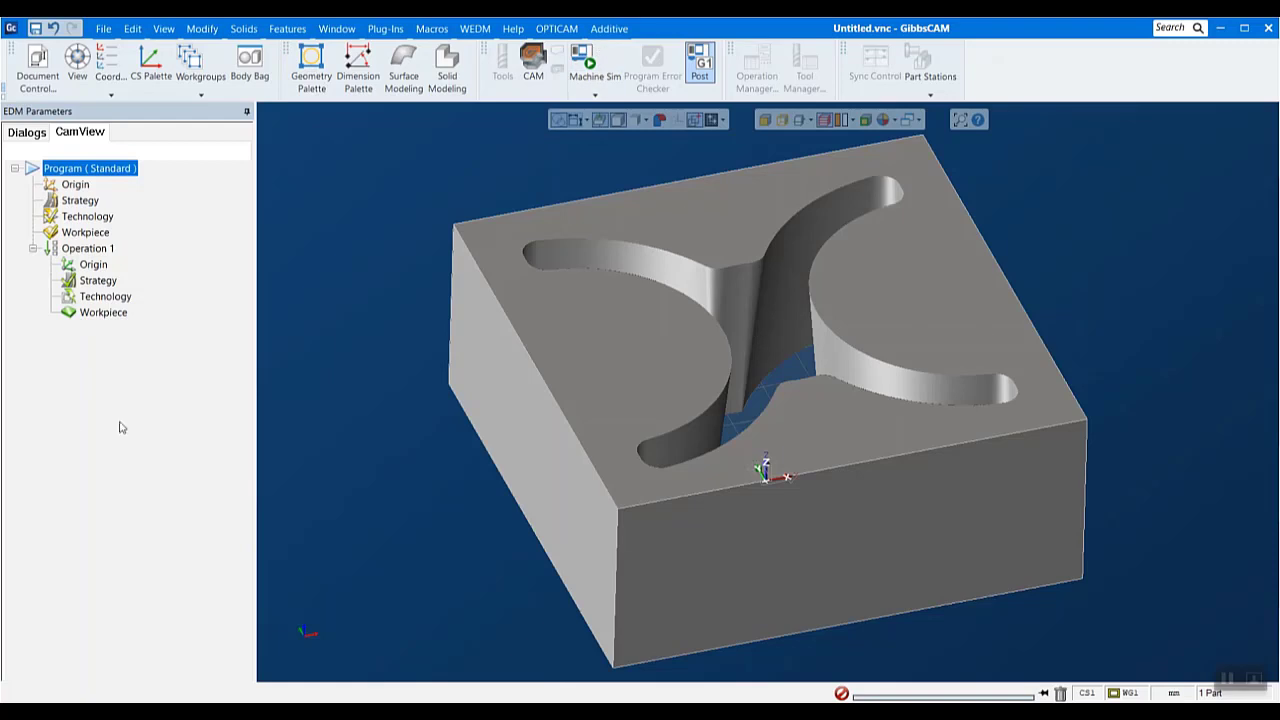
- Create a feature from the tapered inner wall faces of the opening, using manual feature recognition with automatic connection
click(305, 625)
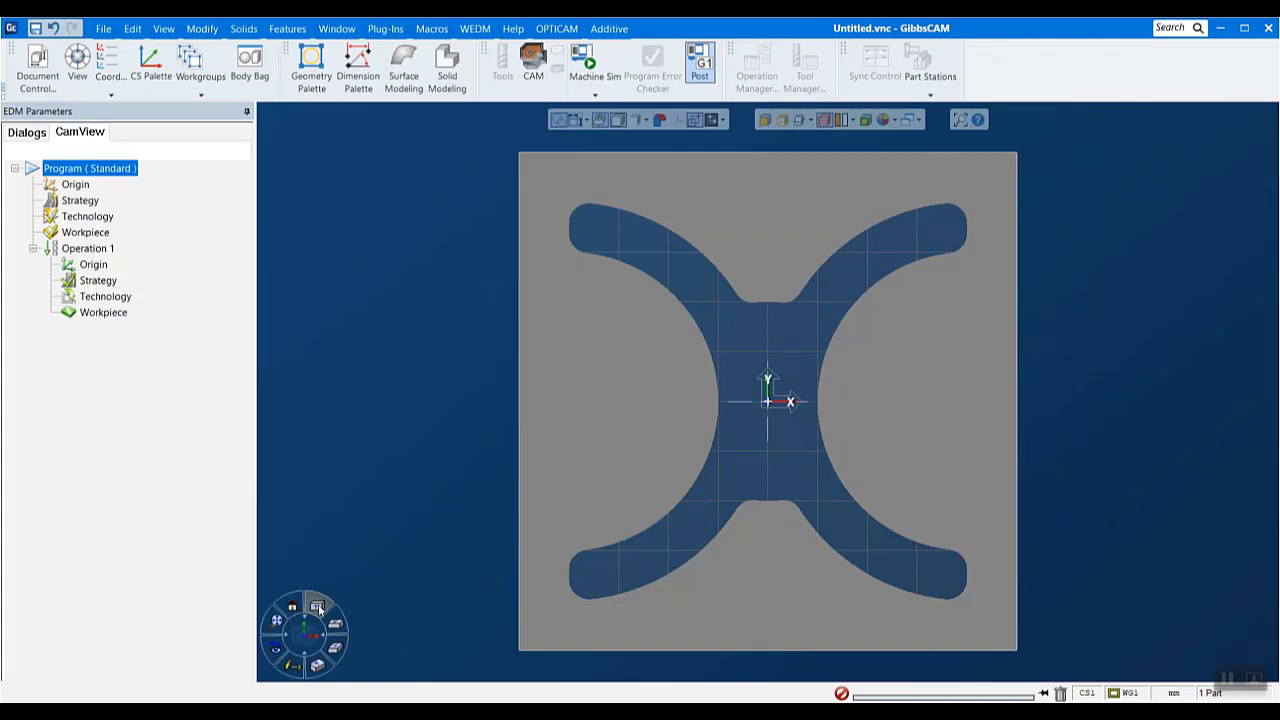
click(318, 604)
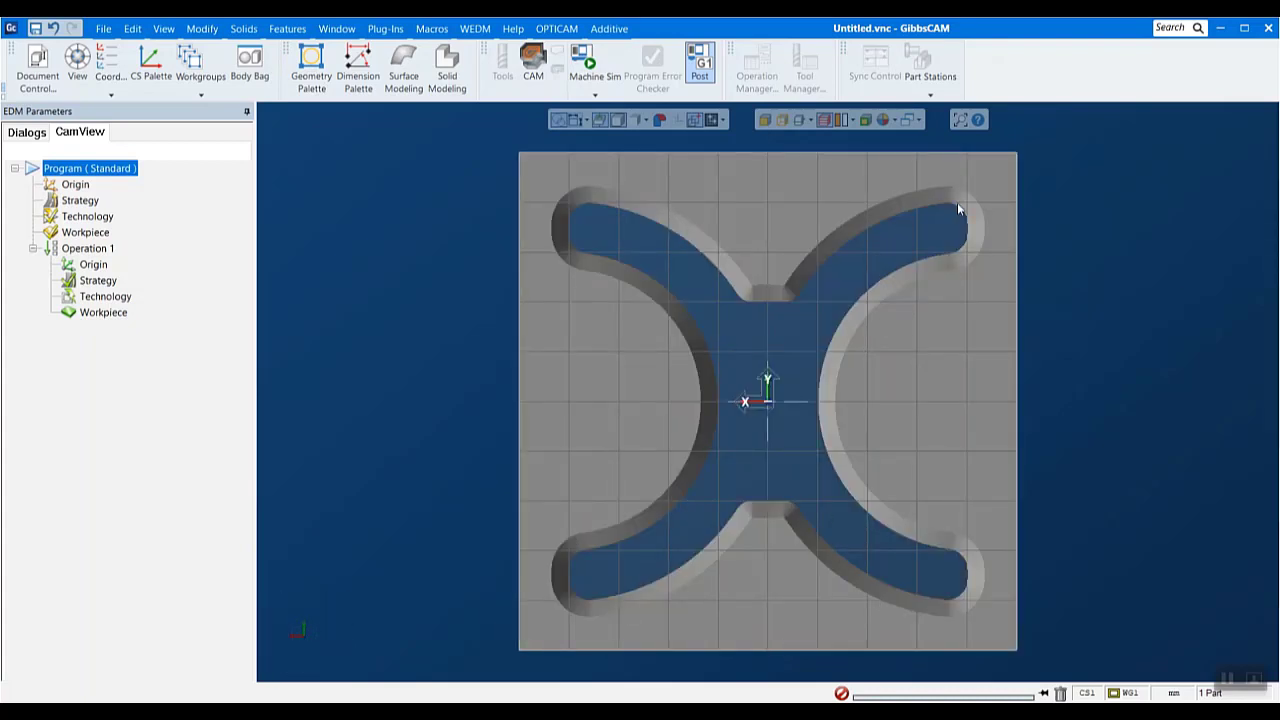
click(305, 625)
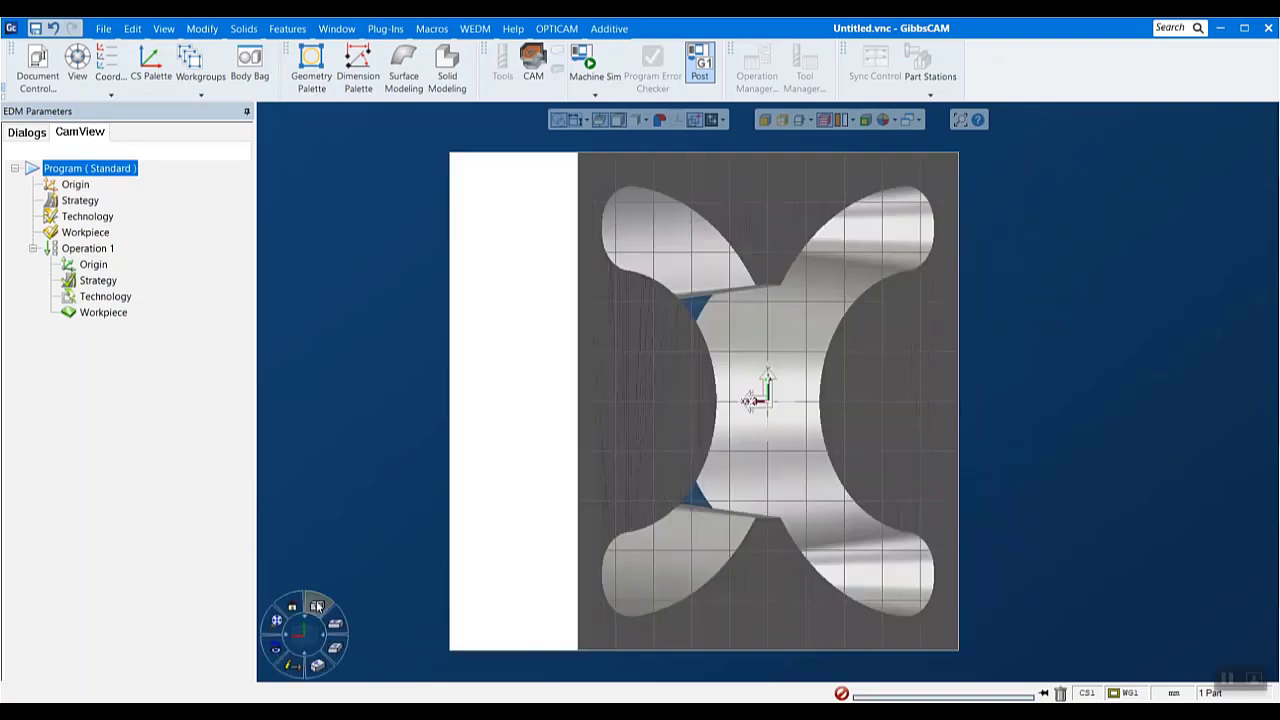
middle_drag(928, 560, 989, 284)
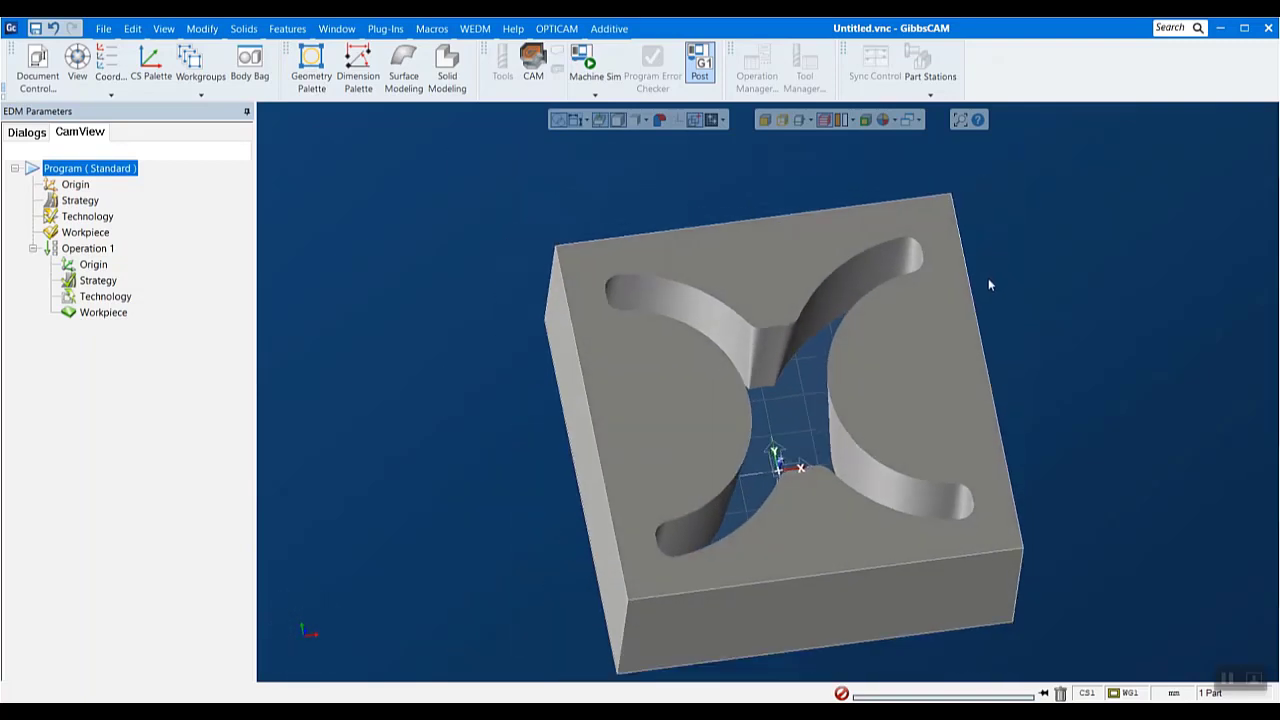
click(580, 29)
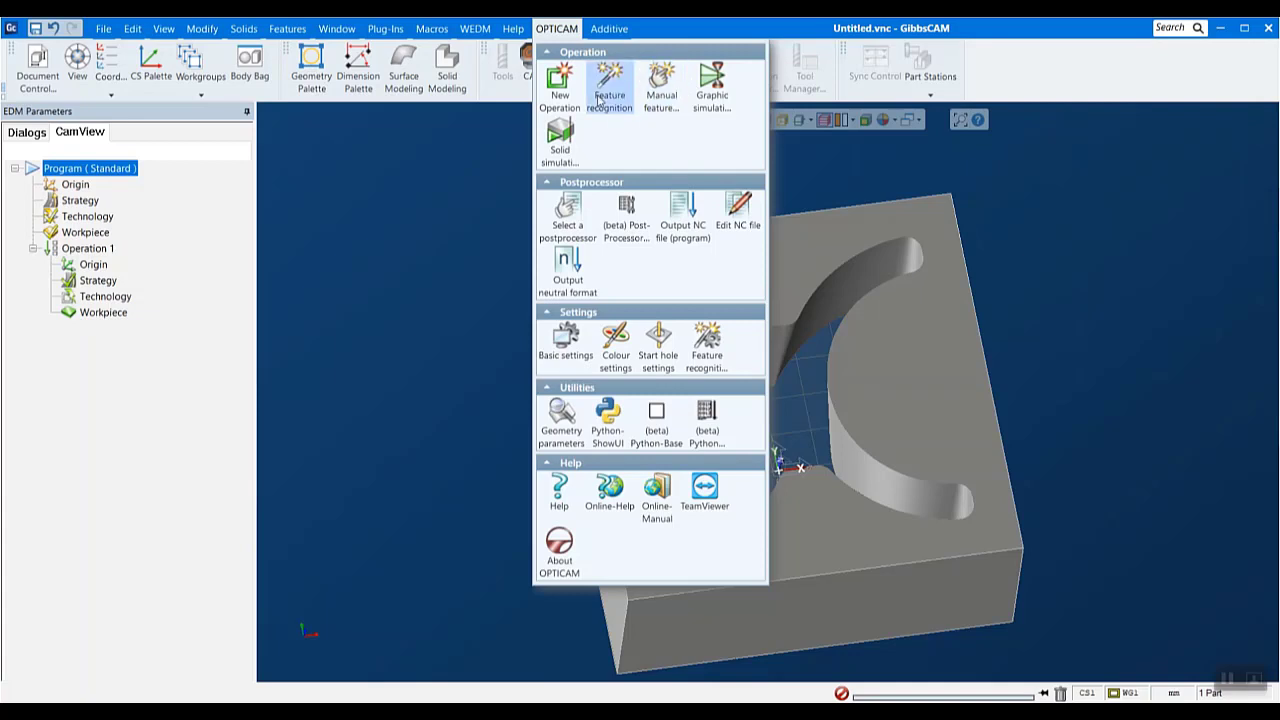
click(661, 88)
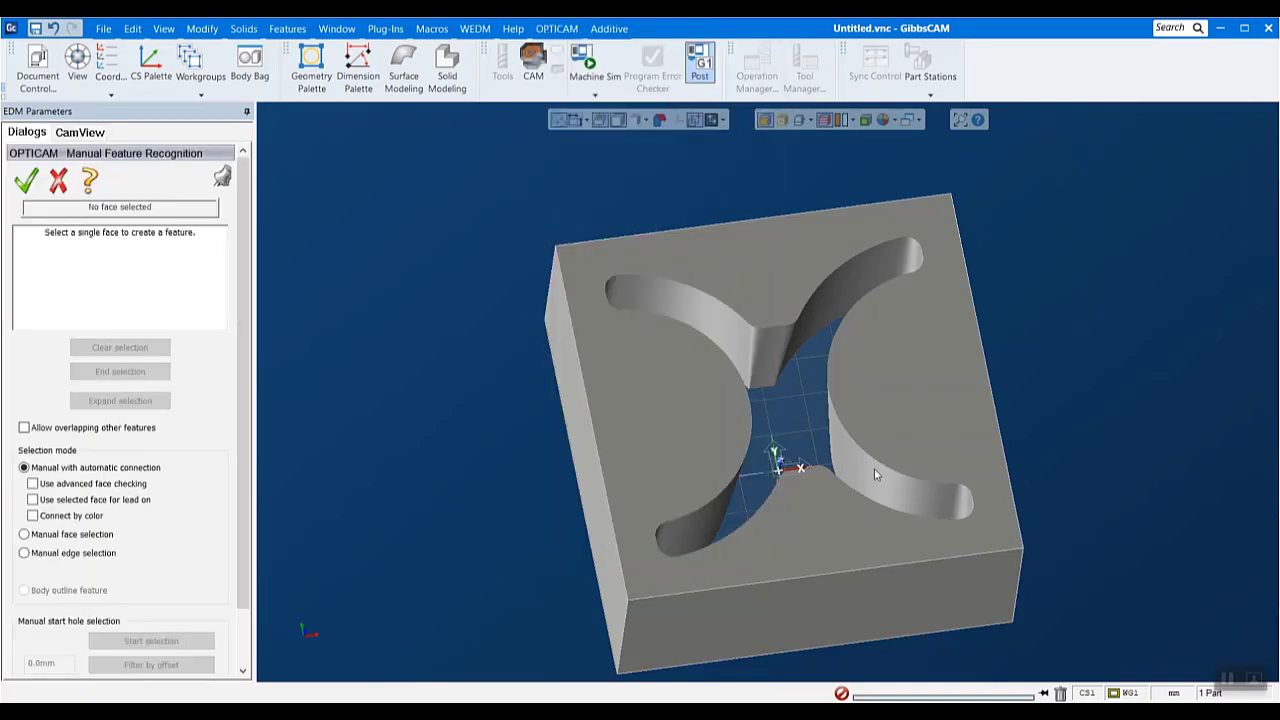
middle_drag(874, 468, 851, 382)
scroll(790, 371, up, 2)
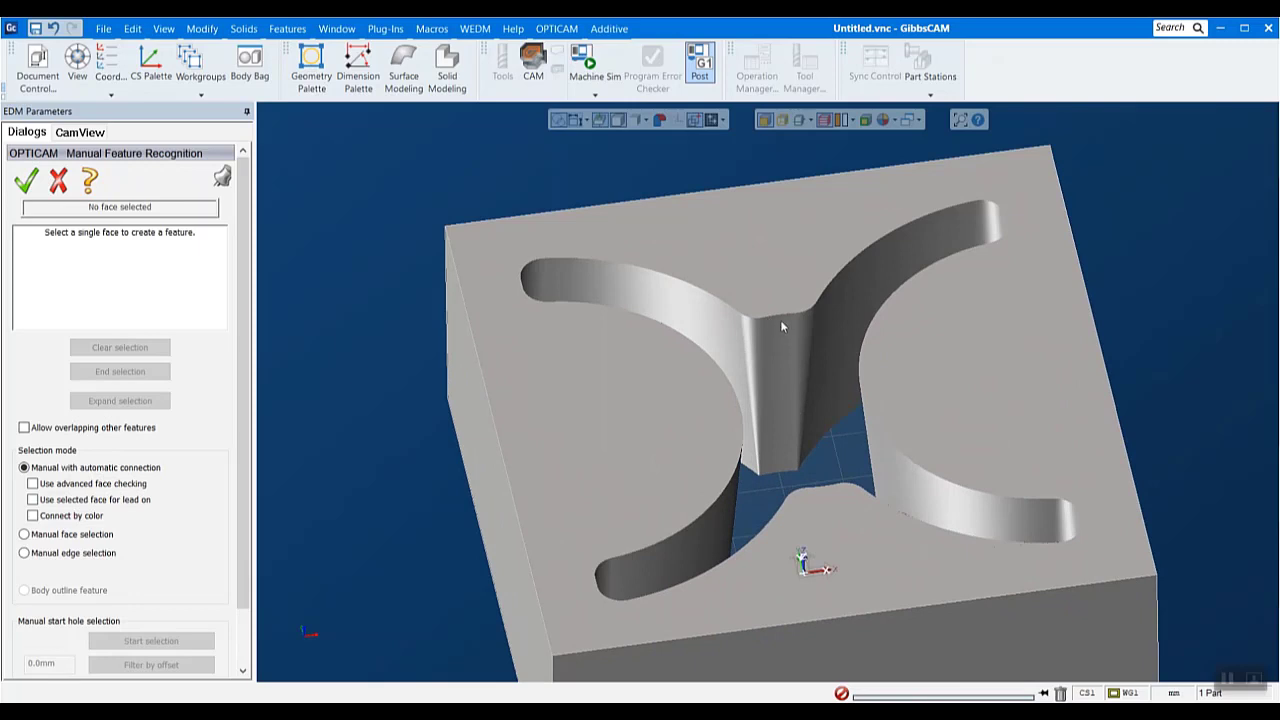
click(781, 322)
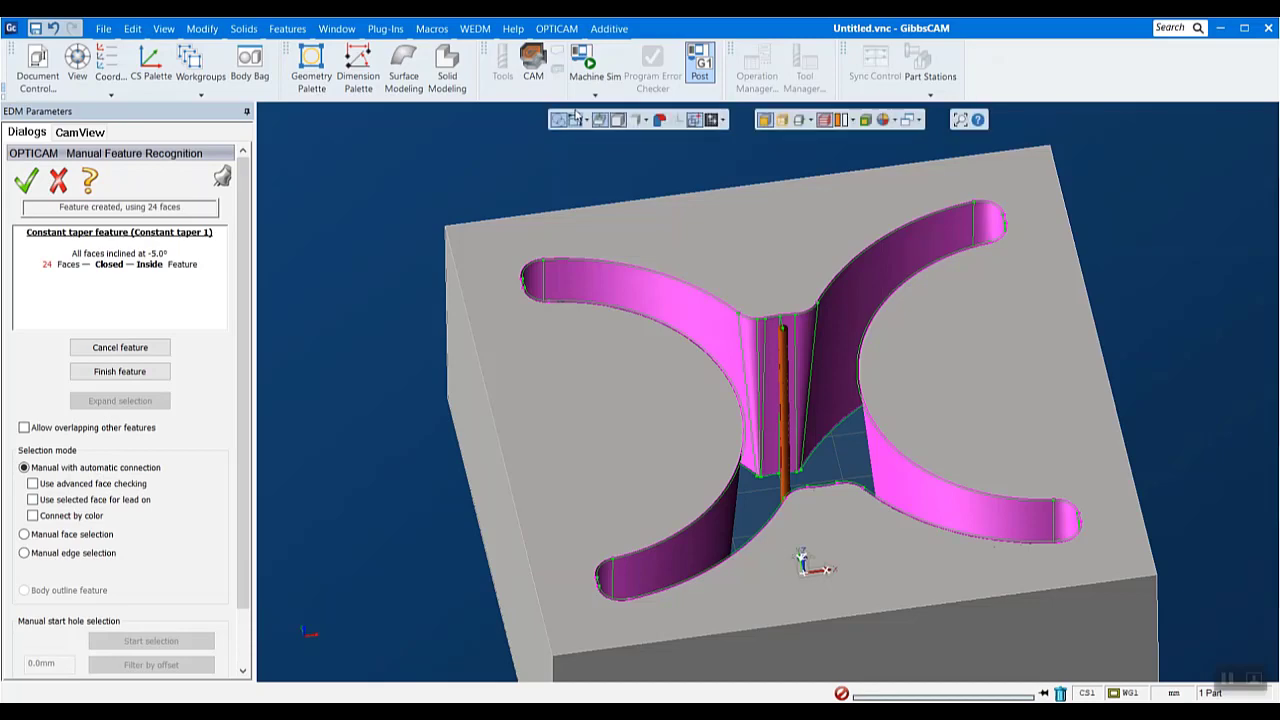
middle_drag(831, 366, 866, 383)
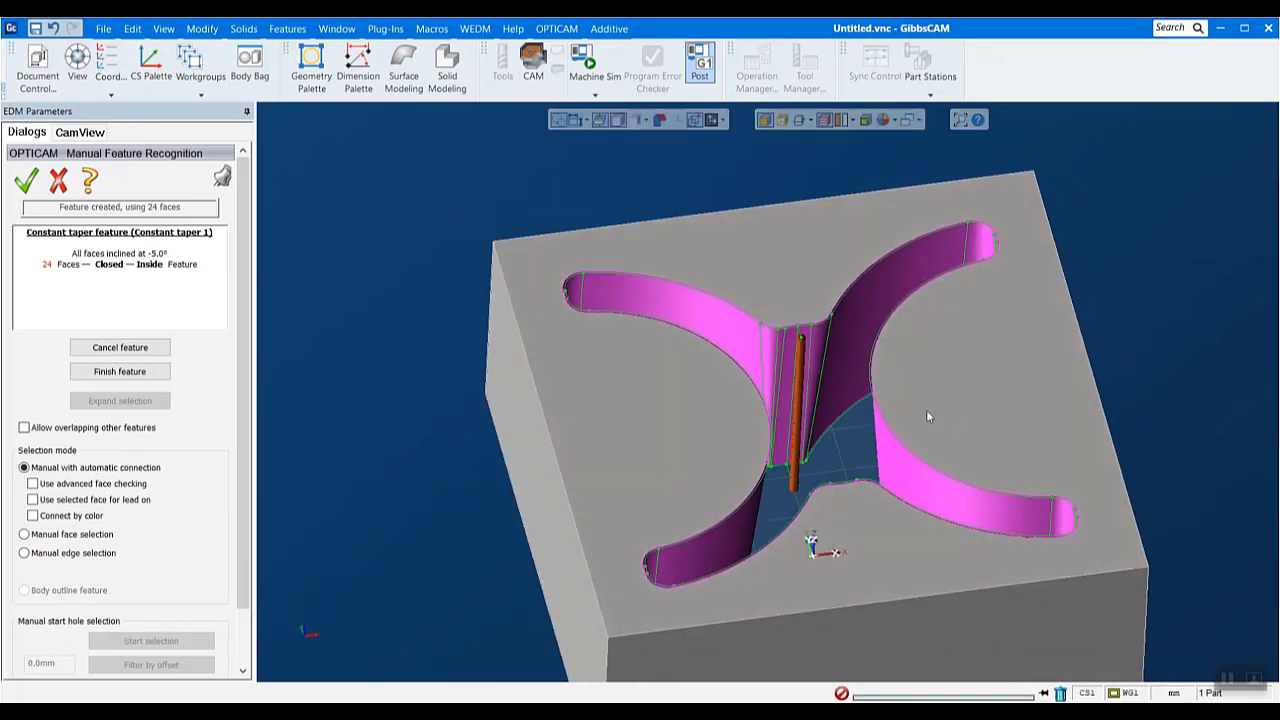
click(25, 186)
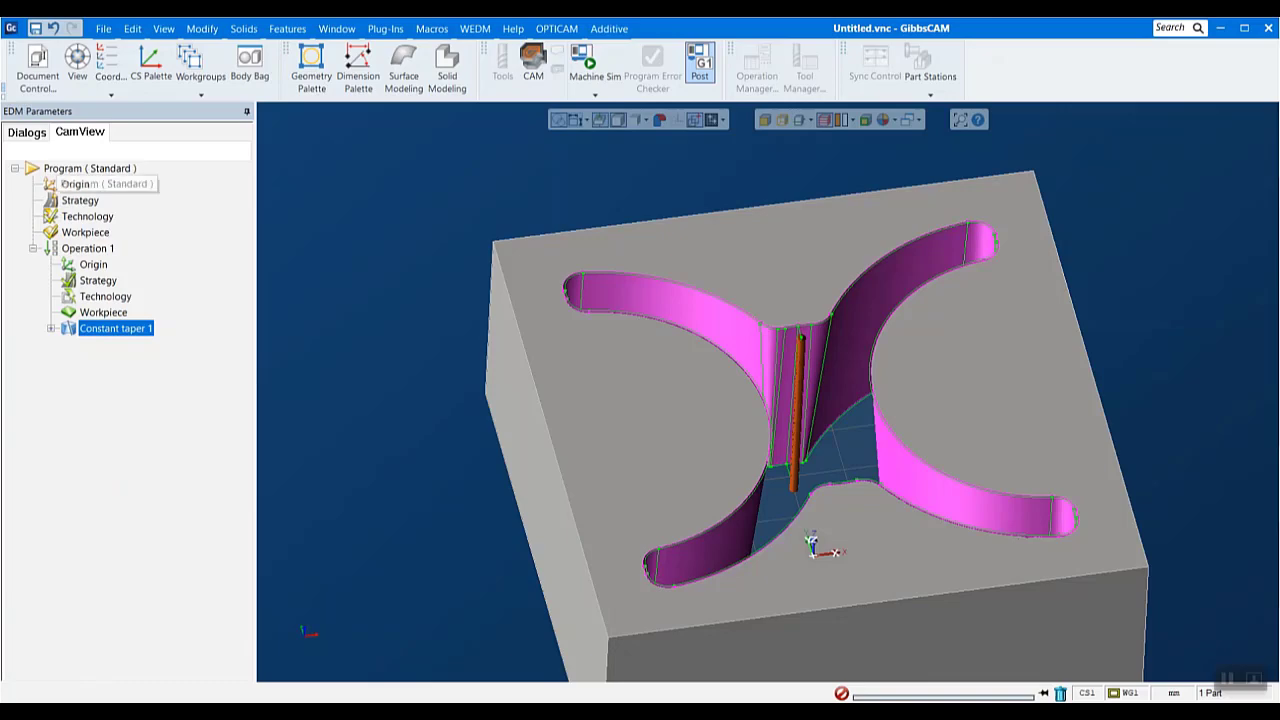
- Examine the Constant taper 1 feature and its start hole from different angles on the solid
middle_drag(689, 242, 728, 398)
scroll(1228, 523, down, 3)
middle_drag(1230, 530, 1154, 469)
scroll(1154, 469, down, 2)
drag(730, 296, 1265, 678)
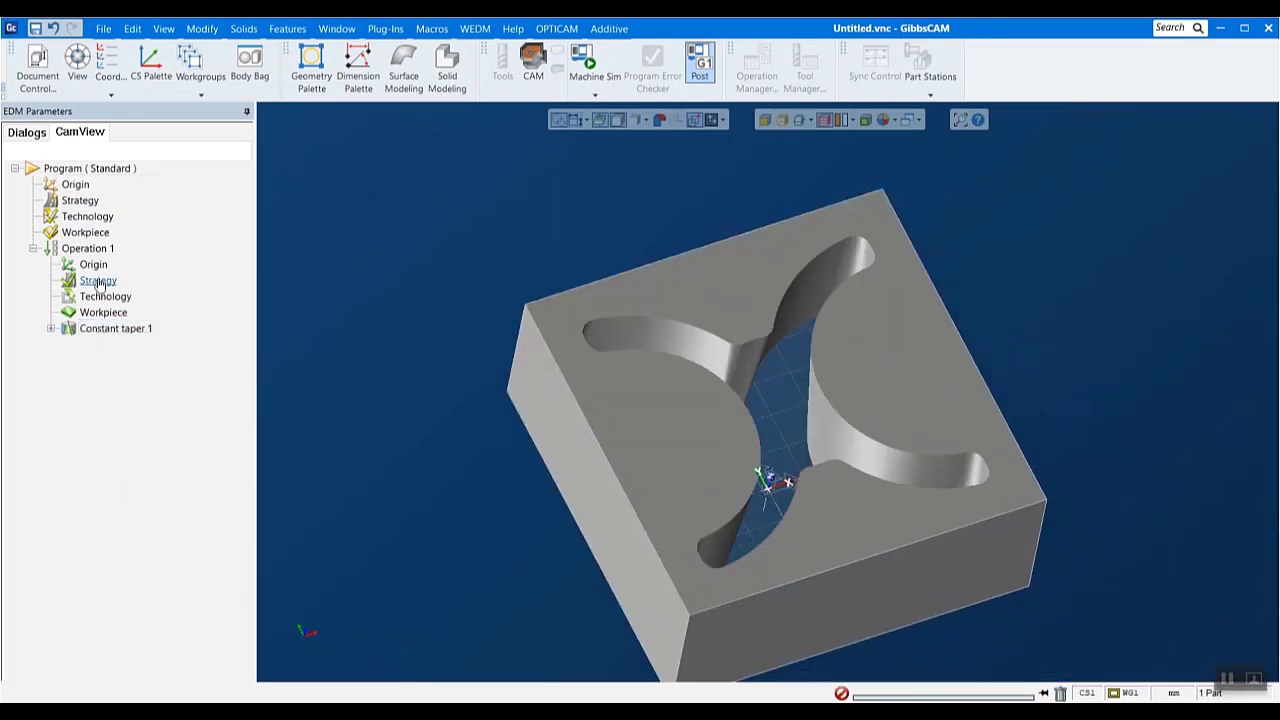
click(114, 328)
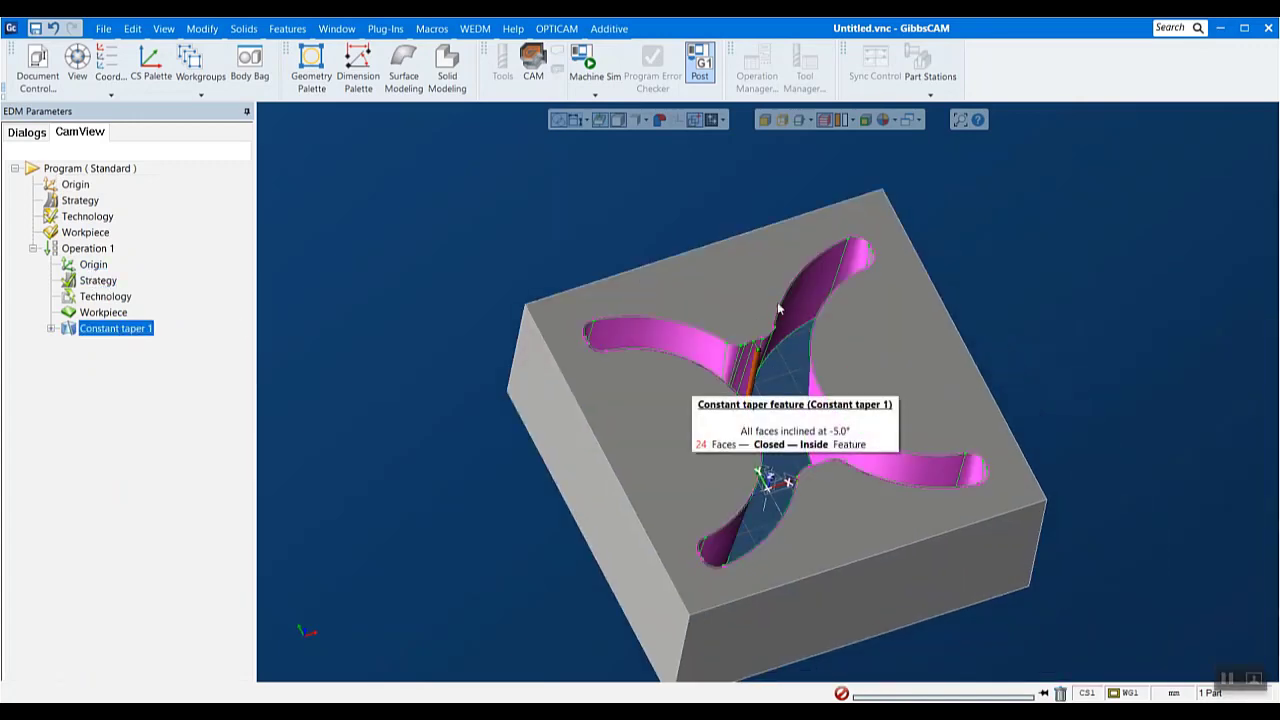
scroll(816, 341, up, 2)
middle_drag(874, 391, 755, 514)
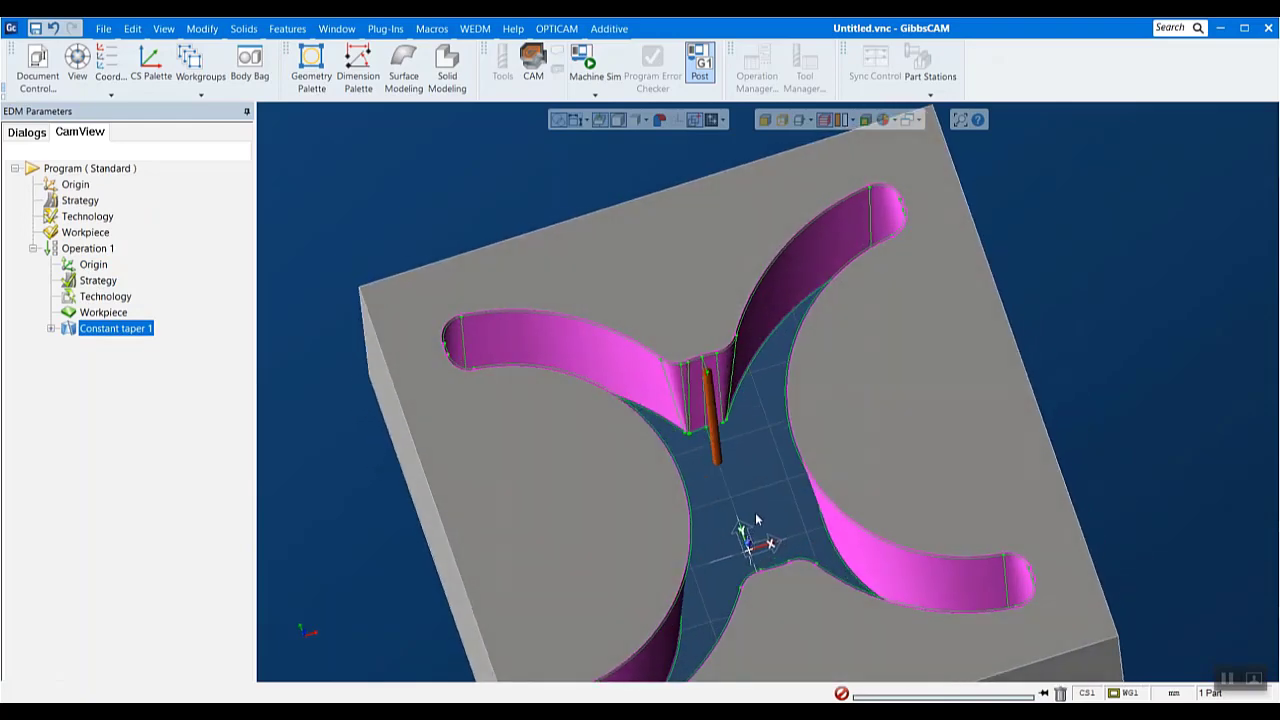
- Run the graphic simulation of Operation 1 at increased speed, watch the wire path from several angles, and close it
right_click(86, 248)
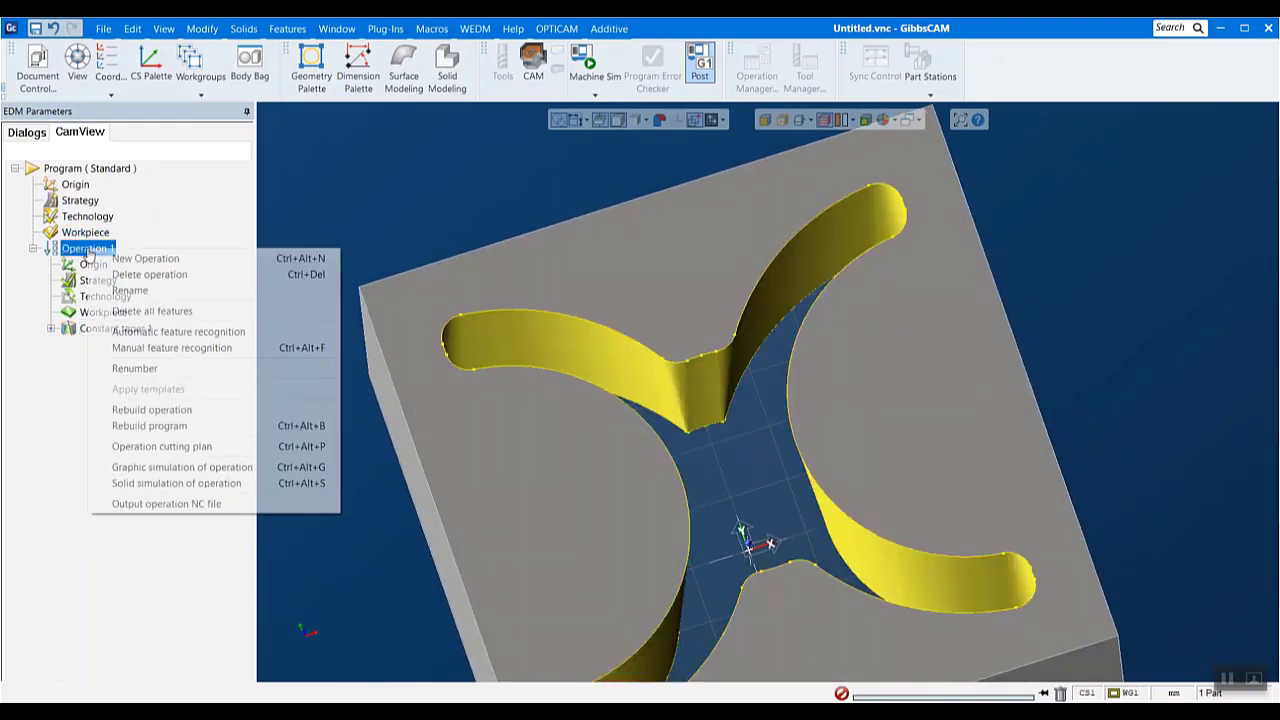
click(150, 468)
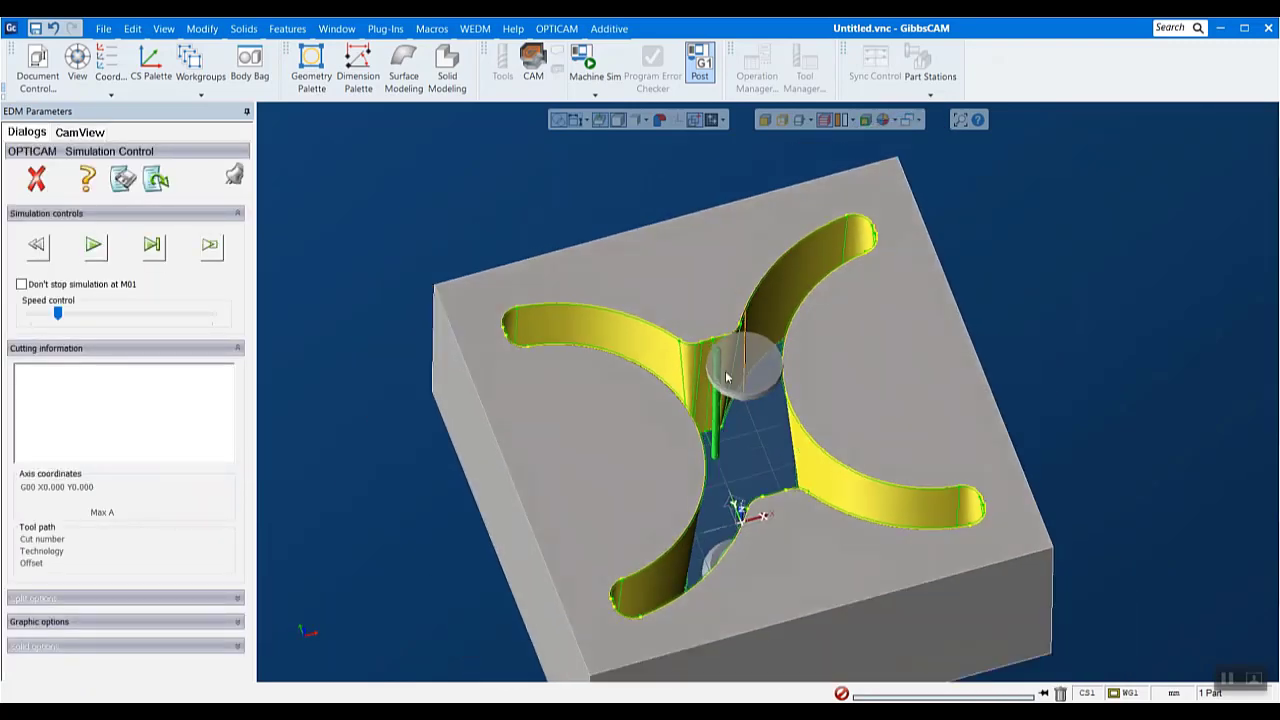
click(96, 250)
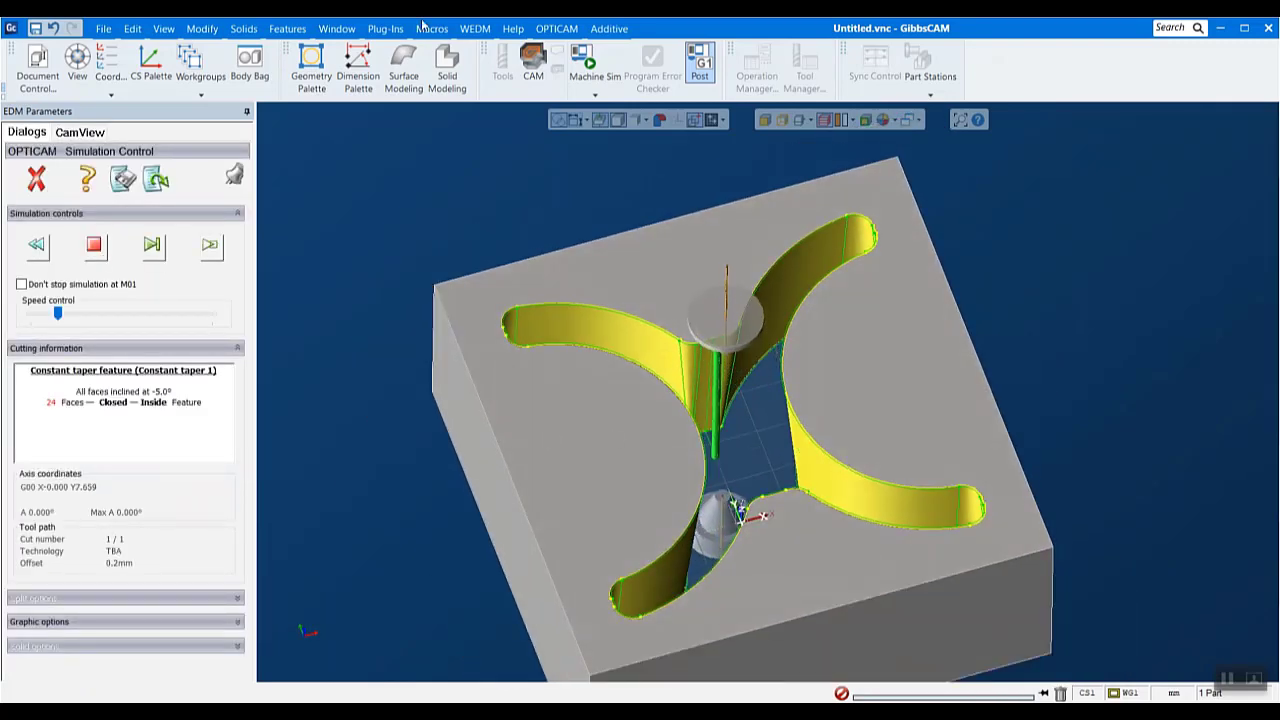
click(88, 313)
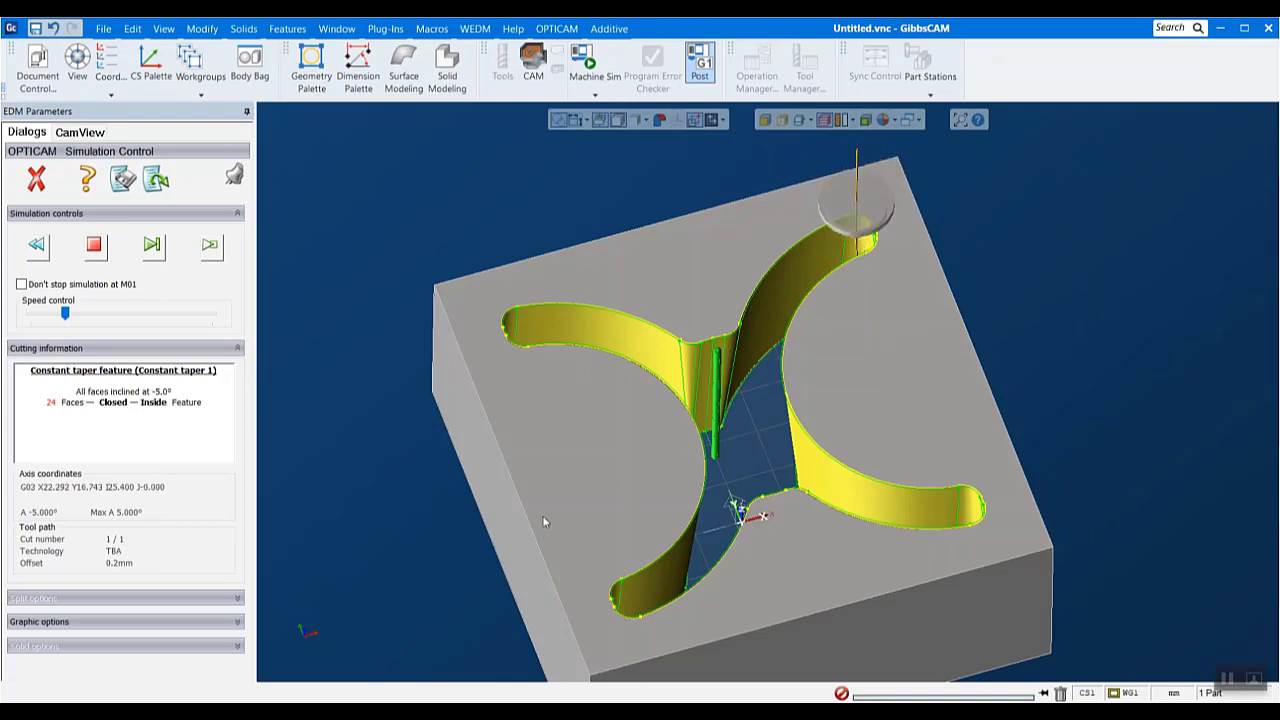
middle_drag(543, 519, 705, 588)
drag(65, 313, 83, 313)
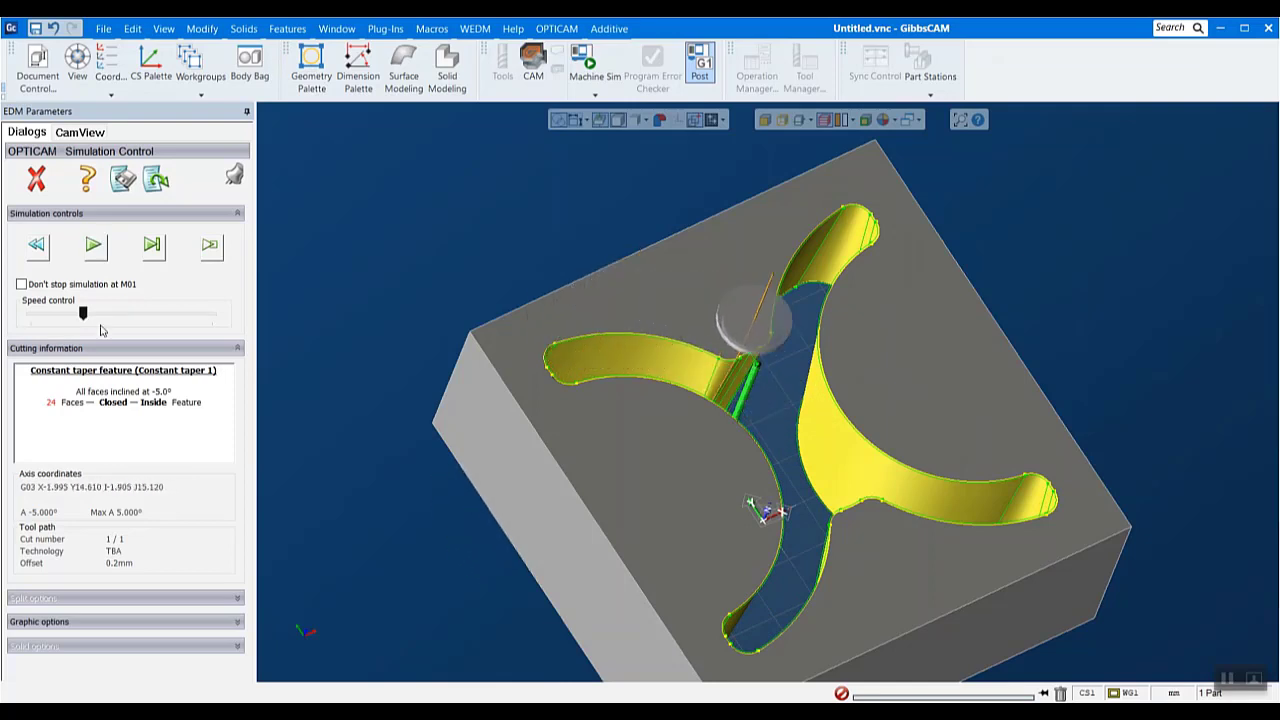
middle_drag(621, 571, 500, 362)
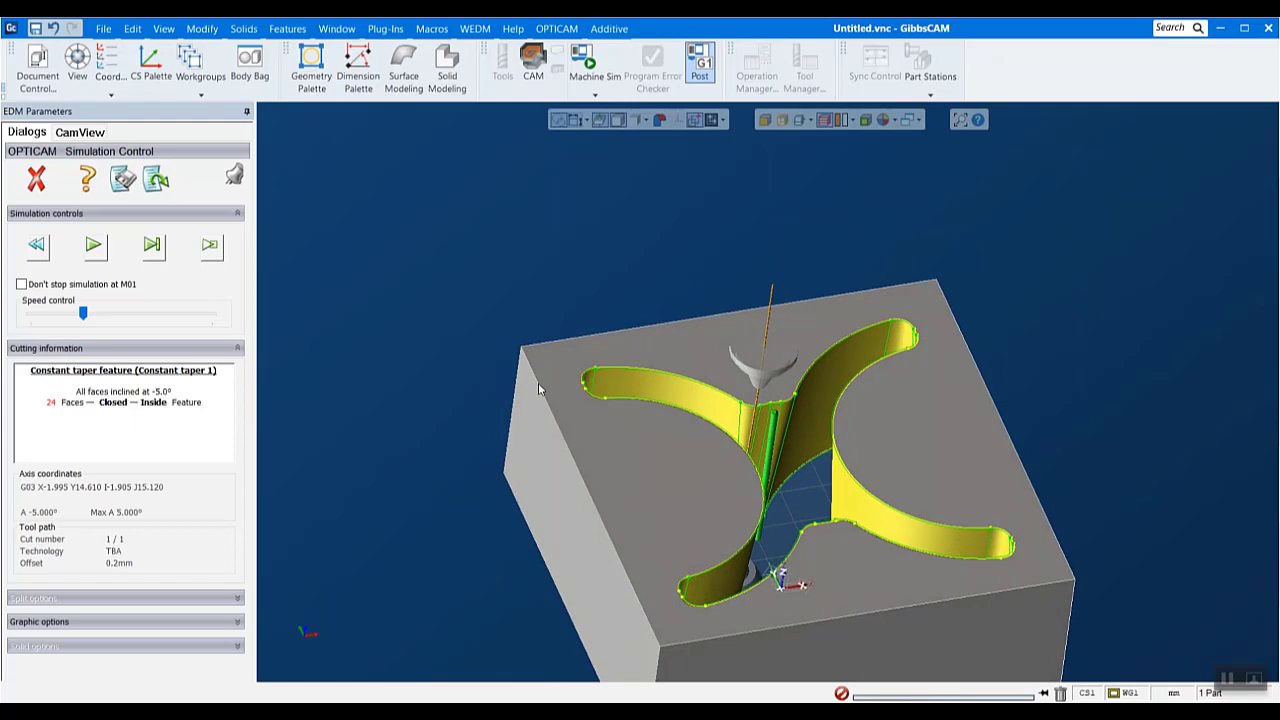
click(93, 246)
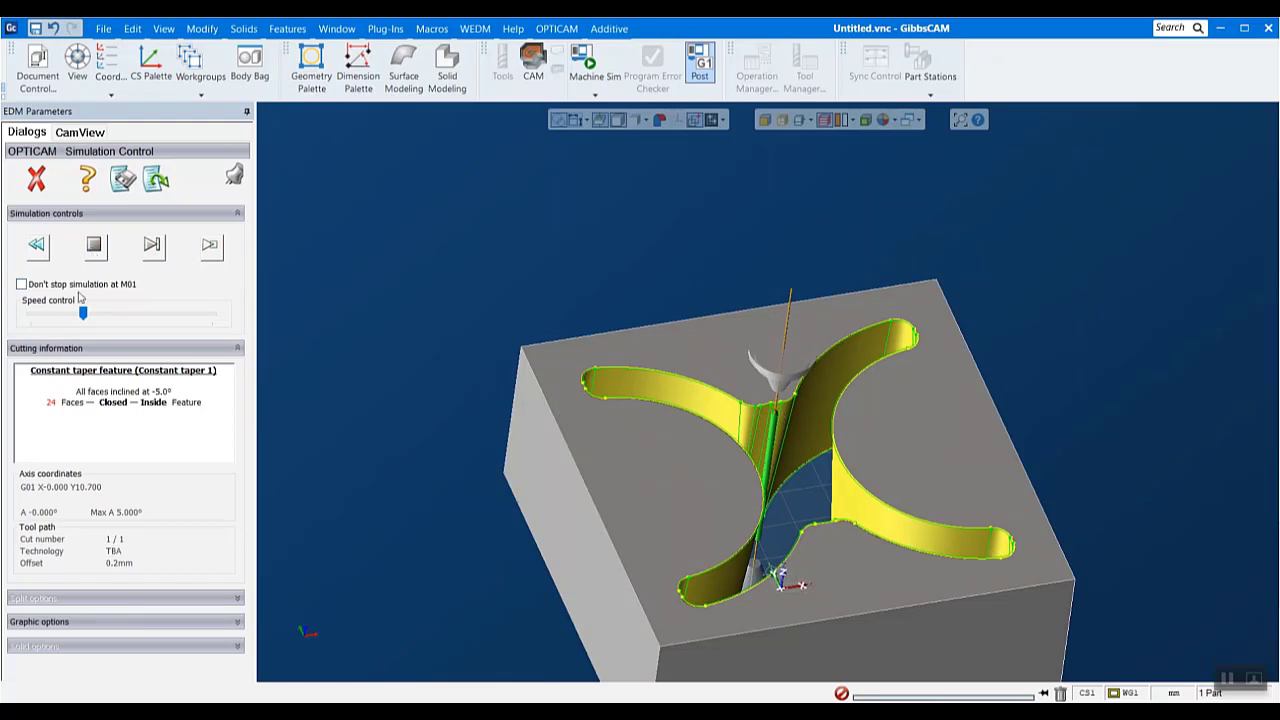
click(33, 178)
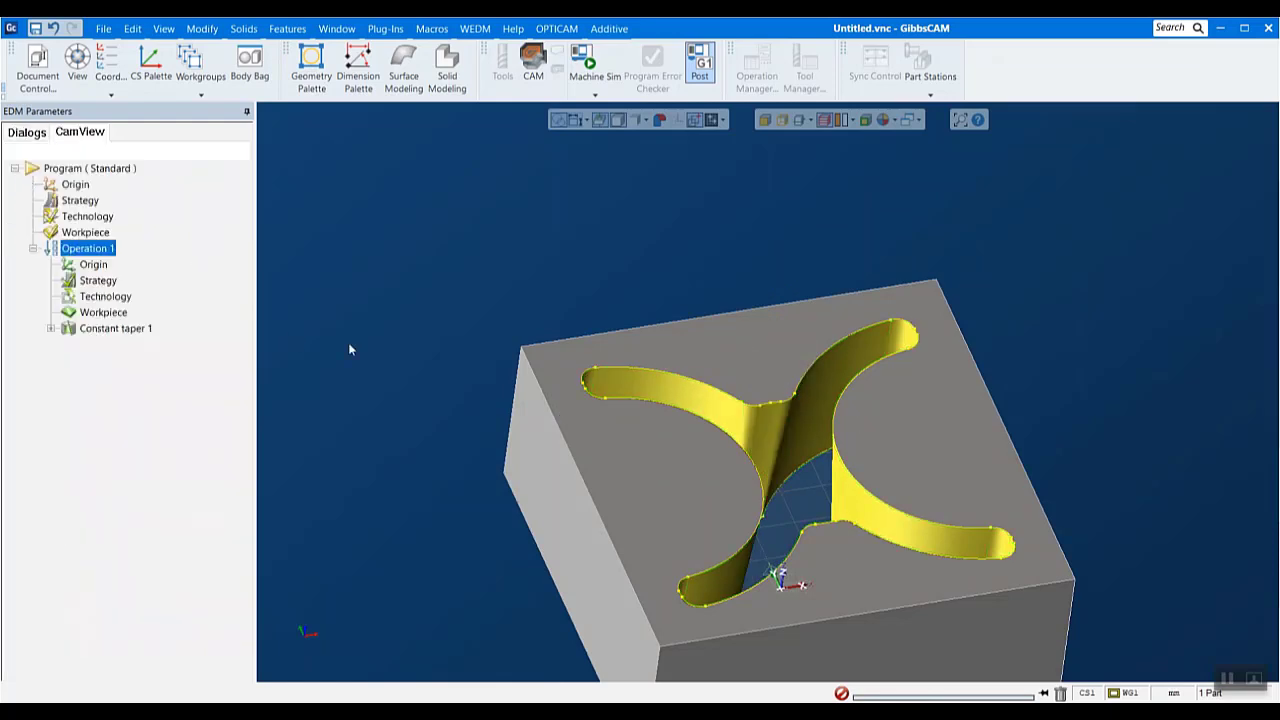
scroll(1222, 519, down, 3)
scroll(1222, 519, up, 5)
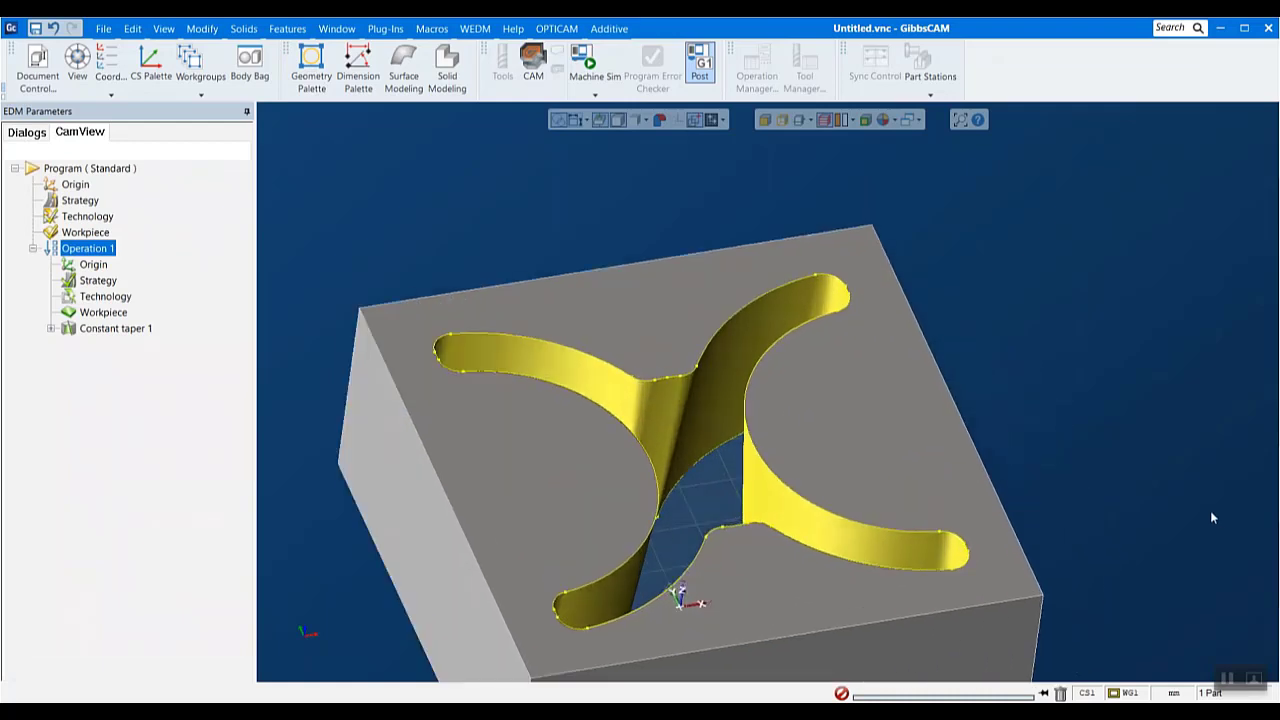
middle_drag(1062, 520, 1034, 466)
scroll(1031, 466, down, 3)
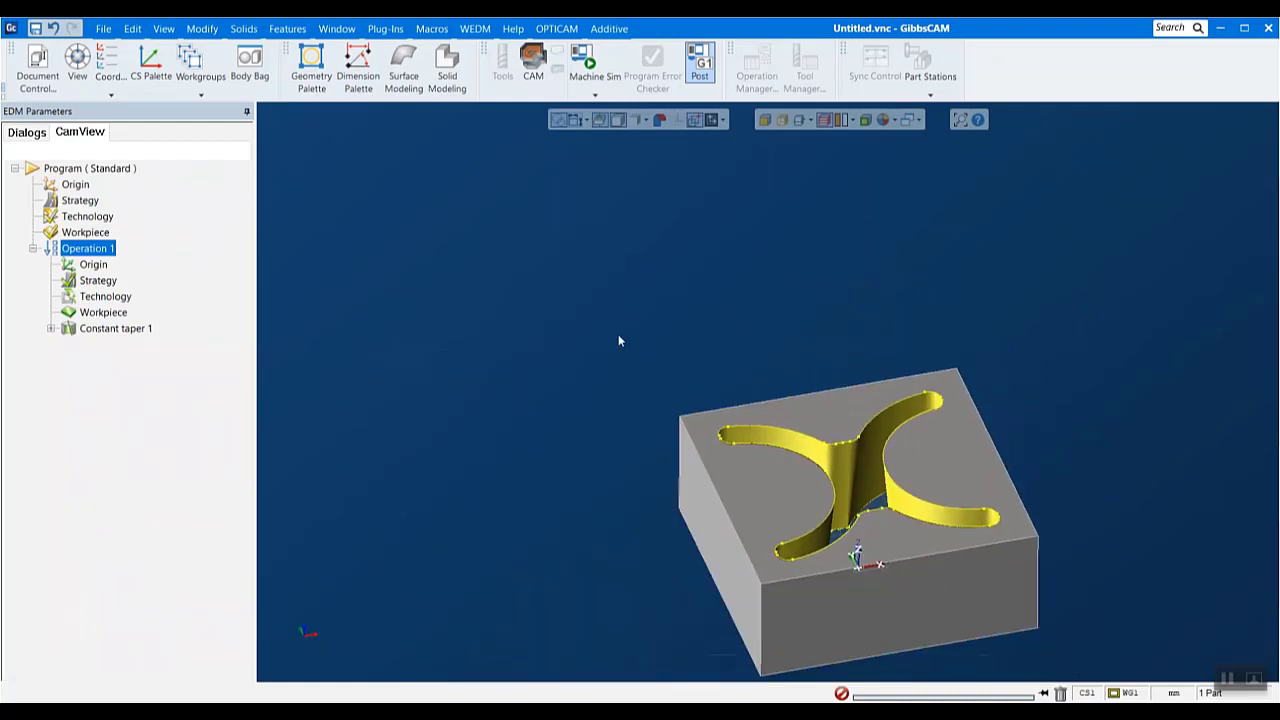
drag(617, 340, 1155, 694)
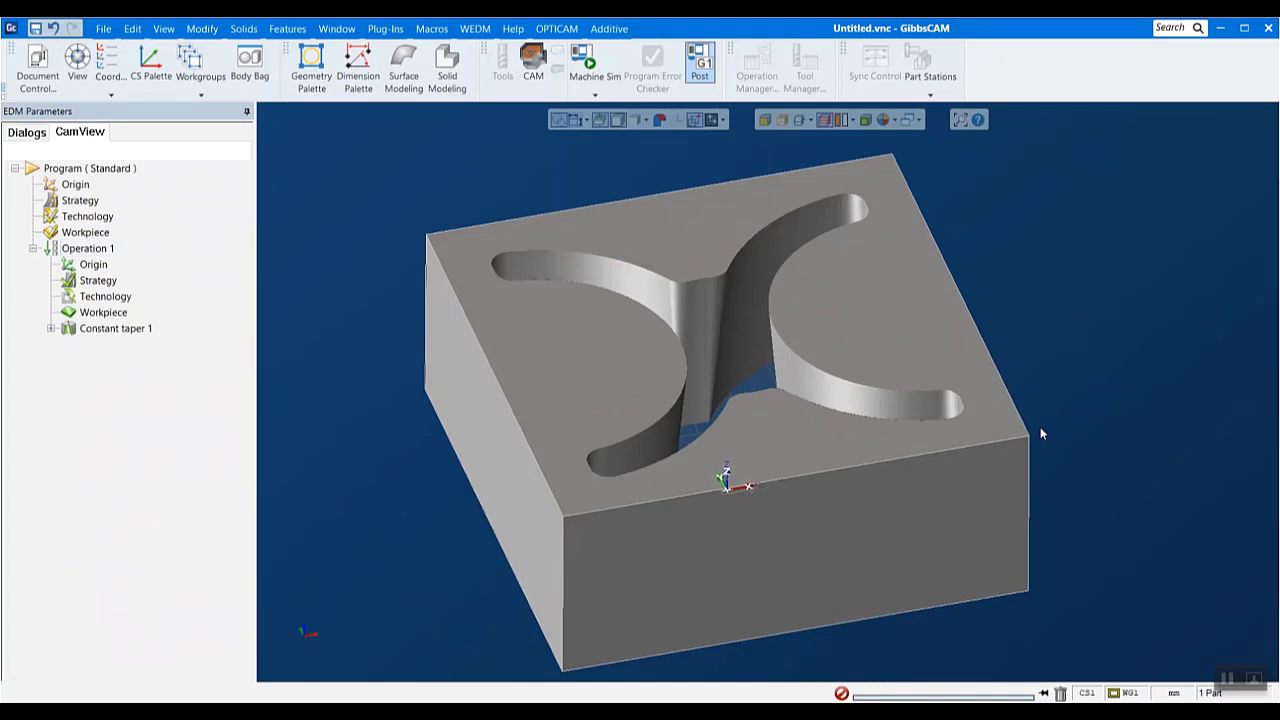
- Load the MITSUBISHI postprocessor for the program and accept the Soft Brass 0.25 mm, Steel, 10.0 mm technology record
click(548, 30)
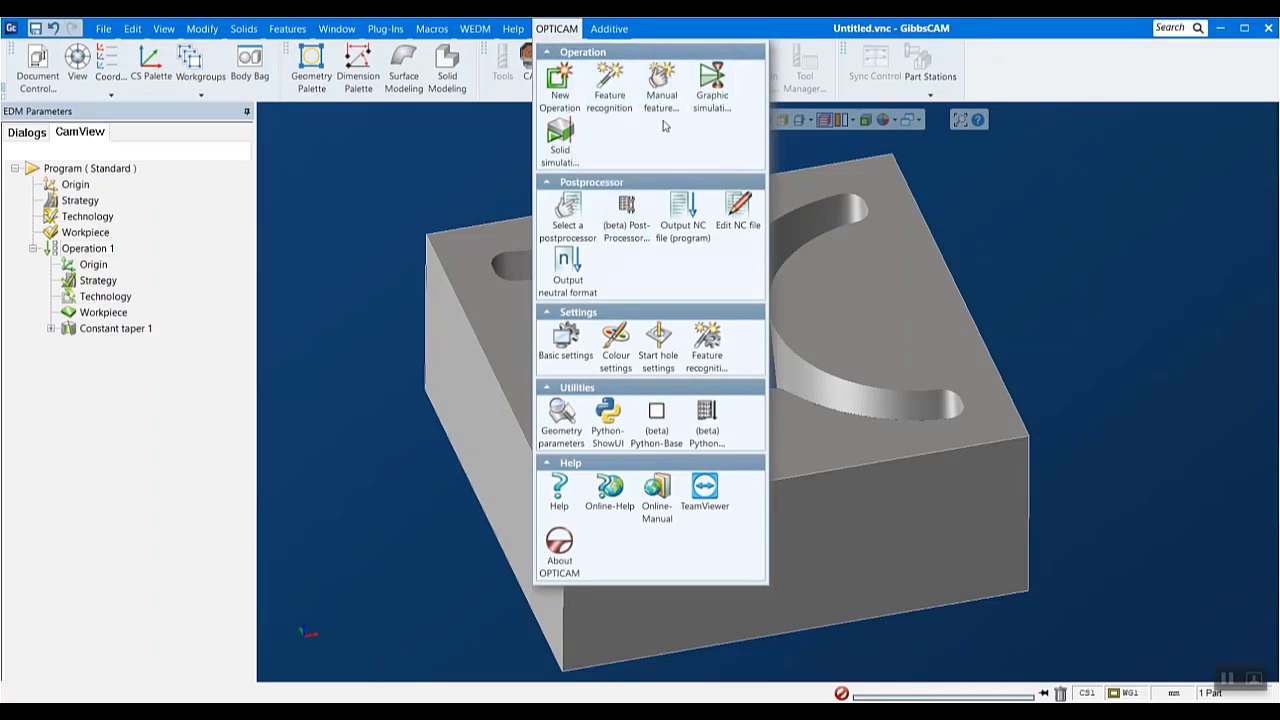
click(559, 214)
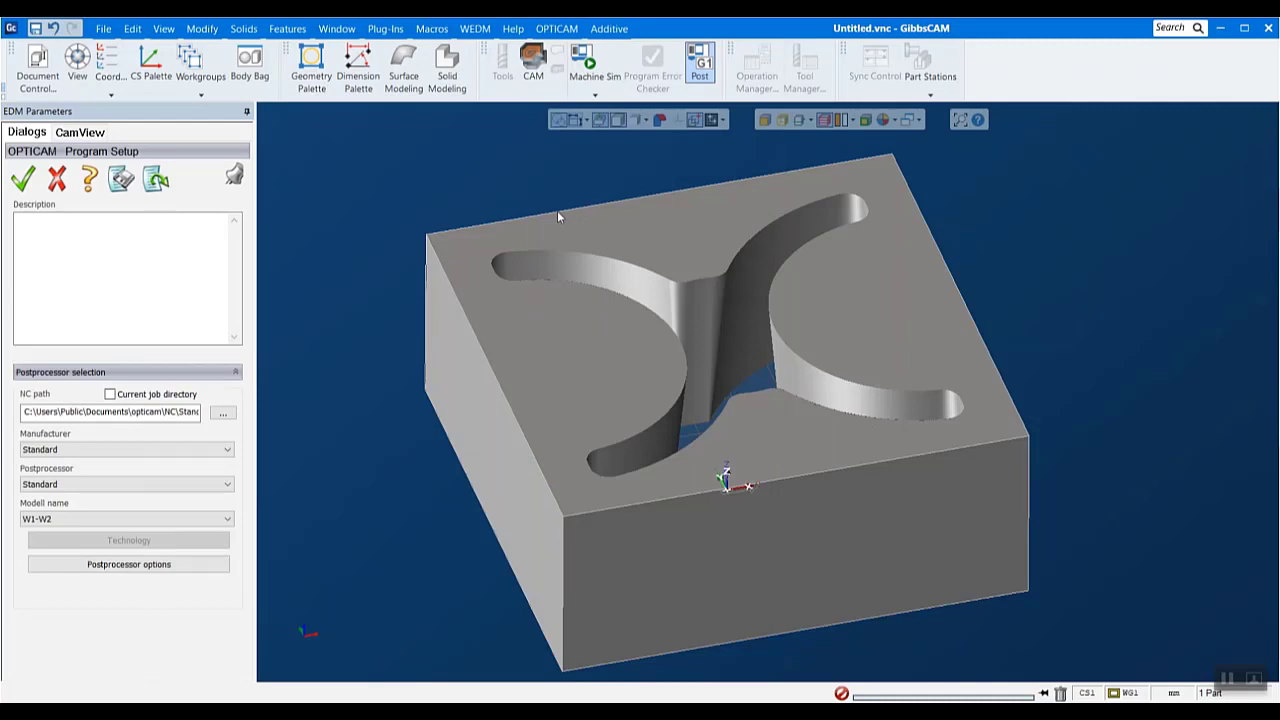
click(153, 452)
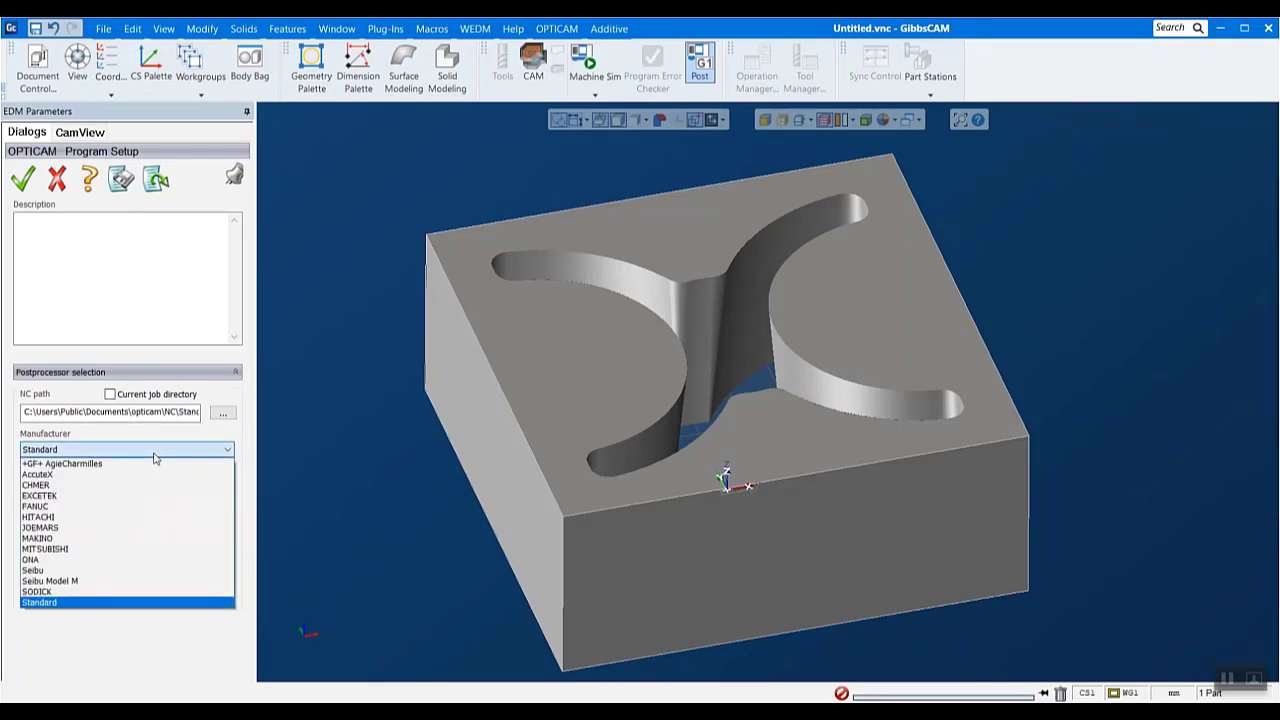
click(48, 550)
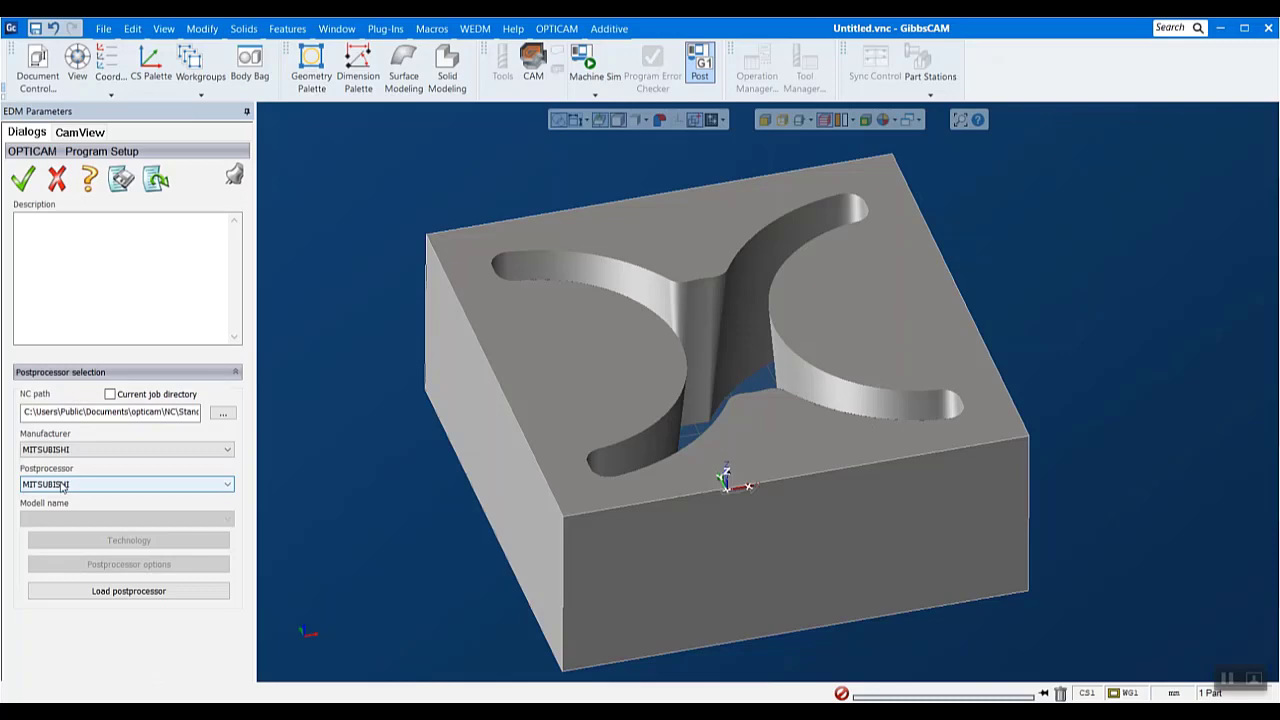
click(133, 598)
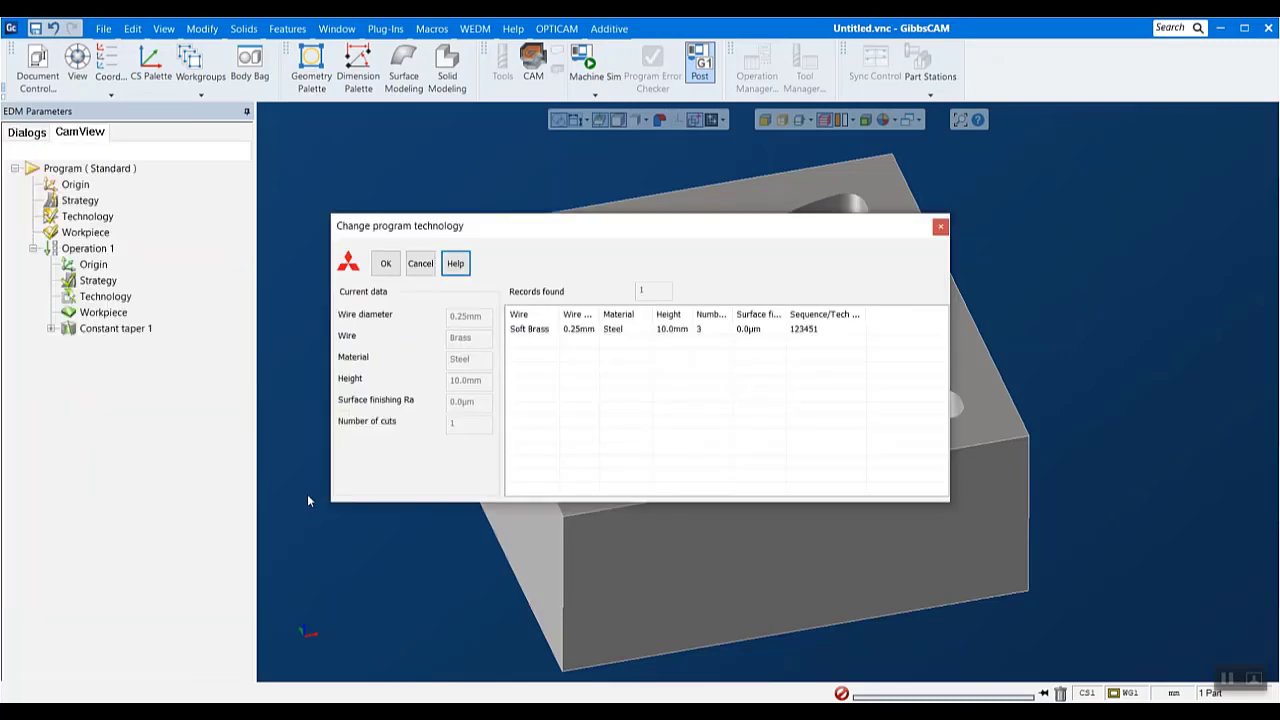
click(533, 330)
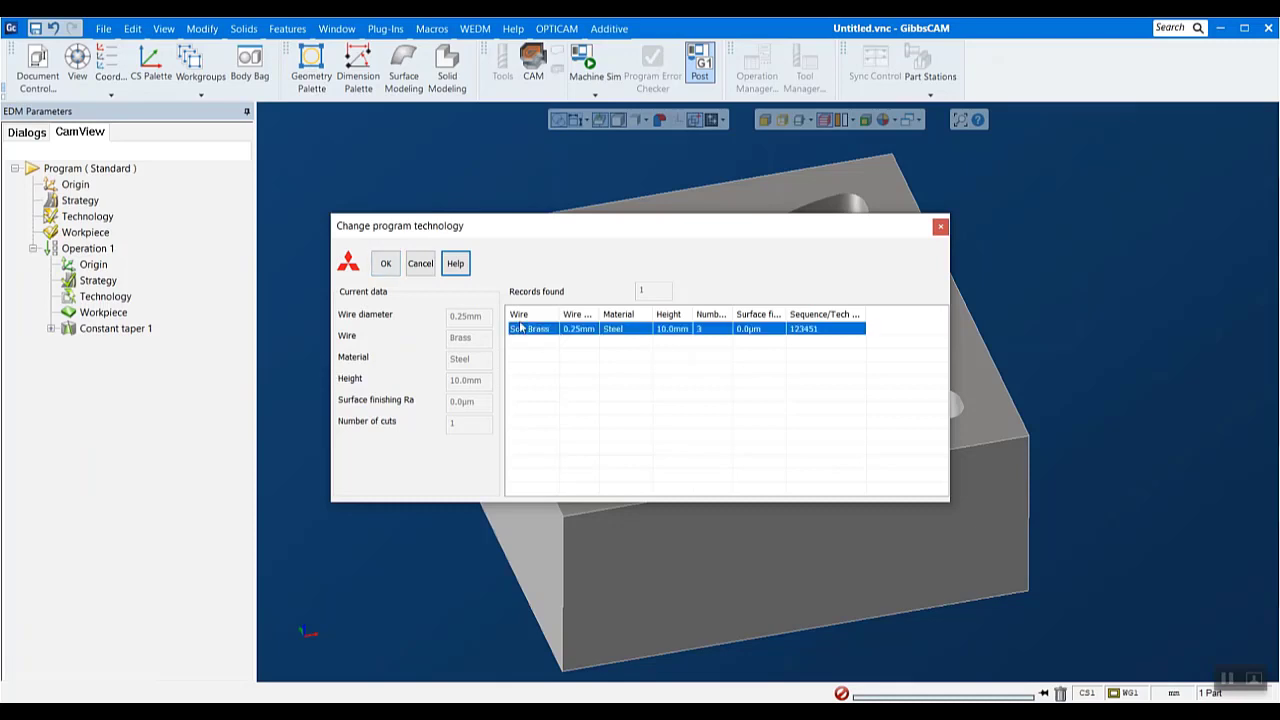
click(385, 263)
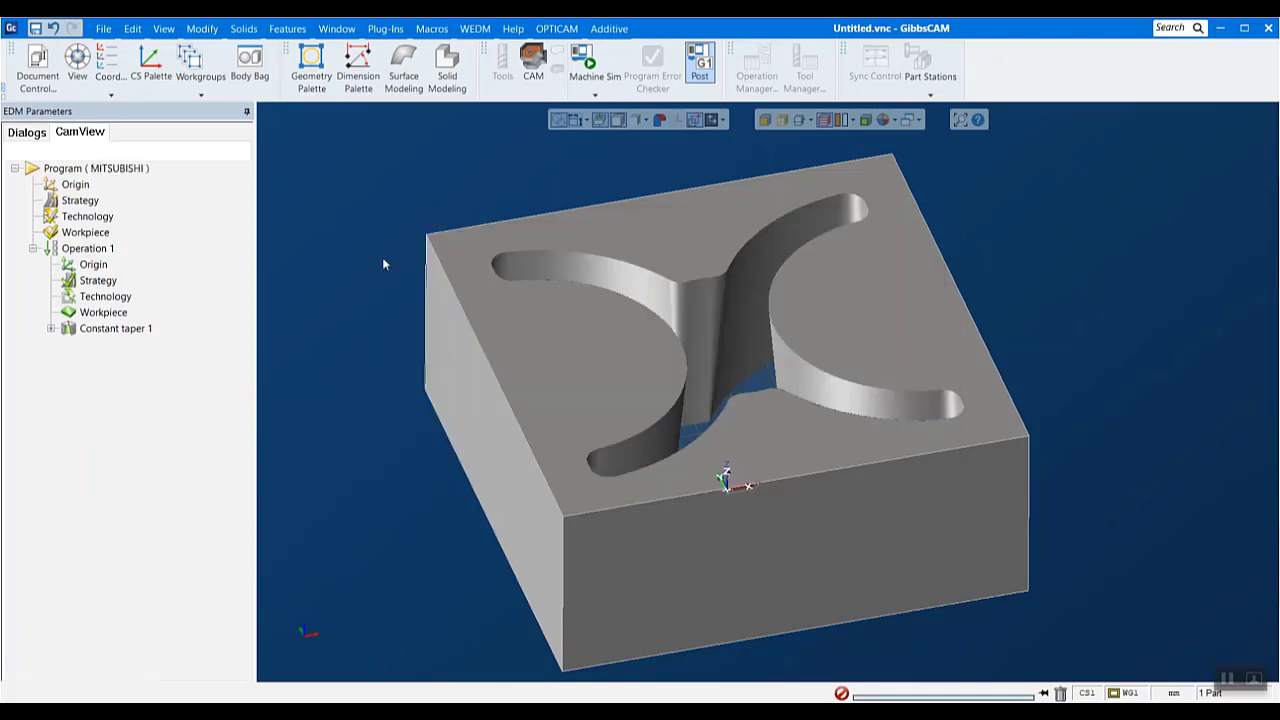
- Change the postprocessor's machine model to FXA and reload the MITSUBISHI postprocessor
click(556, 27)
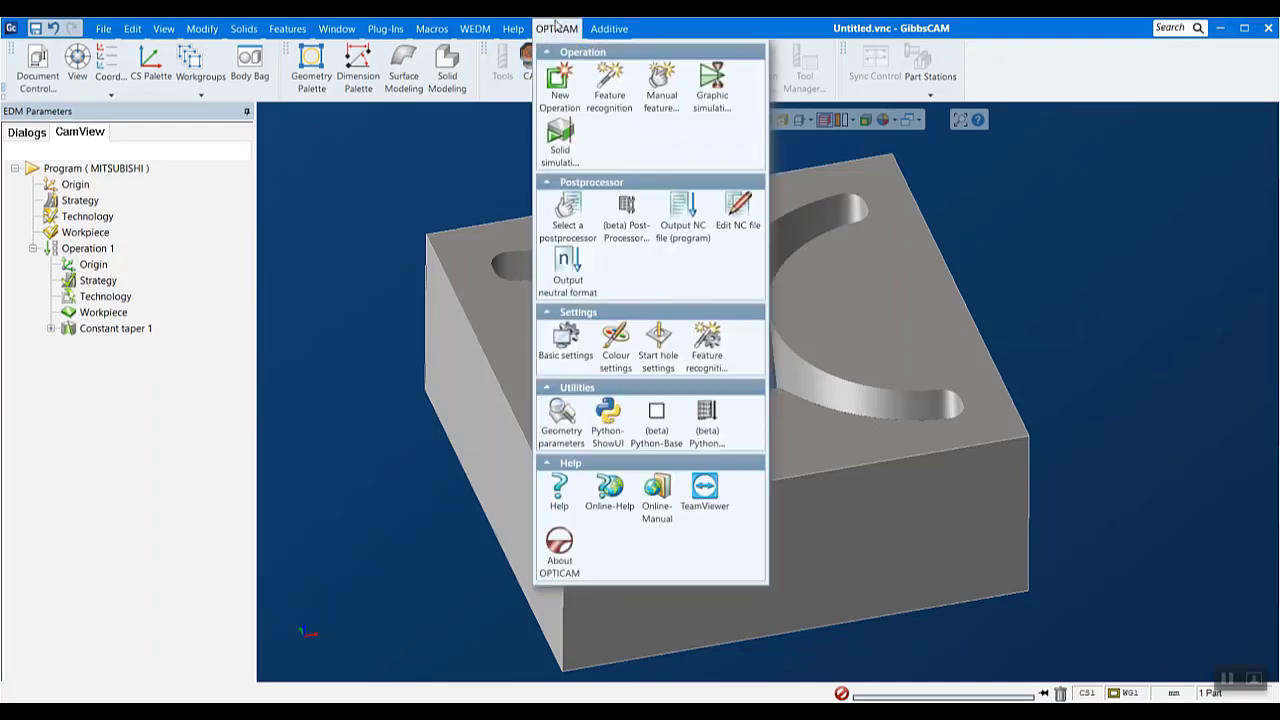
click(568, 212)
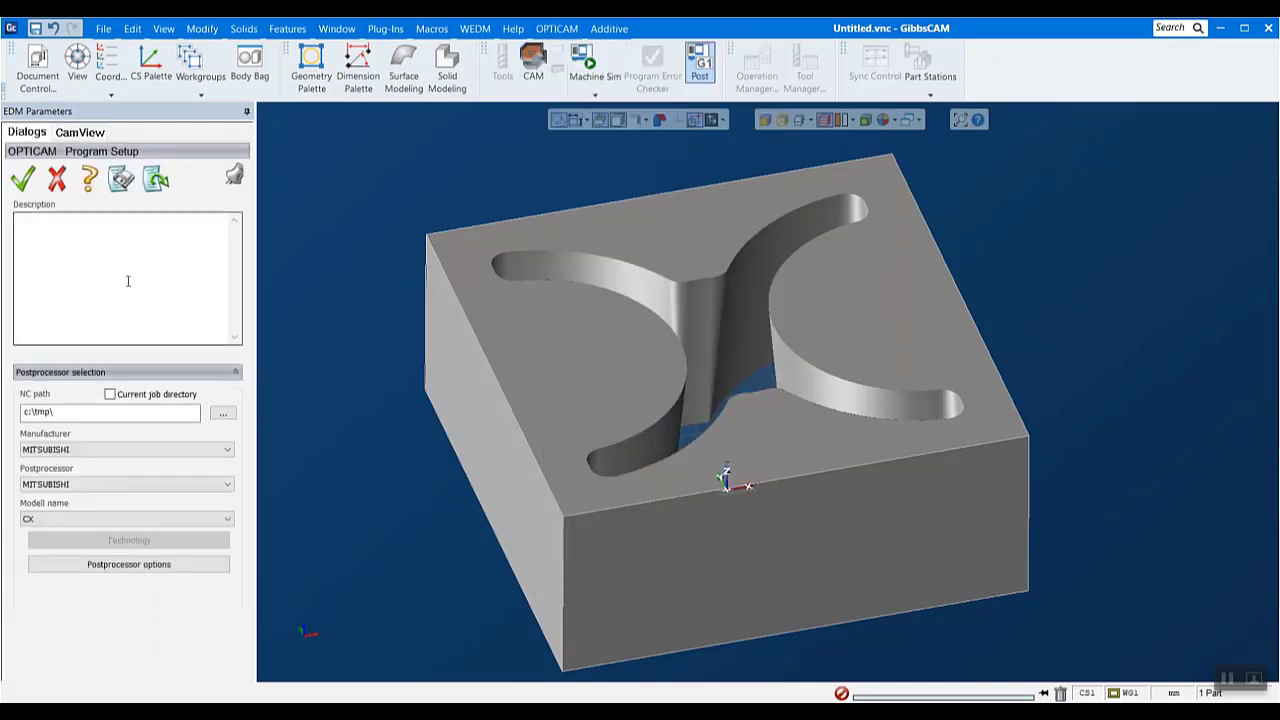
click(85, 522)
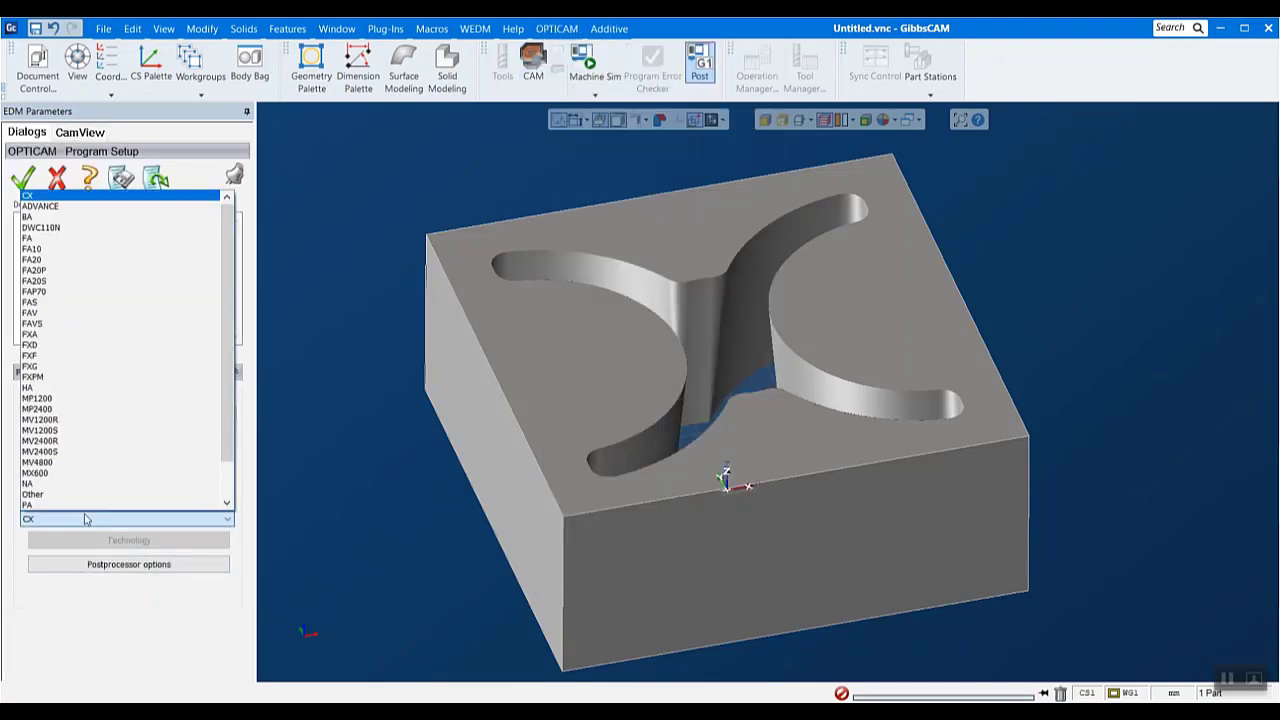
click(29, 335)
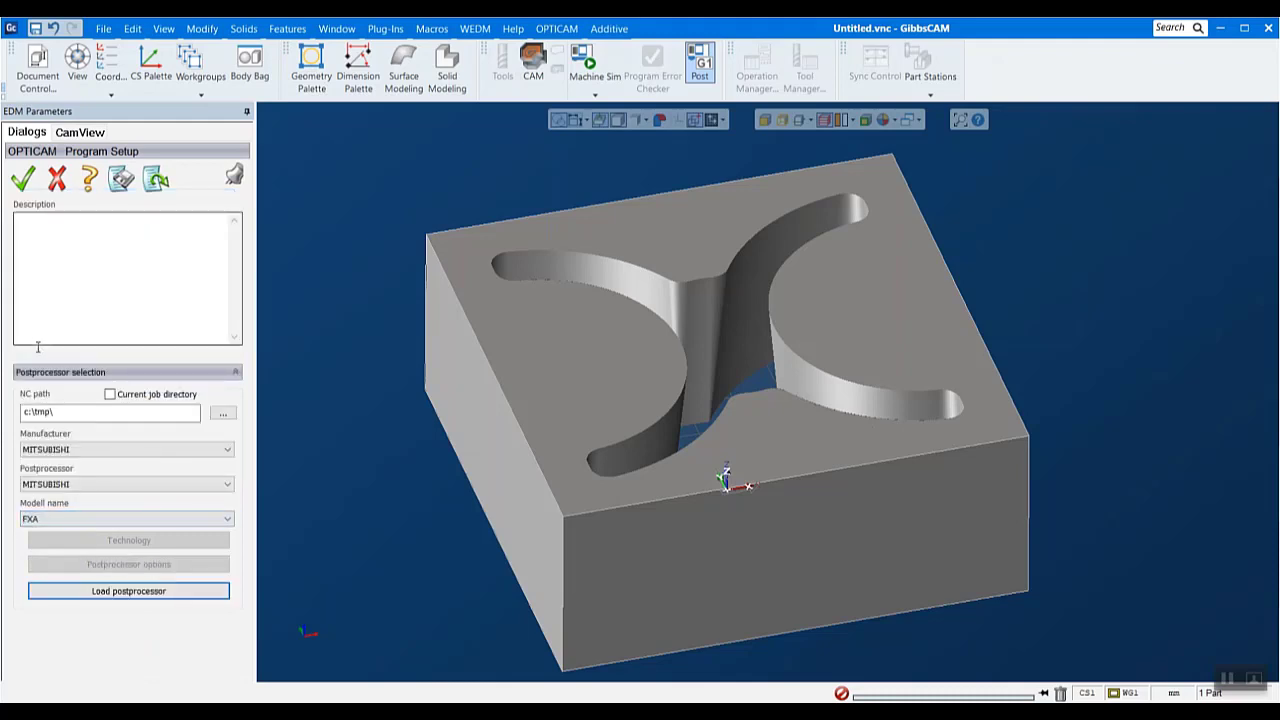
click(113, 594)
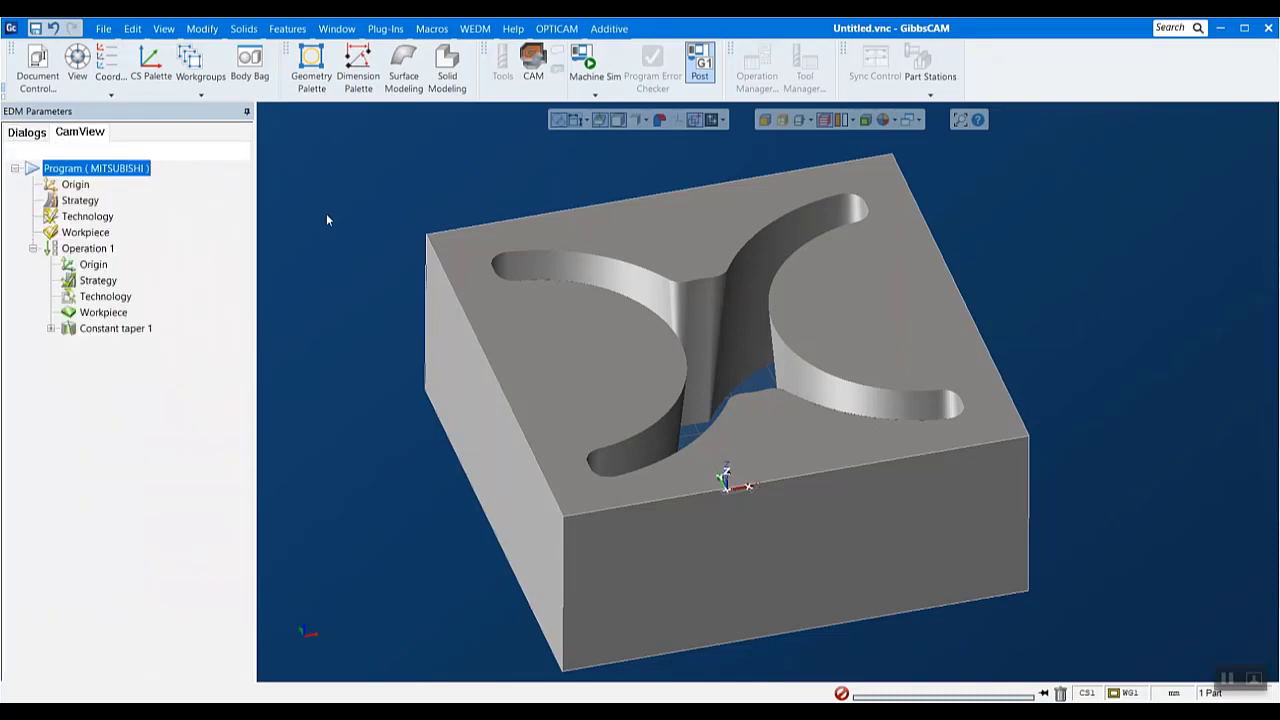
- Start loading Mitsubishi technology for the program and choose the mitsubishi__newmv4800_brd_b13w134_a7 database
double_click(84, 217)
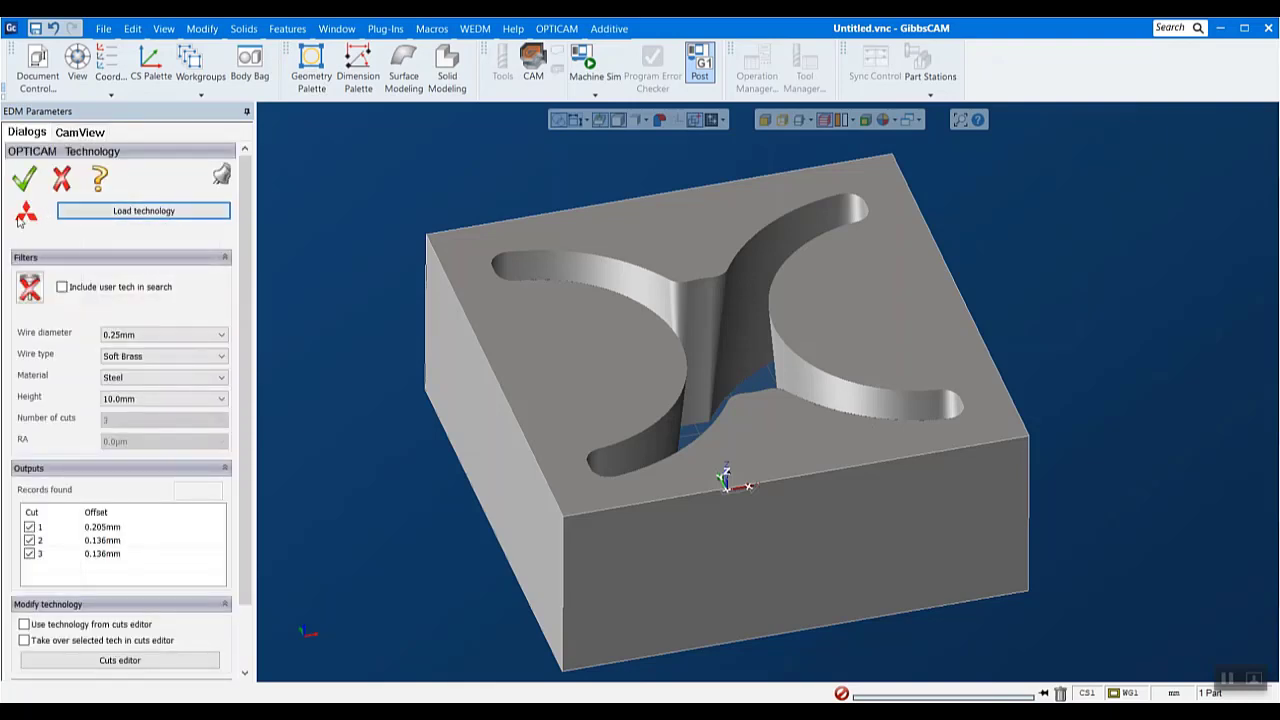
click(115, 211)
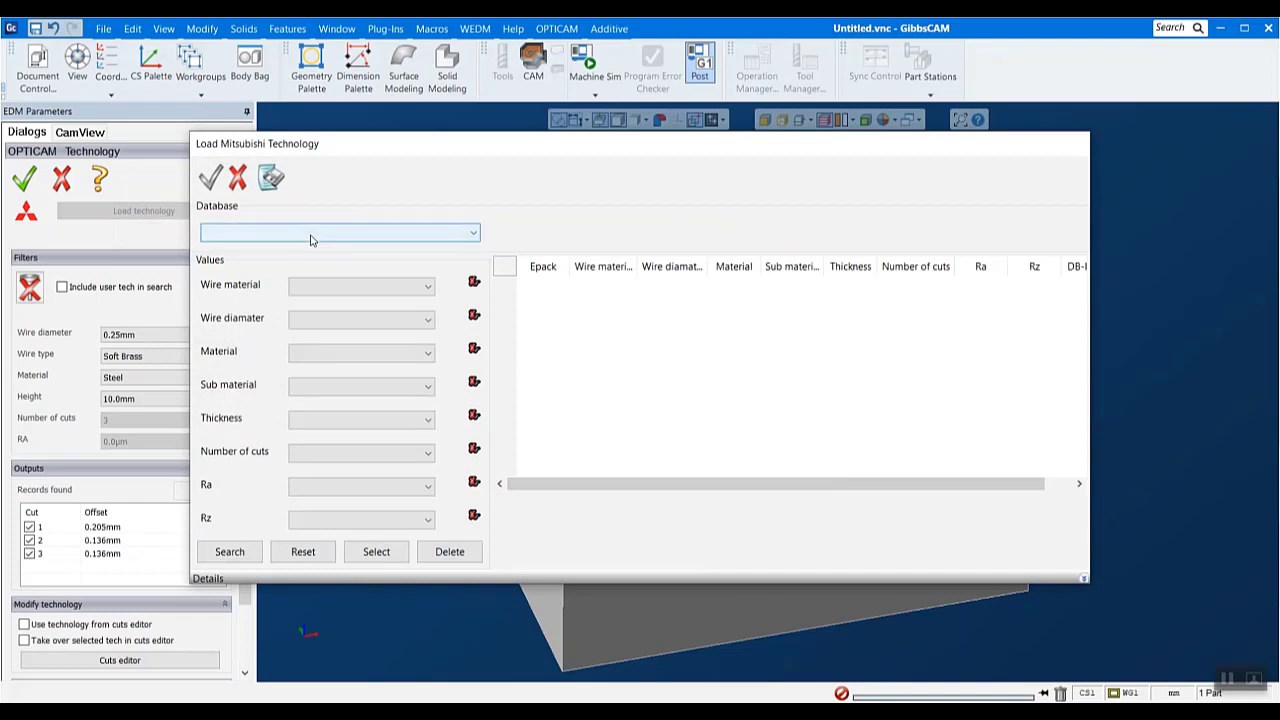
click(310, 240)
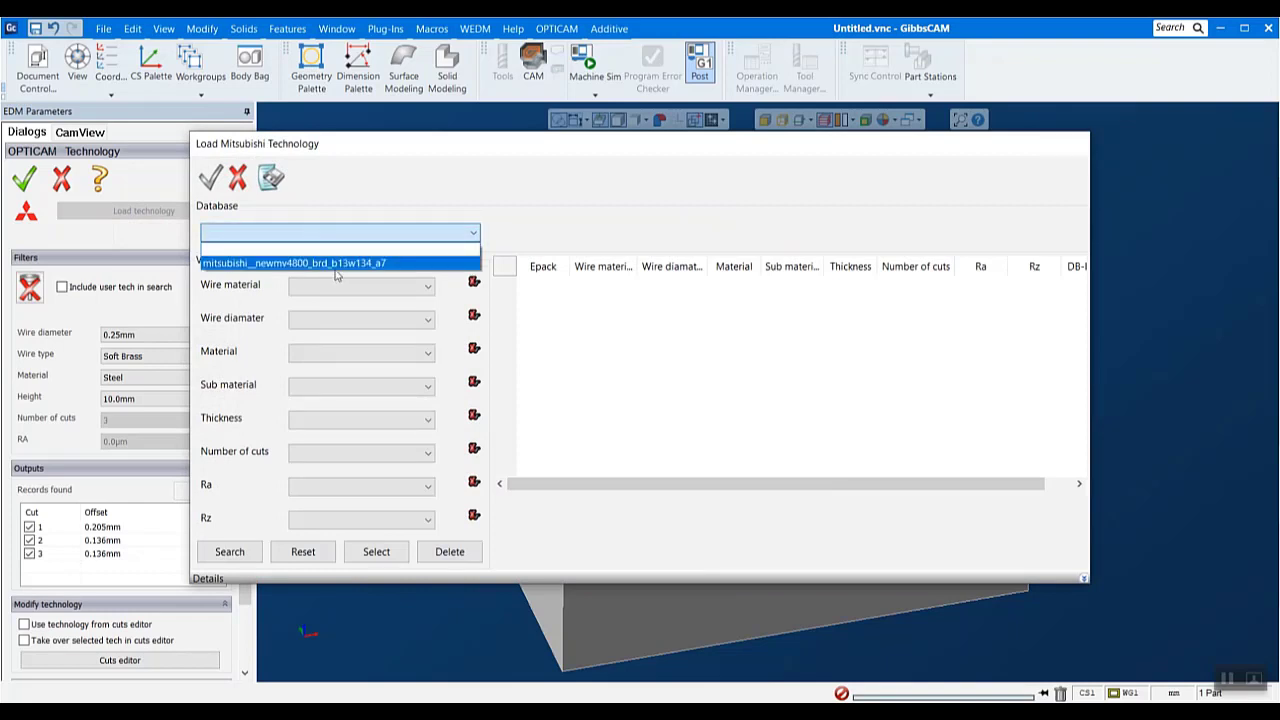
click(325, 262)
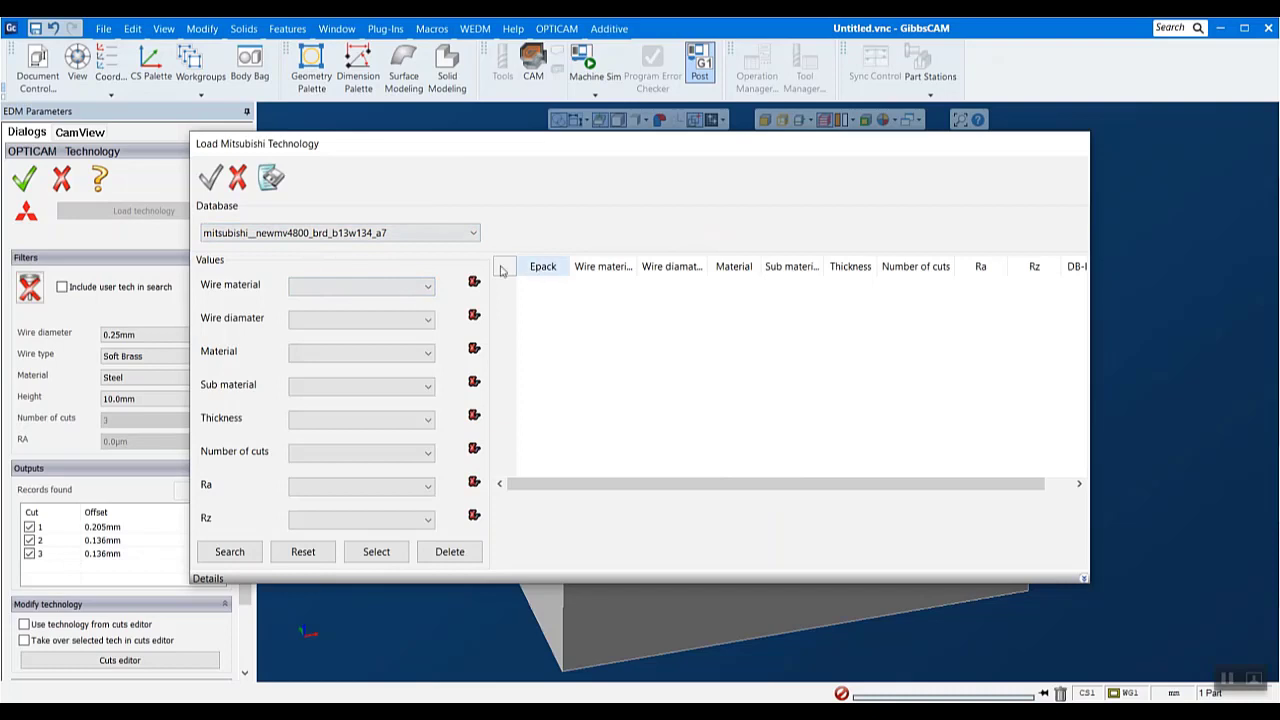
- Search the technology database for Brass wire material, wire diameter 0.2 and material STEEL
click(355, 290)
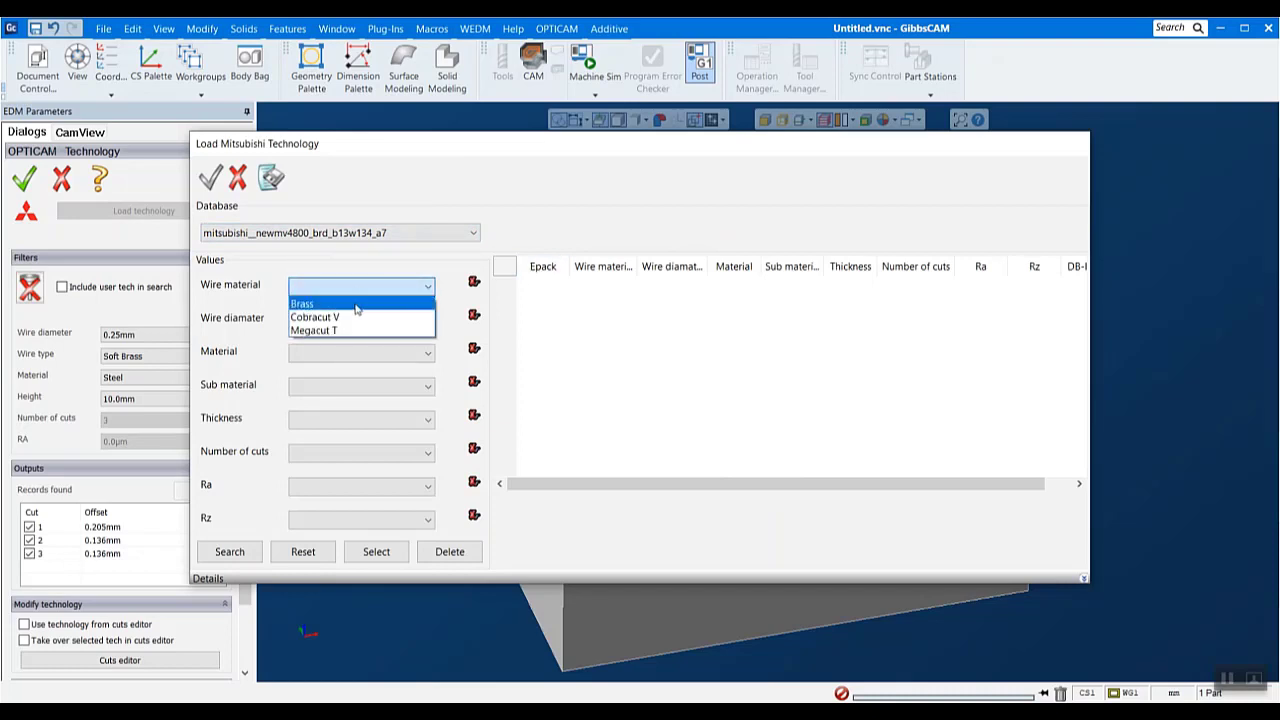
click(354, 302)
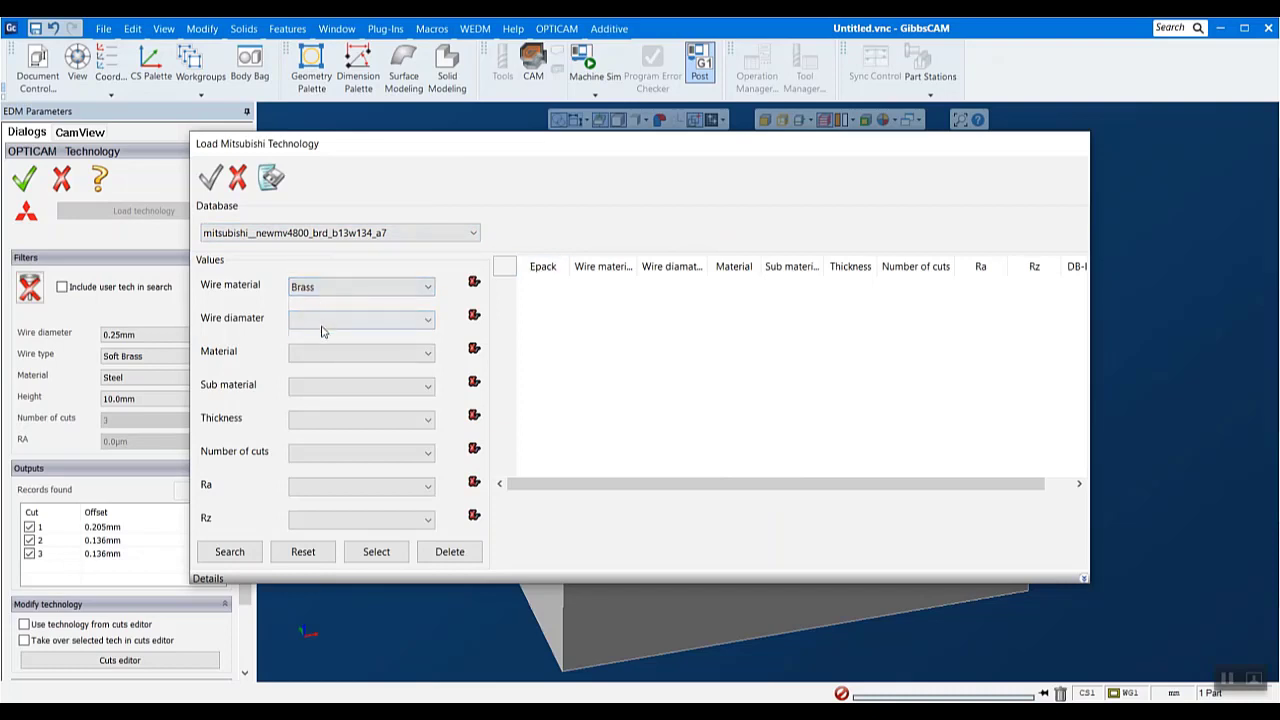
click(320, 323)
click(326, 350)
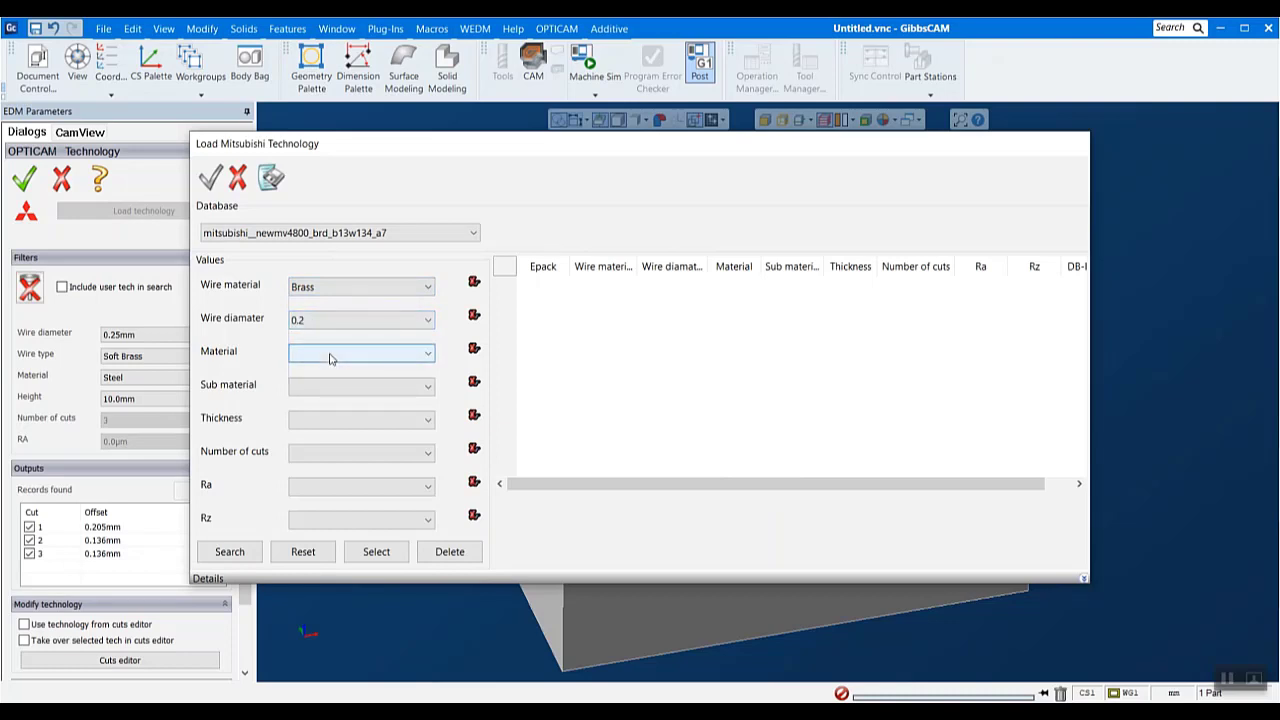
click(331, 358)
click(325, 440)
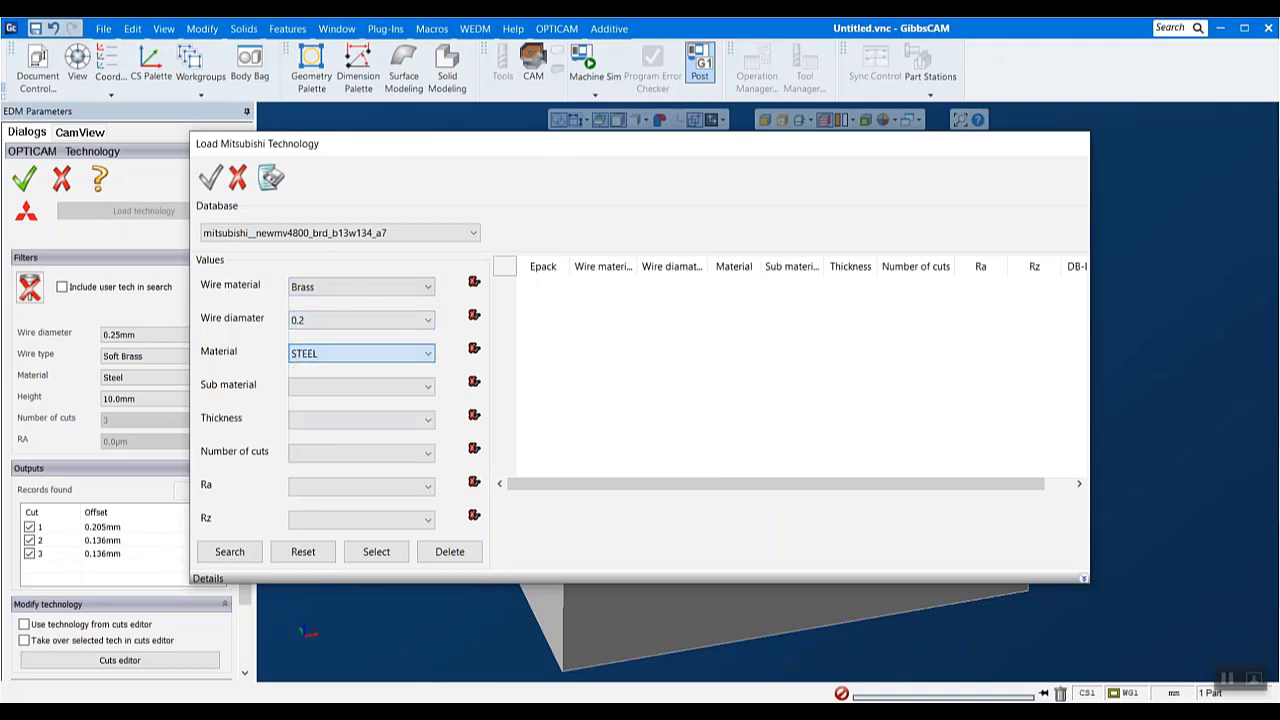
click(243, 558)
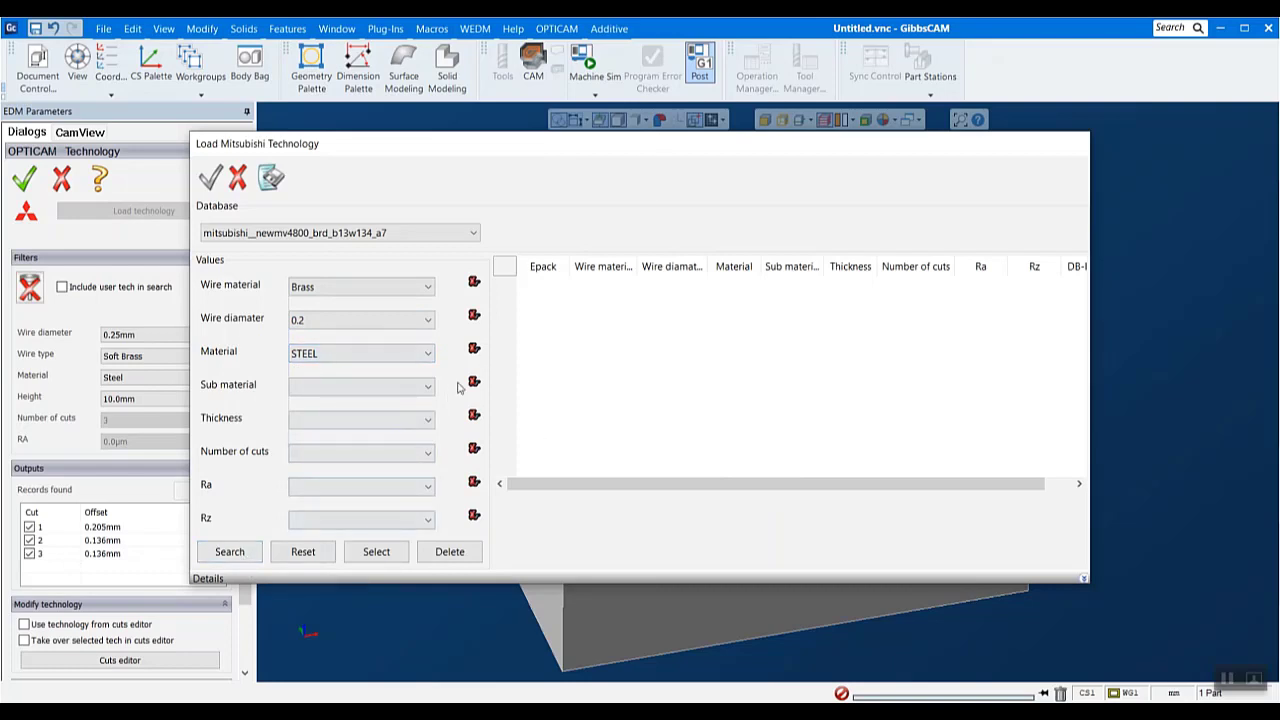
click(247, 553)
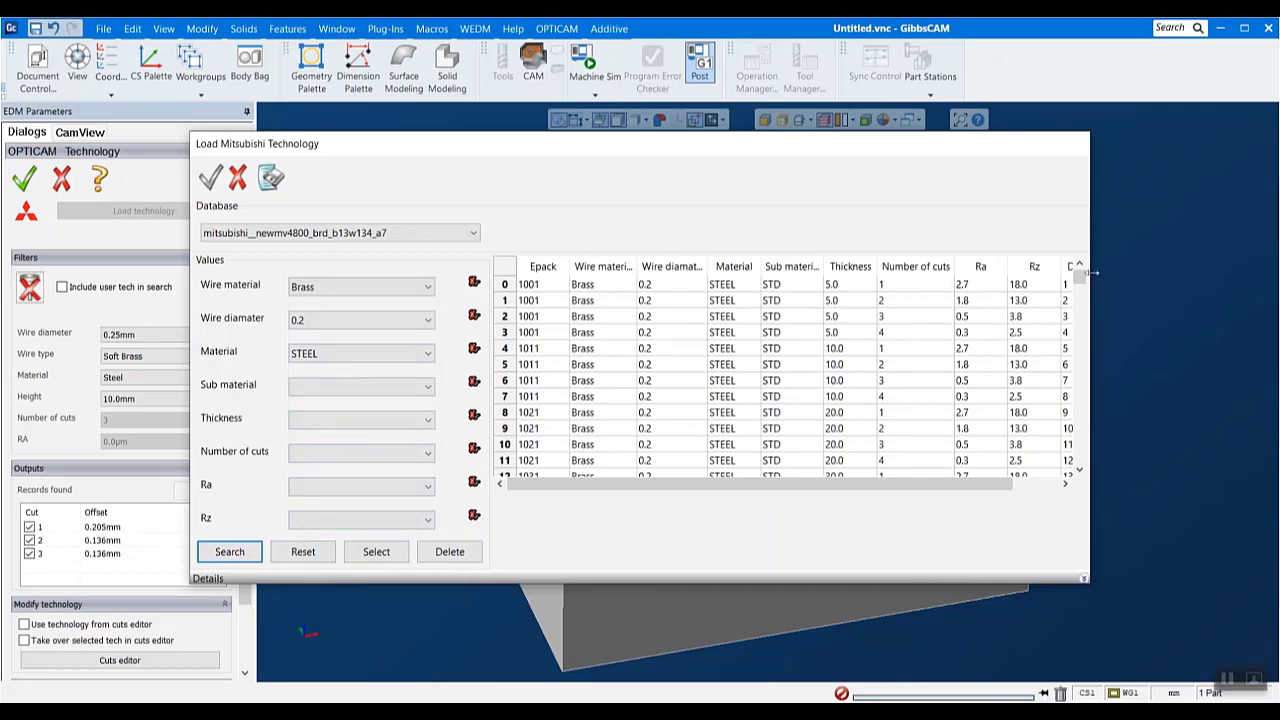
- Load the Epack 1071 record with thickness 70.0 and 3 cuts, accept its cut information, and apply the program technology
scroll(800, 348, down, 9)
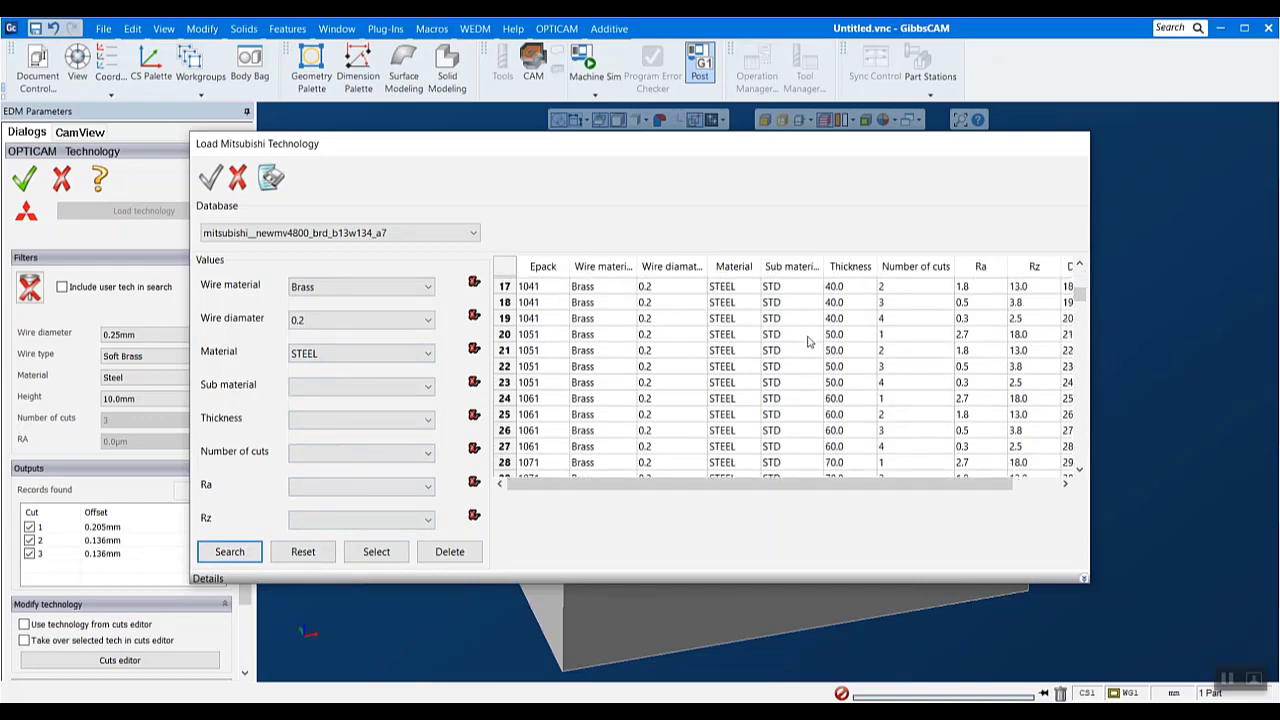
scroll(800, 348, down, 4)
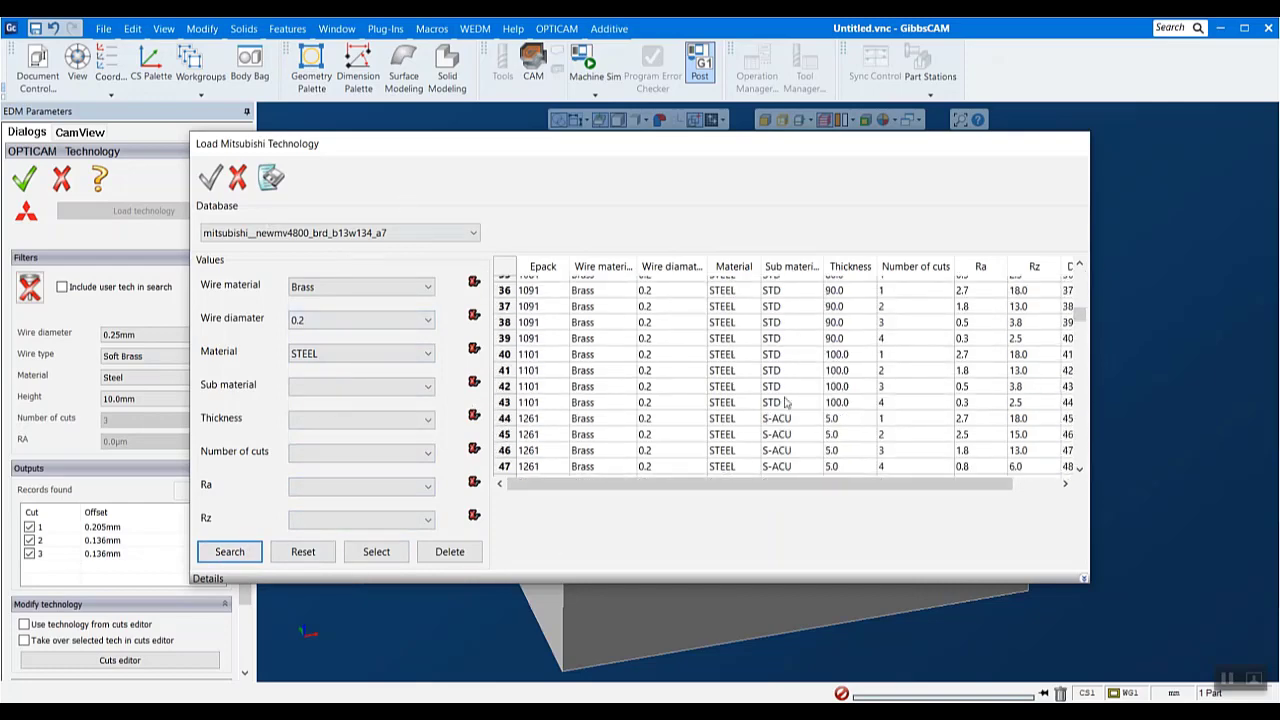
scroll(790, 394, down, 3)
scroll(790, 394, down, 20)
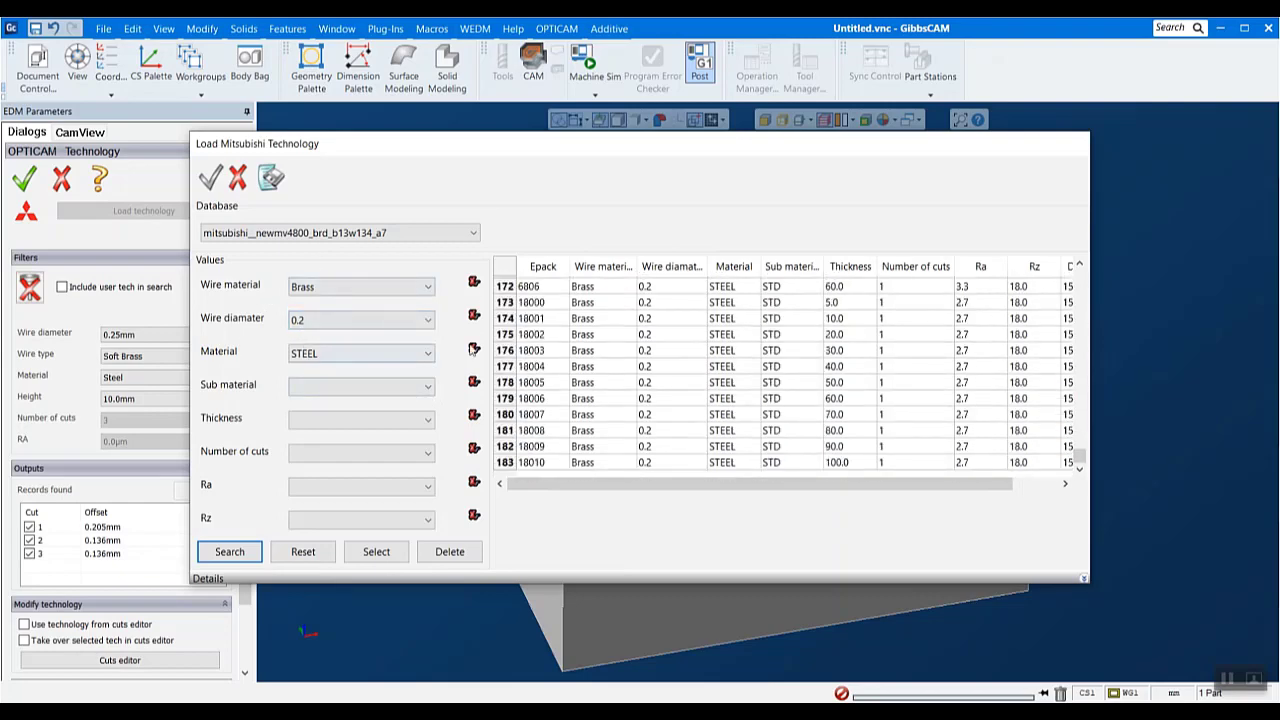
scroll(610, 430, up, 20)
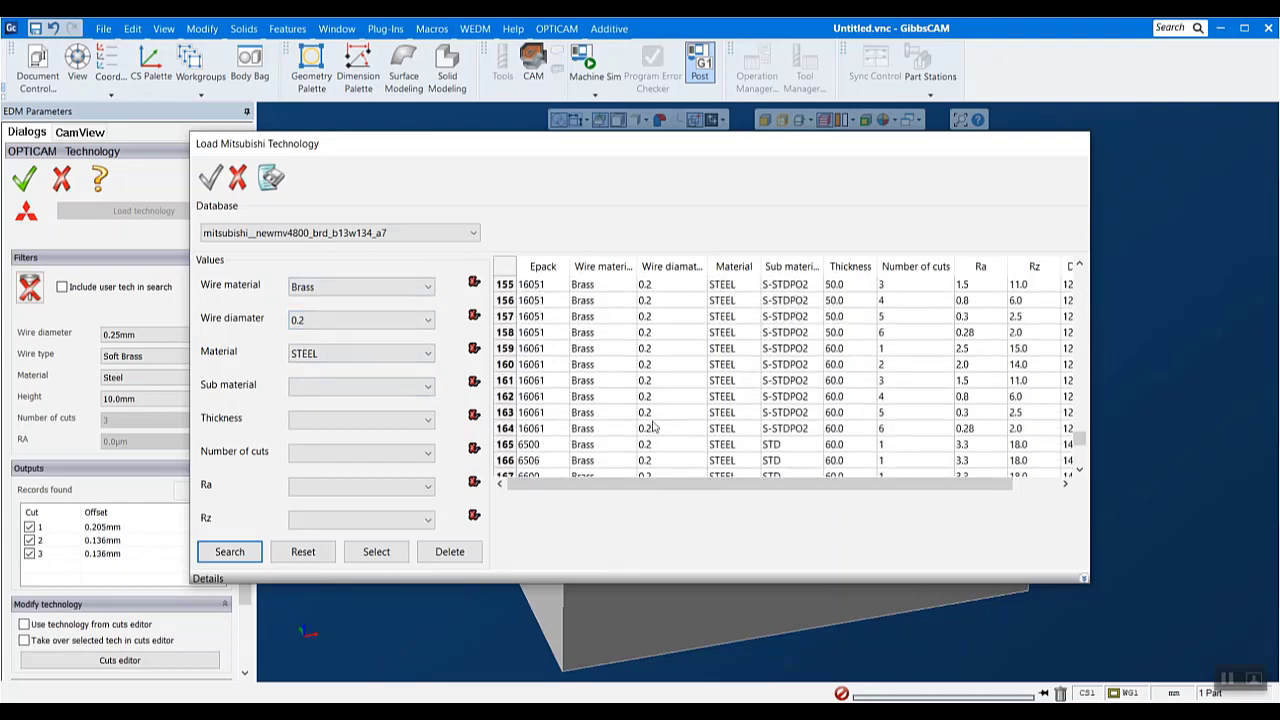
scroll(655, 423, down, 20)
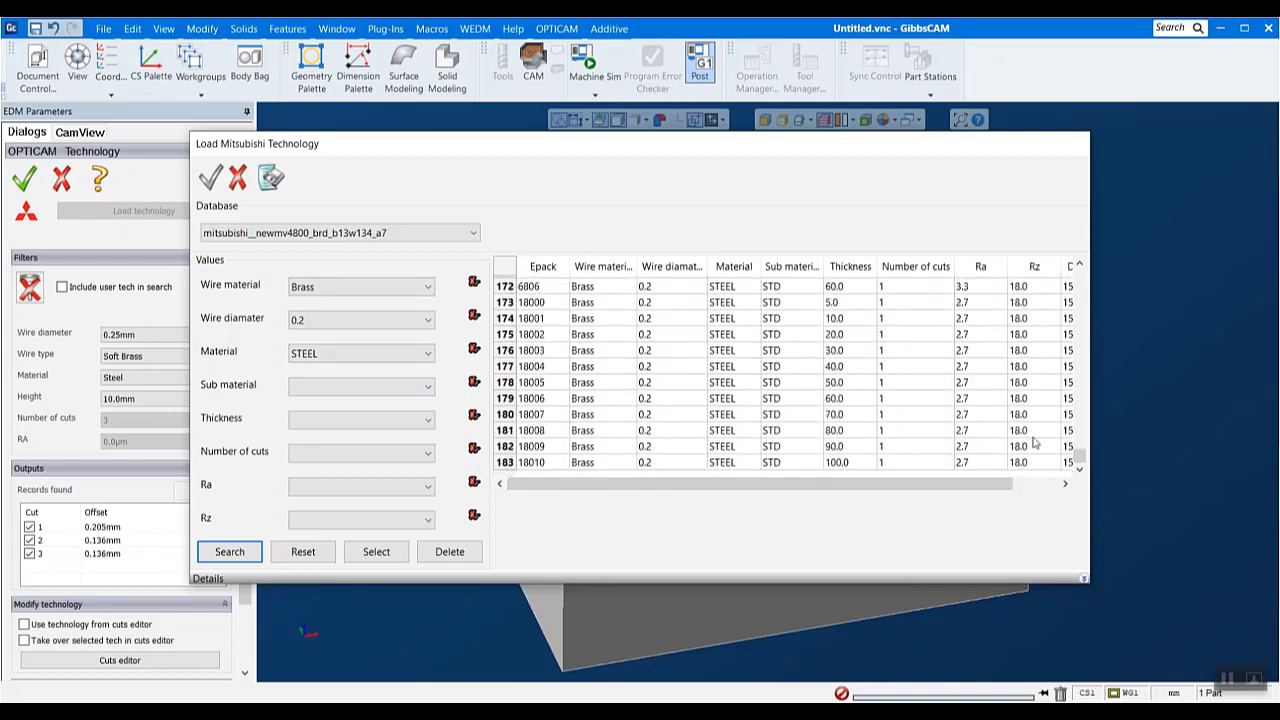
drag(1079, 457, 1043, 311)
click(880, 318)
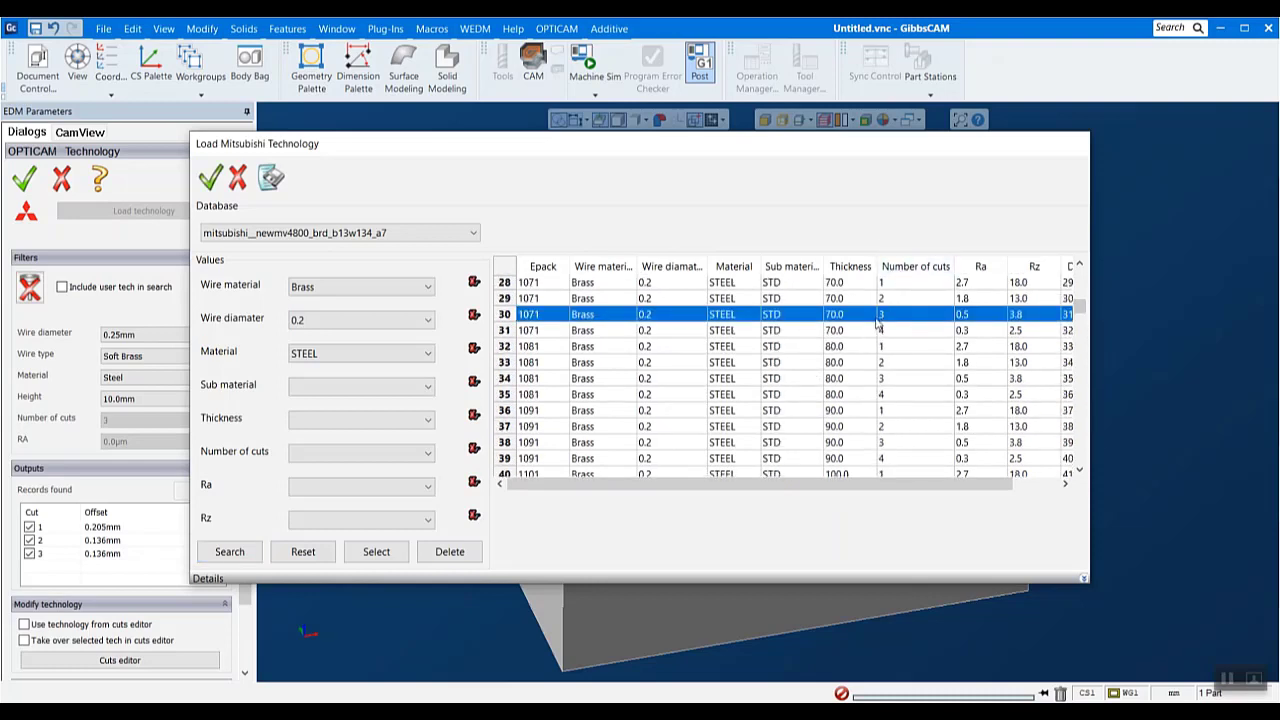
double_click(674, 316)
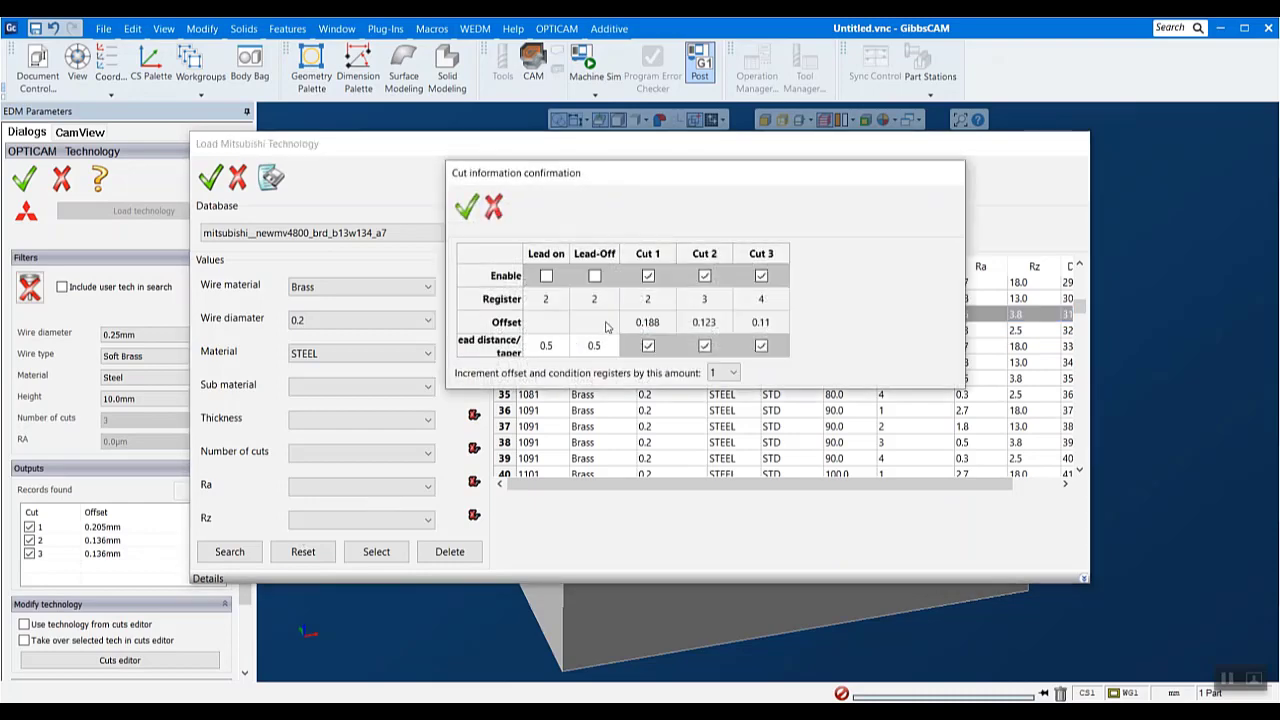
click(466, 206)
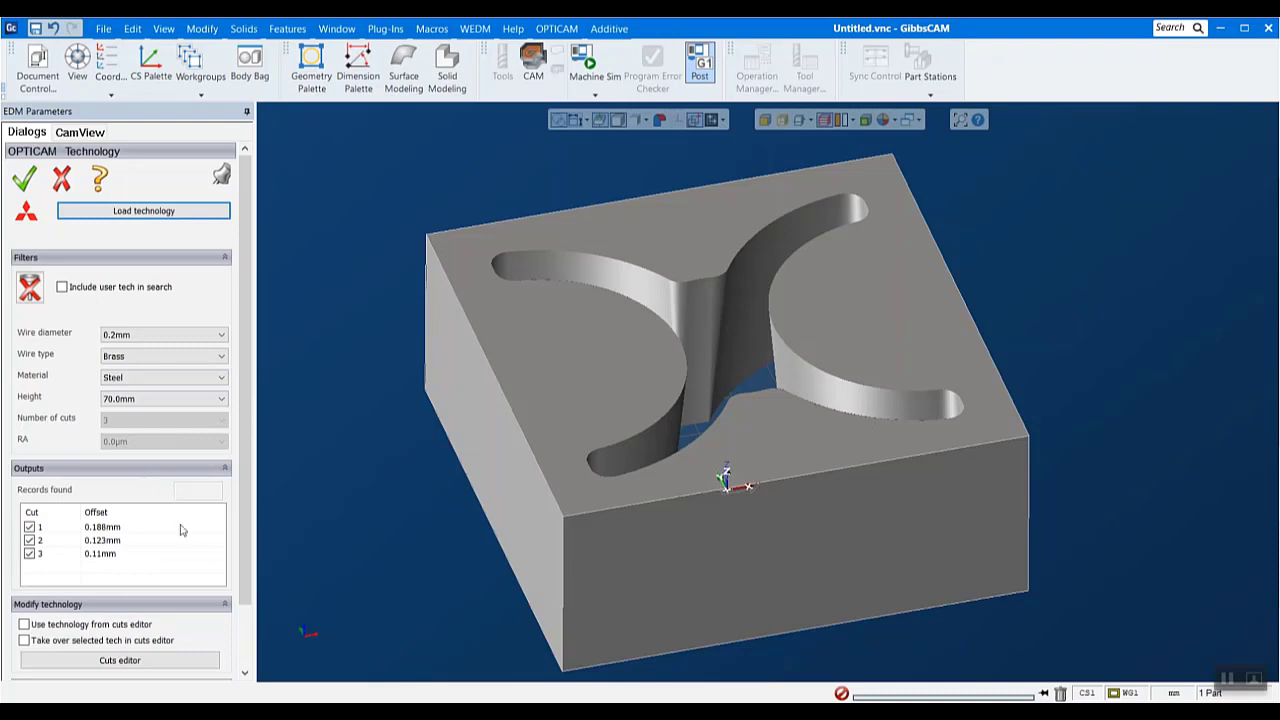
click(25, 180)
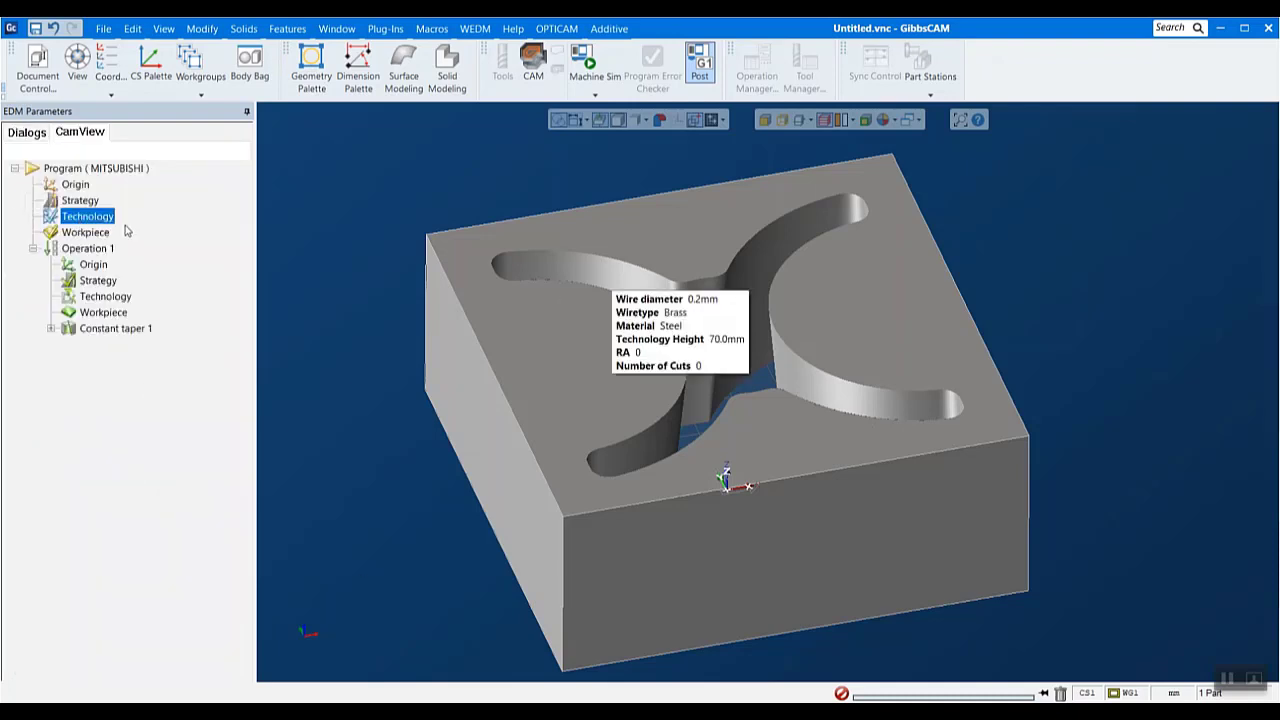
- Examine the Constant taper 1 feature and its start hole up close and on the whole solid
click(110, 328)
scroll(715, 250, up, 10)
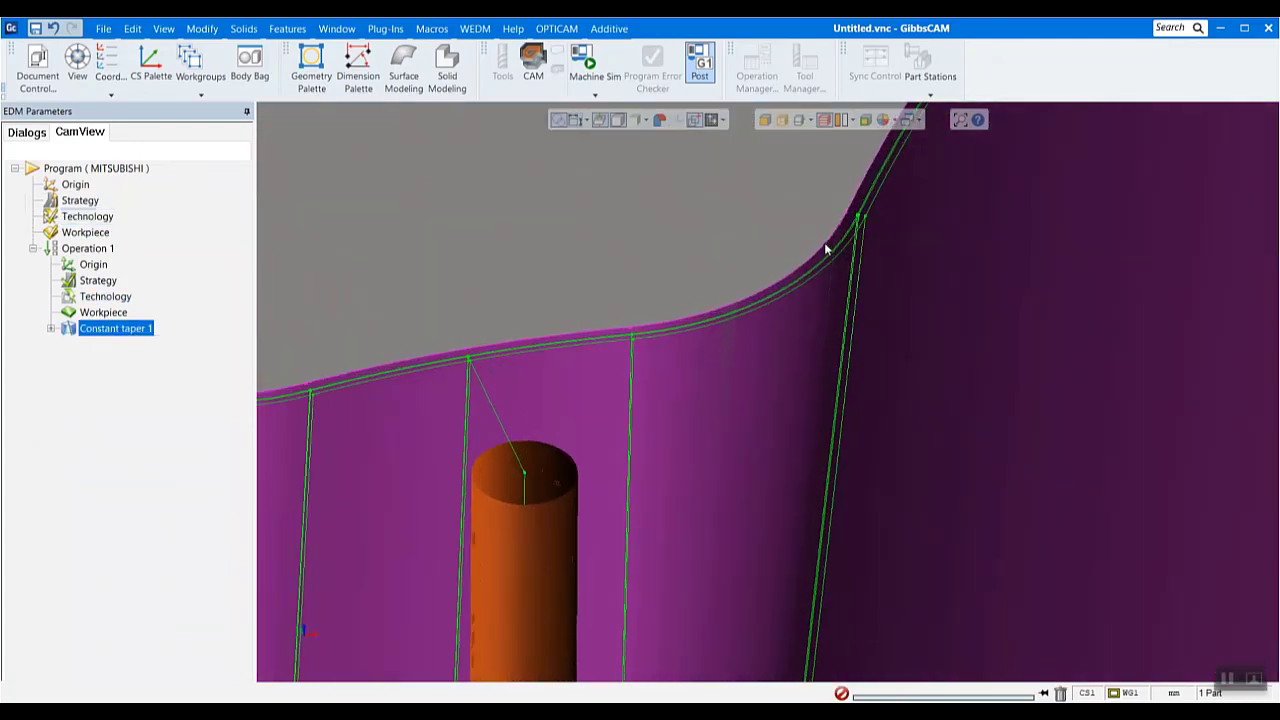
scroll(565, 365, down, 10)
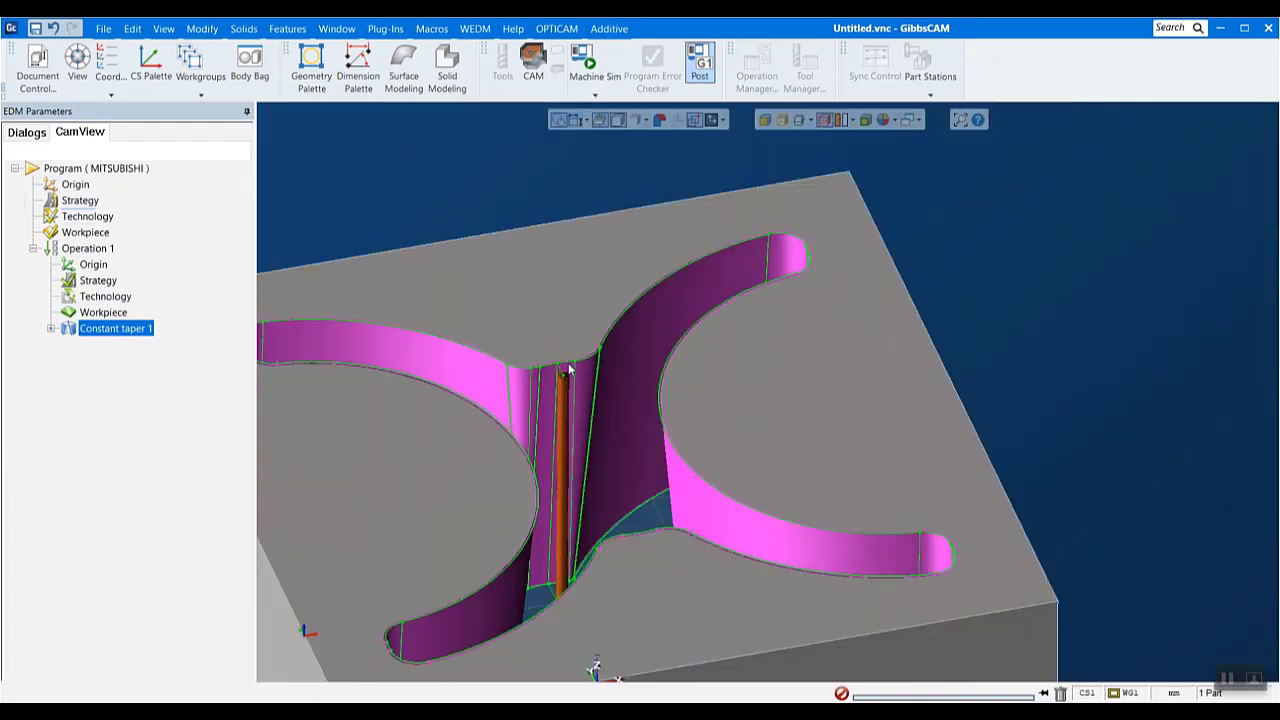
scroll(494, 368, up, 2)
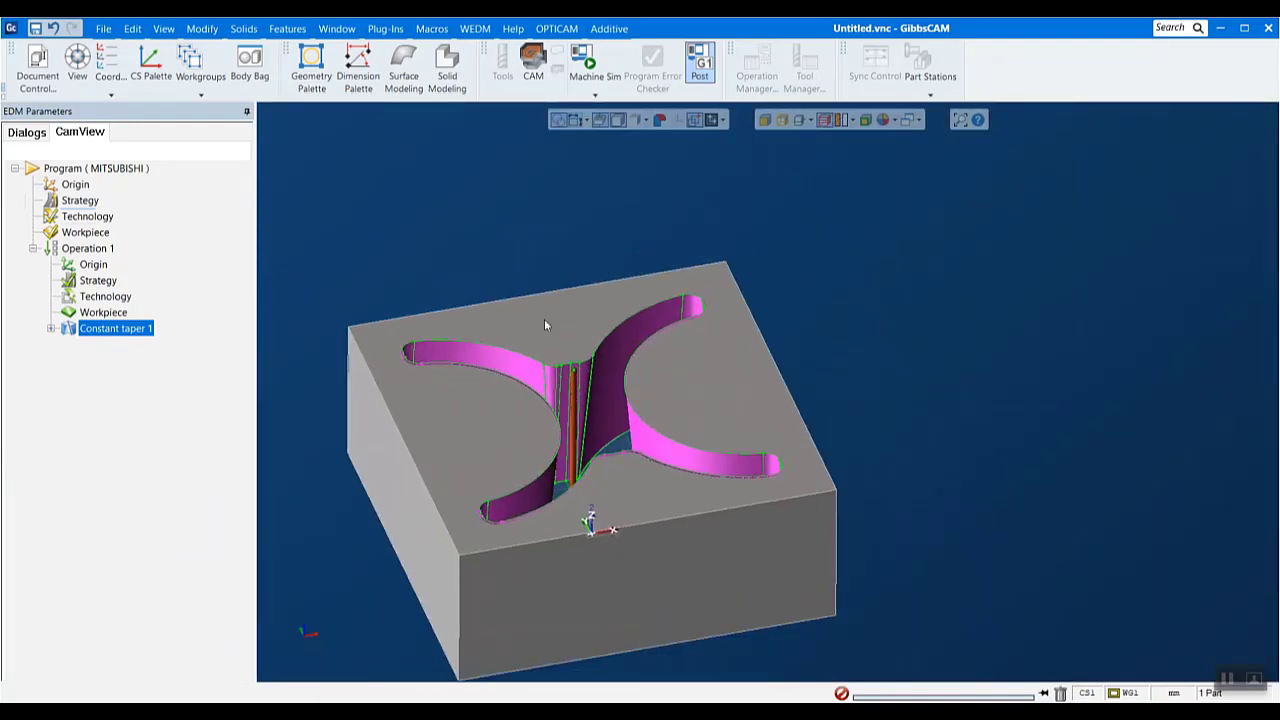
right_click(92, 331)
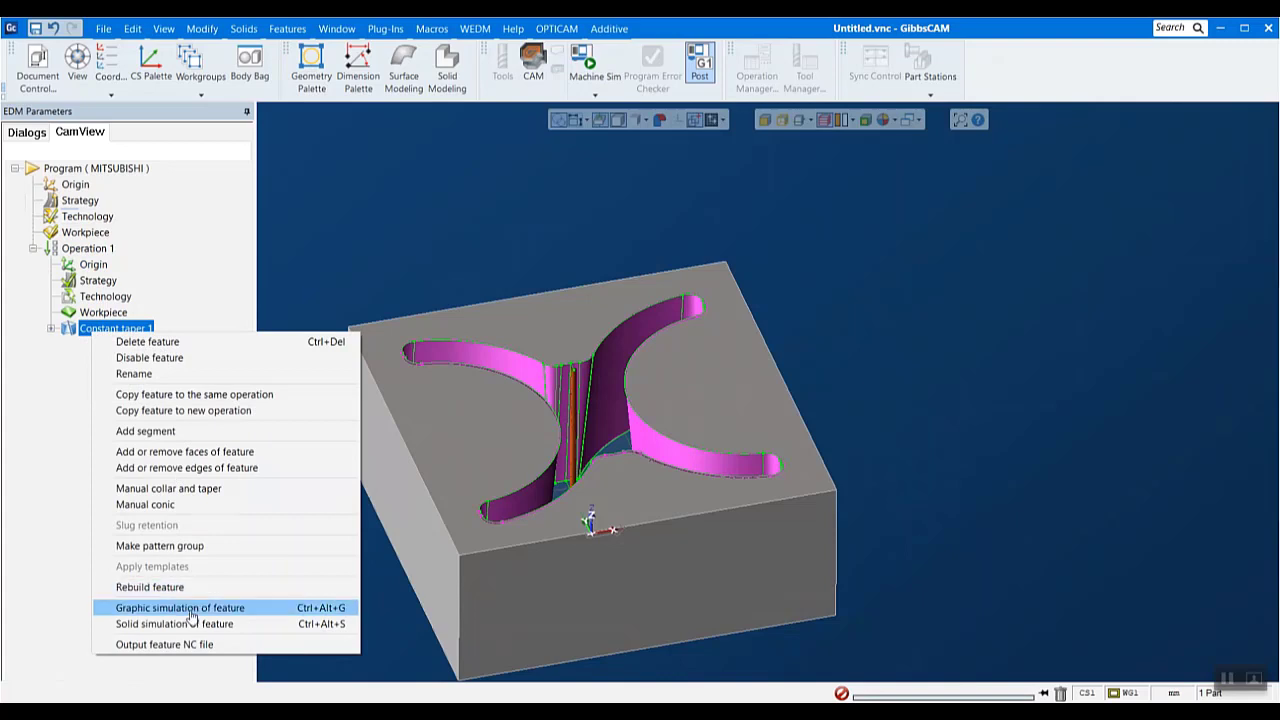
click(67, 490)
- Review Operation 1's feature sequence, cut sequence and bridge cut strategy settings and accept them
click(112, 283)
scroll(223, 465, down, 3)
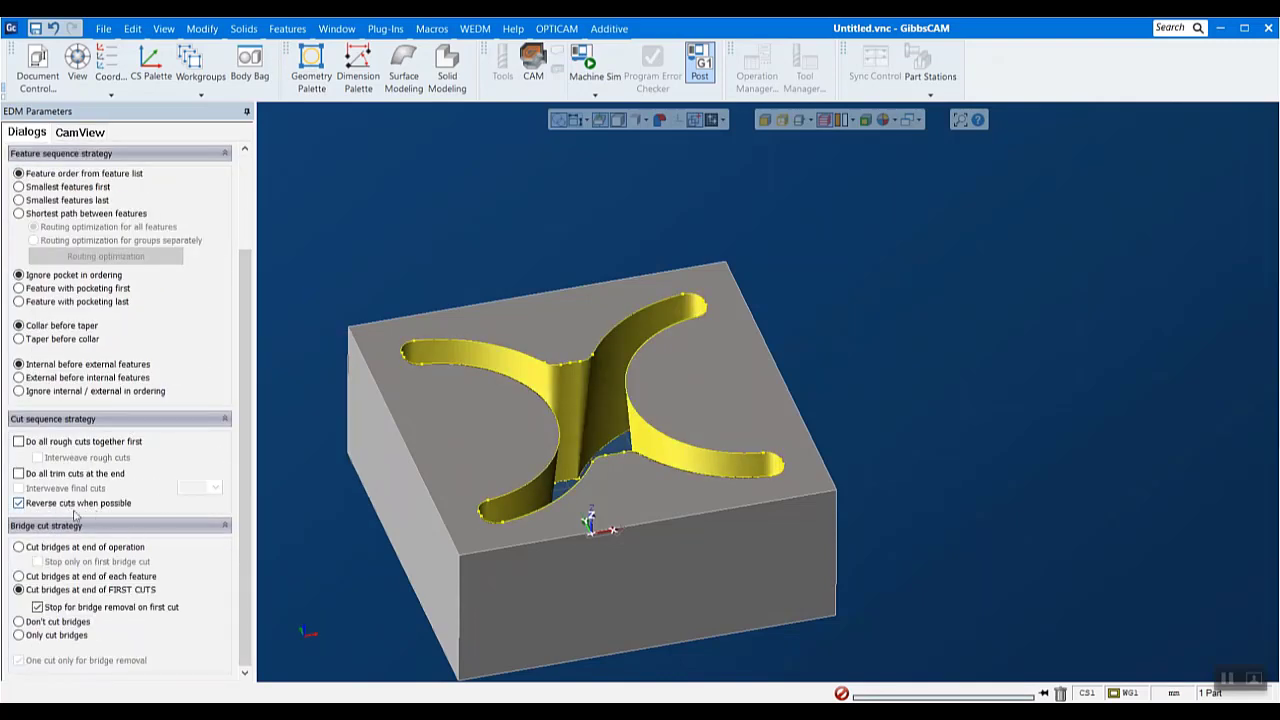
scroll(92, 240, up, 3)
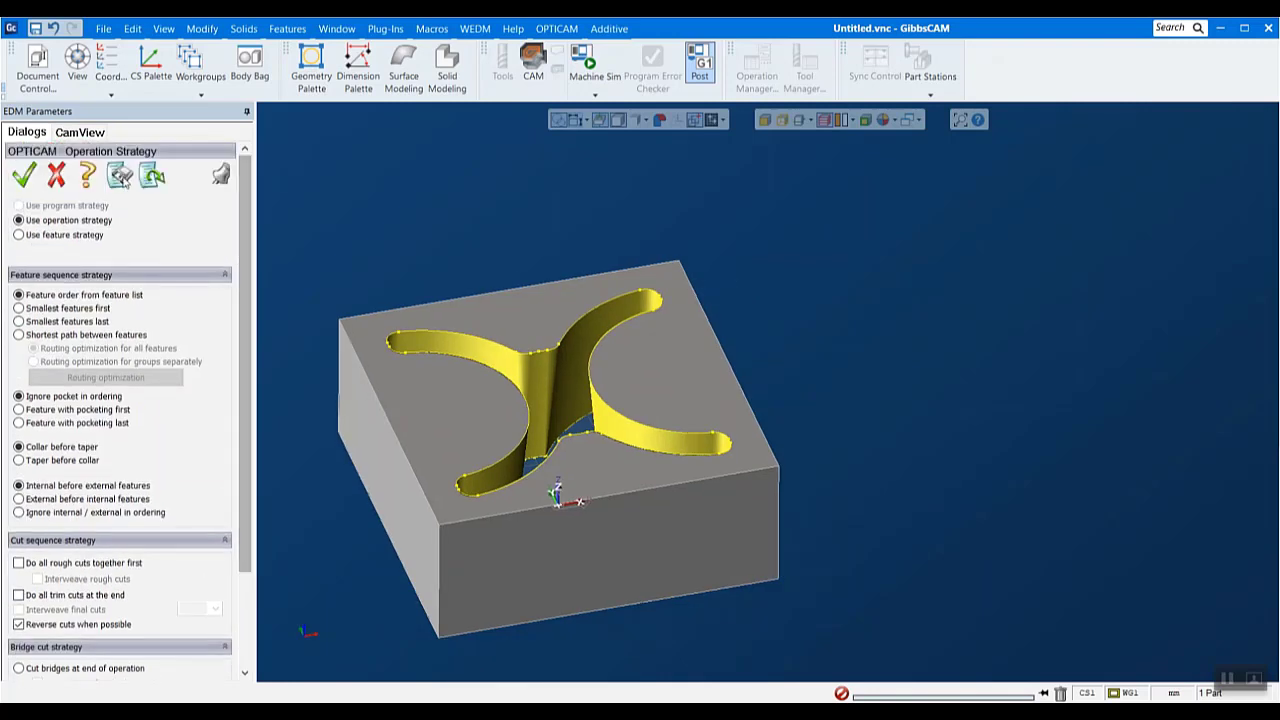
click(18, 181)
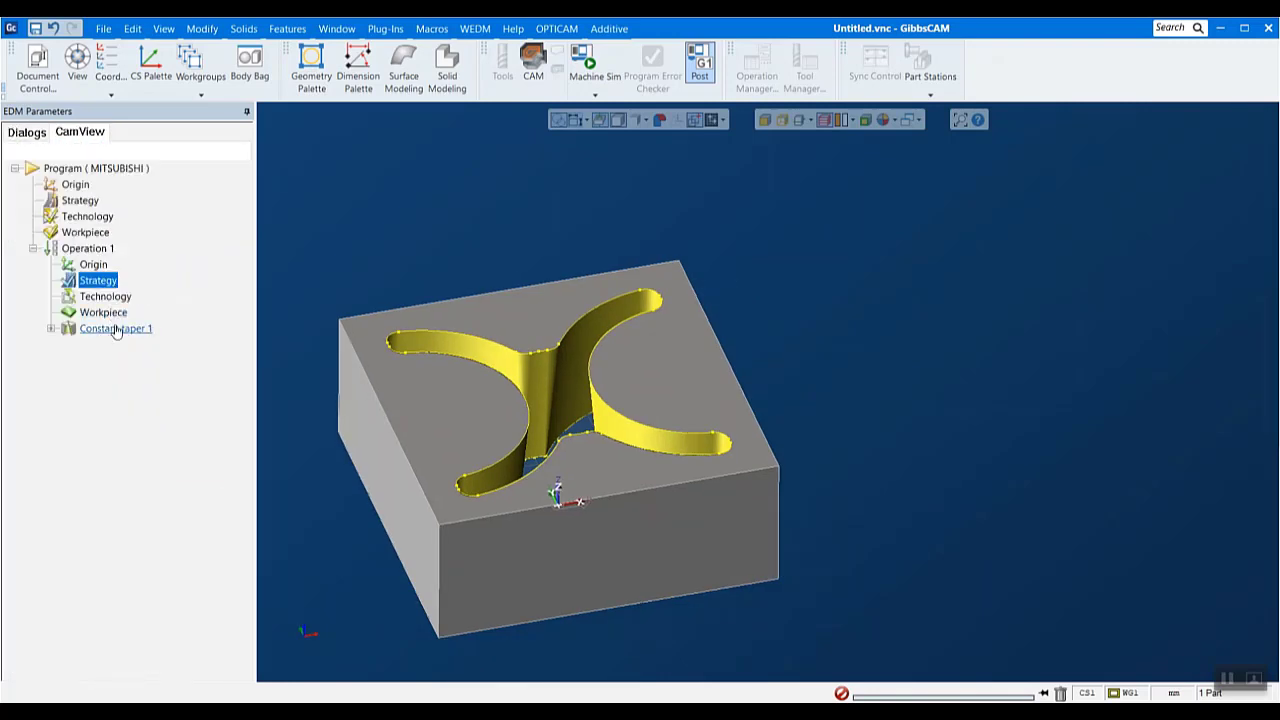
- Run the graphic simulation of Operation 1 through all three cuts at increased speed, close it, and expand the Constant taper 1 feature
right_click(97, 250)
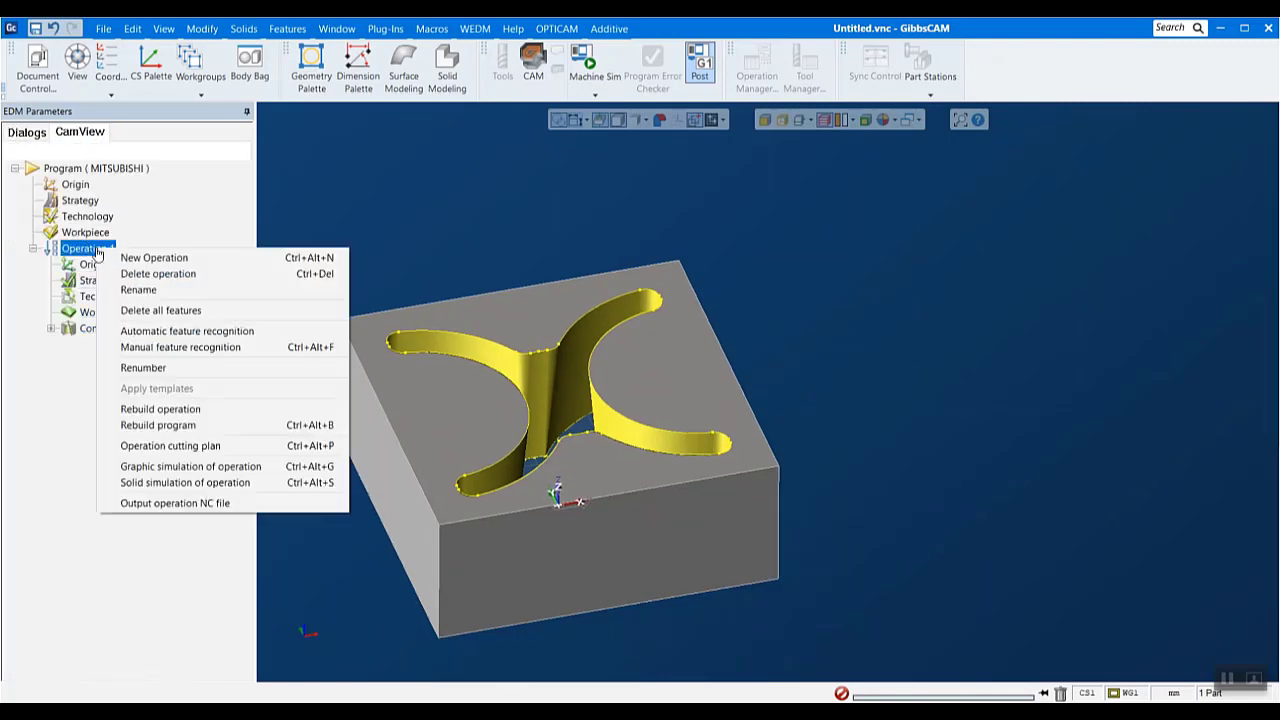
click(165, 470)
click(92, 252)
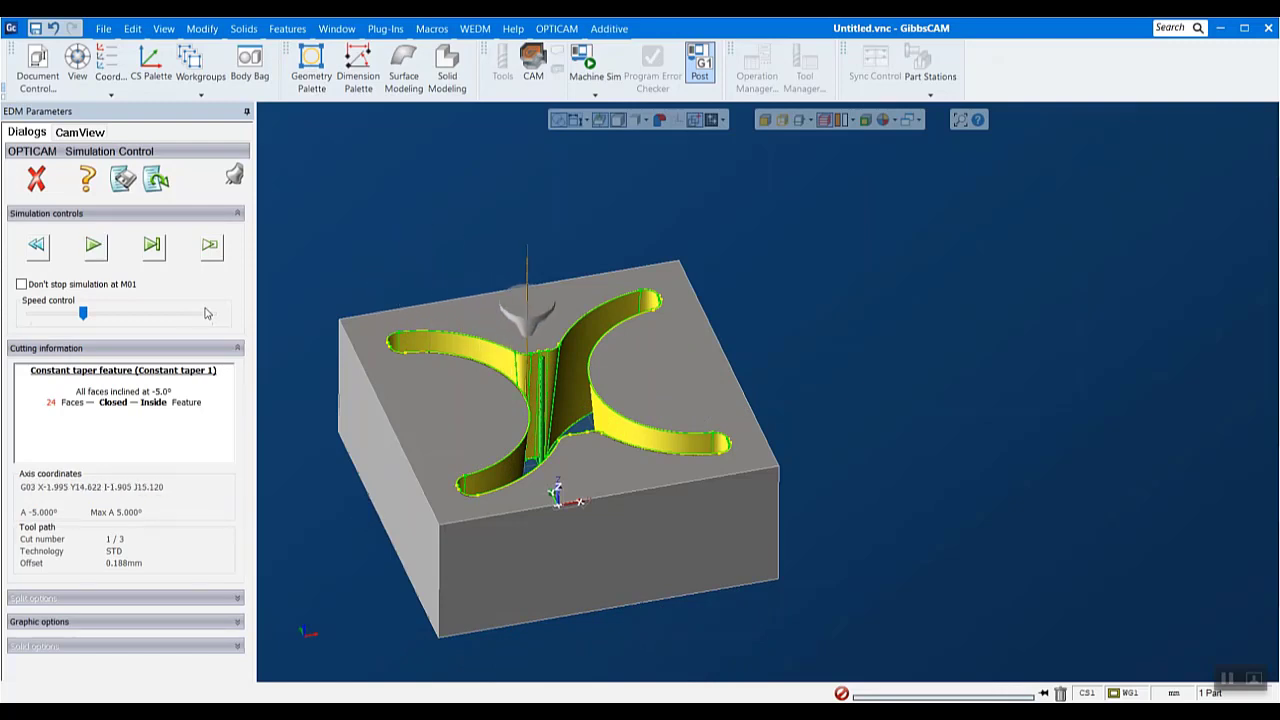
click(103, 250)
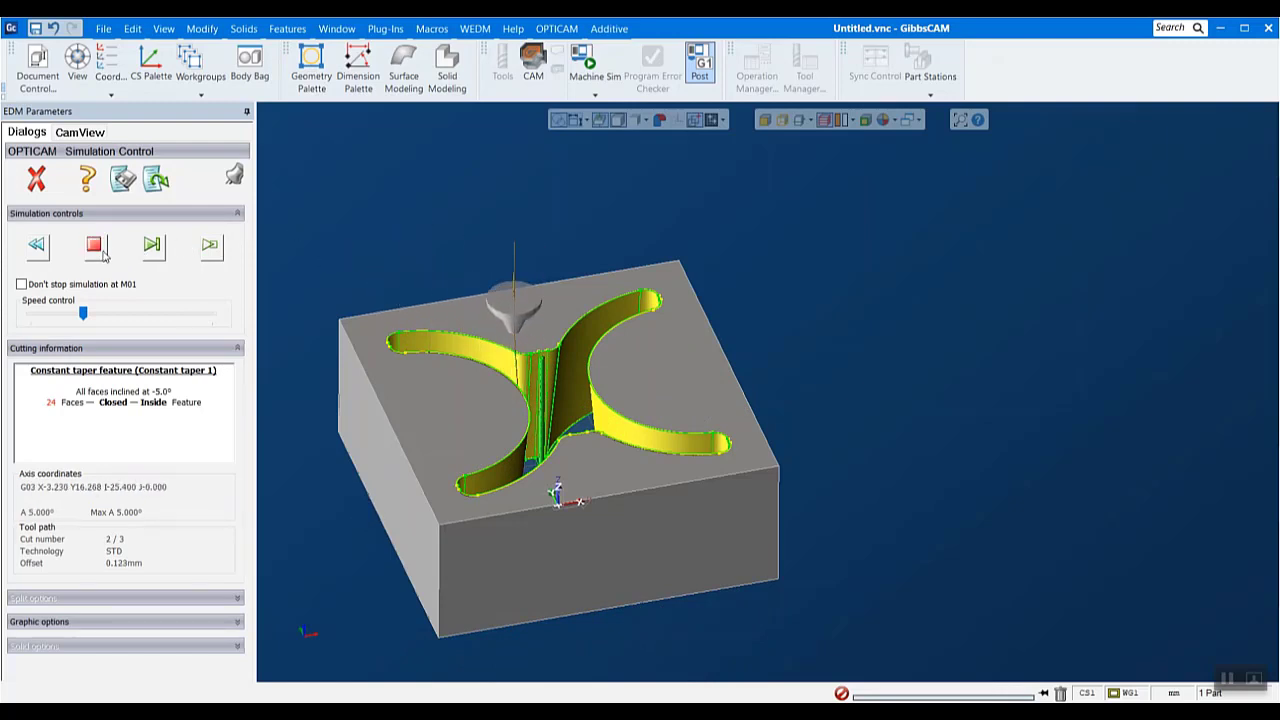
drag(83, 313, 108, 333)
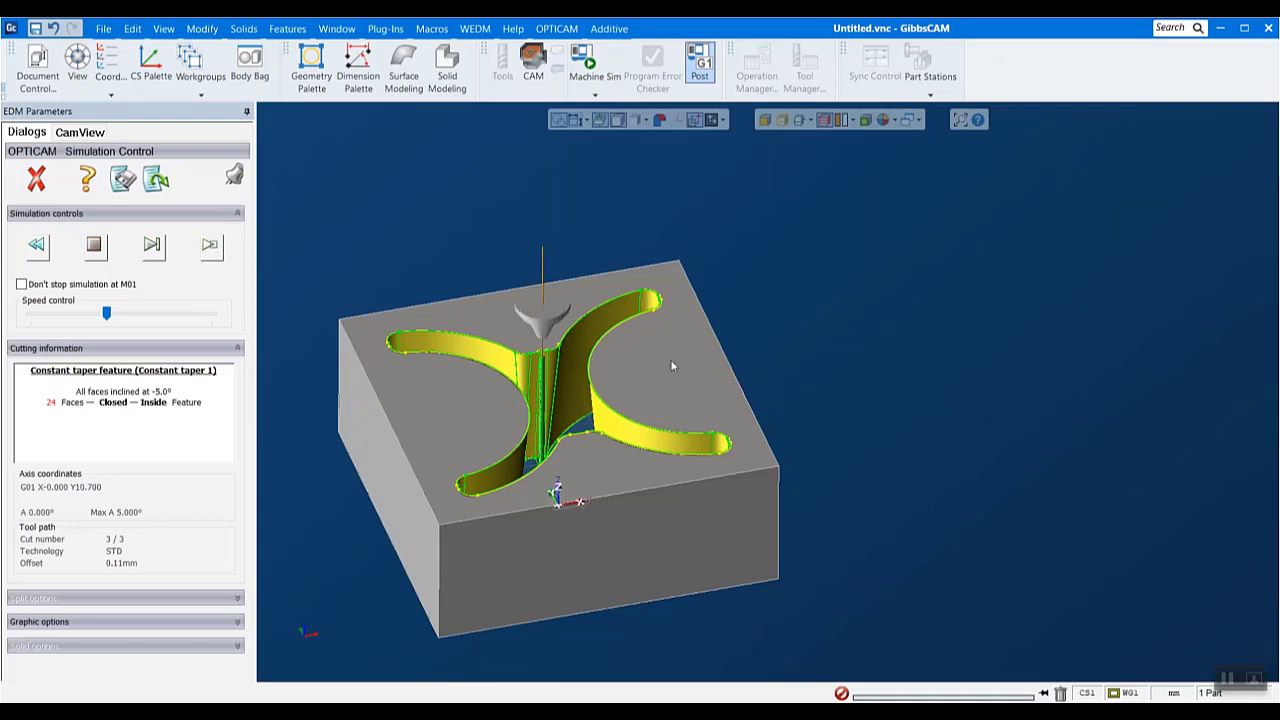
click(36, 180)
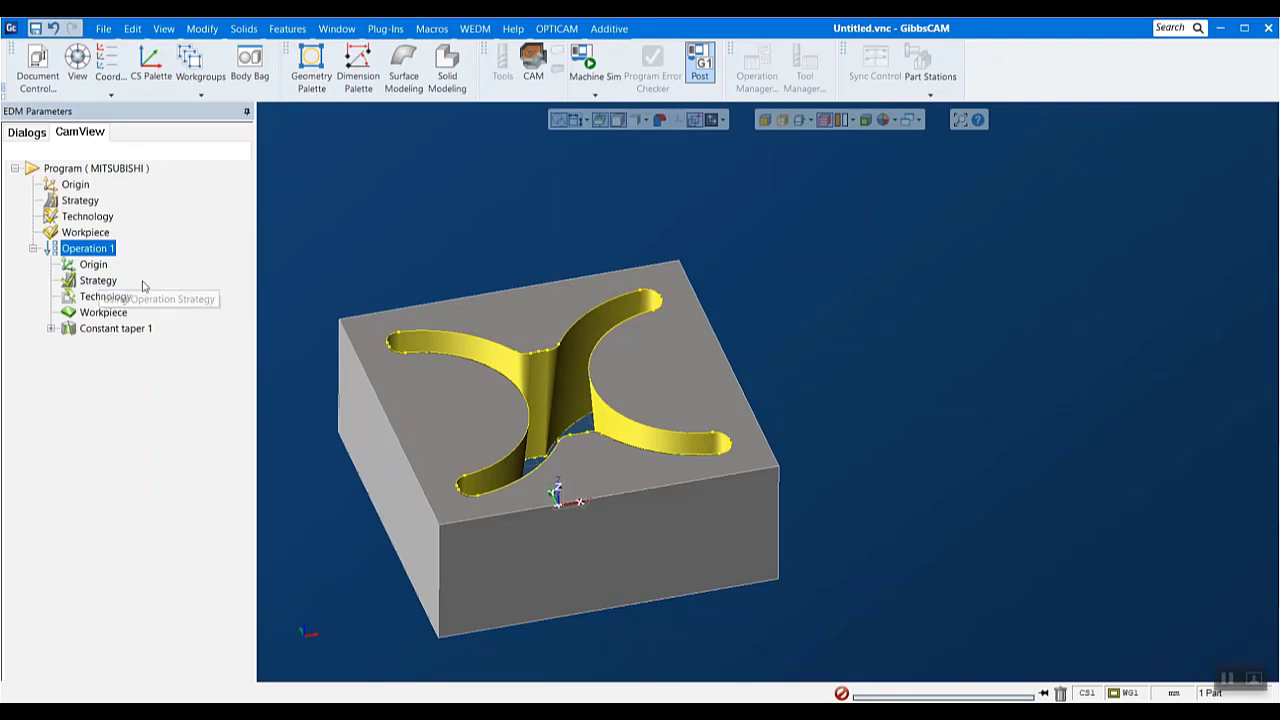
click(51, 328)
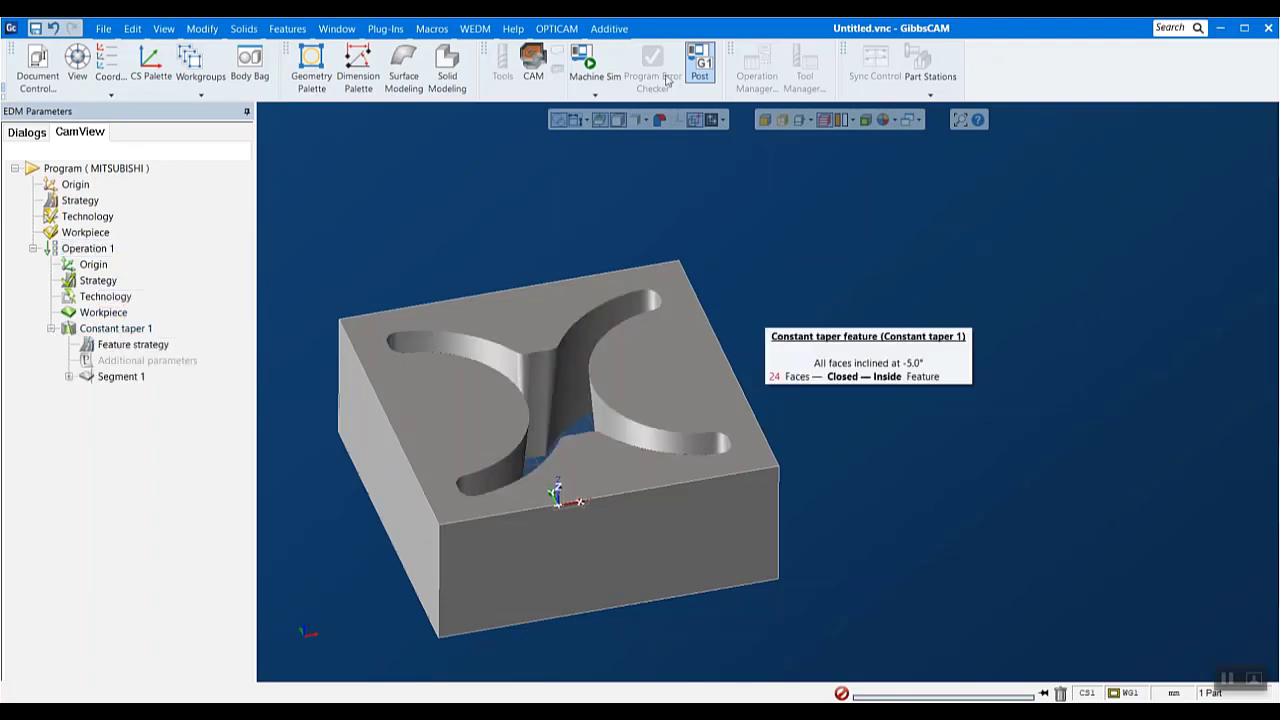
- Enable Create setup sheet and Add comment for each cut in the Mitsubishi postprocessor options, check the NC output options, and accept the program setup
click(552, 30)
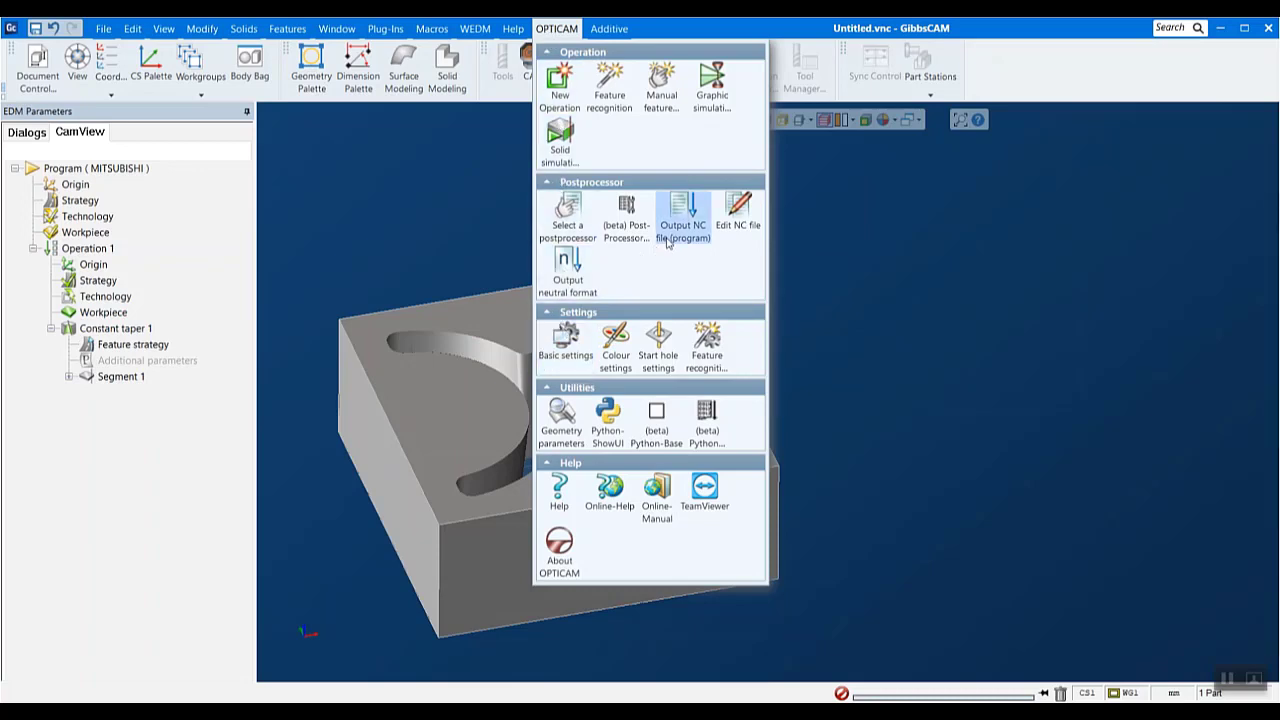
click(584, 220)
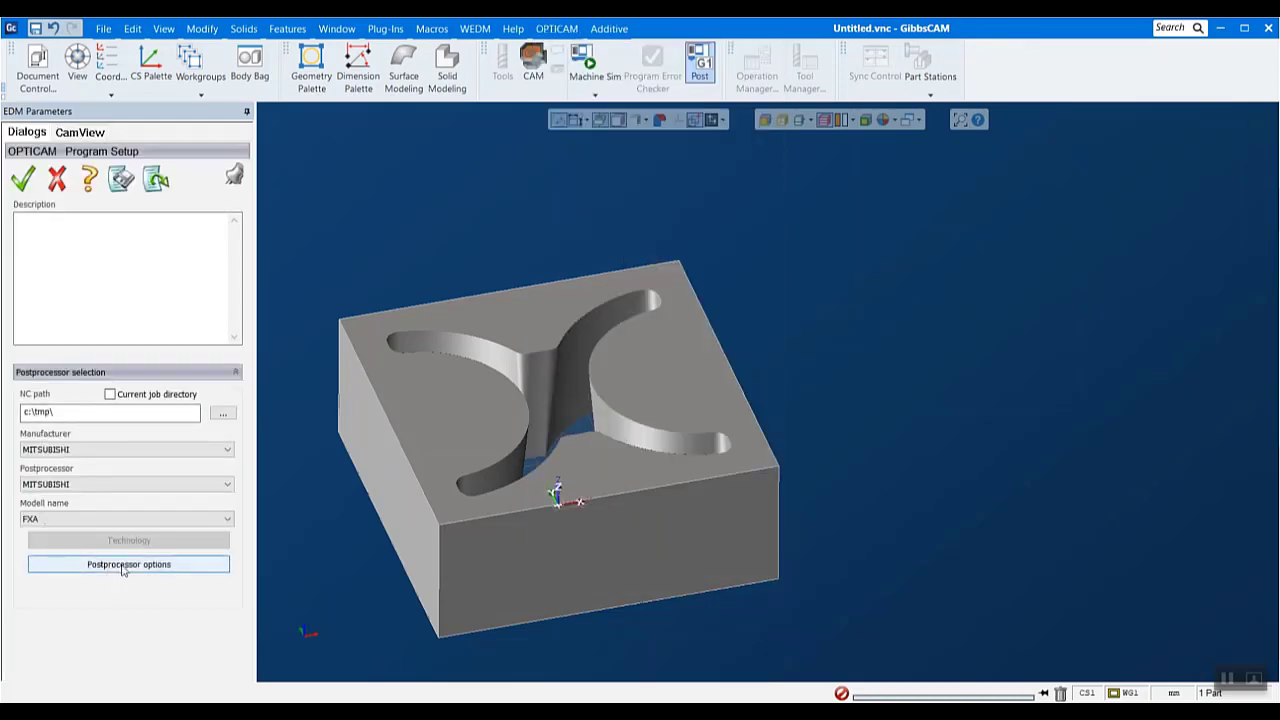
click(123, 566)
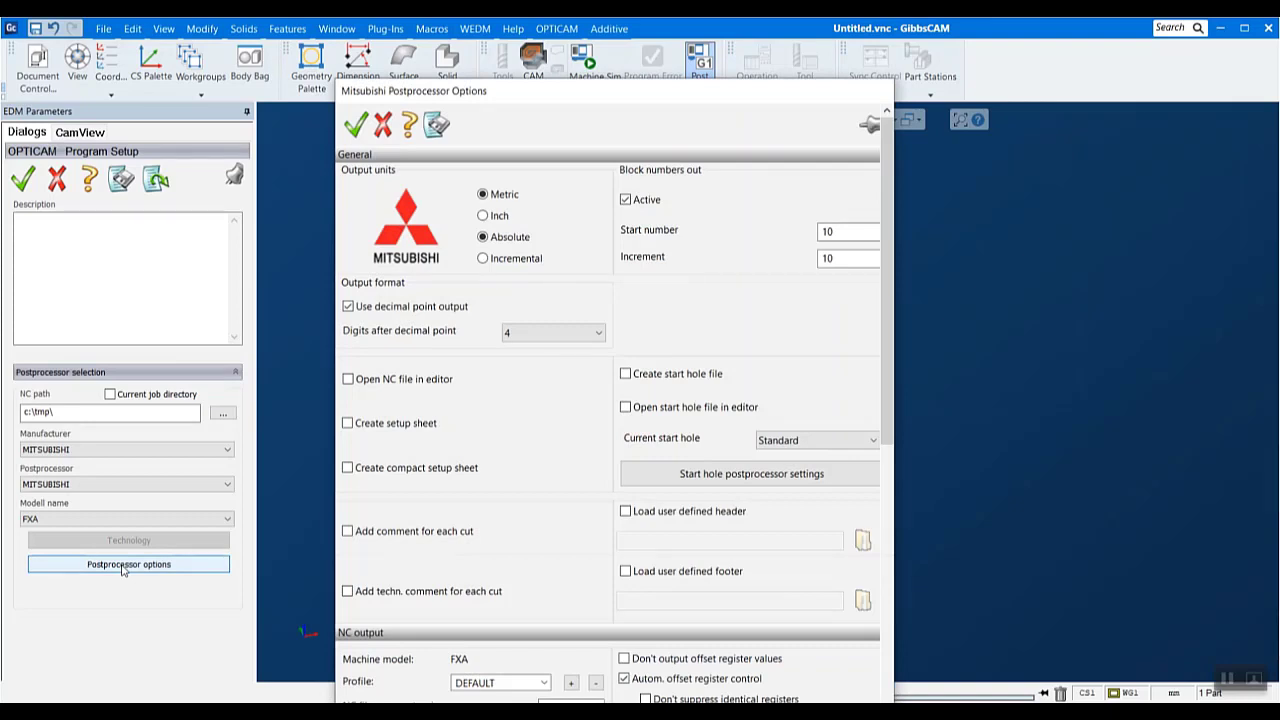
click(358, 424)
click(435, 538)
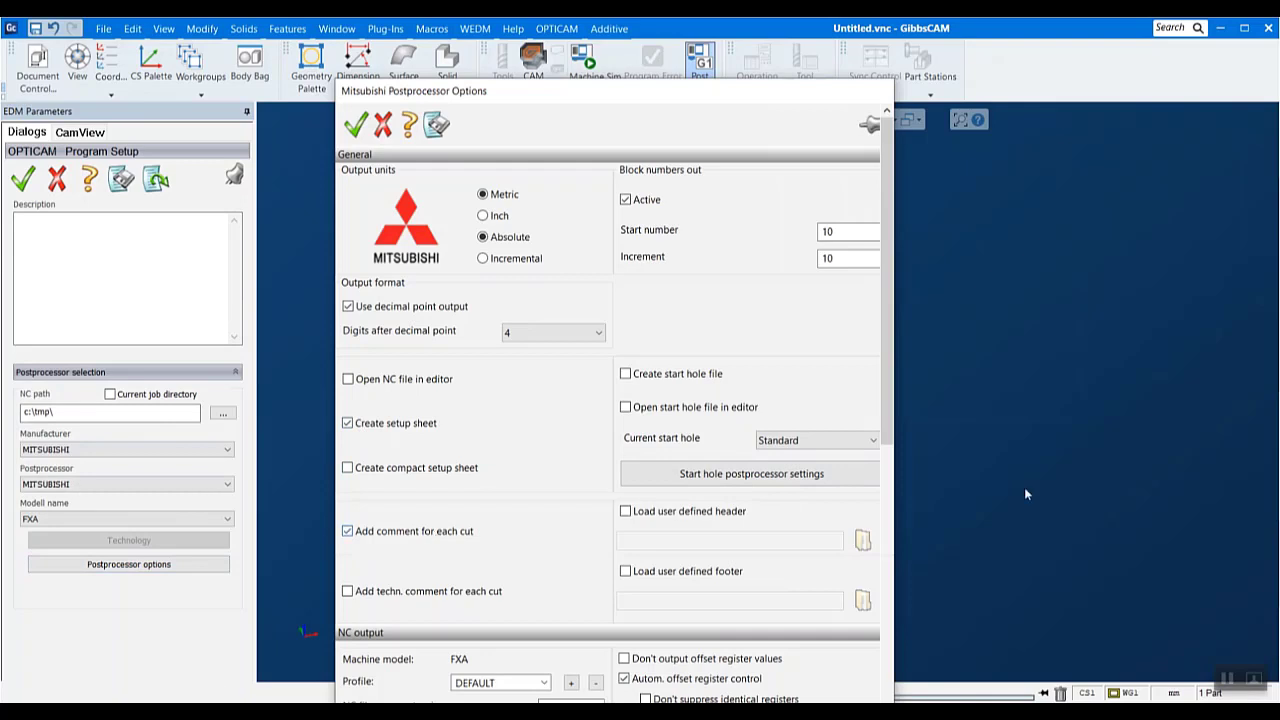
scroll(418, 603, down, 1)
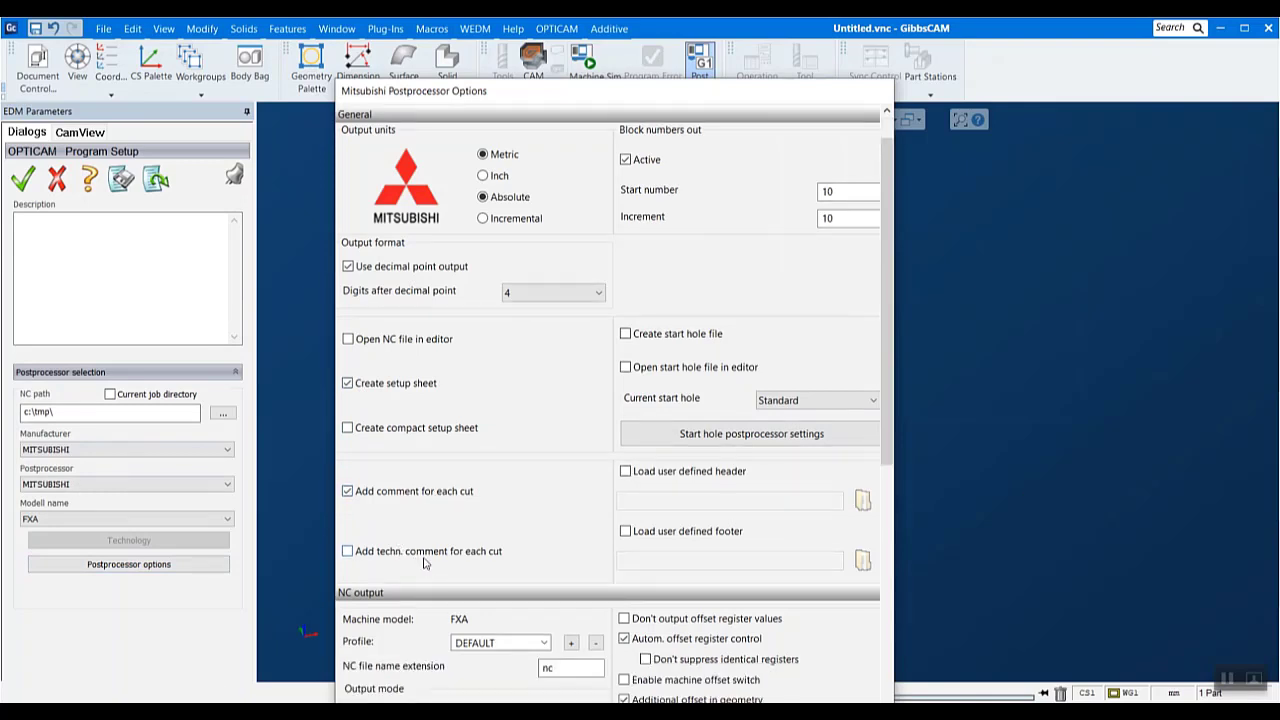
scroll(526, 632, down, 3)
scroll(757, 634, down, 10)
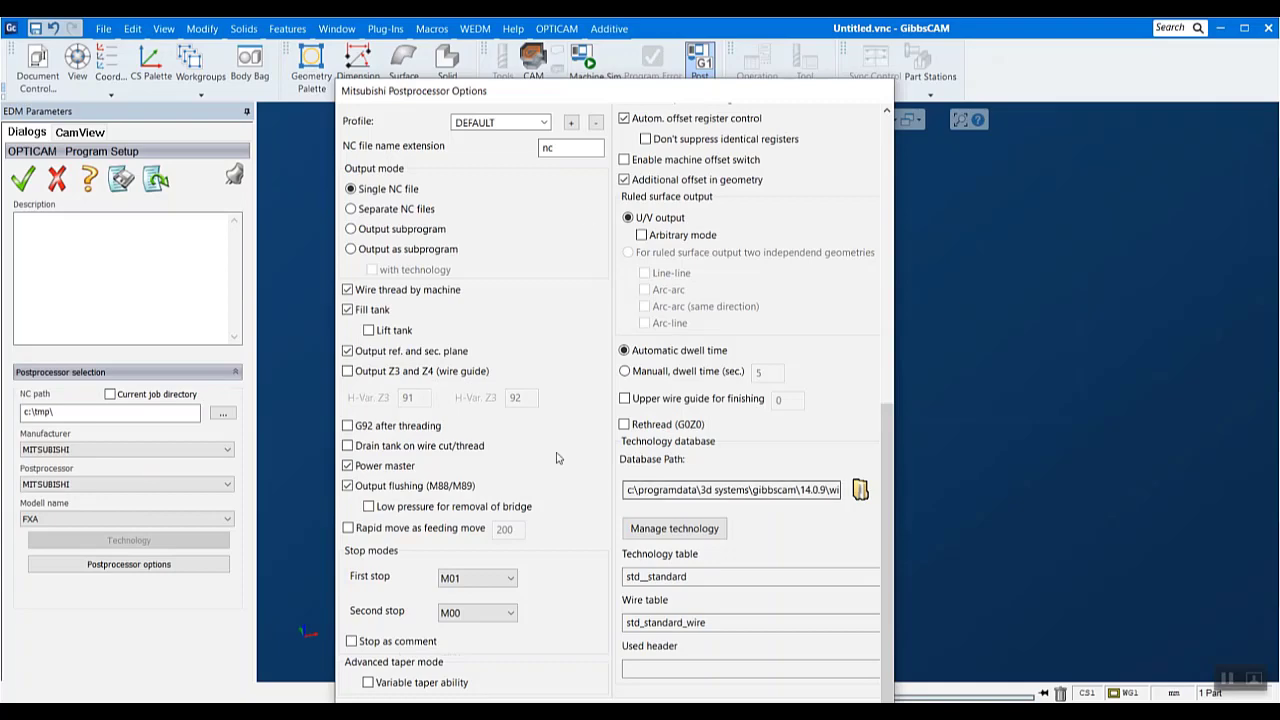
scroll(530, 420, up, 1)
scroll(530, 417, up, 7)
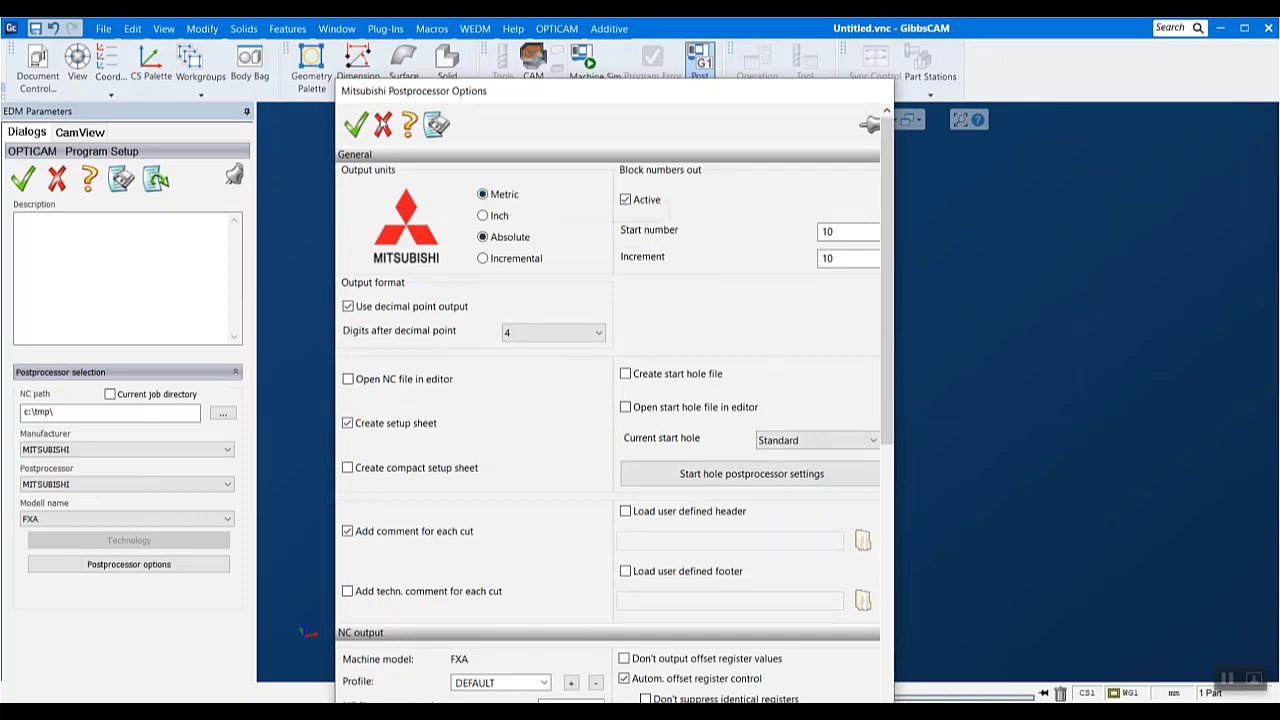
click(358, 126)
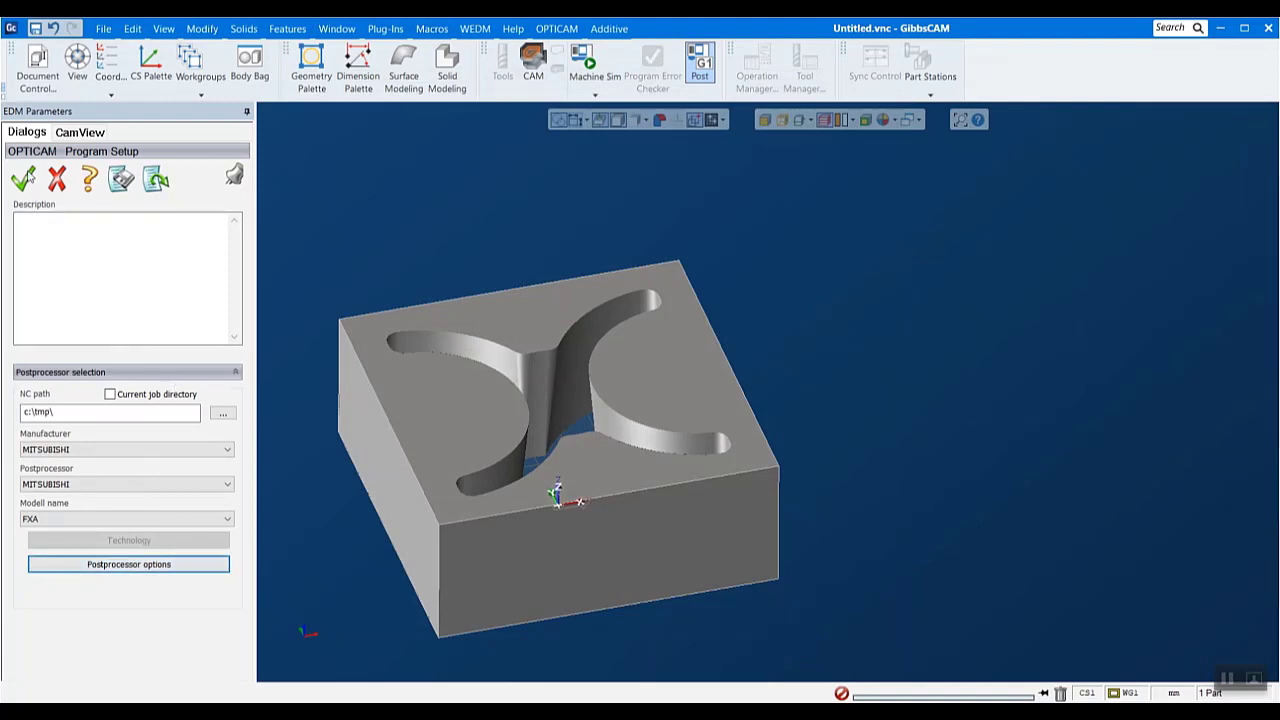
click(23, 182)
- Output the program's NC file, overwriting the existing 123.nc, and acknowledge the demo database warning
click(556, 28)
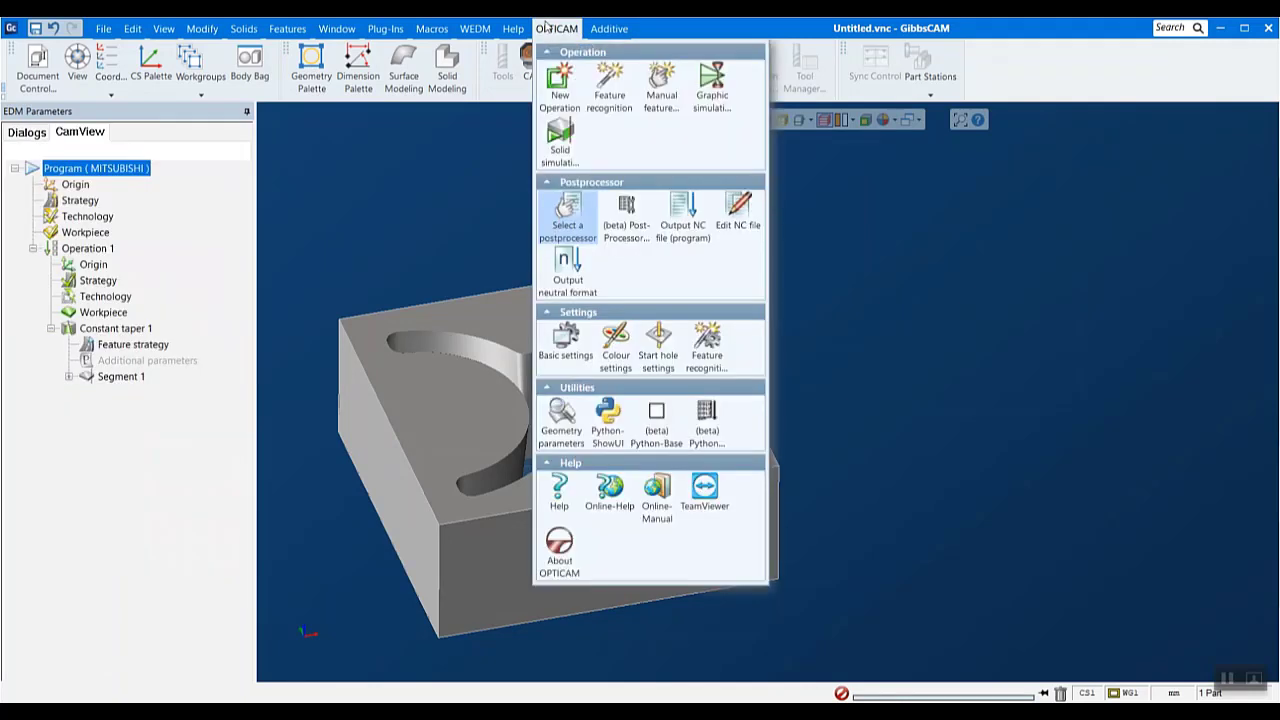
click(693, 223)
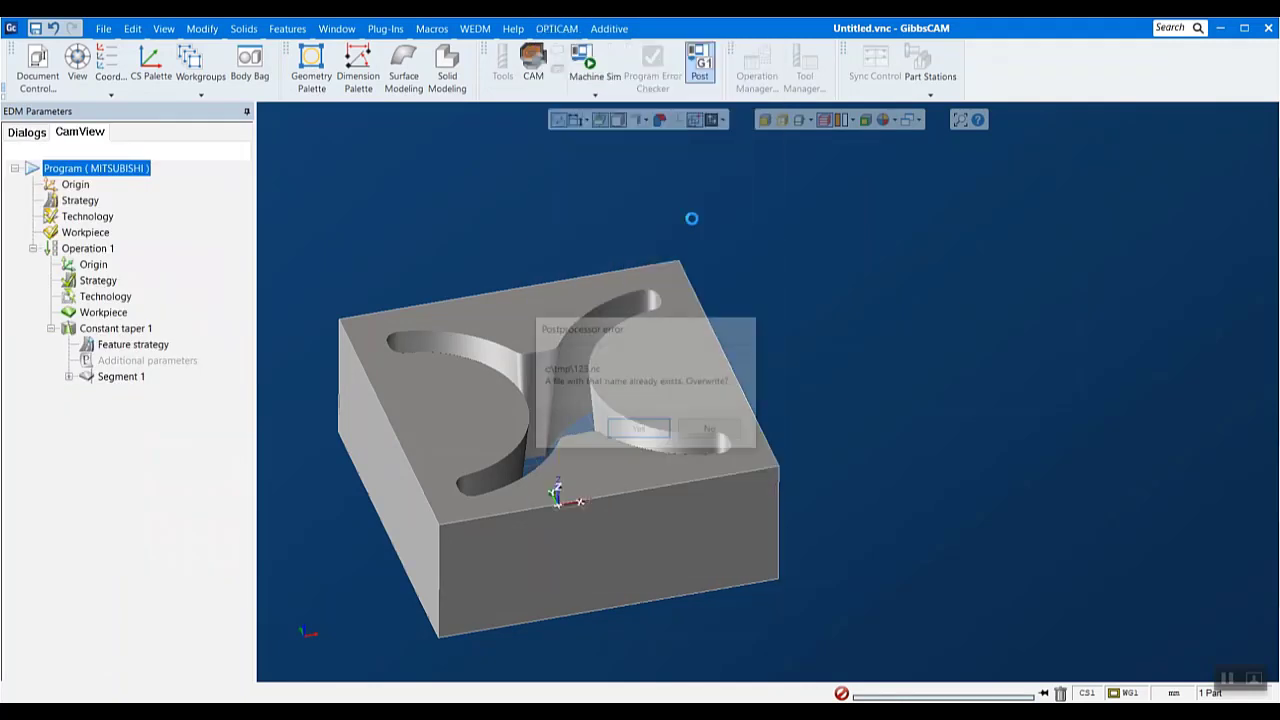
click(650, 430)
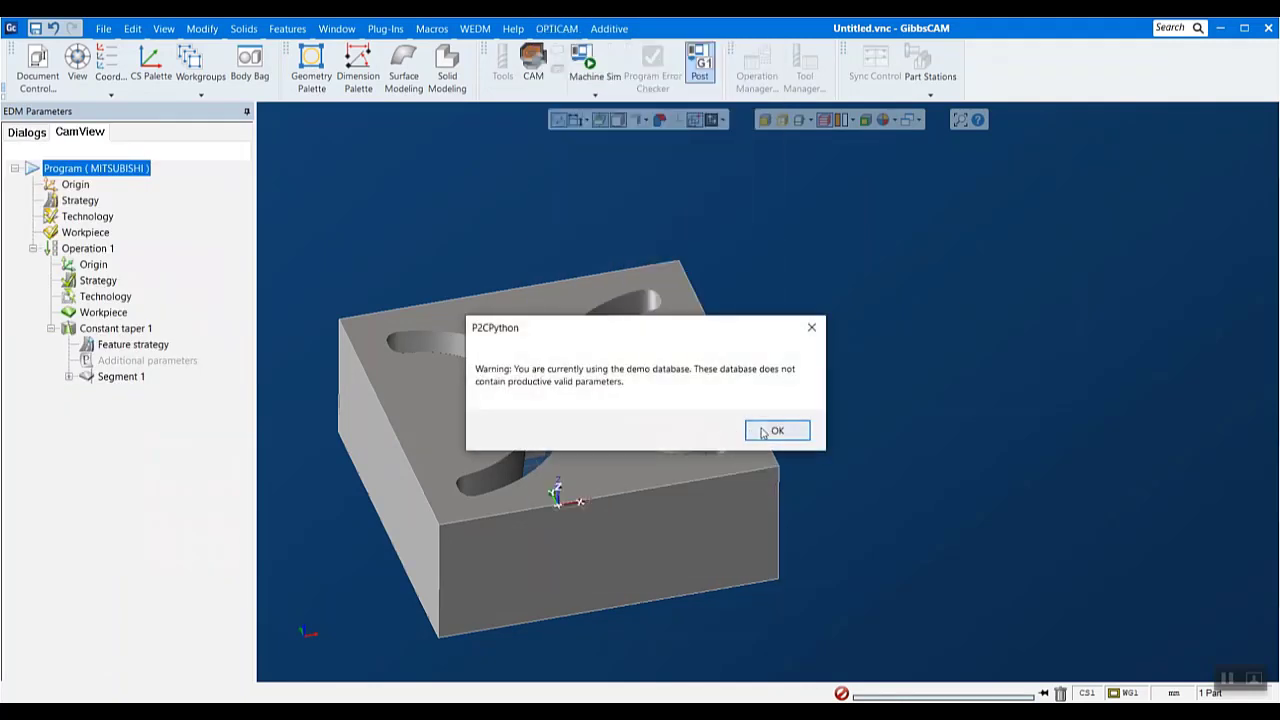
click(775, 429)
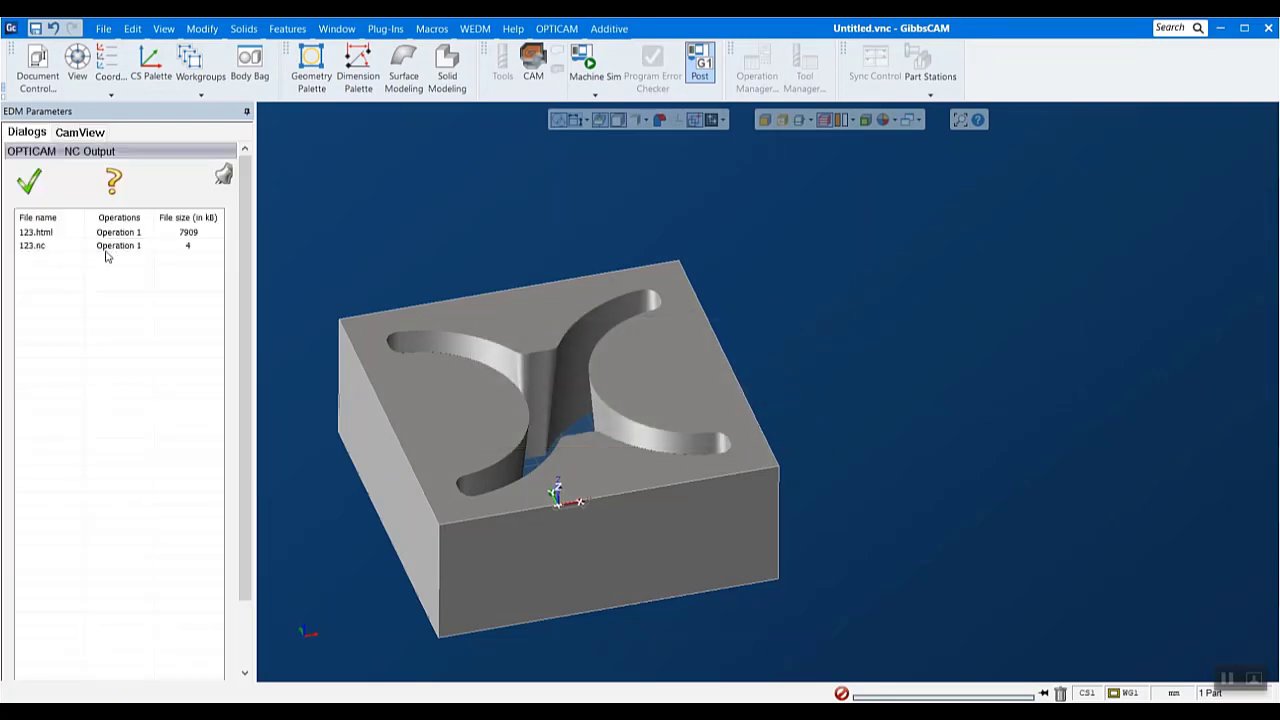
- Open the generated 123.html setup sheet and examine its program overview and the rough and trim cut data
double_click(52, 233)
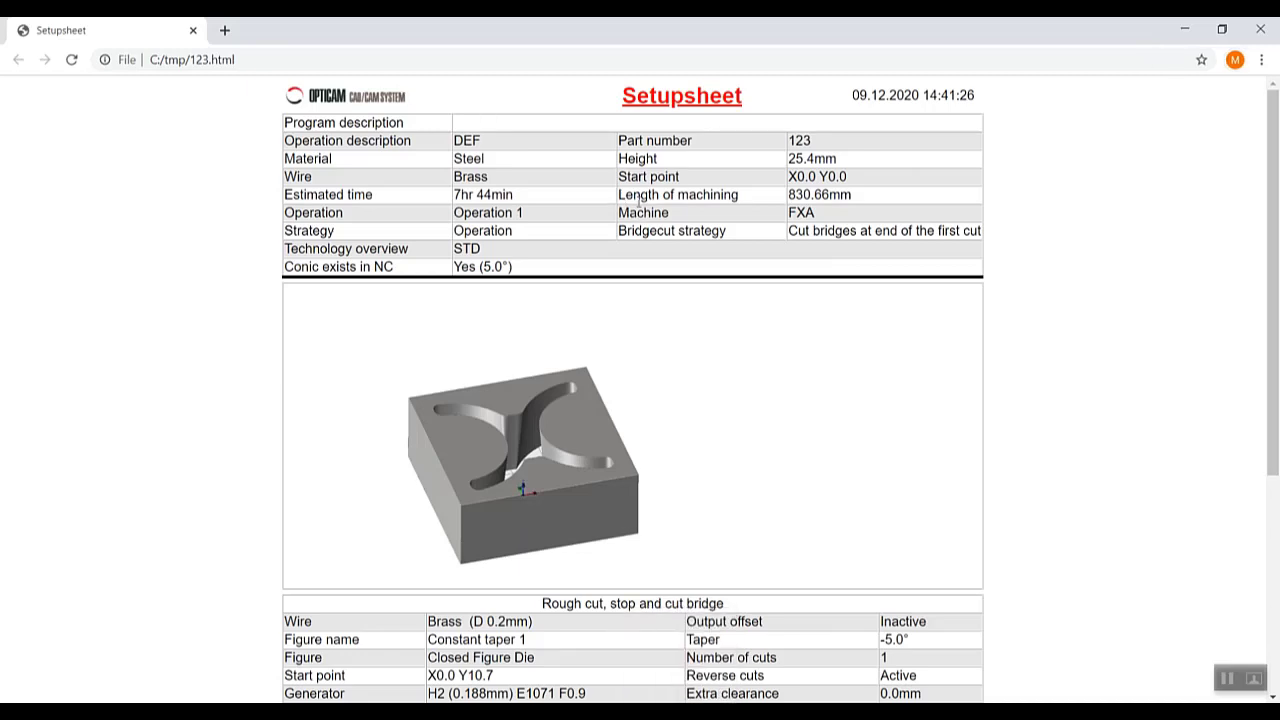
scroll(641, 208, down, 4)
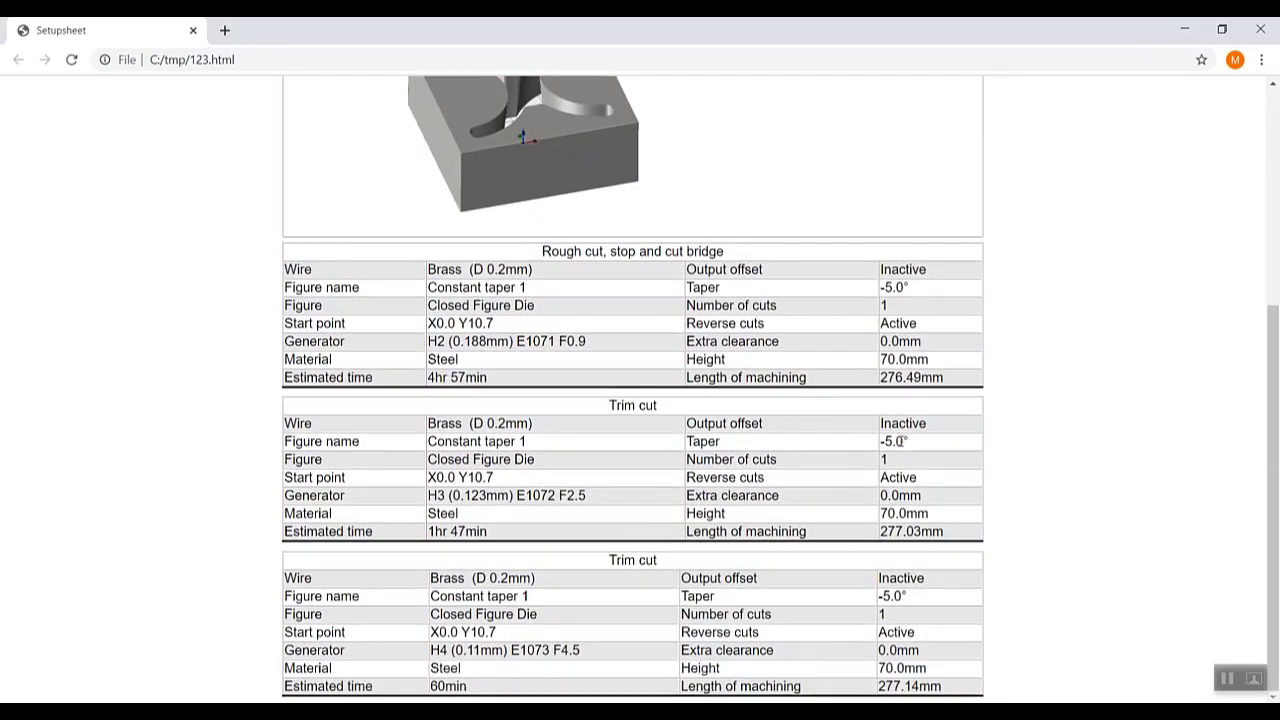
drag(915, 448, 882, 444)
click(915, 447)
drag(1262, 489, 1262, 262)
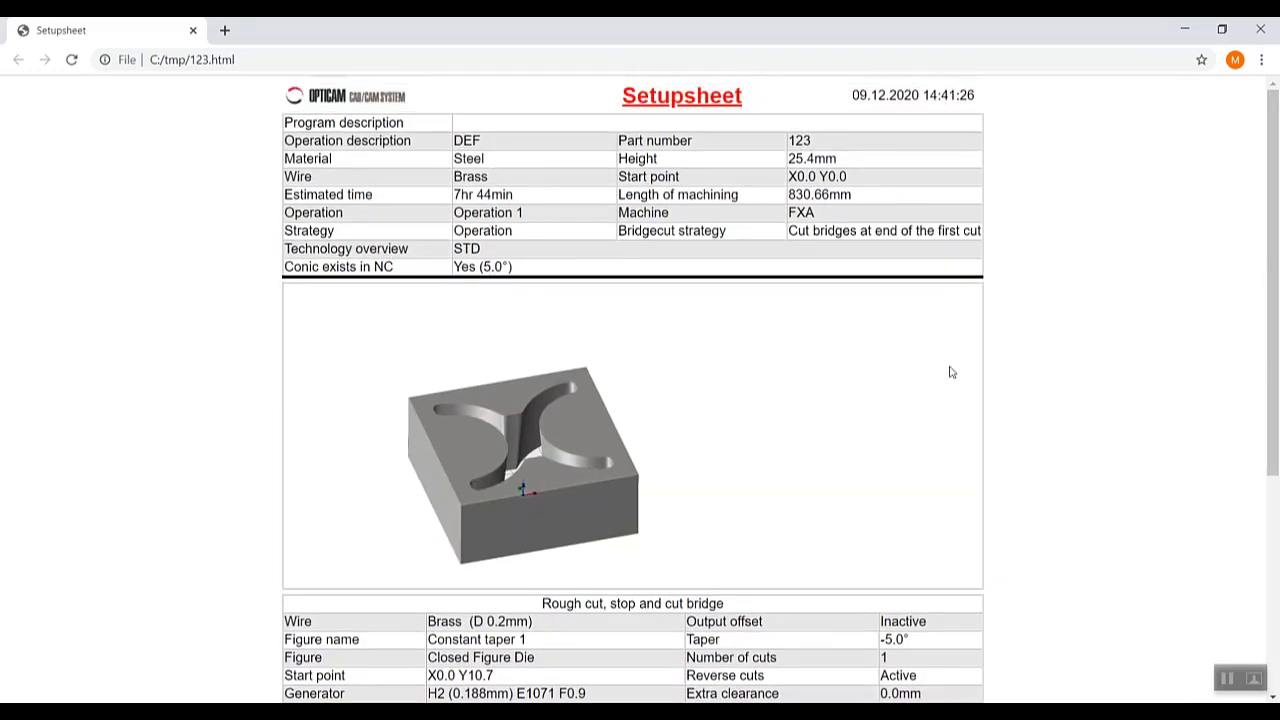
scroll(1078, 485, down, 3)
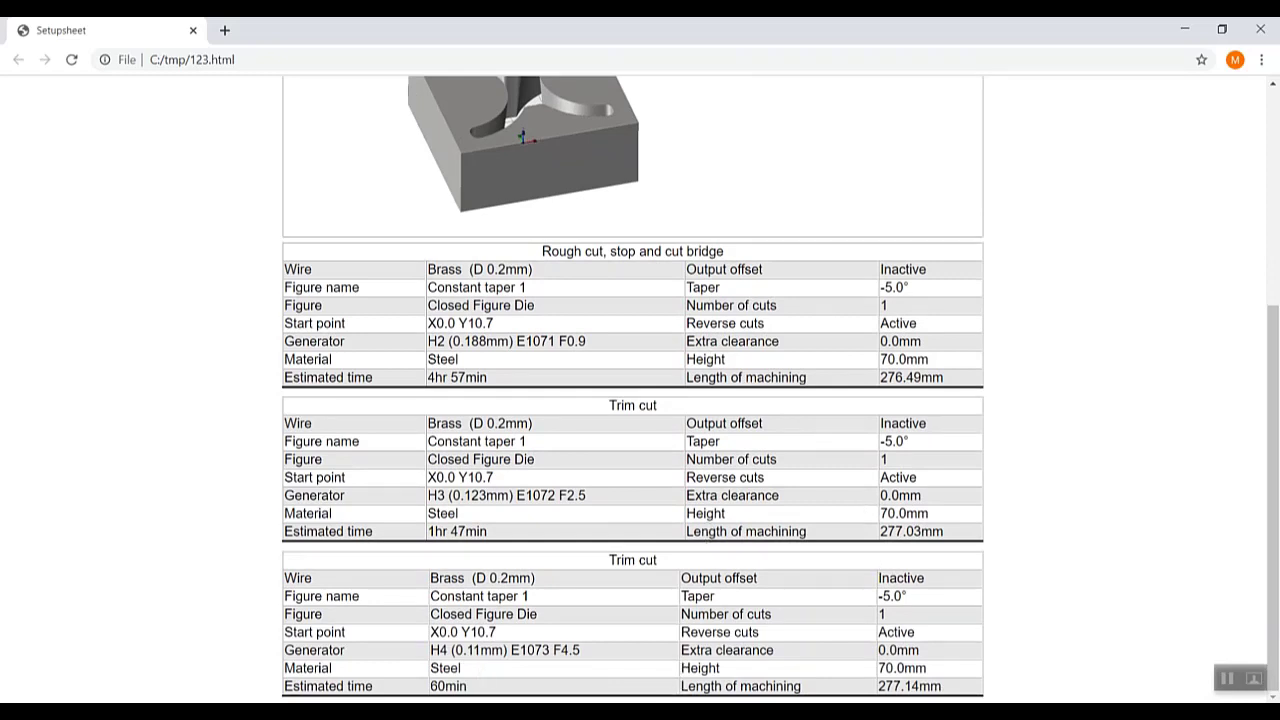
- Return to GibbsCAM and close the NC output file list
mouse_move(636, 712)
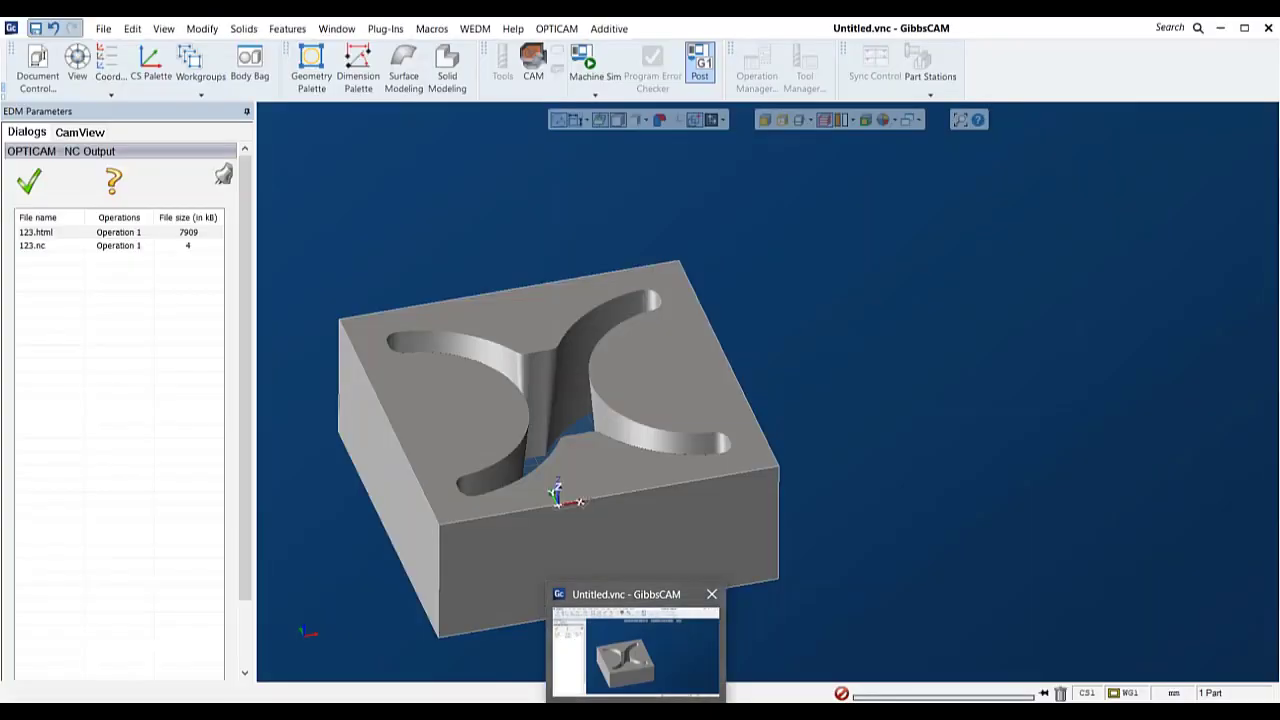
click(636, 650)
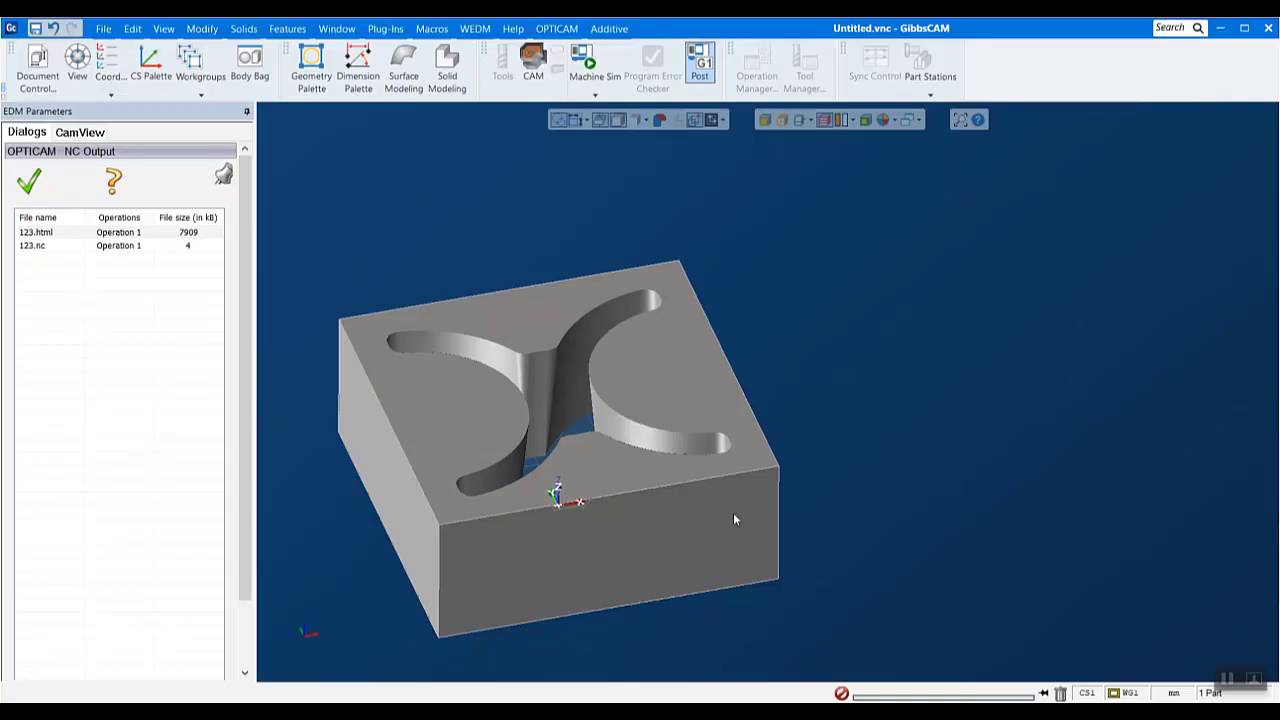
click(44, 179)
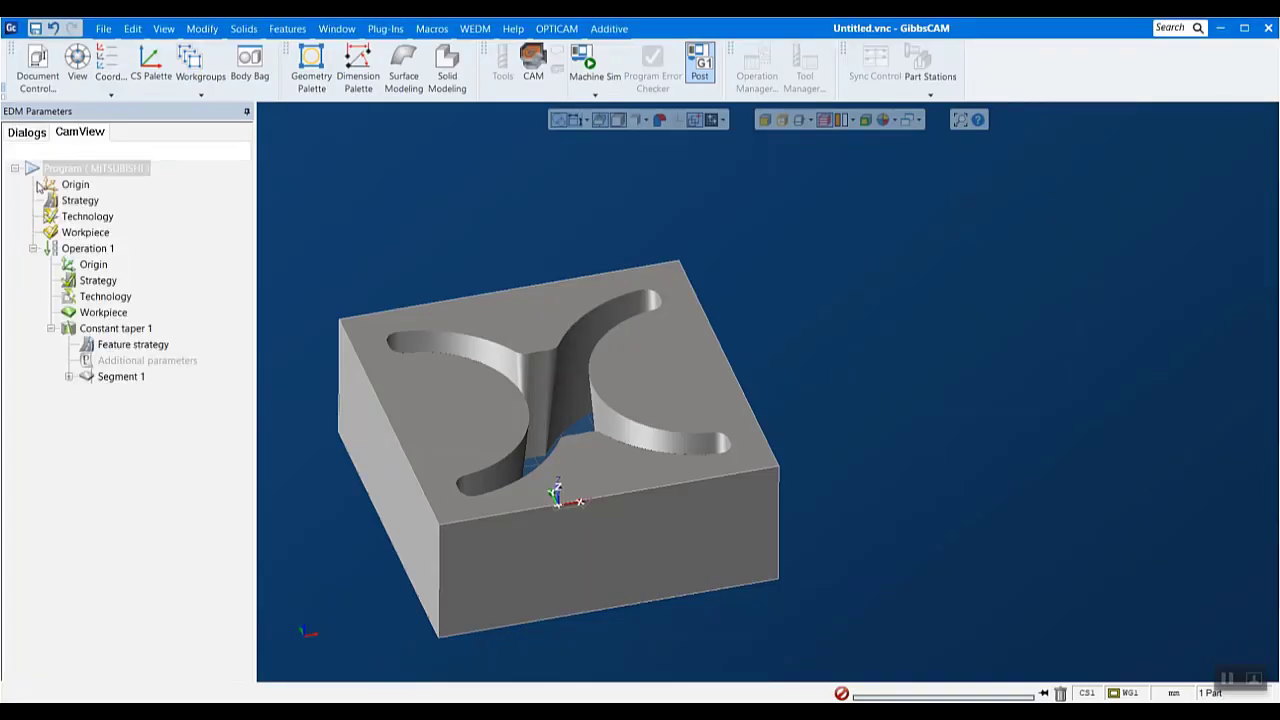
- Open the OPTICAM basic settings, reposition and shrink their window, and inspect the position and ruled surface tolerances
click(557, 28)
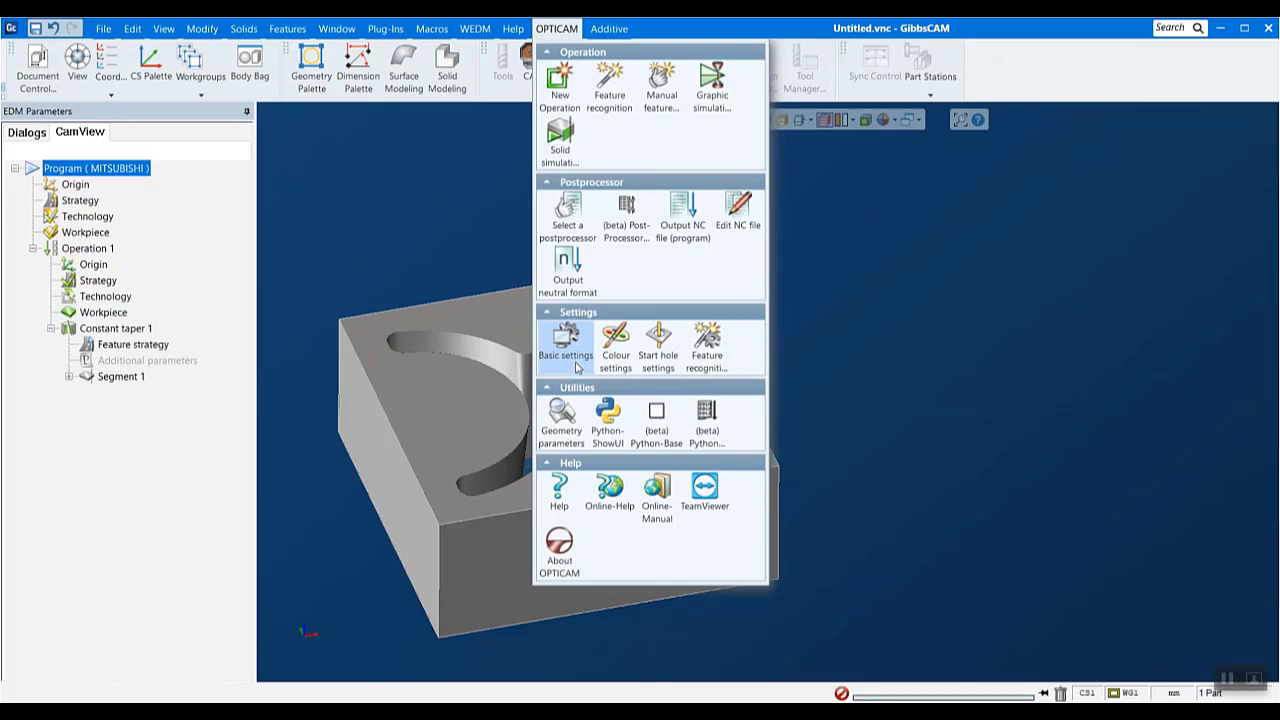
click(576, 367)
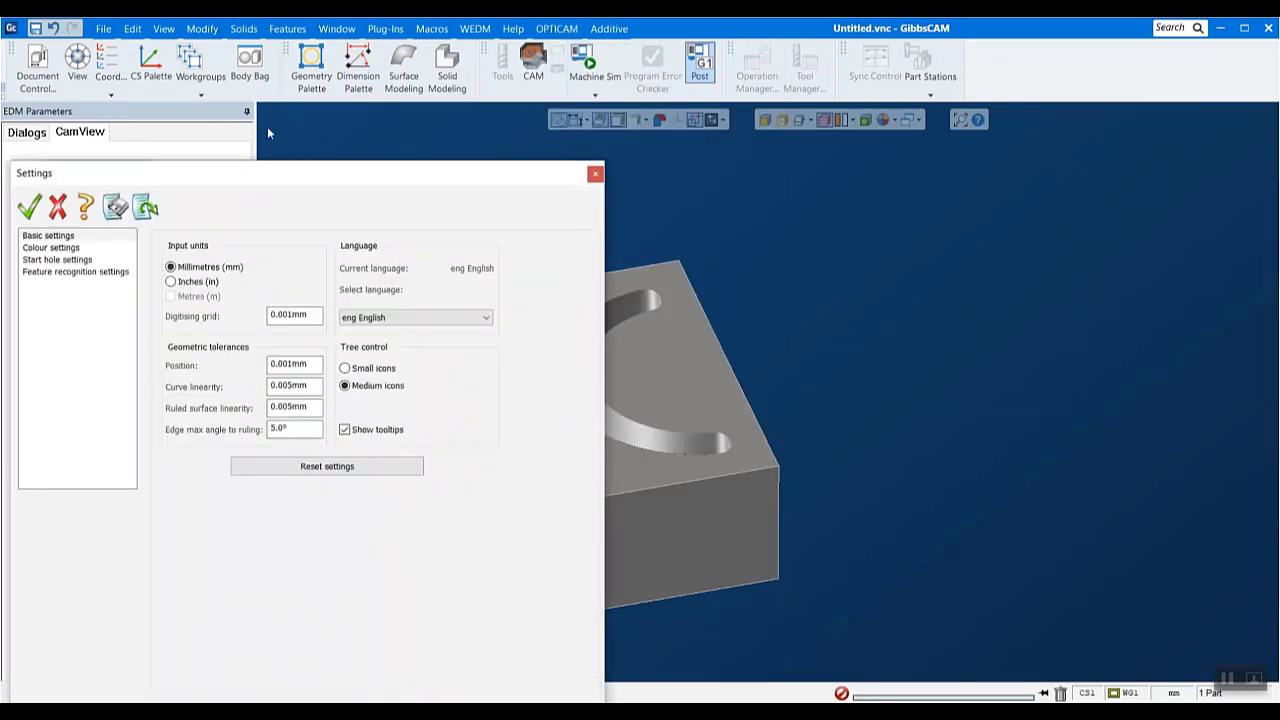
drag(293, 181, 558, 120)
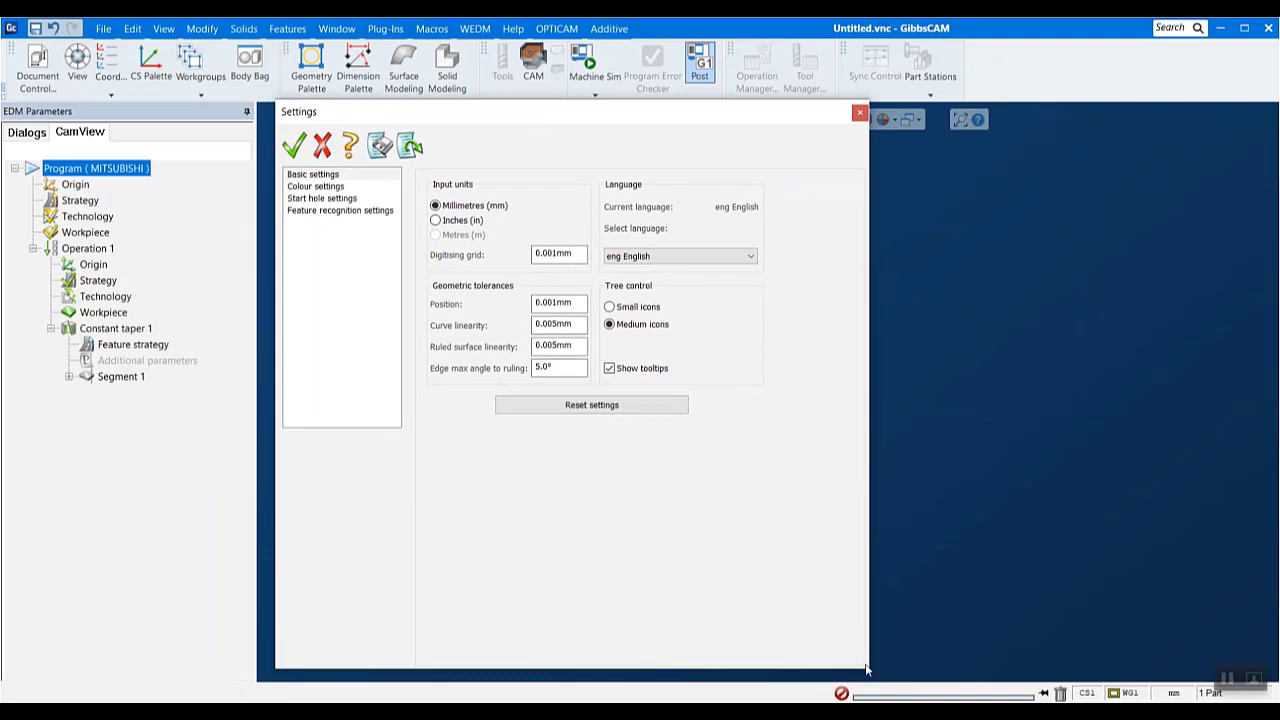
drag(868, 672, 802, 488)
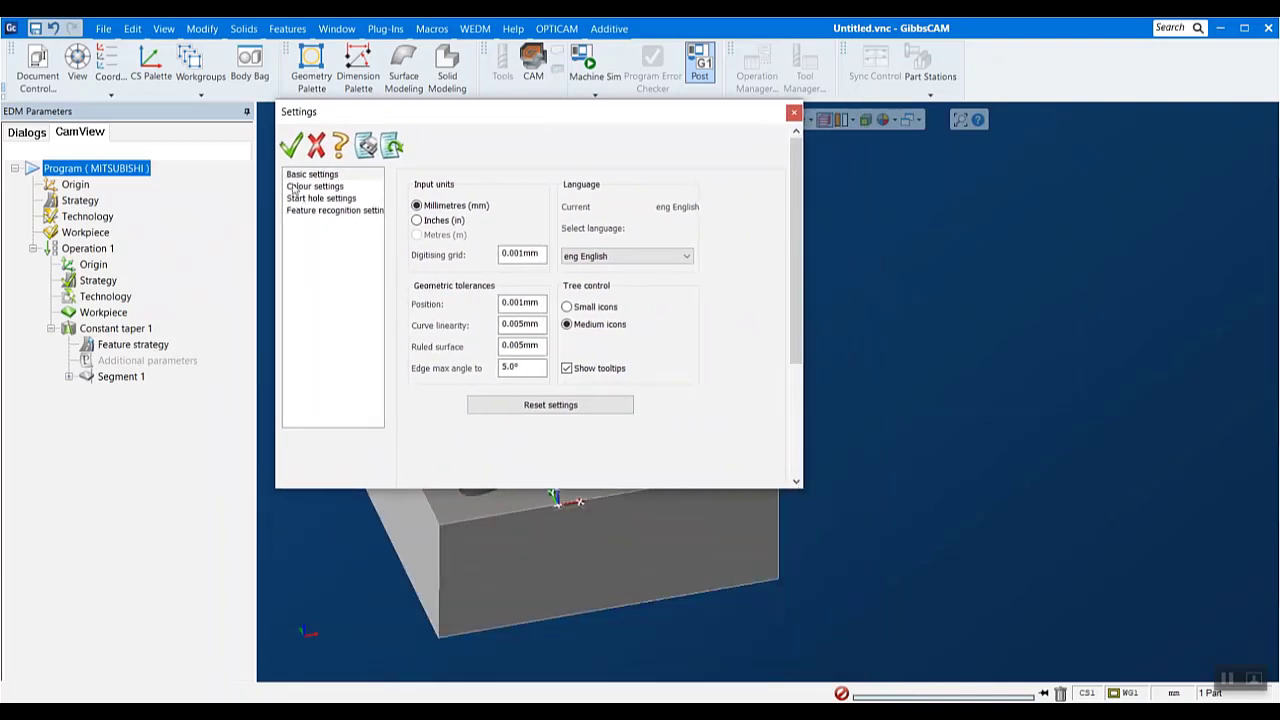
double_click(525, 302)
click(533, 345)
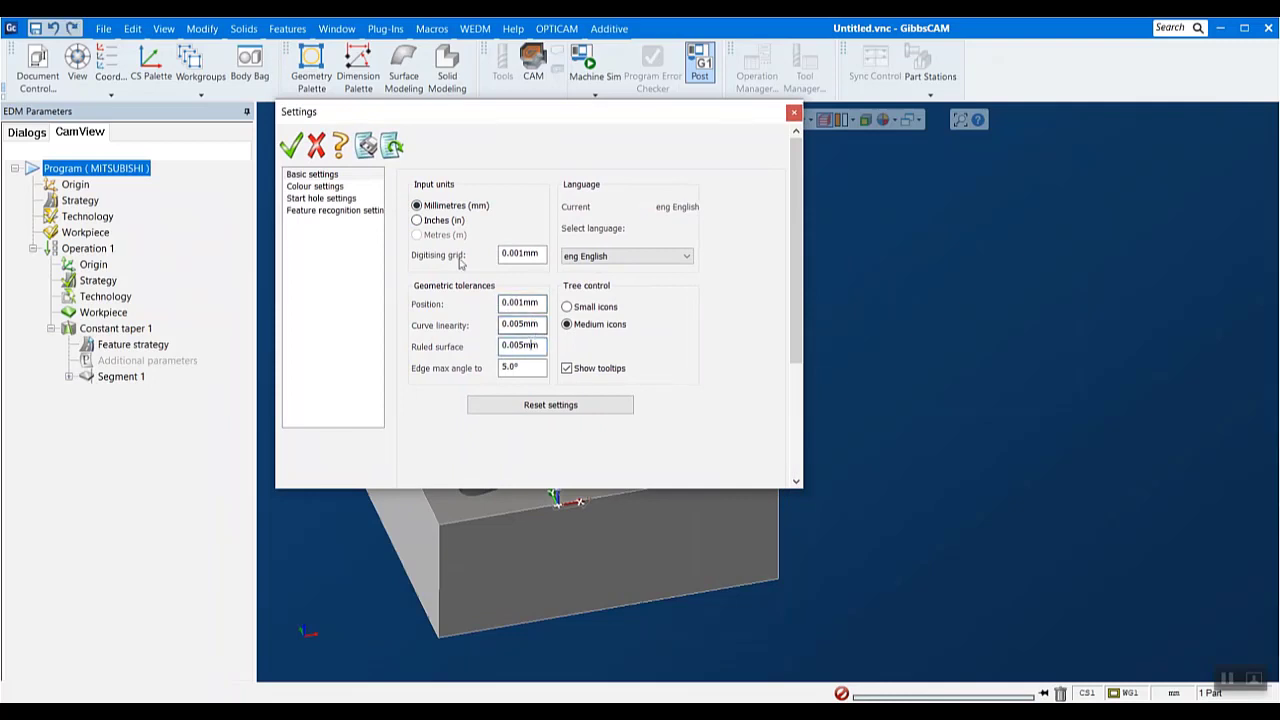
- View the colour settings, open the start hole settings, and enlarge and reposition the Settings window to show more start hole options
click(317, 187)
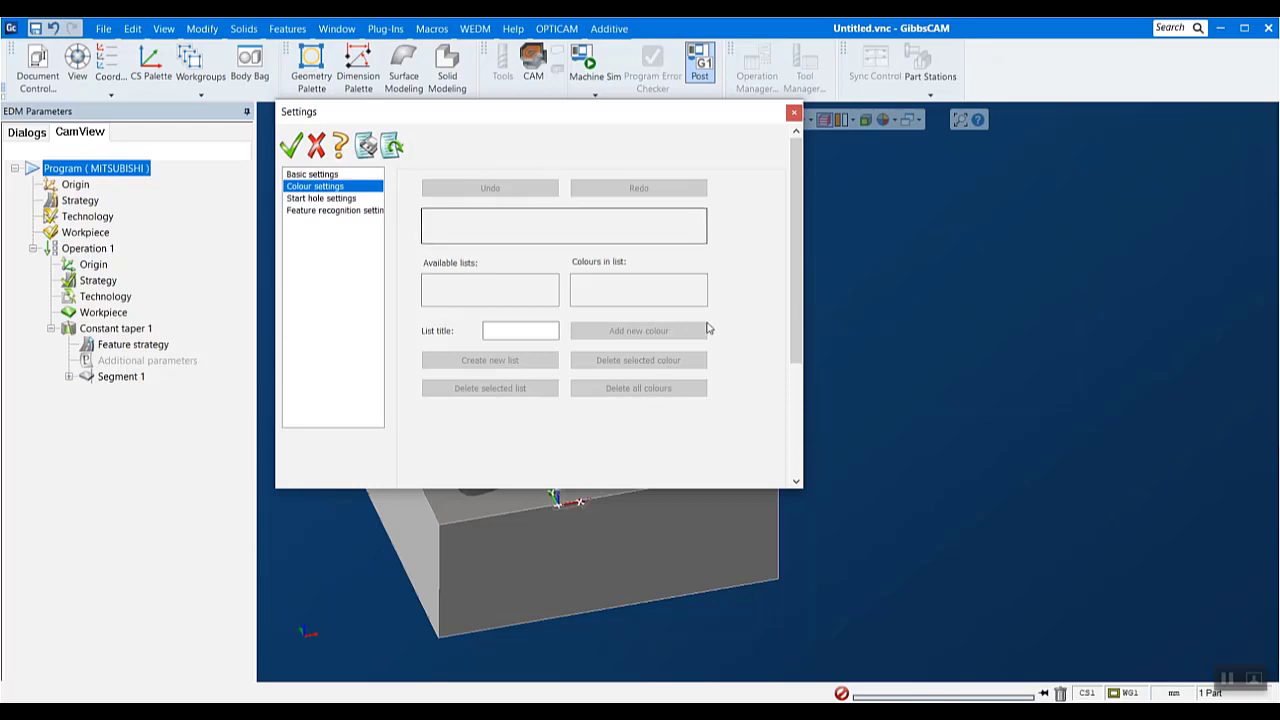
drag(674, 117, 762, 189)
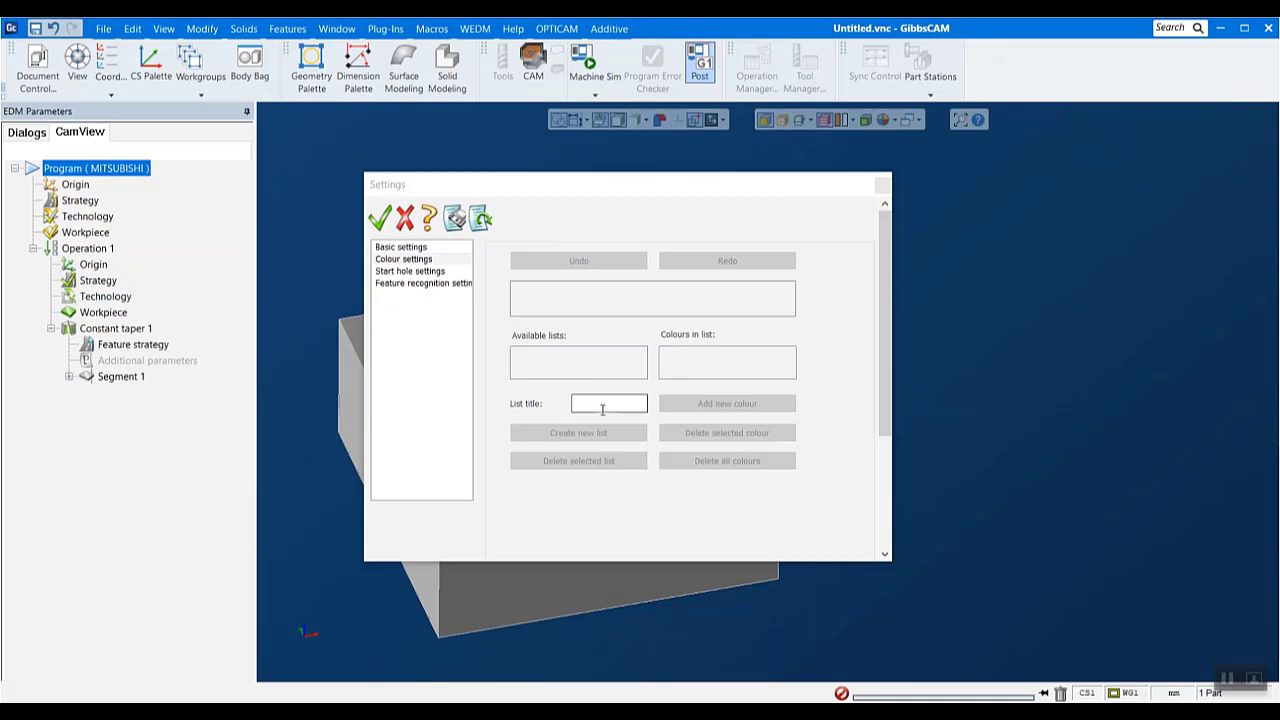
click(412, 272)
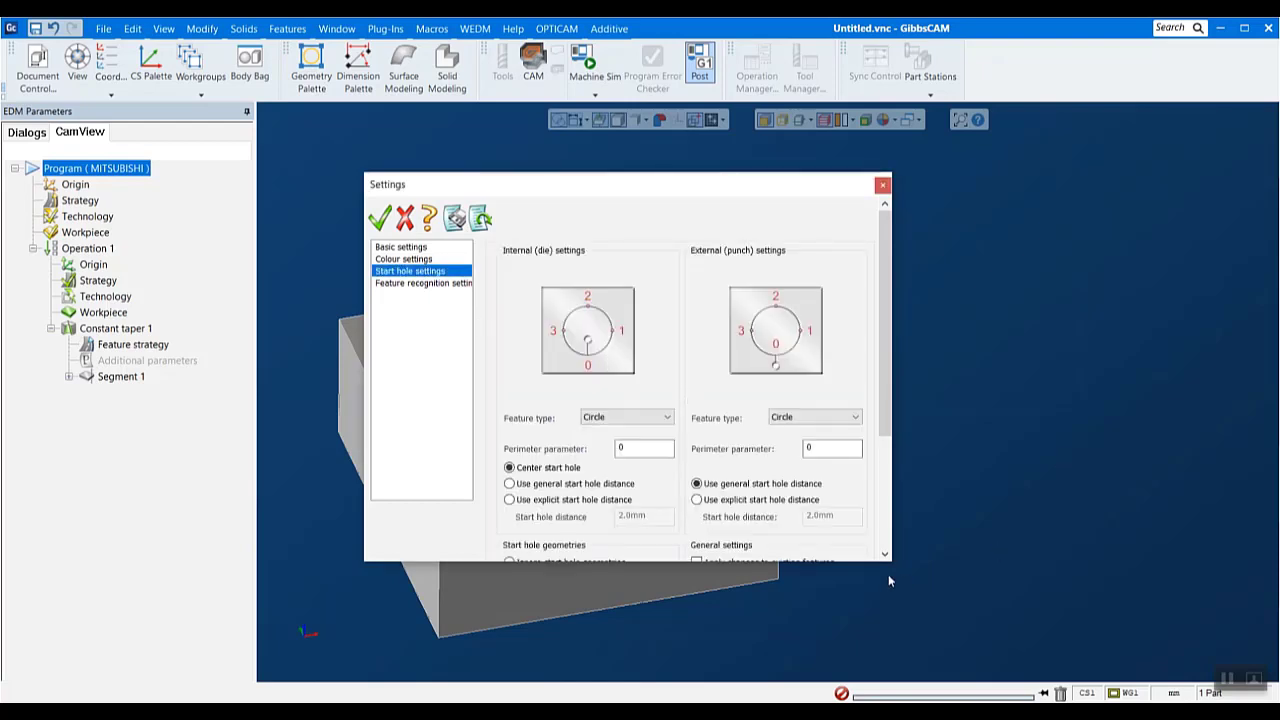
drag(895, 566, 1137, 674)
drag(827, 196, 780, 123)
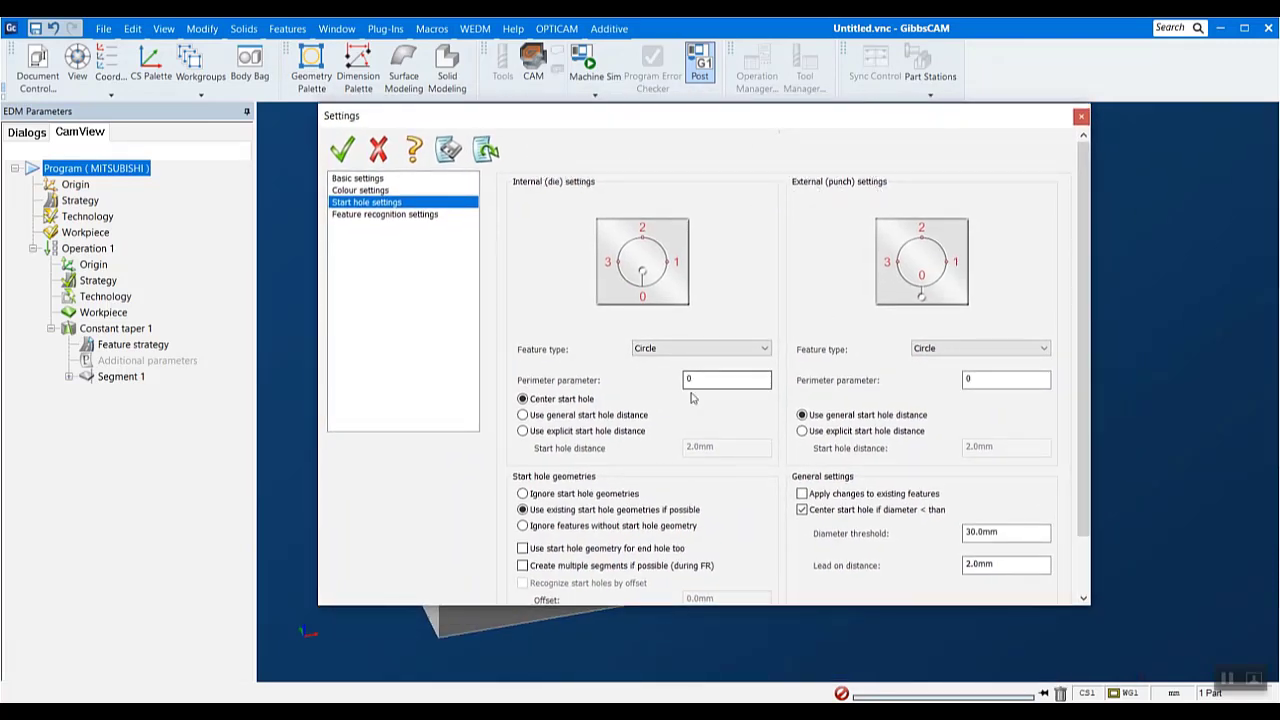
- Set the internal (die) feature type to Quadrilateral and make it use an explicit start hole distance
click(722, 350)
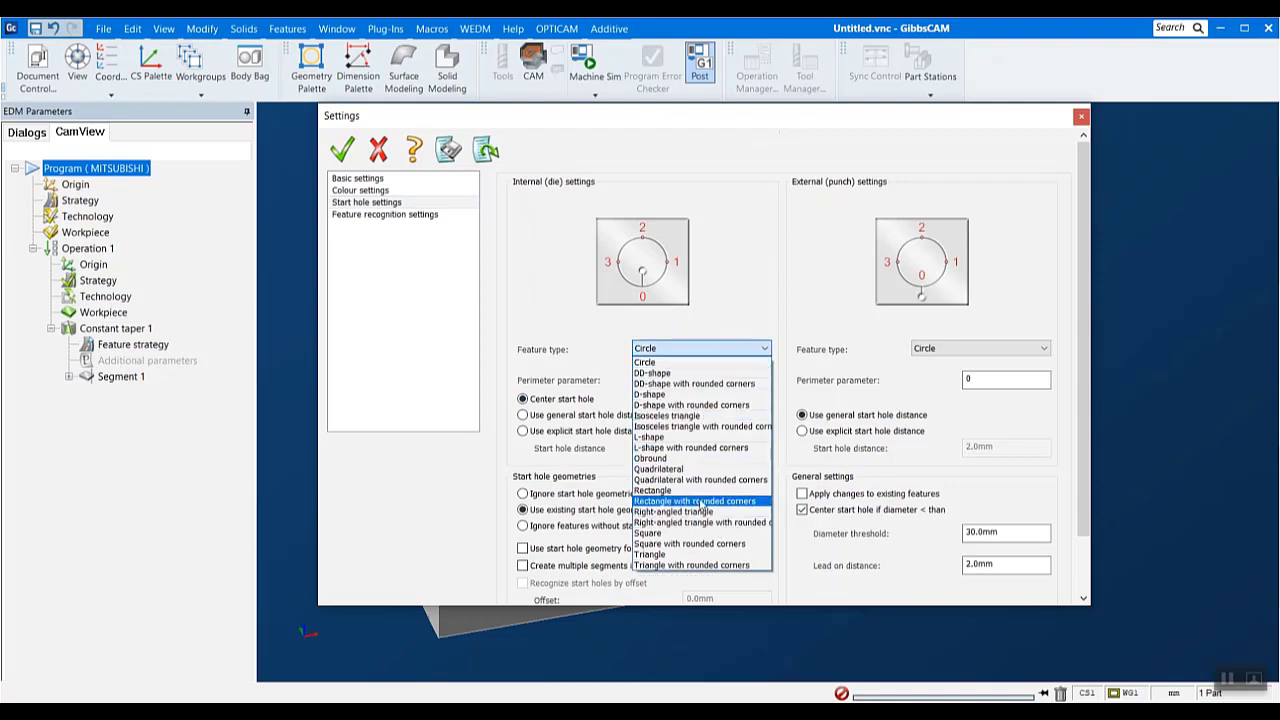
click(697, 469)
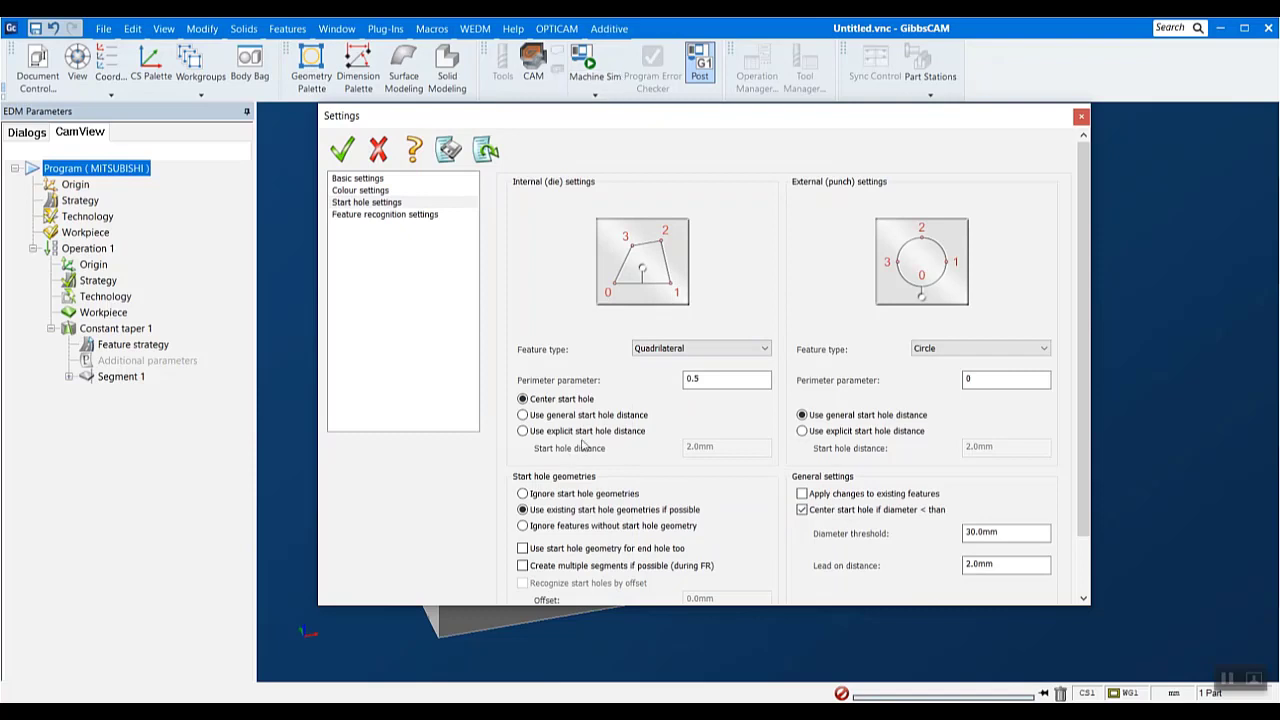
click(523, 431)
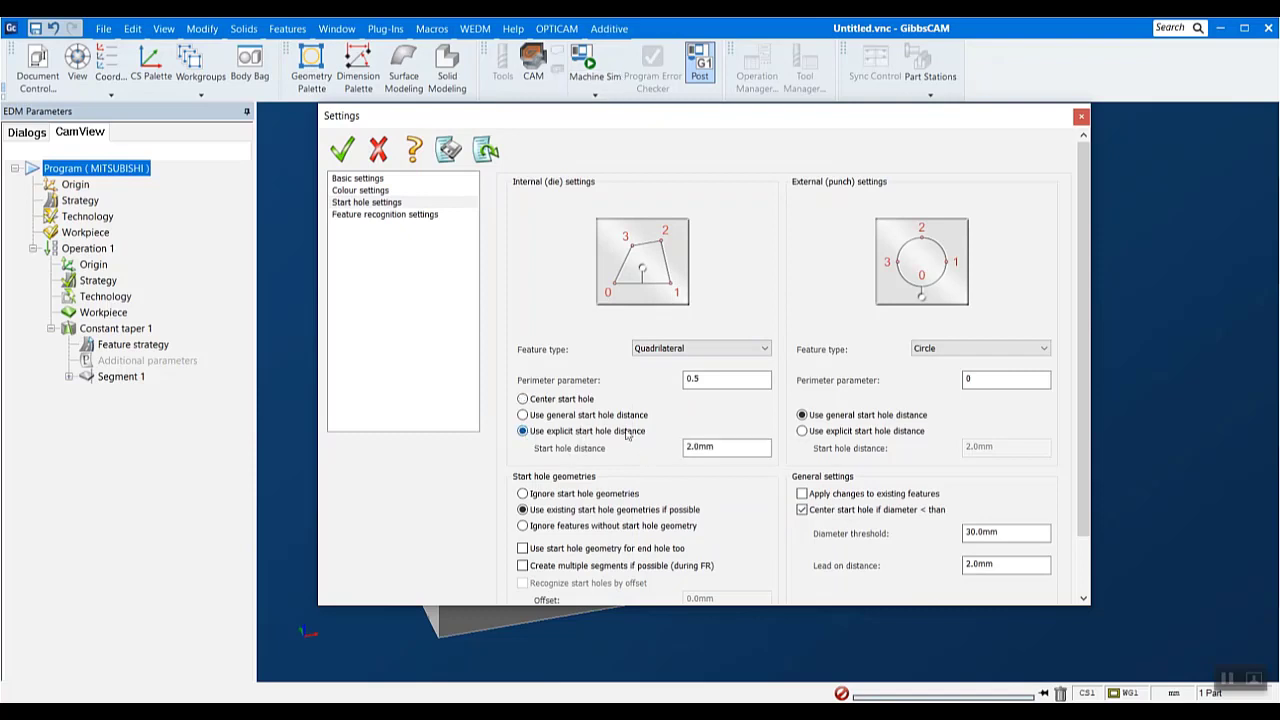
click(723, 448)
double_click(723, 448)
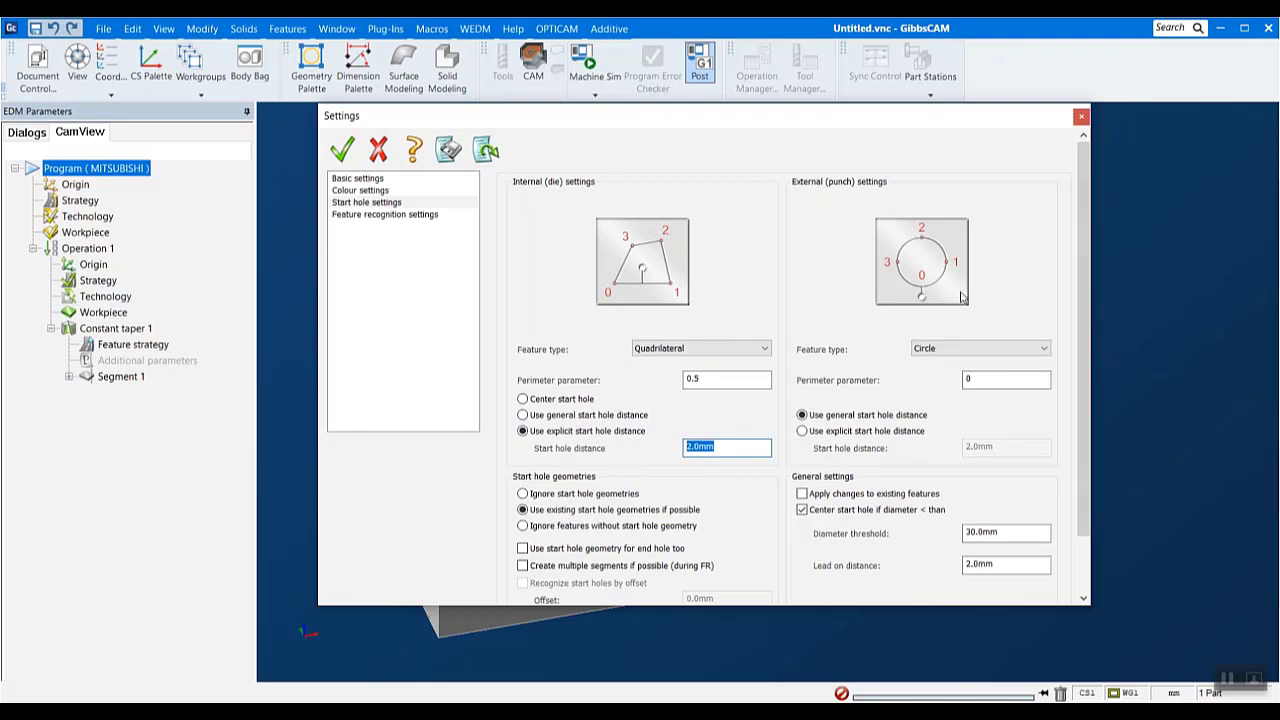
- Examine the remaining start hole options and the feature type choices for internal and external features
scroll(824, 447, down, 1)
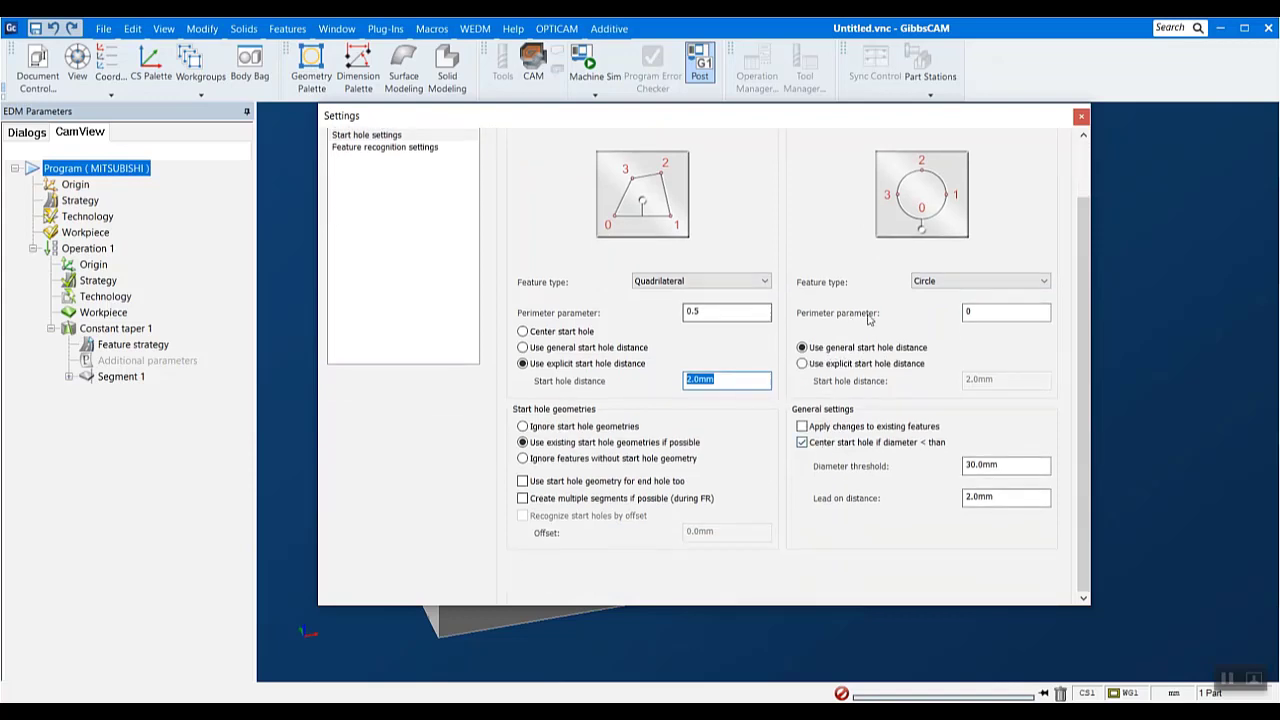
click(734, 284)
click(734, 284)
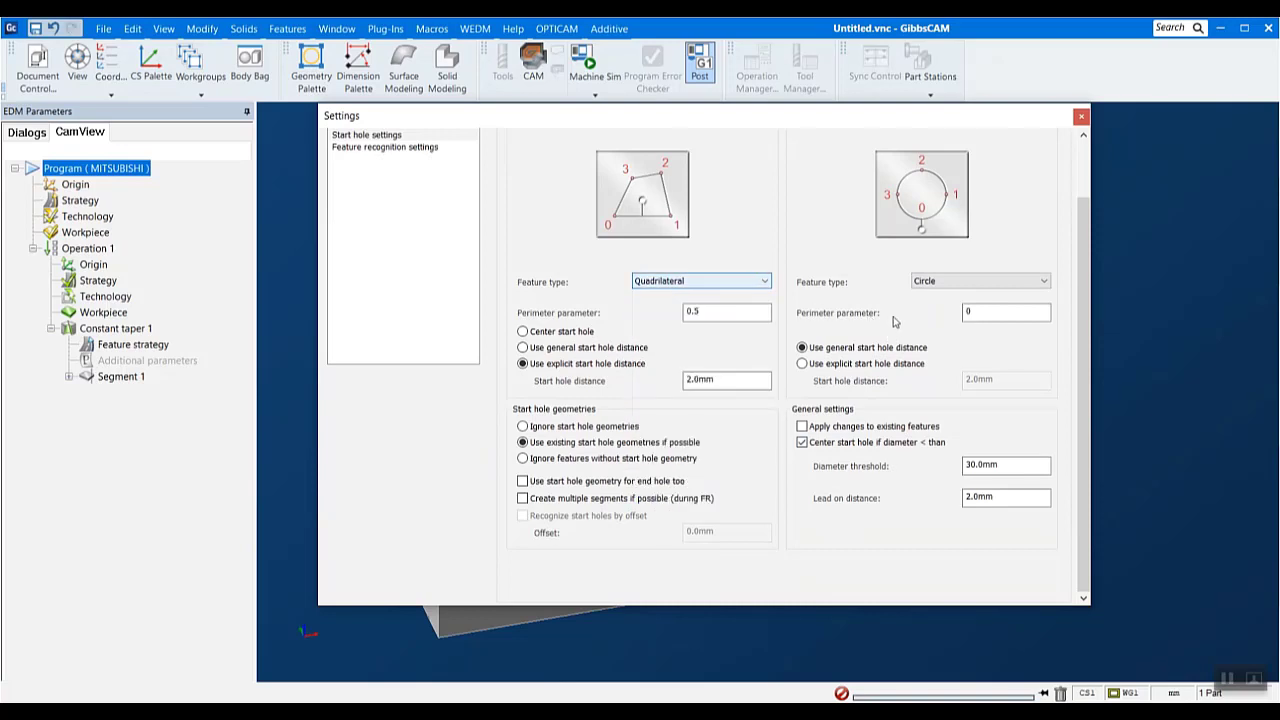
click(930, 282)
click(927, 292)
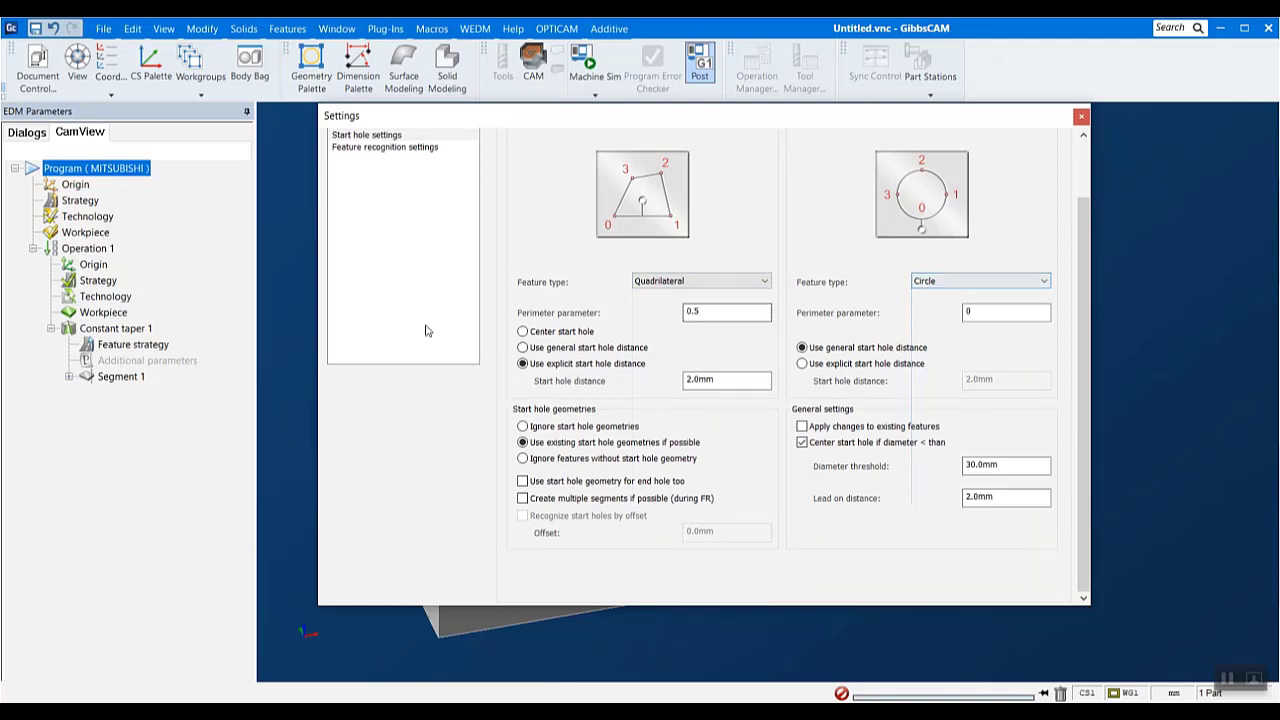
- Open the feature recognition settings and exclude the Four axis feature type from recognition
click(424, 150)
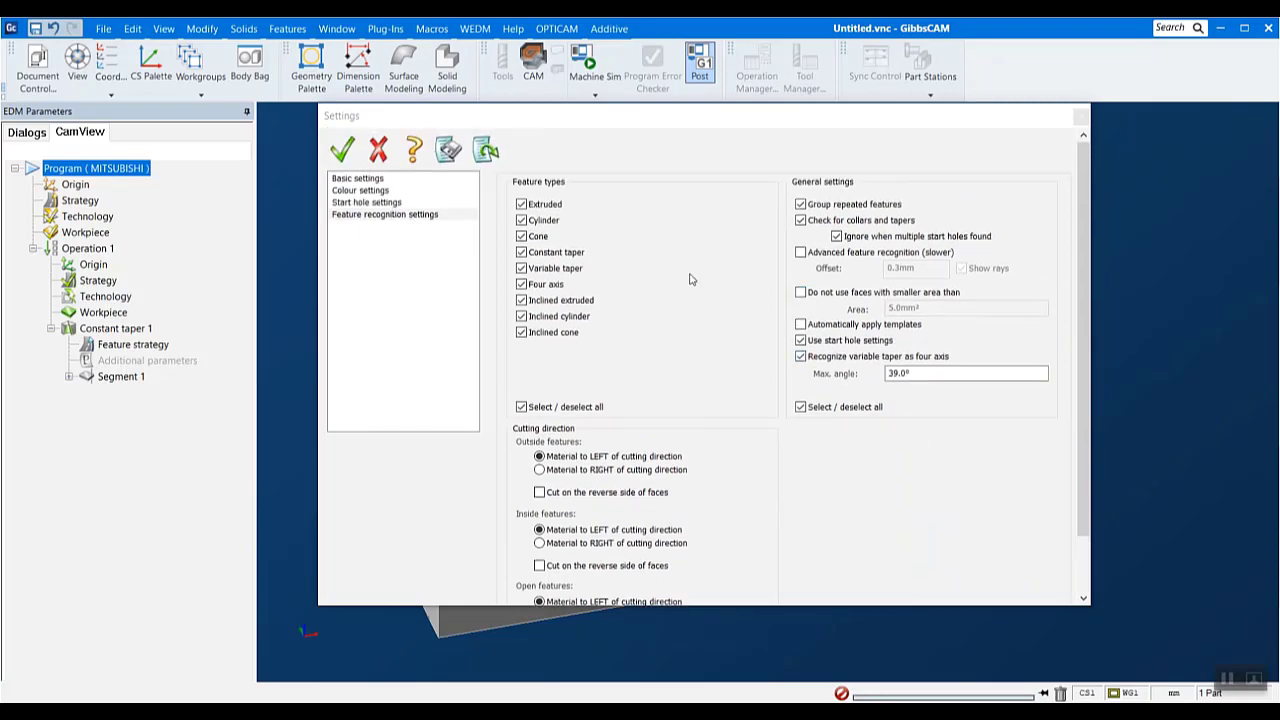
drag(838, 125, 890, 173)
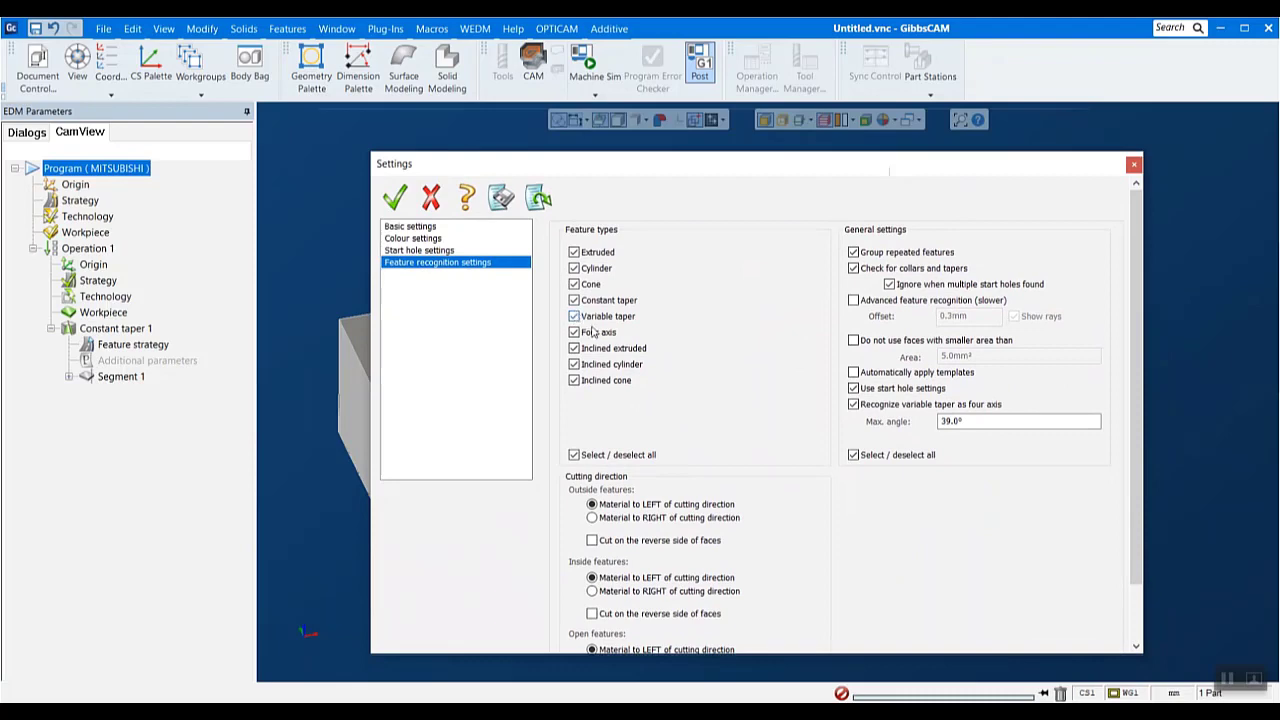
click(592, 333)
- Look over the OPTICAM commands beside the Settings window, close the settings without accepting them, and take a closer look at the part
drag(691, 172, 945, 287)
click(556, 34)
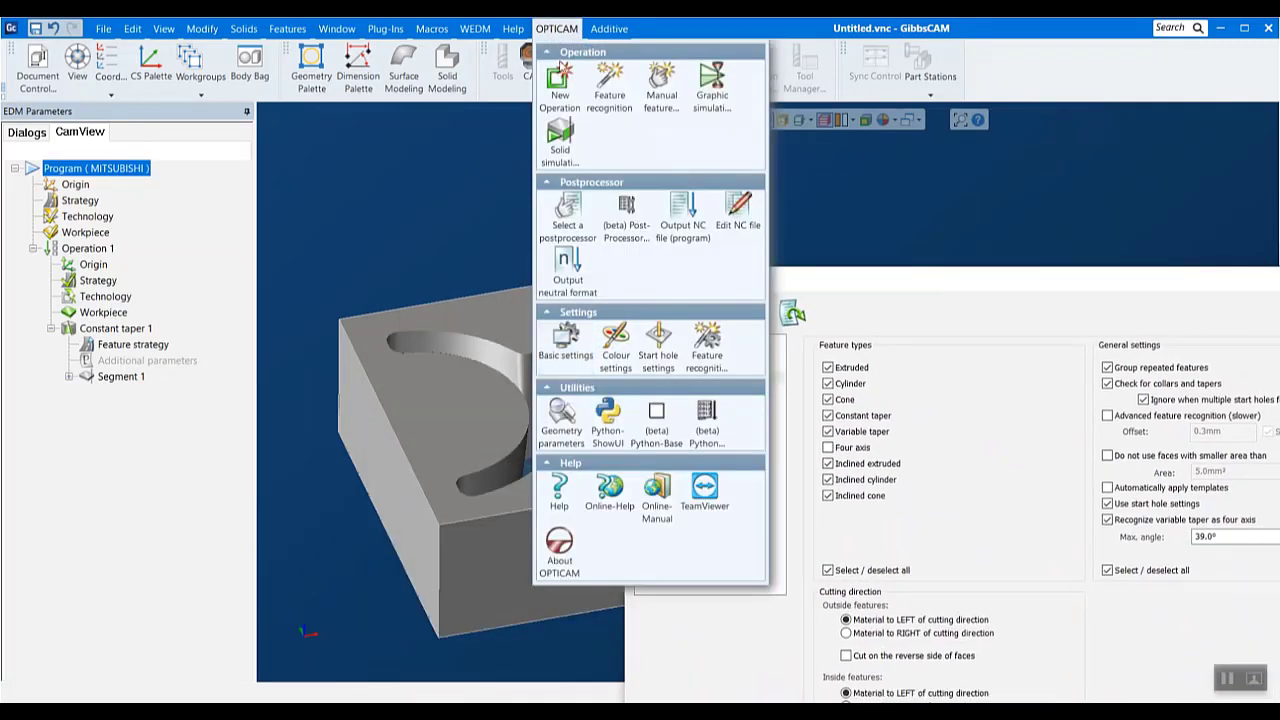
click(993, 282)
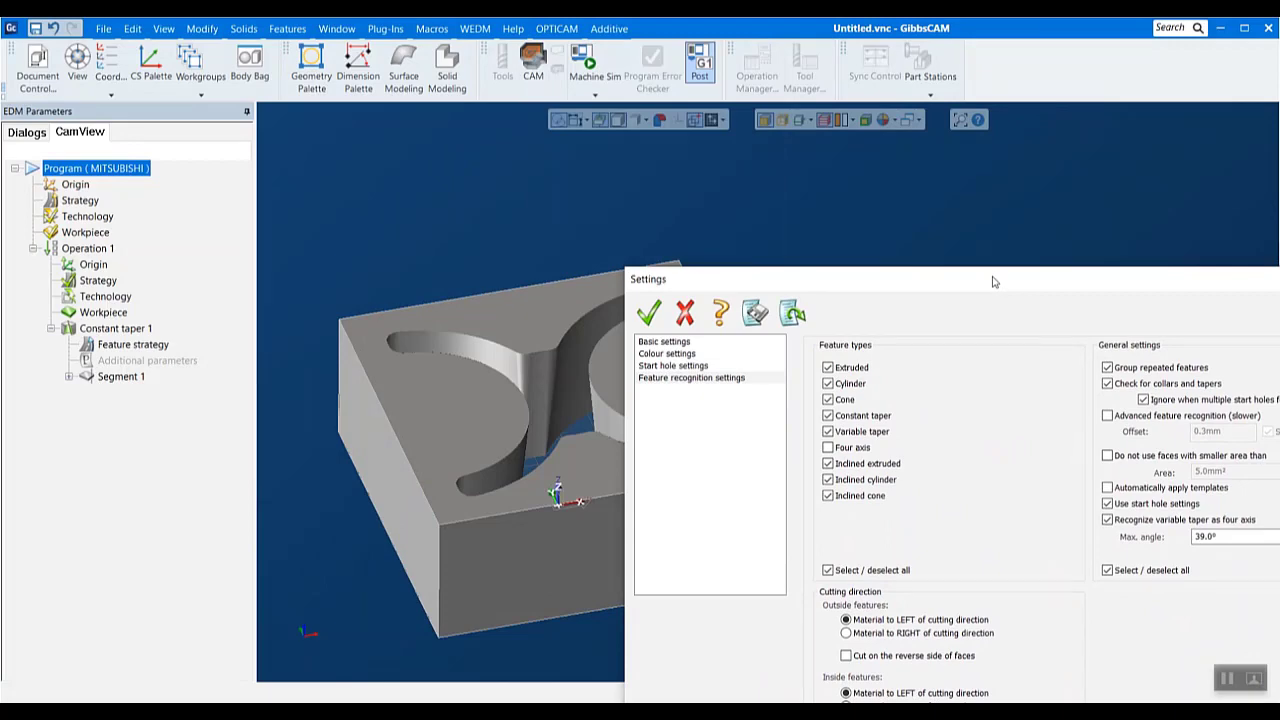
drag(993, 282, 718, 182)
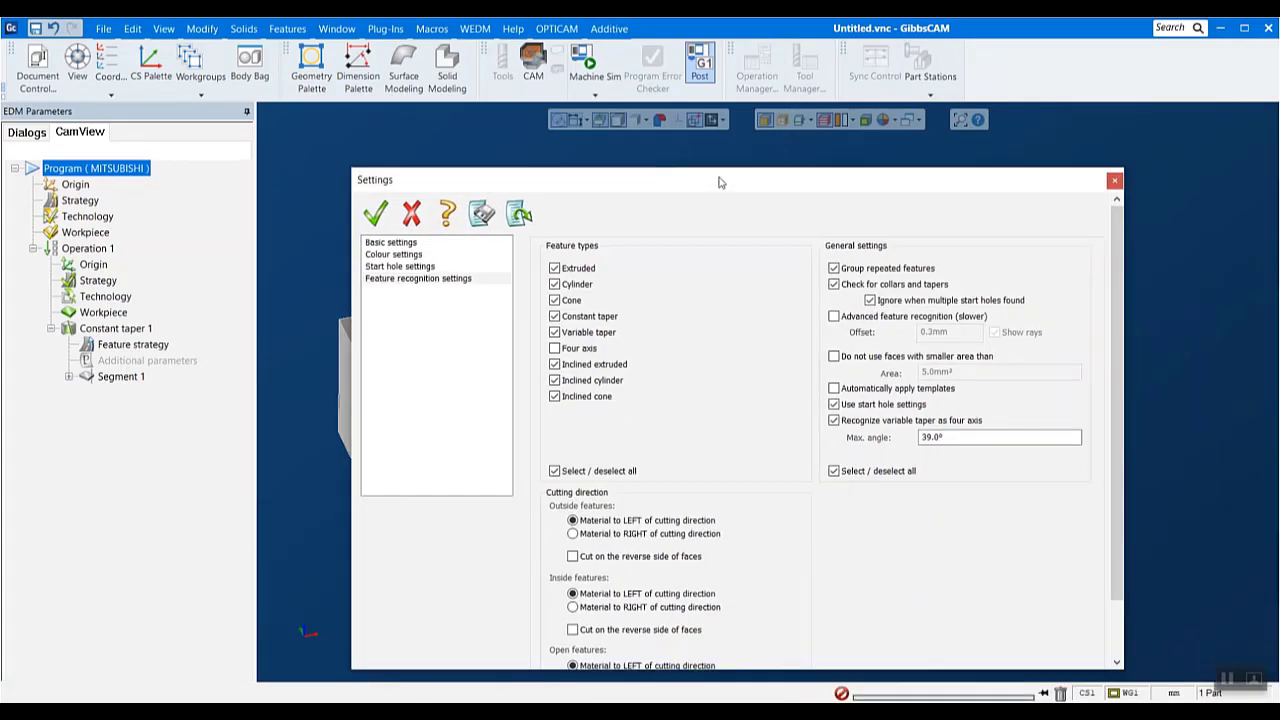
click(1114, 182)
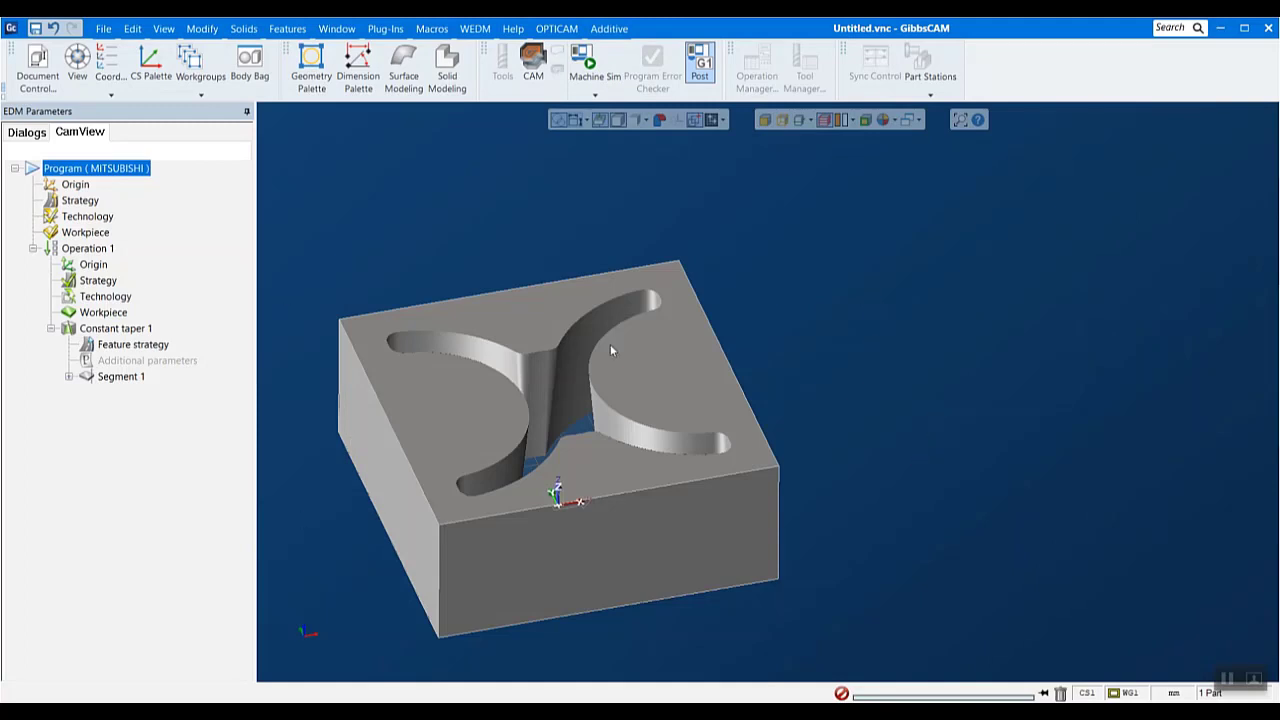
drag(279, 216, 875, 671)
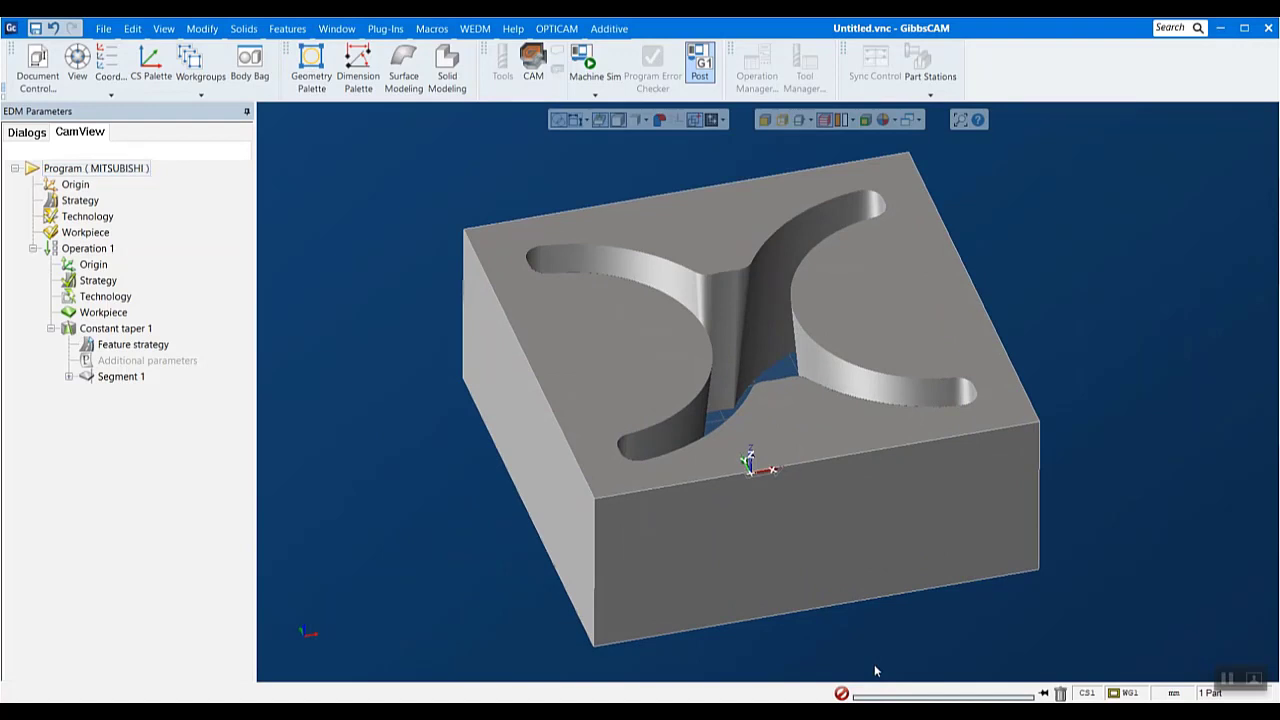